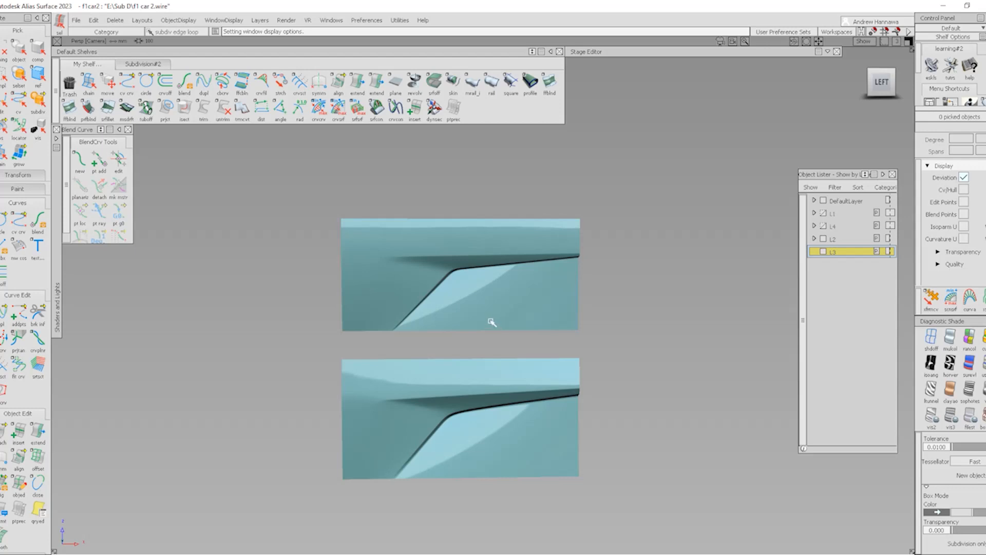
# - Compare the surface highlights of the upper and lower body-side panels from several angles, with the curves and control points hidden and shown
pyautogui.keyDown('alt'); pyautogui.keyDown('shift'); pyautogui.moveTo(459, 292); pyautogui.dragTo(480, 308); pyautogui.keyUp('shift'); pyautogui.keyUp('alt')
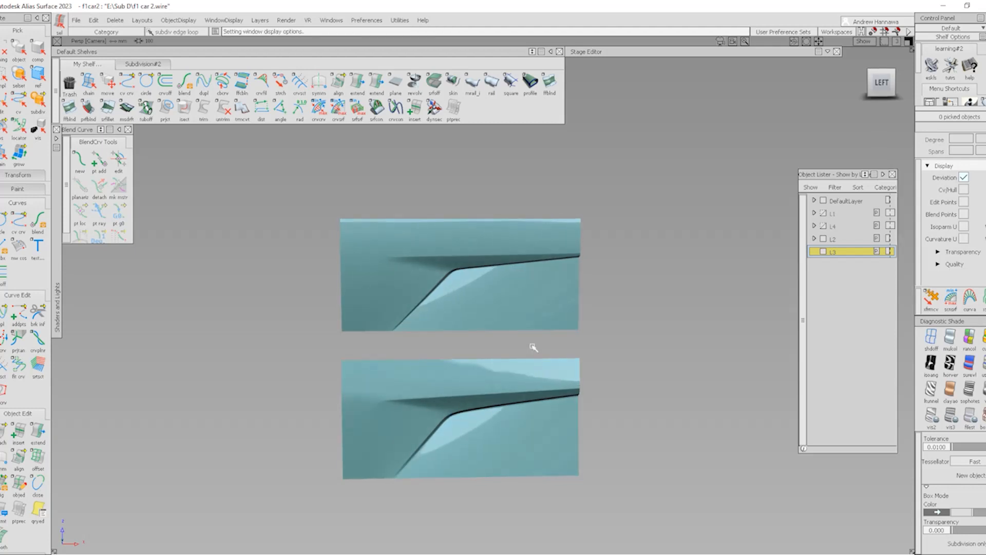
pyautogui.keyDown('ctrl'); pyautogui.keyDown('shift'); pyautogui.moveTo(533, 348); pyautogui.dragTo(516, 344, button='right'); pyautogui.keyUp('shift'); pyautogui.keyUp('ctrl')
pyautogui.keyDown('alt'); pyautogui.keyDown('shift'); pyautogui.moveTo(565, 384); pyautogui.dragTo(556, 413); pyautogui.keyUp('shift'); pyautogui.keyUp('alt')
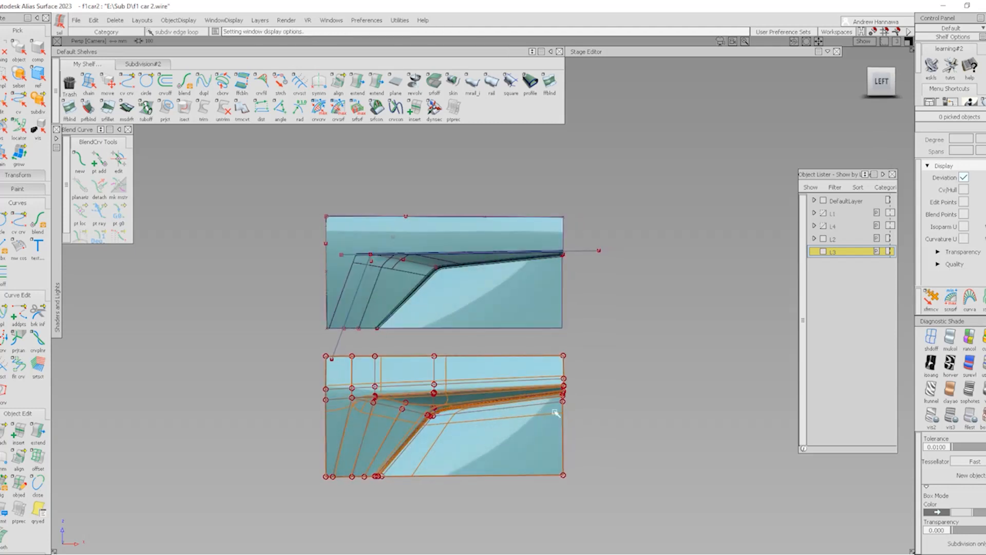
pyautogui.keyDown('ctrl'); pyautogui.keyDown('shift'); pyautogui.moveTo(591, 431); pyautogui.dragTo(469, 337, button='right'); pyautogui.keyUp('shift'); pyautogui.keyUp('ctrl')
pyautogui.moveTo(440, 415)
pyautogui.keyDown('alt'); pyautogui.keyDown('shift'); pyautogui.mouseDown()
pyautogui.moveTo(511, 366)
pyautogui.moveTo(494, 389)
pyautogui.mouseUp(); pyautogui.keyUp('shift'); pyautogui.keyUp('alt')
pyautogui.keyDown('alt'); pyautogui.keyDown('shift'); pyautogui.moveTo(494, 389); pyautogui.dragTo(512, 398, button='right'); pyautogui.keyUp('shift'); pyautogui.keyUp('alt')
pyautogui.keyDown('alt'); pyautogui.keyDown('shift'); pyautogui.moveTo(512, 399); pyautogui.dragTo(520, 369, button='middle'); pyautogui.keyUp('shift'); pyautogui.keyUp('alt')
pyautogui.keyDown('alt'); pyautogui.keyDown('shift'); pyautogui.moveTo(521, 370); pyautogui.dragTo(517, 397, button='right'); pyautogui.keyUp('shift'); pyautogui.keyUp('alt')
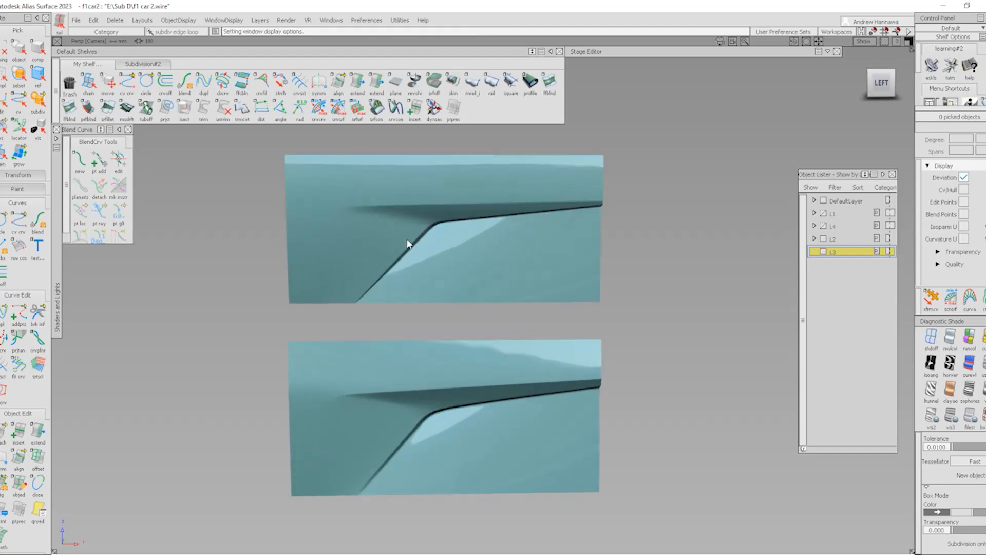
pyautogui.keyDown('ctrl'); pyautogui.keyDown('shift'); pyautogui.moveTo(529, 362); pyautogui.dragTo(448, 273, button='right'); pyautogui.keyUp('shift'); pyautogui.keyUp('ctrl')
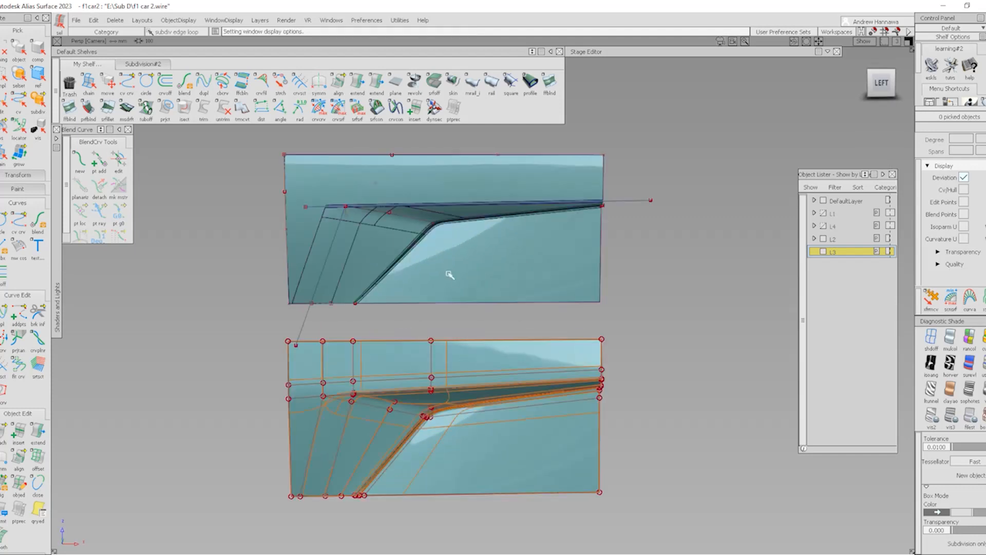
pyautogui.keyDown('alt'); pyautogui.keyDown('shift'); pyautogui.moveTo(485, 298); pyautogui.dragTo(439, 308, button='middle'); pyautogui.keyUp('shift'); pyautogui.keyUp('alt')
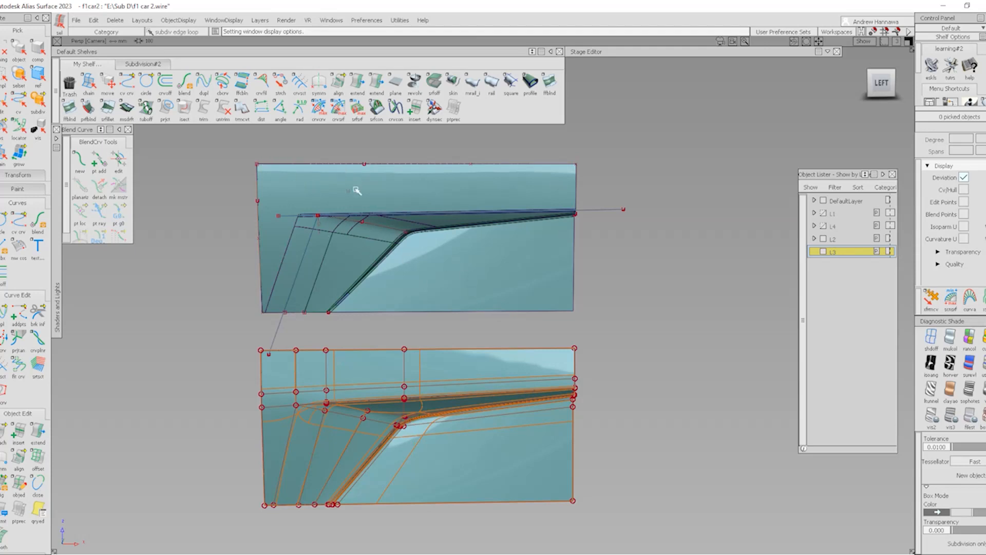
pyautogui.keyDown('alt'); pyautogui.keyDown('shift'); pyautogui.moveTo(411, 335); pyautogui.dragTo(417, 303, button='middle'); pyautogui.keyUp('shift'); pyautogui.keyUp('alt')
pyautogui.keyDown('alt'); pyautogui.keyDown('shift'); pyautogui.moveTo(447, 368); pyautogui.dragTo(442, 376, button='middle'); pyautogui.keyUp('shift'); pyautogui.keyUp('alt')
# - Pick the lower subdivision panel, inspect its control cage against the shaded surface, and clear the selection
pyautogui.keyDown('ctrl'); pyautogui.keyDown('shift'); pyautogui.moveTo(369, 353); pyautogui.dragTo(369, 403); pyautogui.keyUp('shift'); pyautogui.keyUp('ctrl')
pyautogui.click(380, 410)
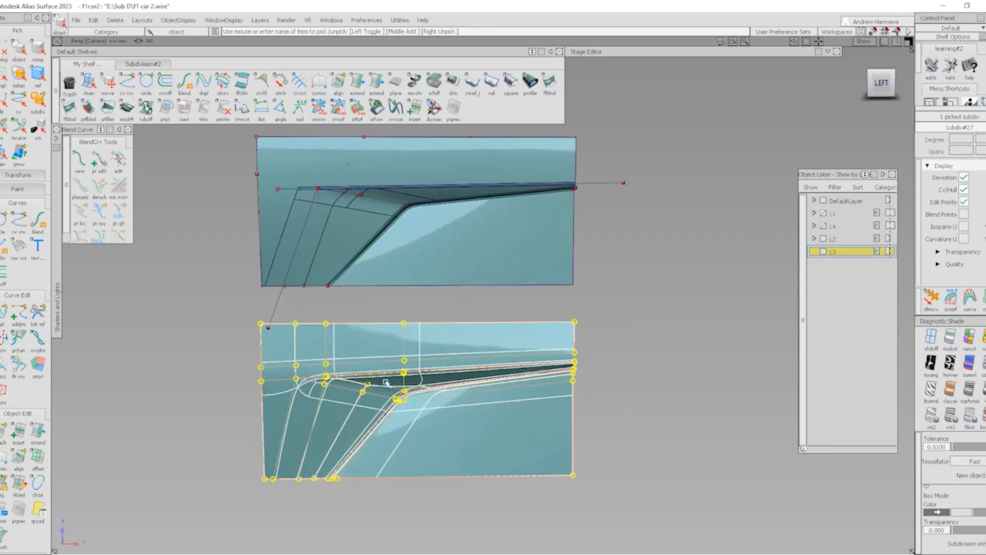
pyautogui.moveTo(447, 396)
pyautogui.keyDown('alt'); pyautogui.keyDown('shift'); pyautogui.mouseDown()
pyautogui.moveTo(216, 392)
pyautogui.moveTo(434, 403)
pyautogui.mouseUp(); pyautogui.keyUp('shift'); pyautogui.keyUp('alt')
pyautogui.keyDown('ctrl'); pyautogui.keyDown('shift'); pyautogui.moveTo(433, 403); pyautogui.dragTo(397, 351, button='right'); pyautogui.keyUp('shift'); pyautogui.keyUp('ctrl')
pyautogui.keyDown('alt'); pyautogui.keyDown('shift'); pyautogui.moveTo(397, 351); pyautogui.dragTo(390, 365); pyautogui.keyUp('shift'); pyautogui.keyUp('alt')
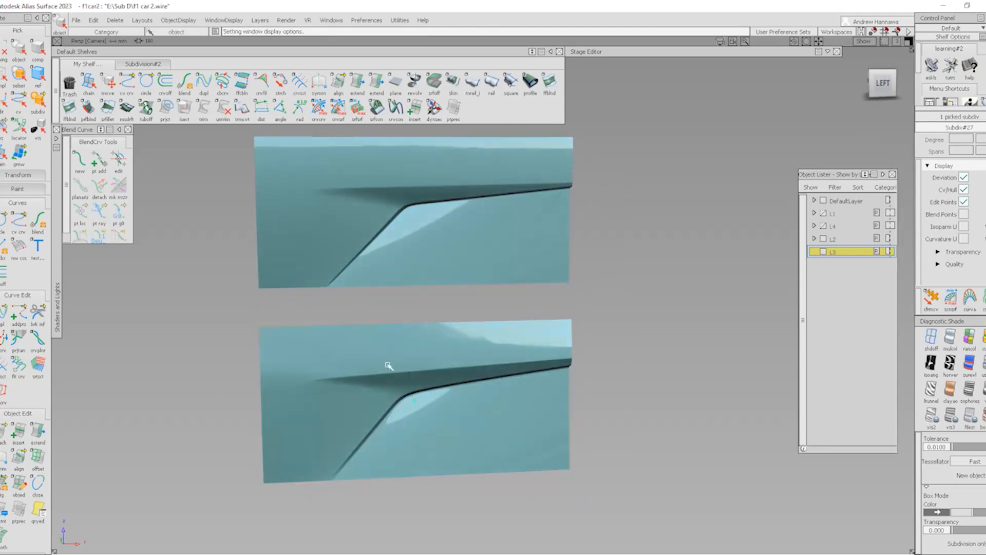
pyautogui.keyDown('ctrl'); pyautogui.keyDown('shift'); pyautogui.moveTo(390, 365); pyautogui.dragTo(431, 414, button='right'); pyautogui.keyUp('shift'); pyautogui.keyUp('ctrl')
pyautogui.keyDown('alt'); pyautogui.keyDown('shift'); pyautogui.moveTo(432, 414); pyautogui.dragTo(400, 355); pyautogui.keyUp('shift'); pyautogui.keyUp('alt')
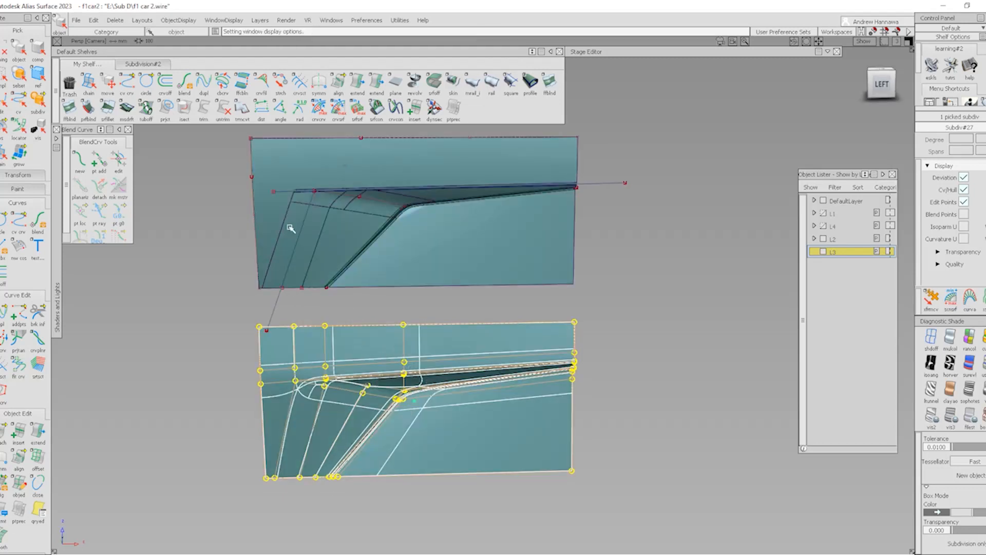
pyautogui.click(143, 64)
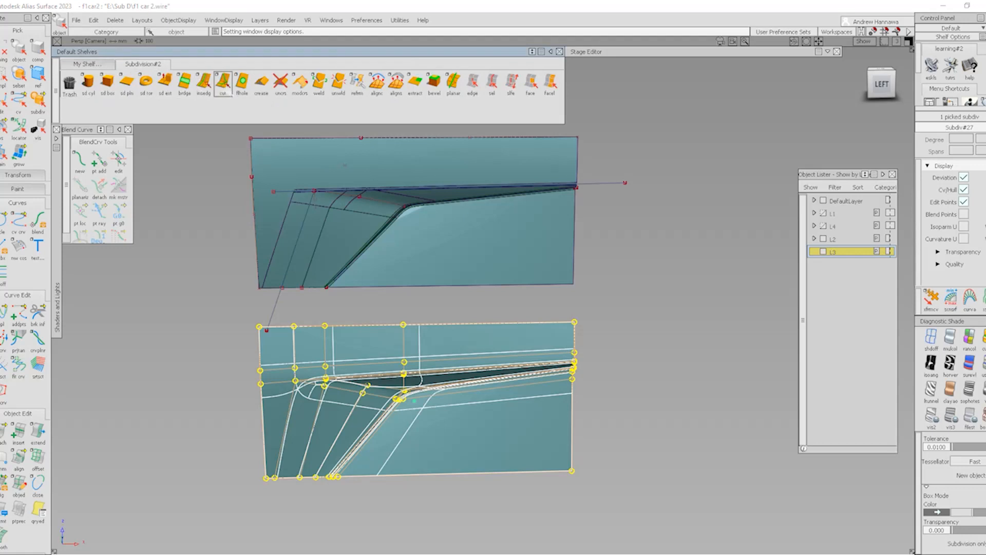
pyautogui.click(87, 64)
pyautogui.keyDown('alt'); pyautogui.keyDown('shift'); pyautogui.moveTo(407, 323); pyautogui.dragTo(454, 307); pyautogui.keyUp('shift'); pyautogui.keyUp('alt')
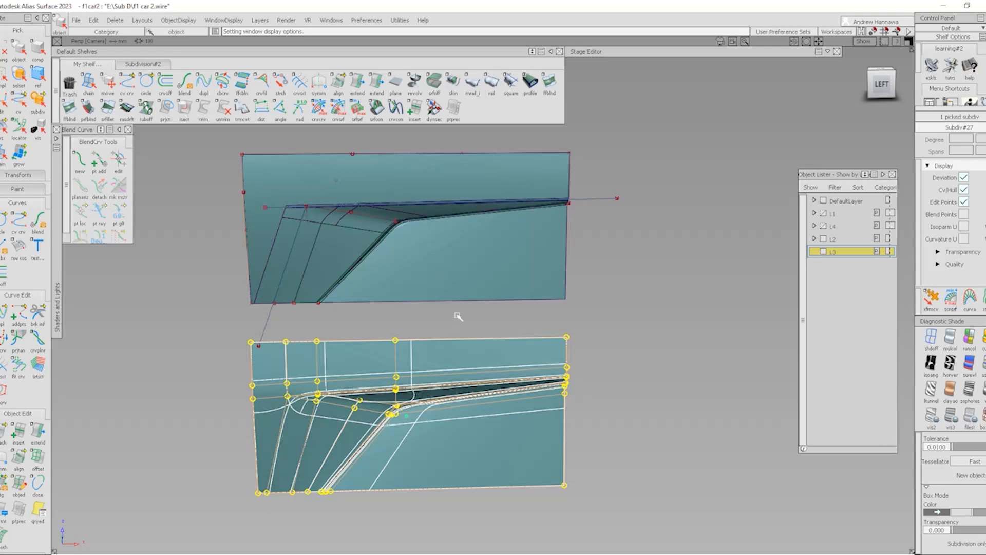
pyautogui.keyDown('ctrl'); pyautogui.keyDown('shift'); pyautogui.moveTo(462, 340); pyautogui.dragTo(464, 401); pyautogui.keyUp('shift'); pyautogui.keyUp('ctrl')
pyautogui.keyDown('ctrl'); pyautogui.keyDown('shift'); pyautogui.moveTo(337, 301); pyautogui.dragTo(336, 230); pyautogui.keyUp('shift'); pyautogui.keyUp('ctrl')
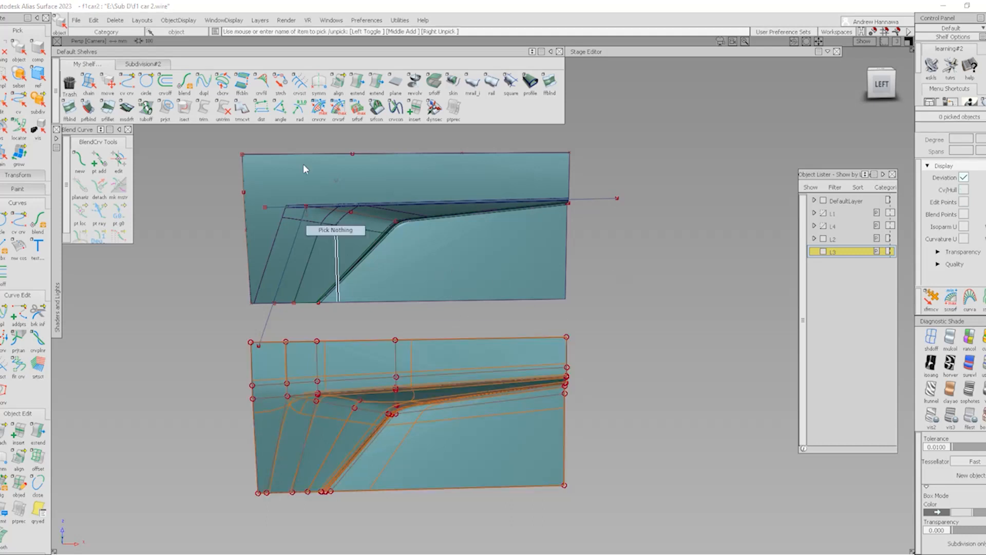
# - Assign the upper panel's top and side edge curves, both feature-line curves and the short slanted curve at their corner to layer L3
pyautogui.moveTo(275, 149); pyautogui.dragTo(269, 171)
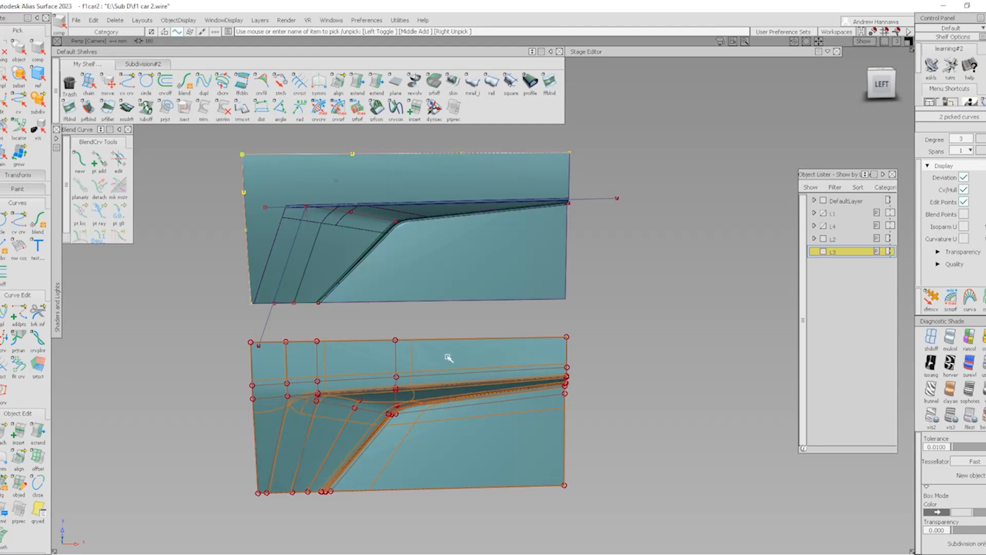
pyautogui.scroll(3, 337, 269)
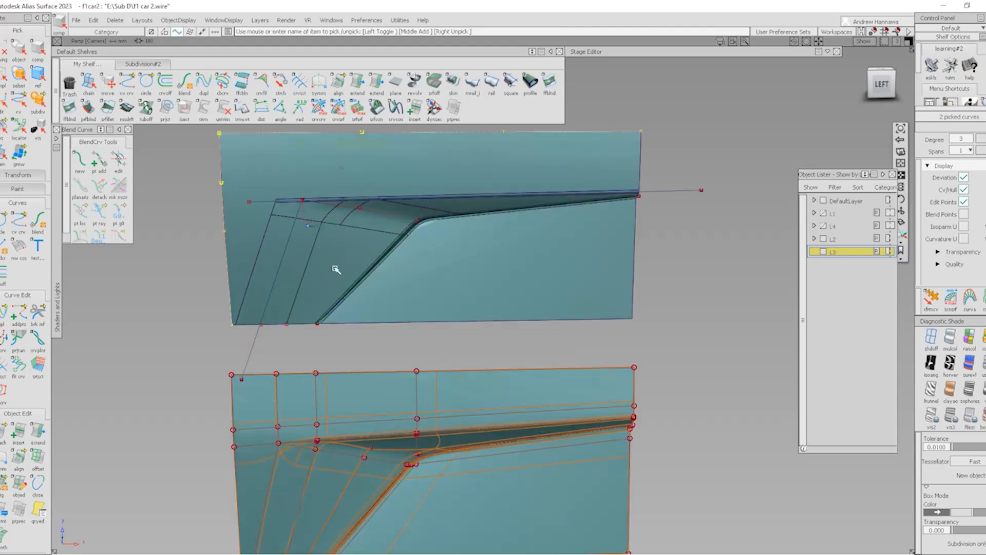
pyautogui.keyDown('ctrl'); pyautogui.keyDown('shift'); pyautogui.moveTo(637, 144); pyautogui.dragTo(664, 168); pyautogui.keyUp('shift'); pyautogui.keyUp('ctrl')
pyautogui.moveTo(674, 178); pyautogui.dragTo(696, 245)
pyautogui.keyDown('ctrl'); pyautogui.keyDown('shift'); pyautogui.moveTo(215, 150); pyautogui.dragTo(238, 161); pyautogui.keyUp('shift'); pyautogui.keyUp('ctrl')
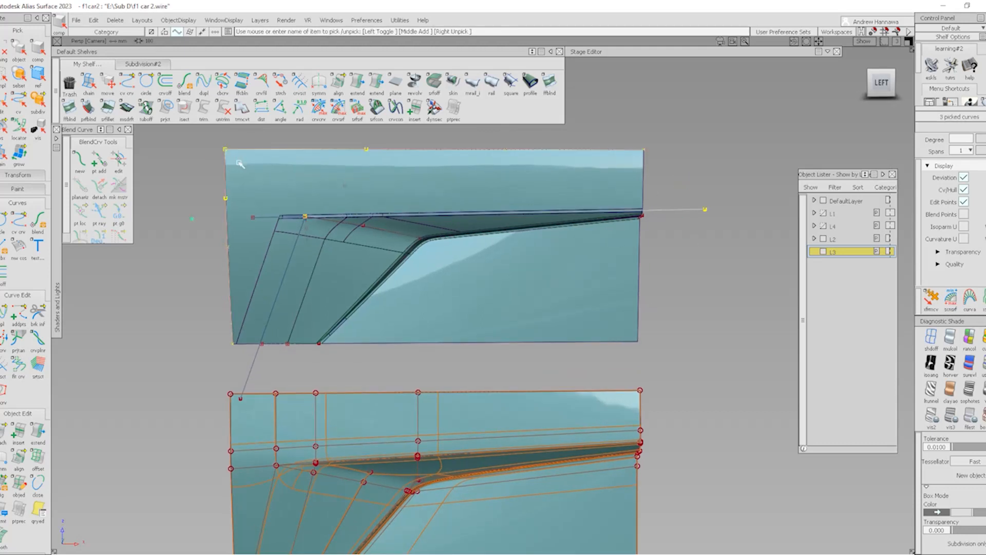
pyautogui.click(290, 260)
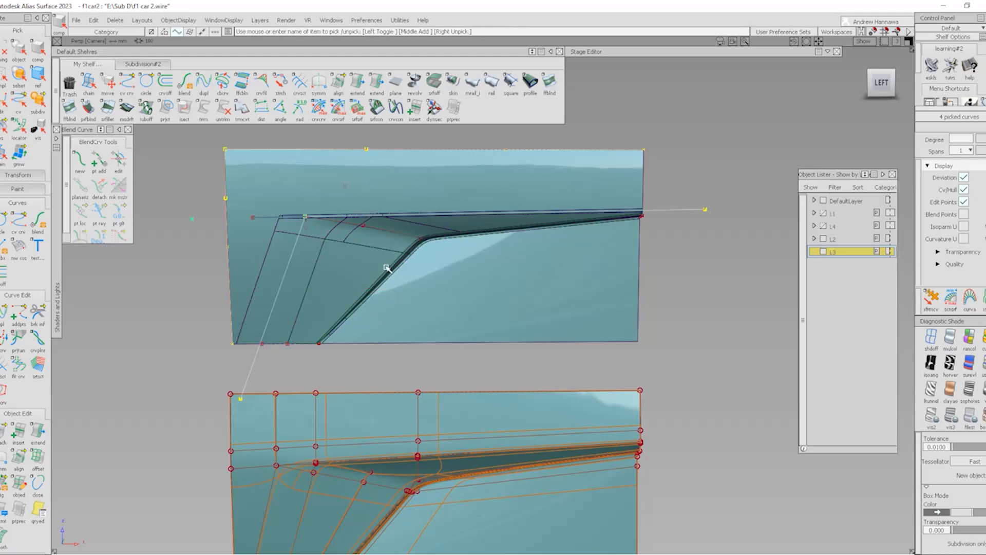
pyautogui.keyDown('ctrl'); pyautogui.keyDown('shift'); pyautogui.moveTo(353, 215); pyautogui.dragTo(379, 239); pyautogui.keyUp('shift'); pyautogui.keyUp('ctrl')
pyautogui.click(363, 225)
pyautogui.click(380, 230)
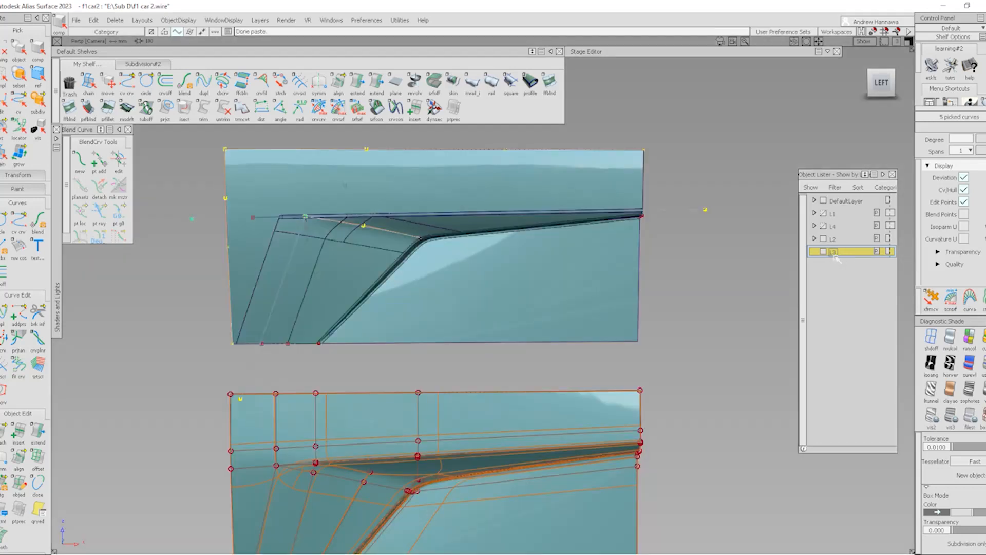
pyautogui.rightClick(836, 257)
pyautogui.click(842, 264)
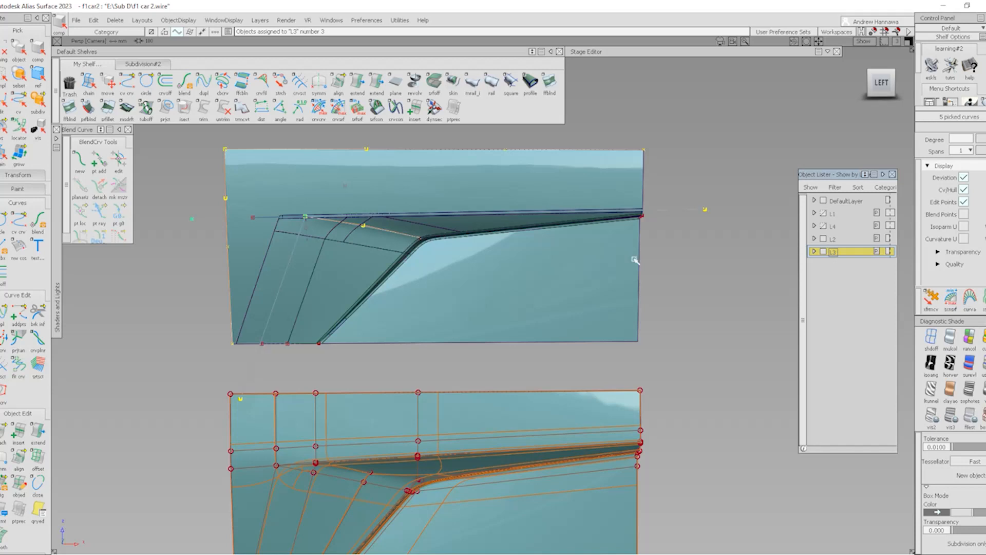
# - Hide layer L2 so only the construction curves on L3 remain in view, and clear the selection
pyautogui.click(831, 238)
pyautogui.click(833, 251)
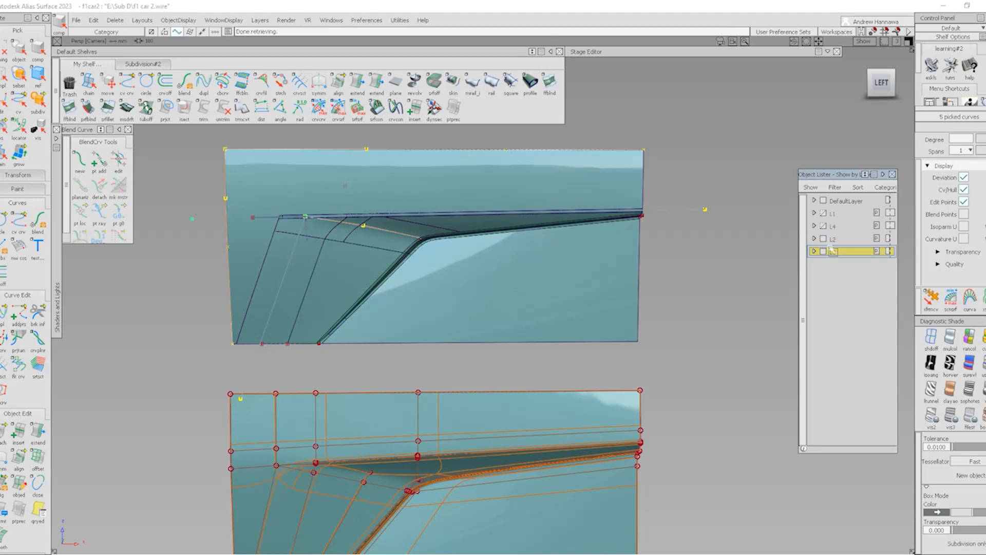
pyautogui.click(825, 239)
pyautogui.keyDown('alt'); pyautogui.keyDown('shift'); pyautogui.moveTo(469, 238); pyautogui.dragTo(467, 300, button='right'); pyautogui.keyUp('shift'); pyautogui.keyUp('alt')
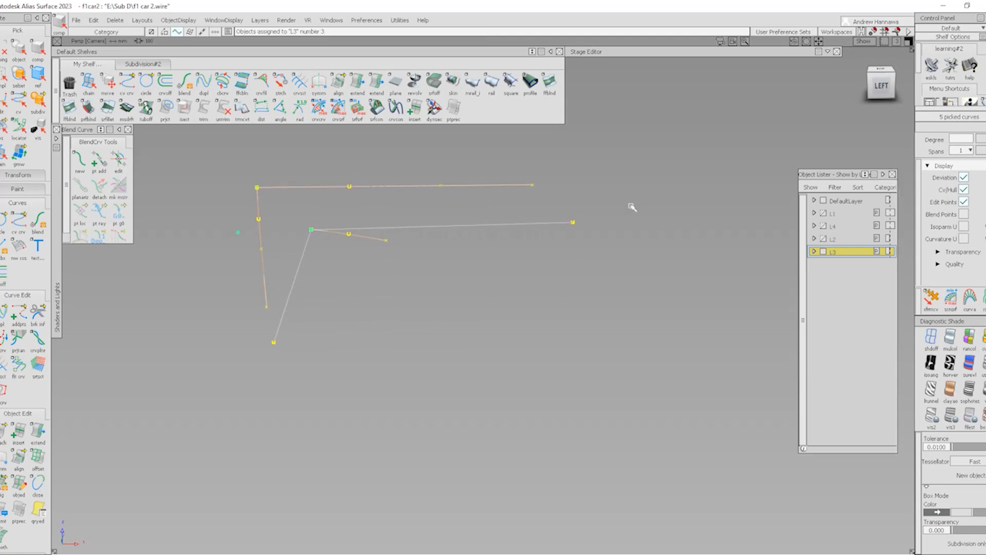
pyautogui.click(418, 264)
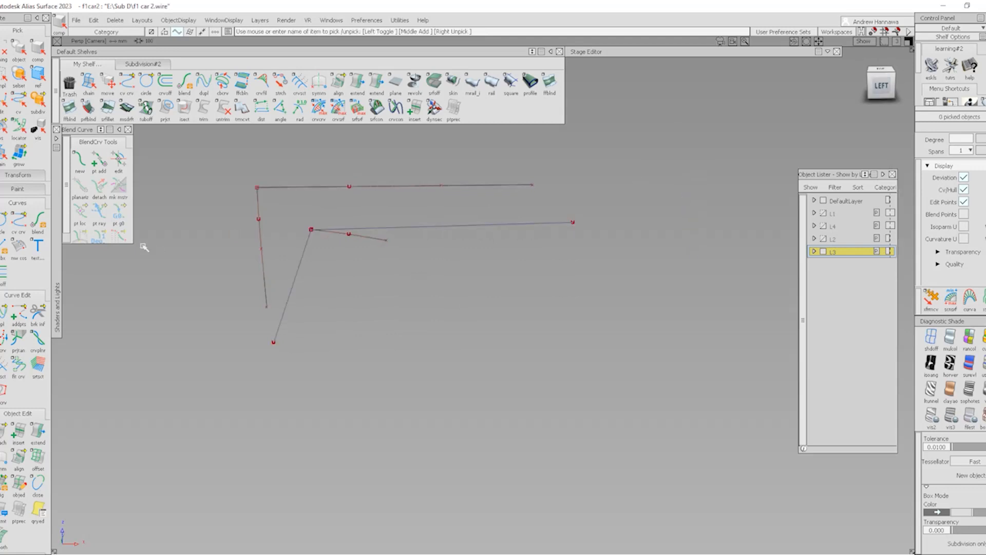
# - Inspect the isolated construction curves from several angles and pick the top edge curve
pyautogui.keyDown('alt'); pyautogui.keyDown('shift'); pyautogui.moveTo(144, 247); pyautogui.dragTo(315, 249); pyautogui.keyUp('shift'); pyautogui.keyUp('alt')
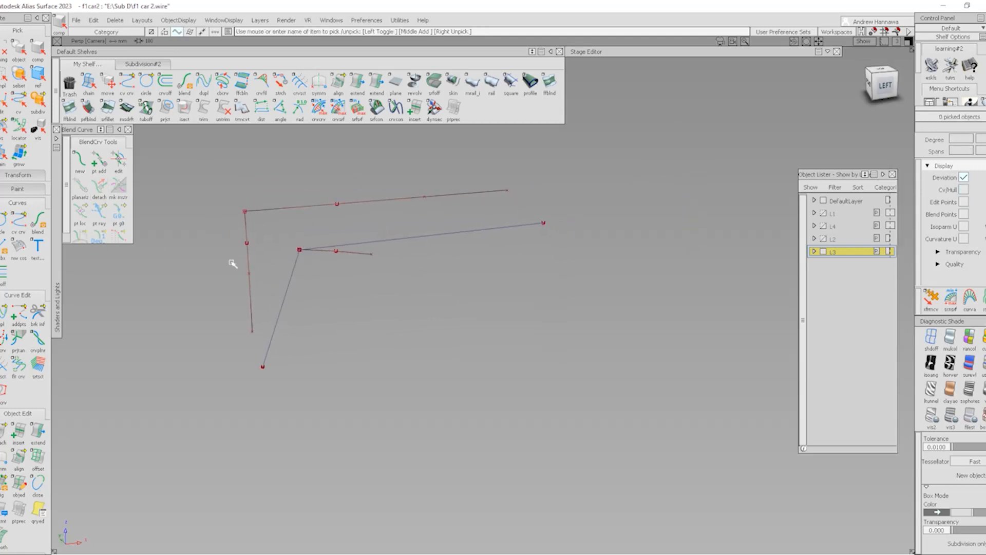
pyautogui.hotkey('shift', 'alt')
pyautogui.keyDown('alt'); pyautogui.keyDown('shift'); pyautogui.moveTo(242, 212); pyautogui.dragTo(260, 282); pyautogui.keyUp('shift'); pyautogui.keyUp('alt')
pyautogui.click(258, 292)
pyautogui.click(290, 199)
pyautogui.moveTo(289, 199); pyautogui.dragTo(306, 246)
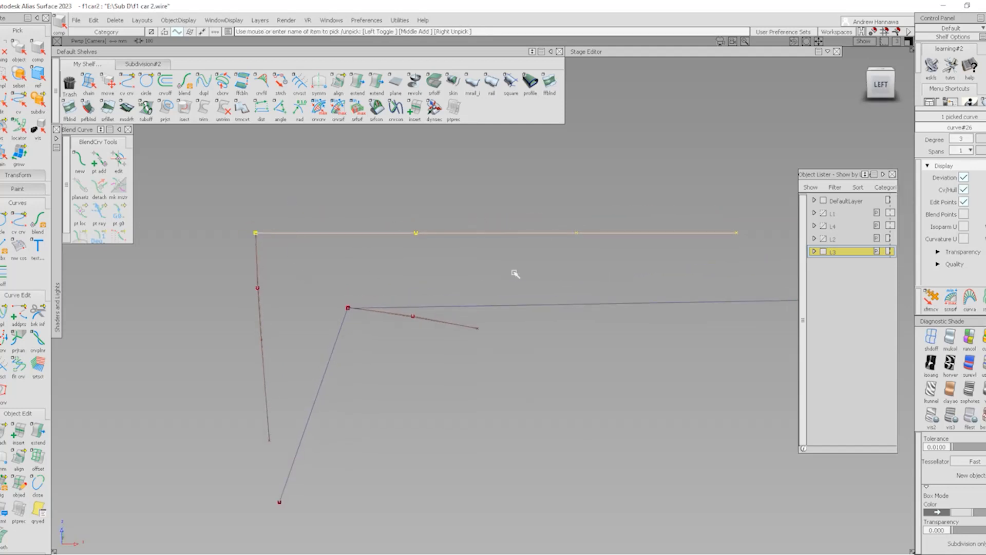
# - Create a monorail surface using the vertical side curve as the generation curve and the top edge curve as the rail
pyautogui.click(472, 82)
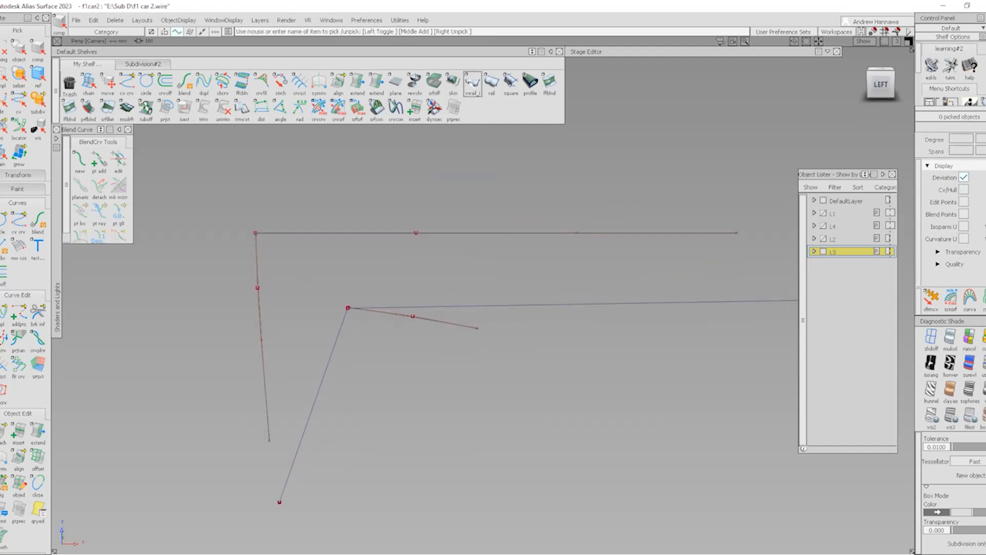
pyautogui.keyDown('alt'); pyautogui.keyDown('shift'); pyautogui.moveTo(305, 251); pyautogui.dragTo(302, 283); pyautogui.keyUp('shift'); pyautogui.keyUp('alt')
pyautogui.moveTo(237, 292); pyautogui.dragTo(314, 272)
pyautogui.moveTo(315, 205); pyautogui.dragTo(290, 252)
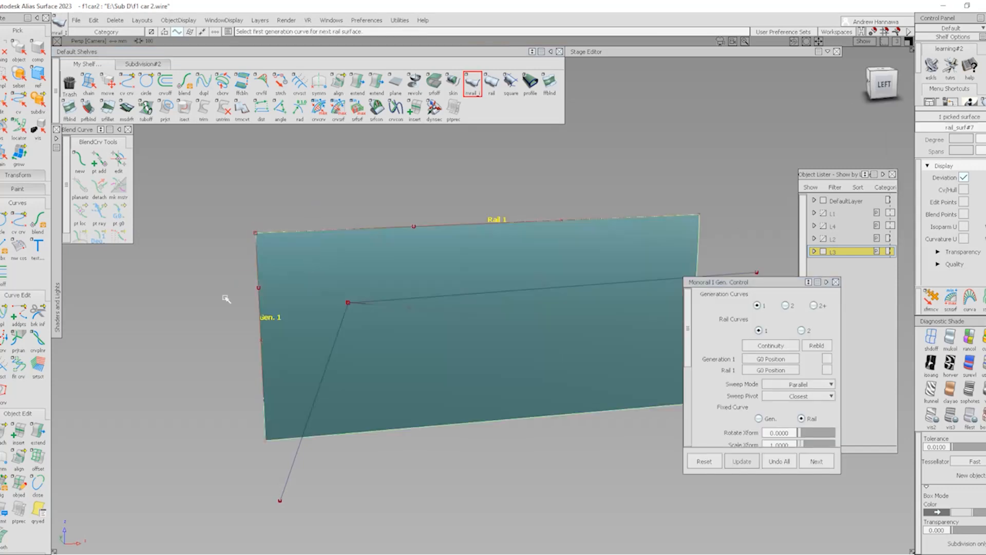
pyautogui.keyDown('alt'); pyautogui.keyDown('shift'); pyautogui.moveTo(224, 296); pyautogui.dragTo(222, 303); pyautogui.keyUp('shift'); pyautogui.keyUp('alt')
pyautogui.keyDown('alt'); pyautogui.keyDown('shift'); pyautogui.moveTo(432, 273); pyautogui.dragTo(413, 274, button='middle'); pyautogui.keyUp('shift'); pyautogui.keyUp('alt')
pyautogui.keyDown('ctrl'); pyautogui.keyDown('shift'); pyautogui.moveTo(406, 363); pyautogui.dragTo(405, 280); pyautogui.keyUp('shift'); pyautogui.keyUp('ctrl')
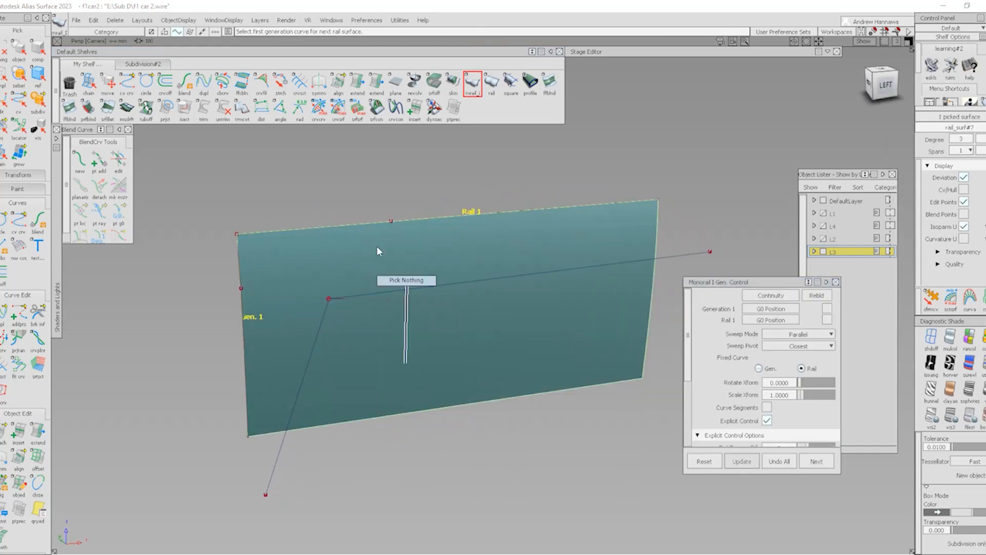
pyautogui.keyDown('alt'); pyautogui.keyDown('shift'); pyautogui.moveTo(377, 249); pyautogui.dragTo(333, 306); pyautogui.keyUp('shift'); pyautogui.keyUp('alt')
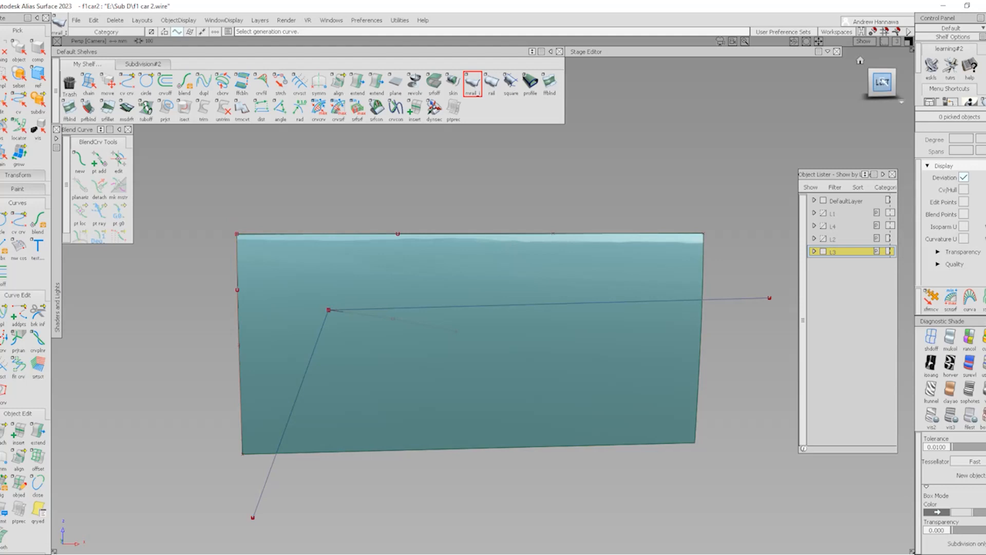
# - In the orthographic Left view, project the two feature-line curves along Y onto the main surface as curves on surface
pyautogui.click(882, 82)
pyautogui.keyDown('alt'); pyautogui.keyDown('shift'); pyautogui.moveTo(496, 297); pyautogui.dragTo(469, 284, button='middle'); pyautogui.keyUp('shift'); pyautogui.keyUp('alt')
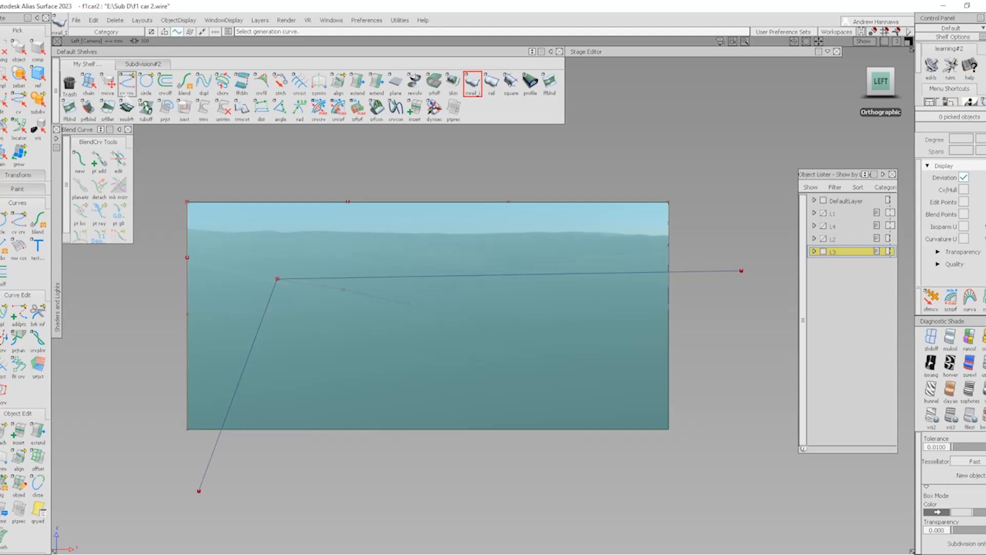
pyautogui.click(166, 109)
pyautogui.click(309, 243)
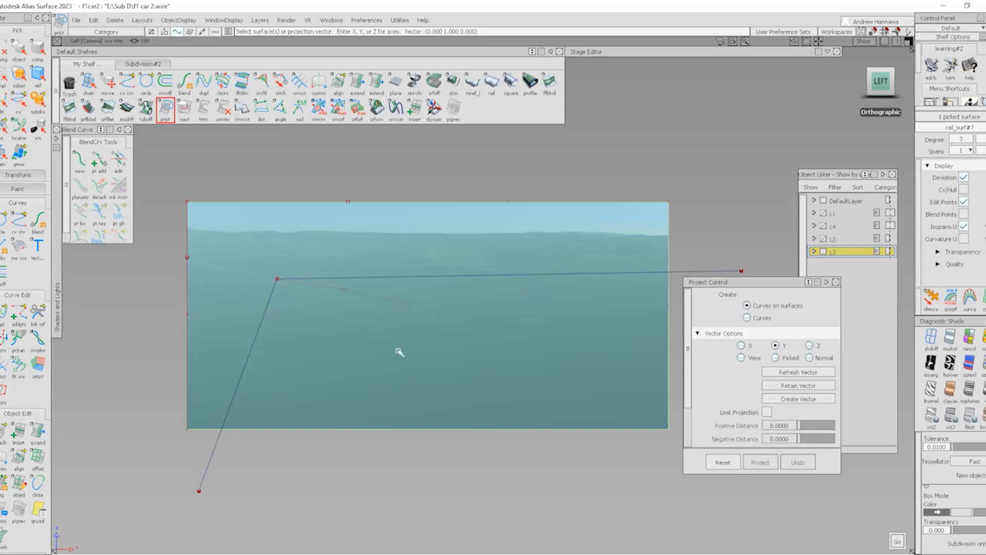
pyautogui.press('space')
pyautogui.moveTo(247, 314); pyautogui.dragTo(303, 316)
pyautogui.moveTo(463, 271); pyautogui.dragTo(474, 298)
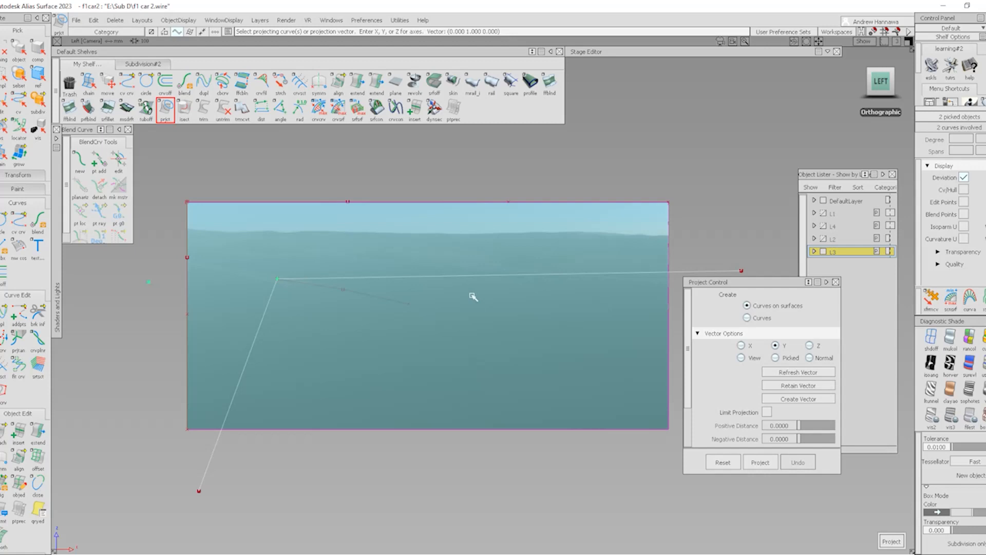
pyautogui.press('space')
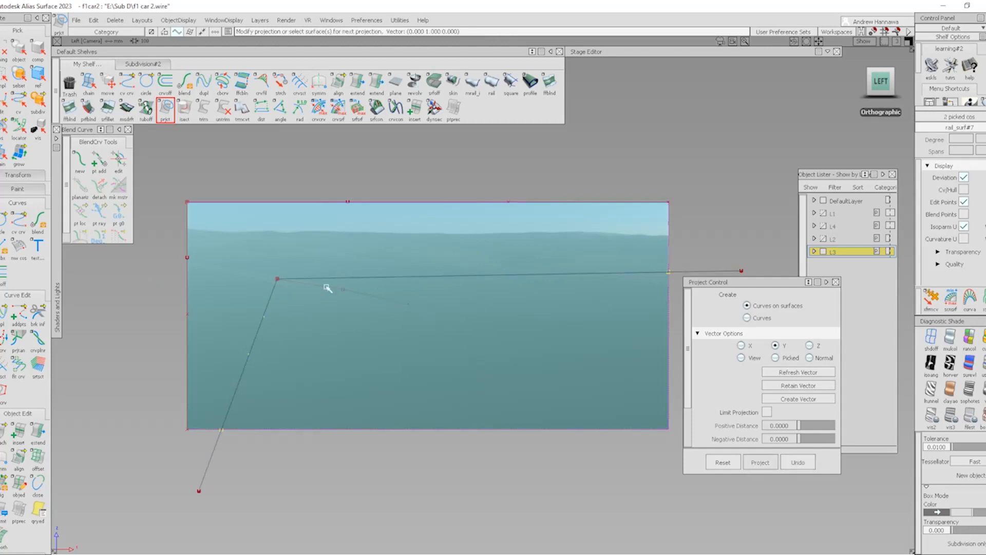
# - Trim the main surface along the projected curves, keeping the L-shaped region above and beside the feature lines
pyautogui.click(199, 109)
pyautogui.click(301, 247)
pyautogui.press('space')
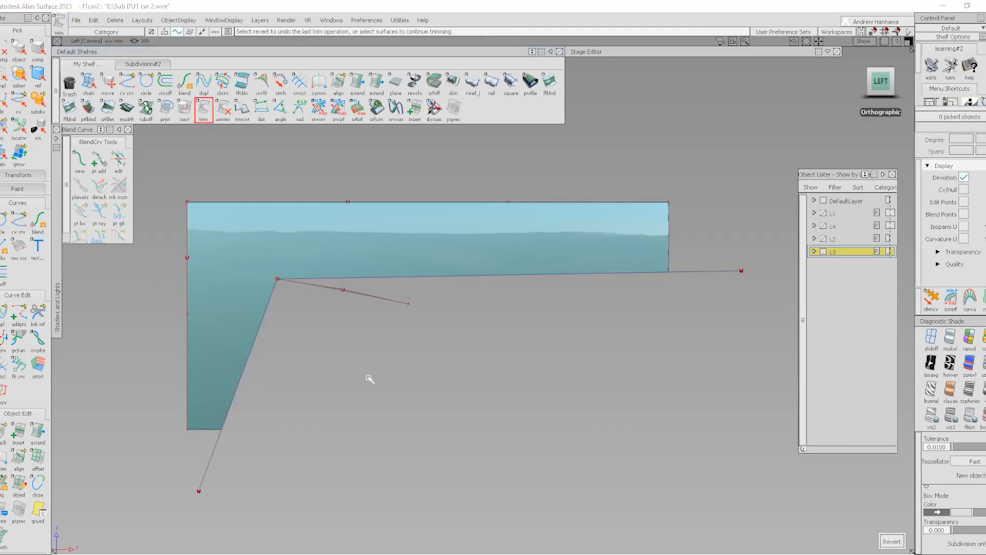
pyautogui.keyDown('alt'); pyautogui.keyDown('shift'); pyautogui.moveTo(330, 289); pyautogui.dragTo(248, 280); pyautogui.keyUp('shift'); pyautogui.keyUp('alt')
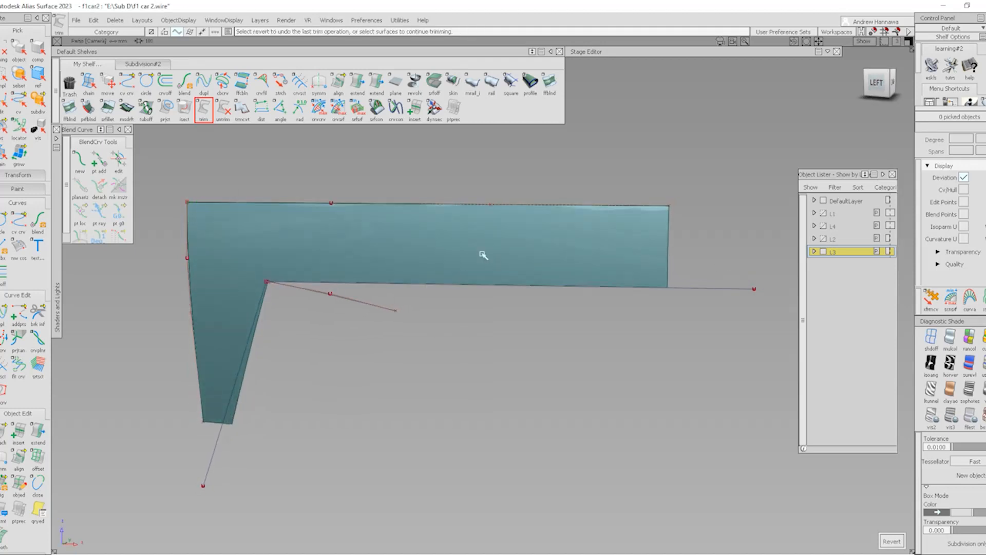
# - Draw a short two-CV straight curve downward from the inner corner of the trimmed main surface
pyautogui.click(127, 83)
pyautogui.click(259, 271)
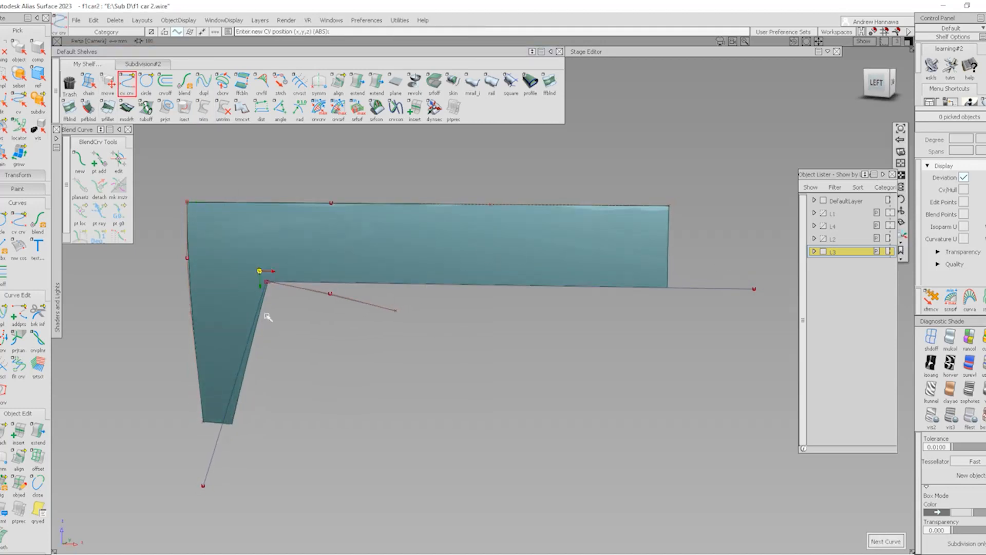
pyautogui.keyDown('alt'); pyautogui.keyDown('shift'); pyautogui.moveTo(267, 316); pyautogui.dragTo(269, 300, button='right'); pyautogui.keyUp('shift'); pyautogui.keyUp('alt')
pyautogui.click(276, 311)
pyautogui.keyDown('alt'); pyautogui.keyDown('shift'); pyautogui.moveTo(350, 332); pyautogui.dragTo(616, 242); pyautogui.keyUp('shift'); pyautogui.keyUp('alt')
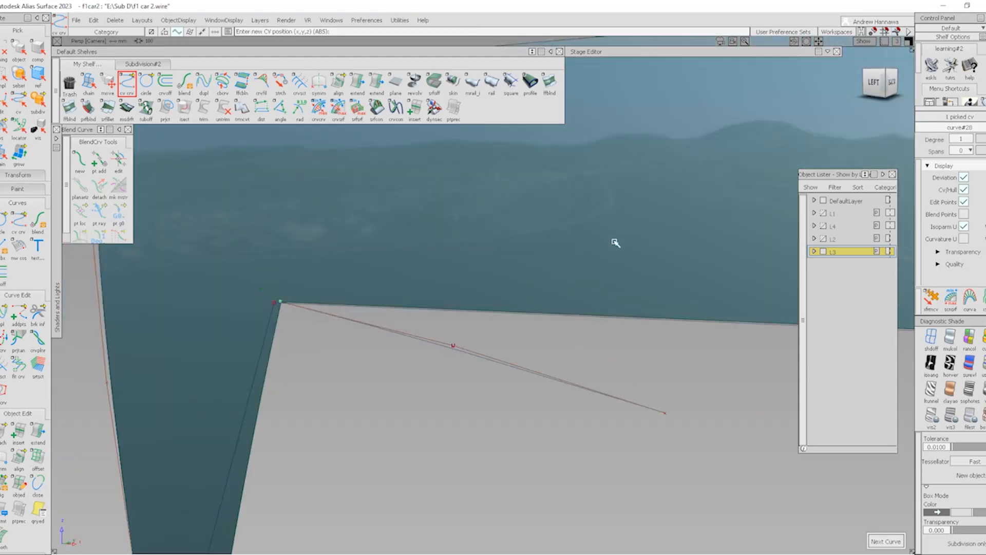
pyautogui.click(282, 371)
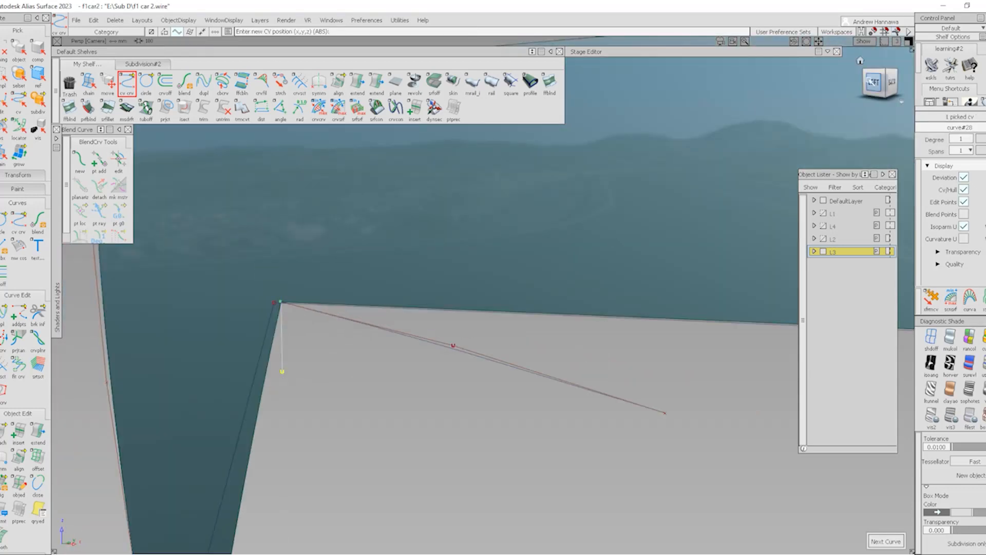
# - Move the lower CV of the short line so the line slopes down, back and inward from the panel corner
pyautogui.click(870, 81)
pyautogui.keyDown('ctrl'); pyautogui.keyDown('shift'); pyautogui.moveTo(628, 448); pyautogui.dragTo(630, 359, button='middle'); pyautogui.keyUp('shift'); pyautogui.keyUp('ctrl')
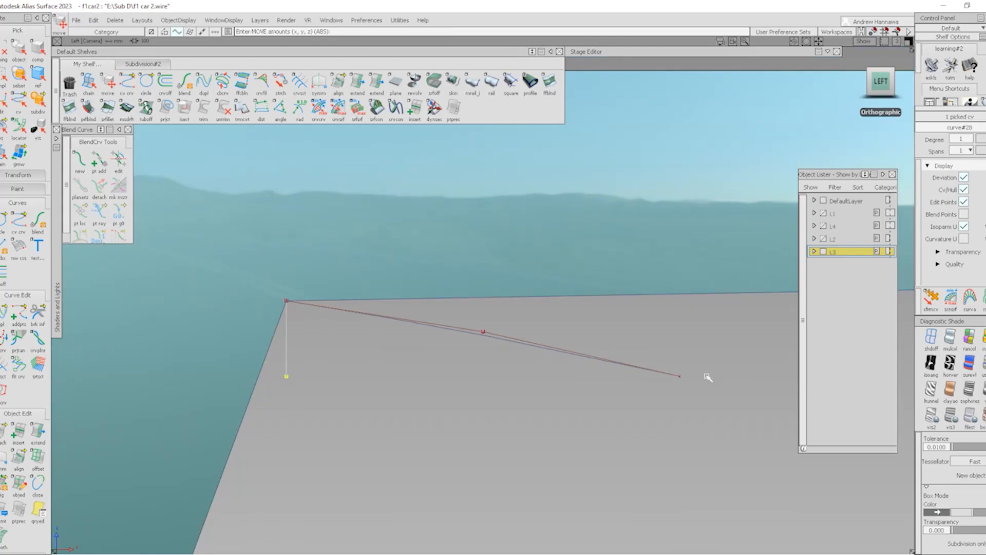
pyautogui.keyDown('alt'); pyautogui.keyDown('shift'); pyautogui.moveTo(521, 315); pyautogui.dragTo(528, 308, button='right'); pyautogui.keyUp('shift'); pyautogui.keyUp('alt')
pyautogui.keyDown('ctrl'); pyautogui.keyDown('shift'); pyautogui.moveTo(398, 232); pyautogui.dragTo(392, 176); pyautogui.keyUp('shift'); pyautogui.keyUp('ctrl')
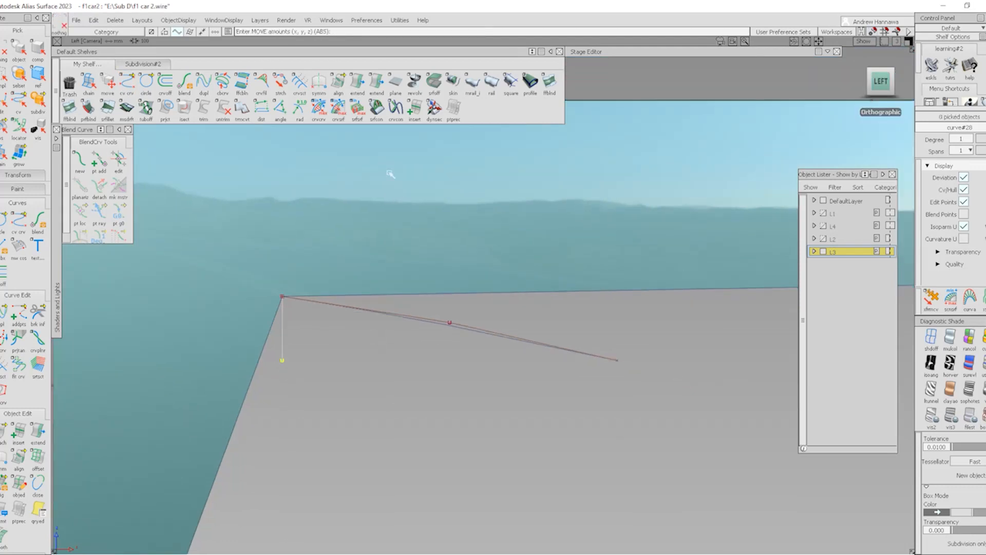
pyautogui.keyDown('alt'); pyautogui.keyDown('shift'); pyautogui.moveTo(437, 287); pyautogui.dragTo(426, 295, button='right'); pyautogui.keyUp('shift'); pyautogui.keyUp('alt')
pyautogui.keyDown('ctrl'); pyautogui.keyDown('shift'); pyautogui.moveTo(262, 316); pyautogui.dragTo(314, 384); pyautogui.keyUp('shift'); pyautogui.keyUp('ctrl')
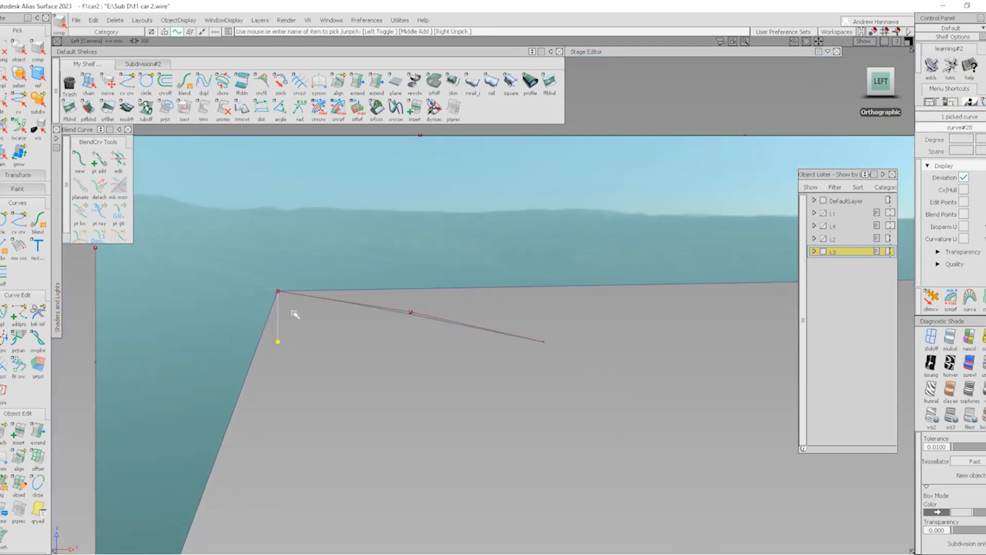
pyautogui.keyDown('alt'); pyautogui.keyDown('shift'); pyautogui.moveTo(295, 313); pyautogui.dragTo(280, 392); pyautogui.keyUp('shift'); pyautogui.keyUp('alt')
pyautogui.keyDown('ctrl'); pyautogui.keyDown('shift'); pyautogui.moveTo(352, 420); pyautogui.dragTo(341, 380, button='middle'); pyautogui.keyUp('shift'); pyautogui.keyUp('ctrl')
pyautogui.hotkey('ctrl', 'z')
pyautogui.keyDown('ctrl'); pyautogui.keyDown('shift'); pyautogui.moveTo(274, 419); pyautogui.dragTo(312, 365); pyautogui.keyUp('shift'); pyautogui.keyUp('ctrl')
pyautogui.keyDown('ctrl'); pyautogui.keyDown('shift'); pyautogui.moveTo(308, 417); pyautogui.dragTo(309, 384, button='middle'); pyautogui.keyUp('shift'); pyautogui.keyUp('ctrl')
pyautogui.moveTo(308, 382); pyautogui.dragTo(344, 381, button='middle')
pyautogui.keyDown('alt'); pyautogui.keyDown('shift'); pyautogui.moveTo(300, 388); pyautogui.dragTo(294, 344); pyautogui.keyUp('shift'); pyautogui.keyUp('alt')
pyautogui.keyDown('ctrl'); pyautogui.keyDown('shift'); pyautogui.moveTo(362, 428); pyautogui.dragTo(360, 367); pyautogui.keyUp('shift'); pyautogui.keyUp('ctrl')
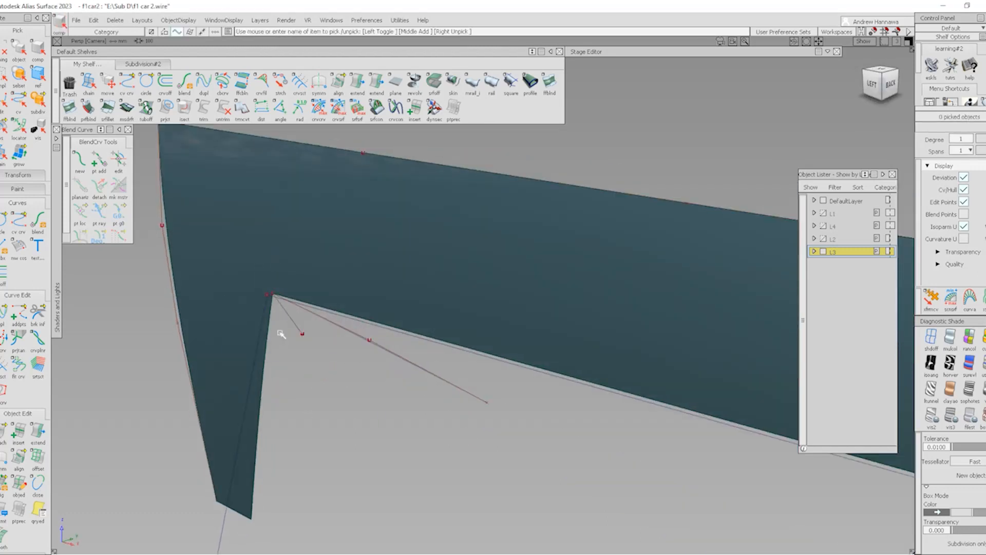
# - Set the short line's degree to 2 and move its CV to give the curve a slight bend
pyautogui.moveTo(282, 334); pyautogui.dragTo(305, 358)
pyautogui.click(970, 138)
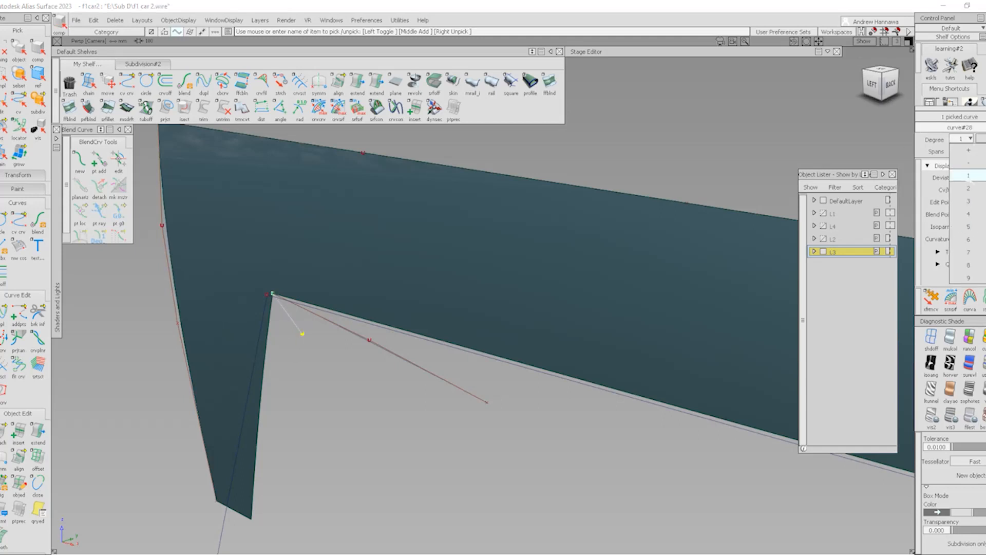
pyautogui.click(967, 180)
pyautogui.keyDown('alt'); pyautogui.keyDown('shift'); pyautogui.moveTo(289, 286); pyautogui.dragTo(323, 306, button='right'); pyautogui.keyUp('shift'); pyautogui.keyUp('alt')
pyautogui.keyDown('ctrl'); pyautogui.keyDown('shift'); pyautogui.moveTo(249, 320); pyautogui.dragTo(307, 319); pyautogui.keyUp('shift'); pyautogui.keyUp('ctrl')
pyautogui.keyDown('ctrl'); pyautogui.keyDown('shift'); pyautogui.moveTo(324, 355); pyautogui.dragTo(347, 362, button='middle'); pyautogui.keyUp('shift'); pyautogui.keyUp('ctrl')
pyautogui.keyDown('ctrl'); pyautogui.keyDown('shift'); pyautogui.moveTo(321, 399); pyautogui.dragTo(319, 357); pyautogui.keyUp('shift'); pyautogui.keyUp('ctrl')
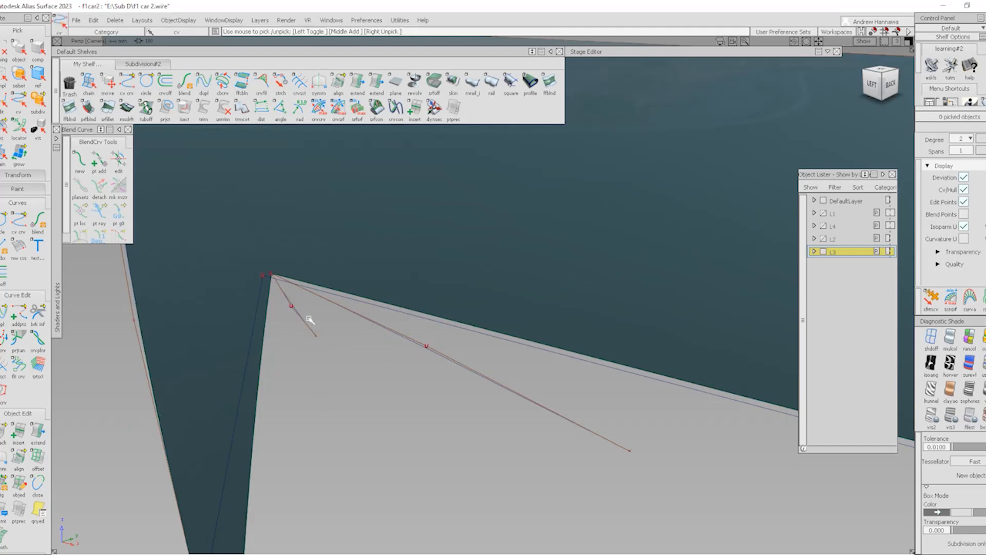
pyautogui.keyDown('ctrl'); pyautogui.keyDown('shift'); pyautogui.moveTo(310, 321); pyautogui.dragTo(324, 353); pyautogui.keyUp('shift'); pyautogui.keyUp('ctrl')
pyautogui.keyDown('ctrl'); pyautogui.keyDown('shift'); pyautogui.moveTo(335, 399); pyautogui.dragTo(338, 375, button='middle'); pyautogui.keyUp('shift'); pyautogui.keyUp('ctrl')
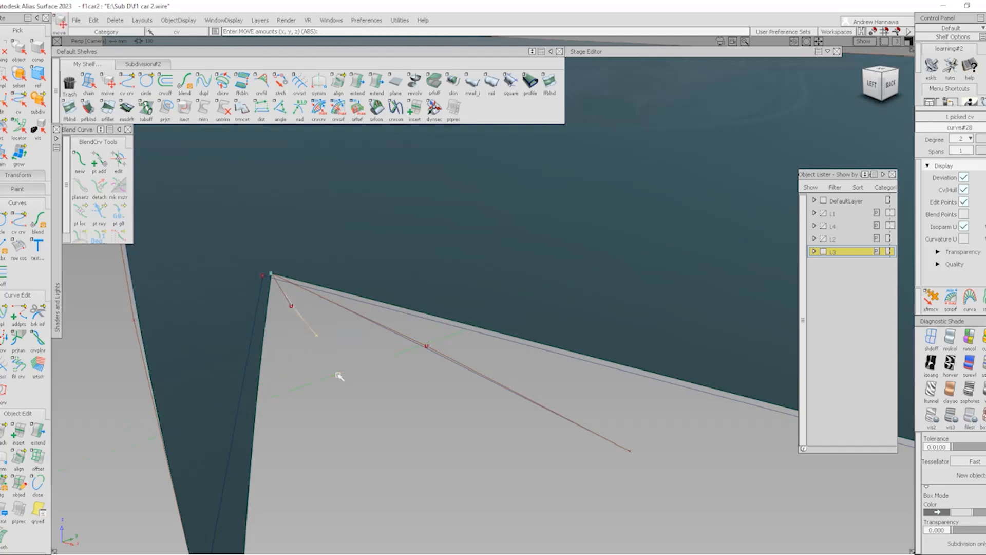
pyautogui.keyDown('alt'); pyautogui.keyDown('shift'); pyautogui.moveTo(268, 315); pyautogui.dragTo(352, 134); pyautogui.keyUp('shift'); pyautogui.keyUp('alt')
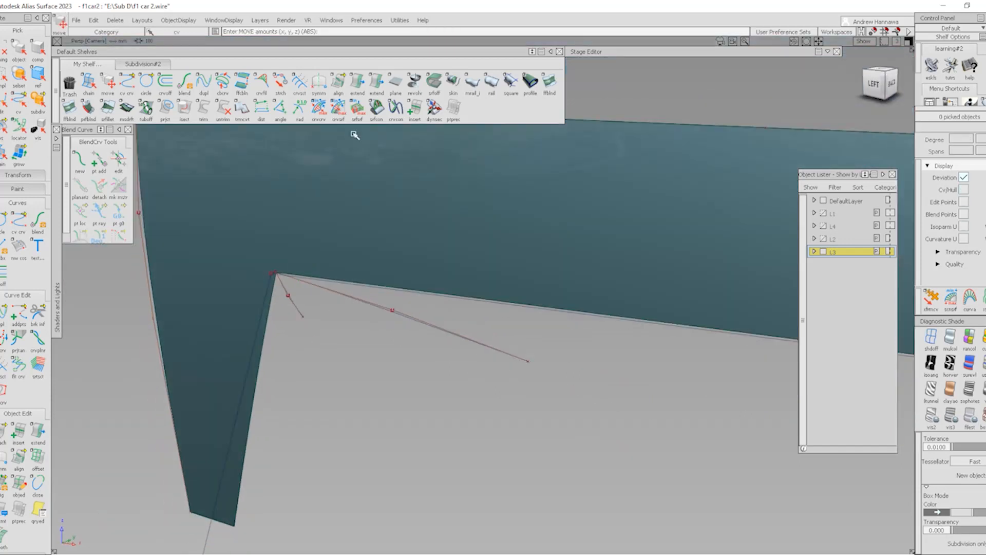
# - Create the undercut surface as a G0 monorail, using the short curve as generation curve and the long trimmed edge as rail
pyautogui.click(473, 82)
pyautogui.keyDown('alt'); pyautogui.keyDown('shift'); pyautogui.moveTo(276, 268); pyautogui.dragTo(303, 297); pyautogui.keyUp('shift'); pyautogui.keyUp('alt')
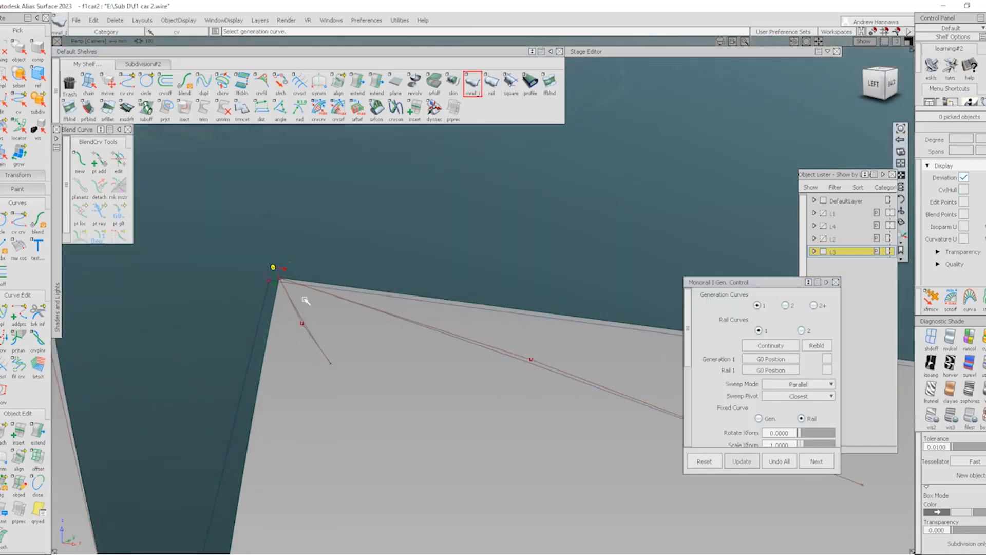
pyautogui.click(308, 312)
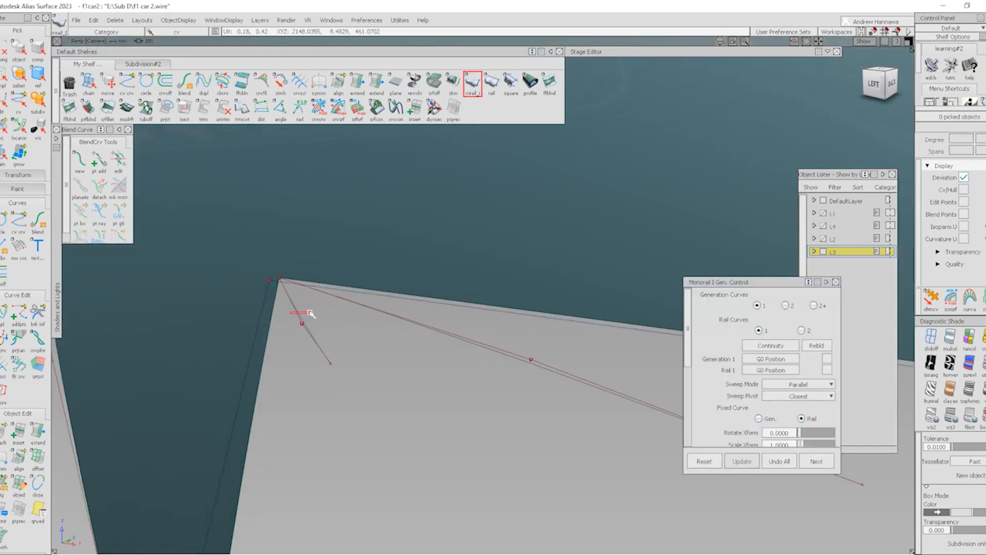
pyautogui.click(324, 284)
pyautogui.keyDown('alt'); pyautogui.keyDown('shift'); pyautogui.moveTo(365, 346); pyautogui.dragTo(324, 293); pyautogui.keyUp('shift'); pyautogui.keyUp('alt')
pyautogui.keyDown('alt'); pyautogui.keyDown('shift'); pyautogui.moveTo(324, 293); pyautogui.dragTo(310, 340, button='right'); pyautogui.keyUp('shift'); pyautogui.keyUp('alt')
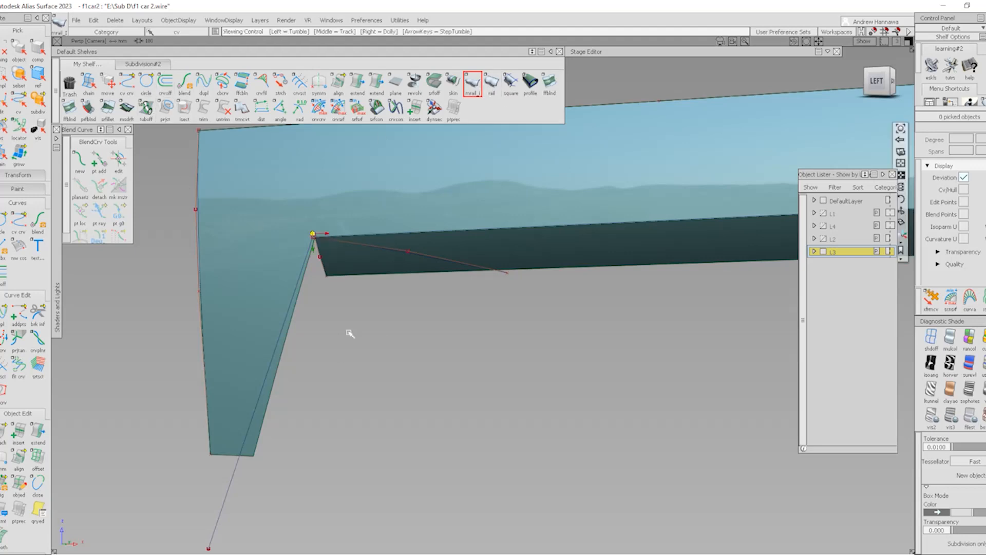
# - Create a second monorail for the lower panel, using the slanted trimmed edge as generation curve and the fading feature curve as rail
pyautogui.keyDown('alt'); pyautogui.keyDown('shift'); pyautogui.moveTo(348, 332); pyautogui.dragTo(339, 313, button='middle'); pyautogui.keyUp('shift'); pyautogui.keyUp('alt')
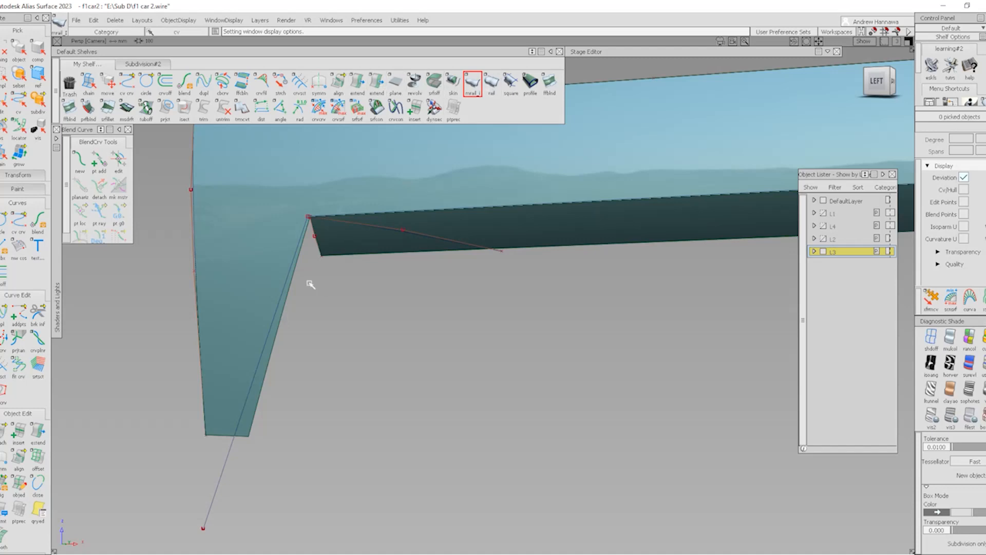
pyautogui.click(414, 233)
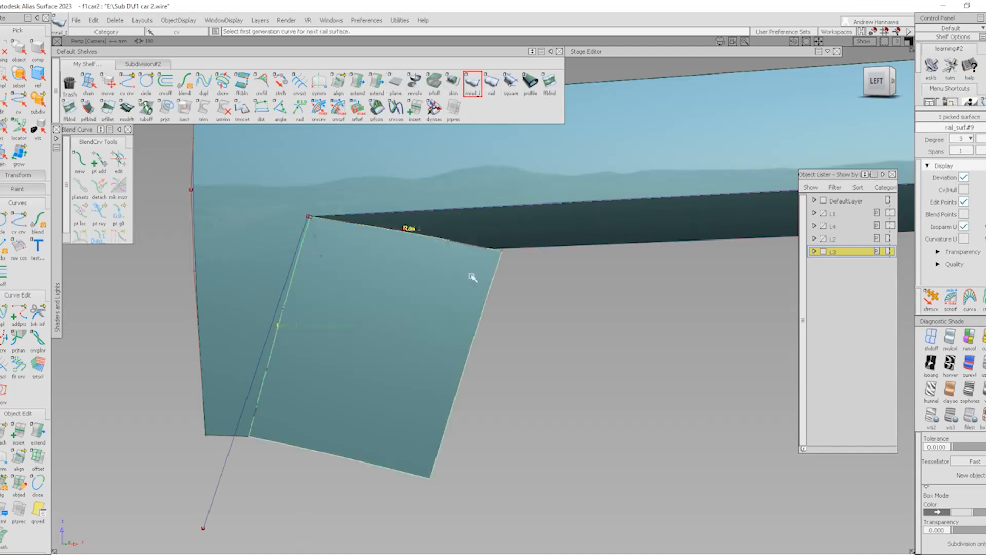
pyautogui.keyDown('alt'); pyautogui.keyDown('shift'); pyautogui.moveTo(447, 282); pyautogui.dragTo(434, 311); pyautogui.keyUp('shift'); pyautogui.keyUp('alt')
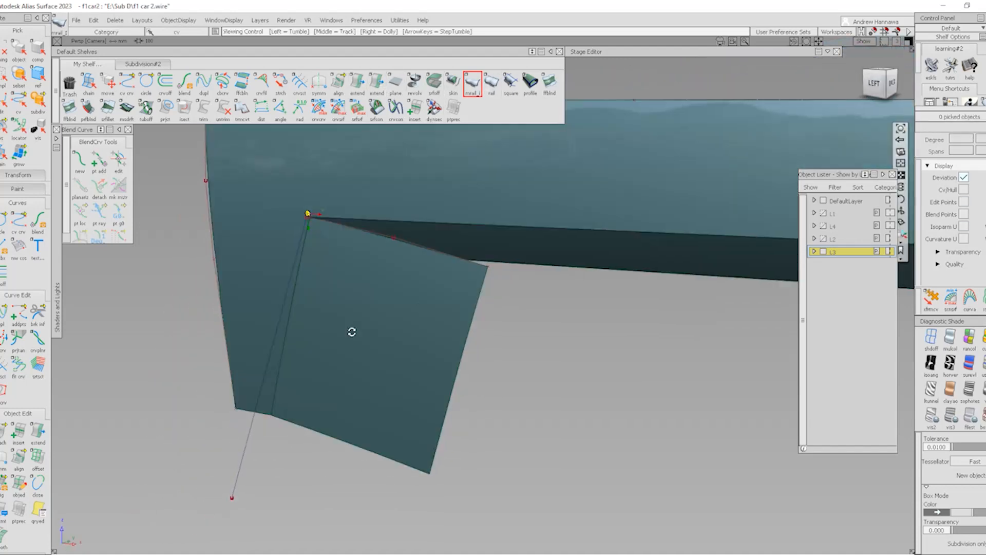
pyautogui.moveTo(512, 248)
pyautogui.keyDown('alt'); pyautogui.keyDown('shift'); pyautogui.mouseDown()
pyautogui.moveTo(512, 302)
pyautogui.moveTo(381, 272)
pyautogui.moveTo(342, 293)
pyautogui.moveTo(165, 293)
pyautogui.moveTo(319, 294)
pyautogui.mouseUp(); pyautogui.keyUp('shift'); pyautogui.keyUp('alt')
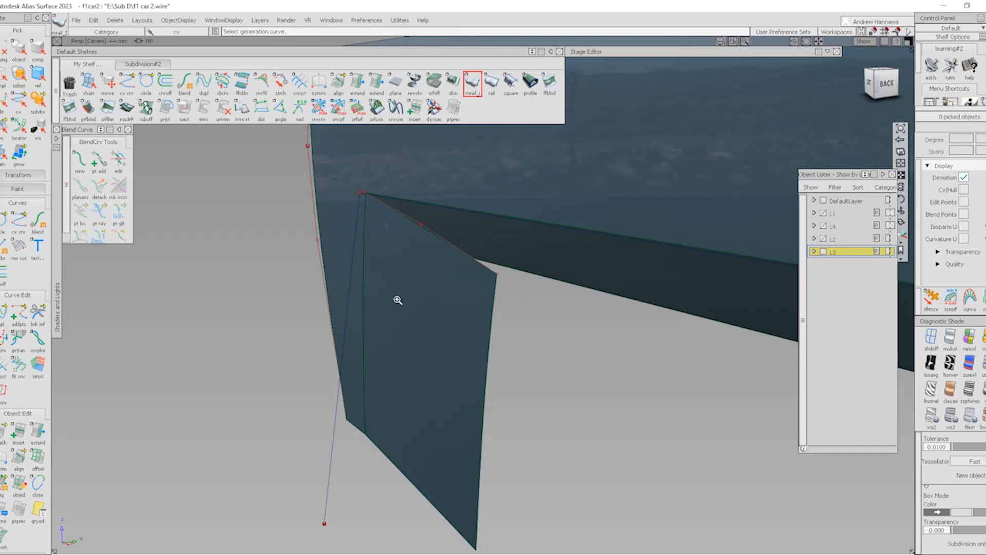
pyautogui.keyDown('alt'); pyautogui.keyDown('shift'); pyautogui.moveTo(396, 297); pyautogui.dragTo(498, 260); pyautogui.keyUp('shift'); pyautogui.keyUp('alt')
pyautogui.click(511, 209)
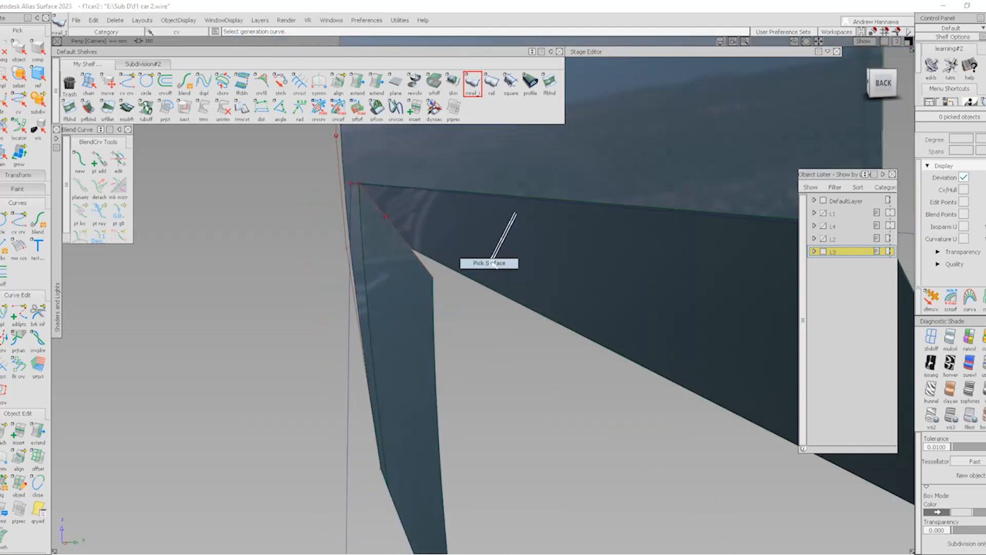
pyautogui.moveTo(511, 209)
pyautogui.keyDown('alt'); pyautogui.keyDown('shift'); pyautogui.mouseDown()
pyautogui.moveTo(489, 226)
pyautogui.moveTo(497, 220)
pyautogui.mouseUp(); pyautogui.keyUp('shift'); pyautogui.keyUp('alt')
pyautogui.moveTo(451, 261)
pyautogui.keyDown('alt'); pyautogui.keyDown('shift'); pyautogui.mouseDown()
pyautogui.moveTo(383, 264)
pyautogui.moveTo(437, 269)
pyautogui.mouseUp(); pyautogui.keyUp('shift'); pyautogui.keyUp('alt')
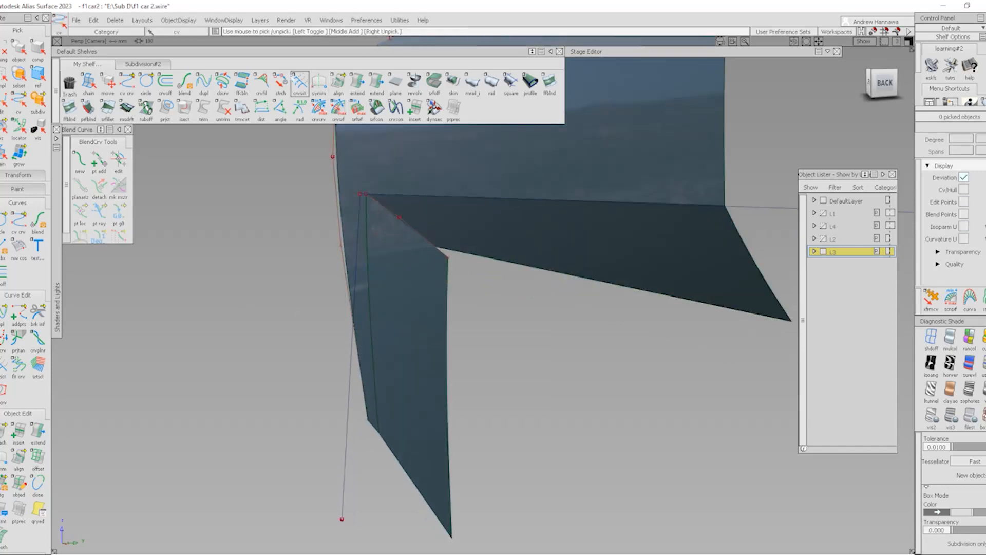
# - Stretch the lower end of the short generation curve along Y to adjust the undercut surface
pyautogui.click(281, 82)
pyautogui.scroll(3, 374, 220)
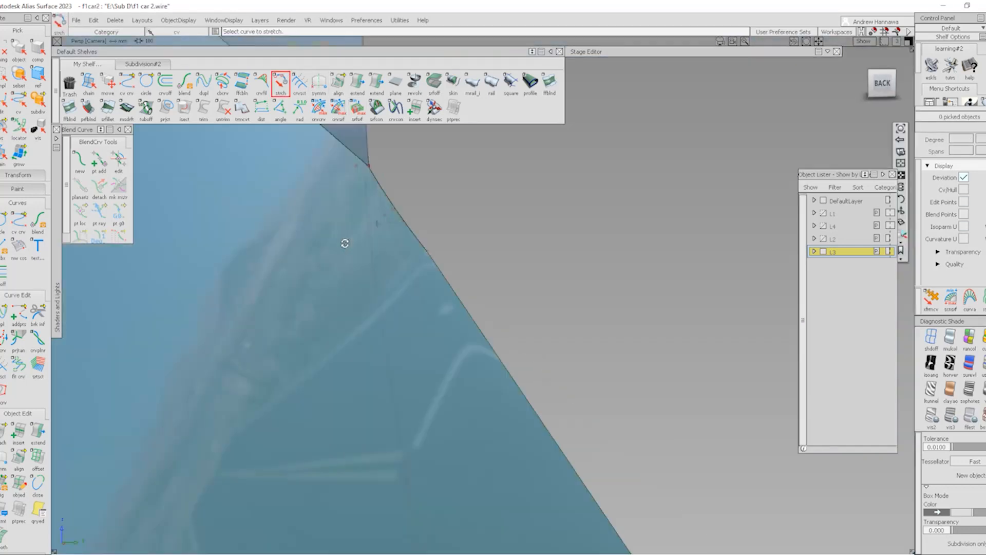
pyautogui.click(429, 249)
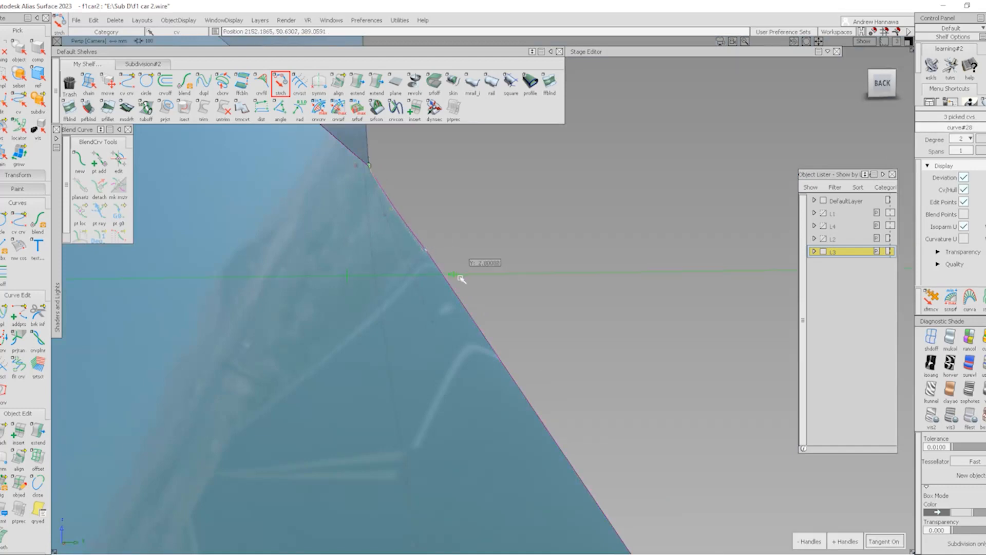
pyautogui.moveTo(454, 283); pyautogui.dragTo(537, 311)
# - In the orthographic Left view, stretch the fading feature curve's end onto the lower edge of the undercut surface
pyautogui.scroll(2, 537, 311)
pyautogui.click(507, 248)
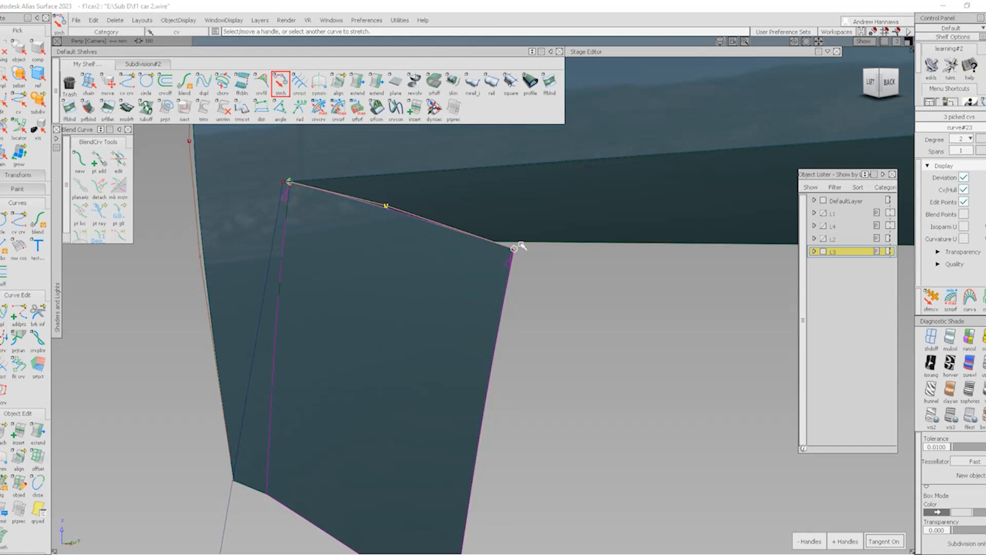
pyautogui.click(873, 82)
pyautogui.keyDown('alt'); pyautogui.keyDown('shift'); pyautogui.moveTo(563, 308); pyautogui.dragTo(509, 311, button='right'); pyautogui.keyUp('shift'); pyautogui.keyUp('alt')
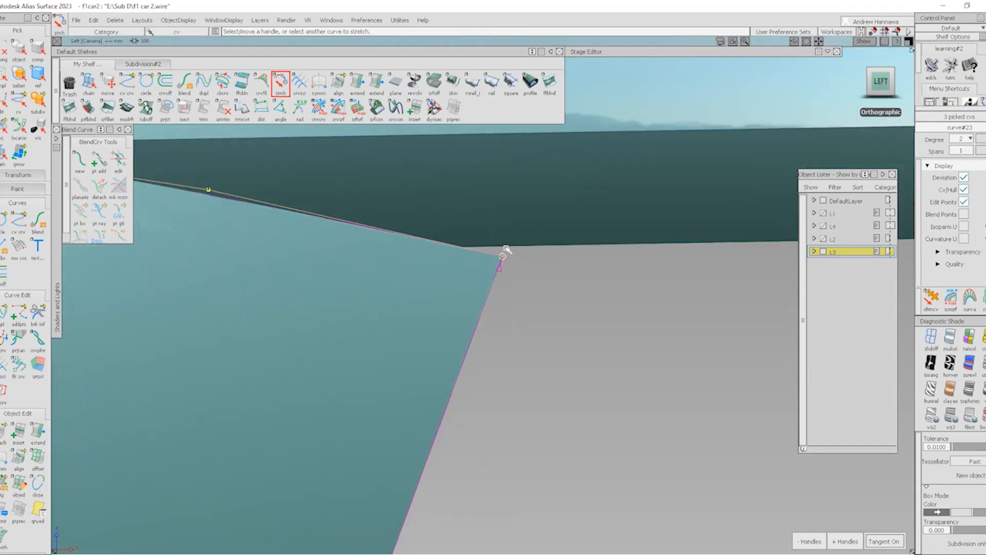
pyautogui.moveTo(507, 249); pyautogui.dragTo(503, 249)
pyautogui.keyDown('alt'); pyautogui.keyDown('shift'); pyautogui.moveTo(509, 298); pyautogui.dragTo(515, 308, button='right'); pyautogui.keyUp('shift'); pyautogui.keyUp('alt')
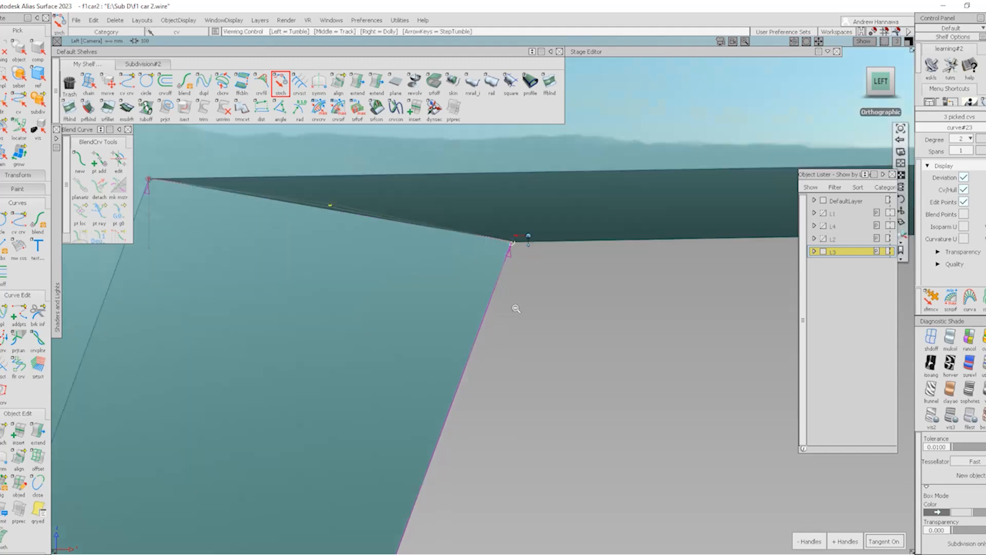
# - Examine the joined panel surfaces from several angles with the construction curves hidden and shown
pyautogui.keyDown('alt'); pyautogui.keyDown('shift'); pyautogui.moveTo(515, 308); pyautogui.dragTo(337, 385); pyautogui.keyUp('shift'); pyautogui.keyUp('alt')
pyautogui.click(399, 296)
pyautogui.keyDown('alt'); pyautogui.keyDown('shift'); pyautogui.moveTo(398, 296); pyautogui.dragTo(462, 249, button='right'); pyautogui.keyUp('shift'); pyautogui.keyUp('alt')
pyautogui.moveTo(462, 248)
pyautogui.keyDown('alt'); pyautogui.keyDown('shift'); pyautogui.mouseDown()
pyautogui.moveTo(480, 284)
pyautogui.moveTo(430, 306)
pyautogui.moveTo(445, 433)
pyautogui.moveTo(566, 279)
pyautogui.moveTo(479, 309)
pyautogui.mouseUp(); pyautogui.keyUp('shift'); pyautogui.keyUp('alt')
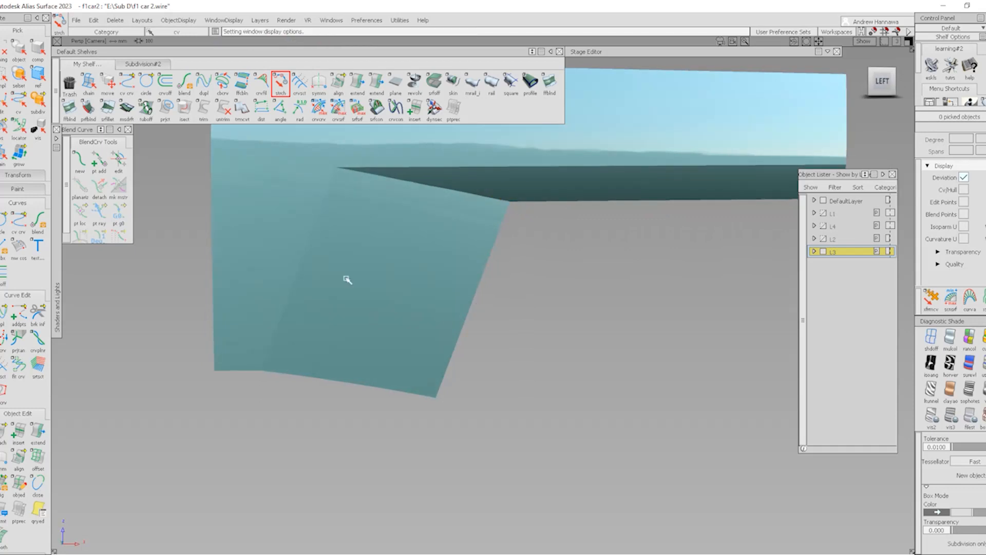
pyautogui.keyDown('alt'); pyautogui.keyDown('shift'); pyautogui.moveTo(461, 273); pyautogui.dragTo(388, 329); pyautogui.keyUp('shift'); pyautogui.keyUp('alt')
pyautogui.keyDown('ctrl'); pyautogui.keyDown('shift'); pyautogui.moveTo(326, 328); pyautogui.dragTo(320, 281, button='right'); pyautogui.keyUp('shift'); pyautogui.keyUp('ctrl')
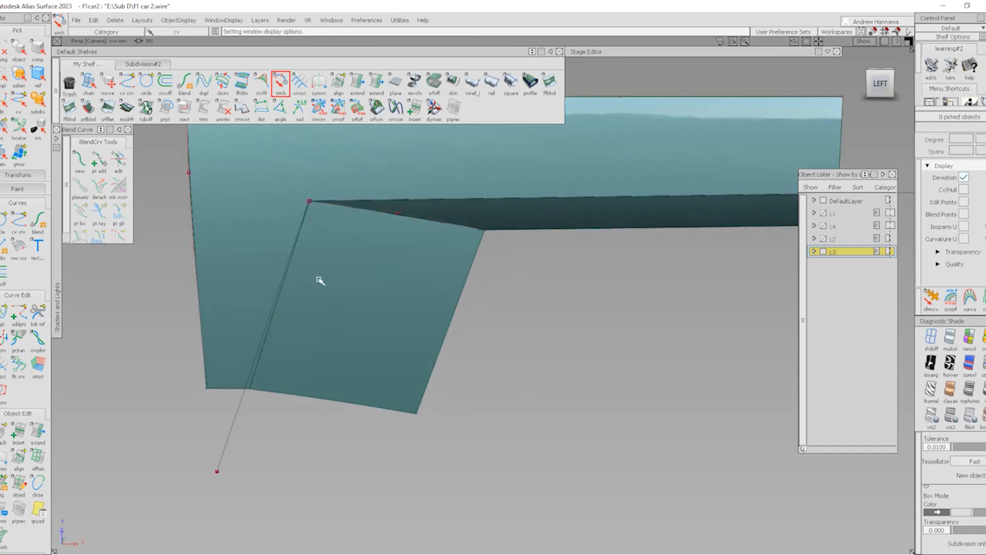
pyautogui.keyDown('alt'); pyautogui.keyDown('shift'); pyautogui.moveTo(319, 281); pyautogui.dragTo(251, 276); pyautogui.keyUp('shift'); pyautogui.keyUp('alt')
# - In the orthographic Left view, draw a straight horizontal curve from the main surface's lower corner past the lower panel
pyautogui.click(132, 90)
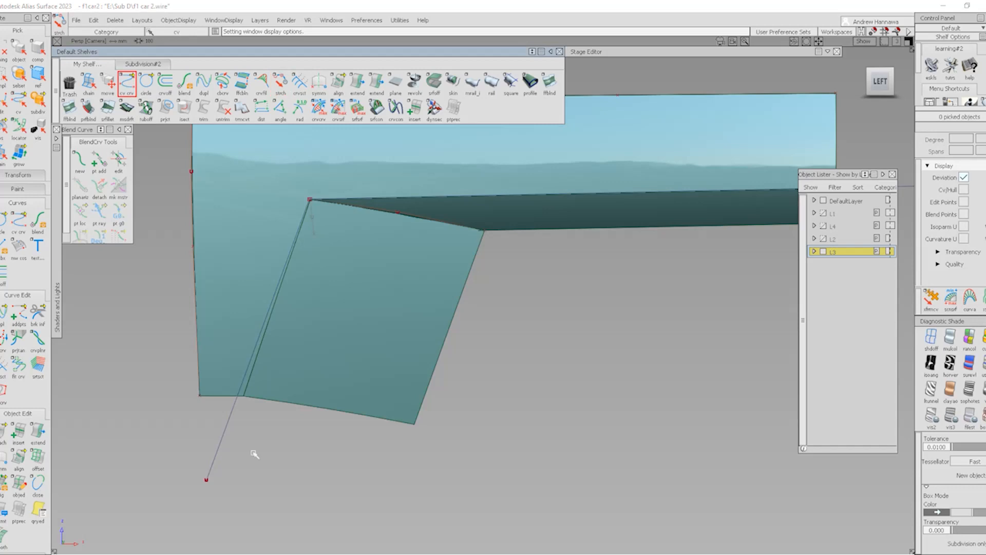
pyautogui.click(244, 396)
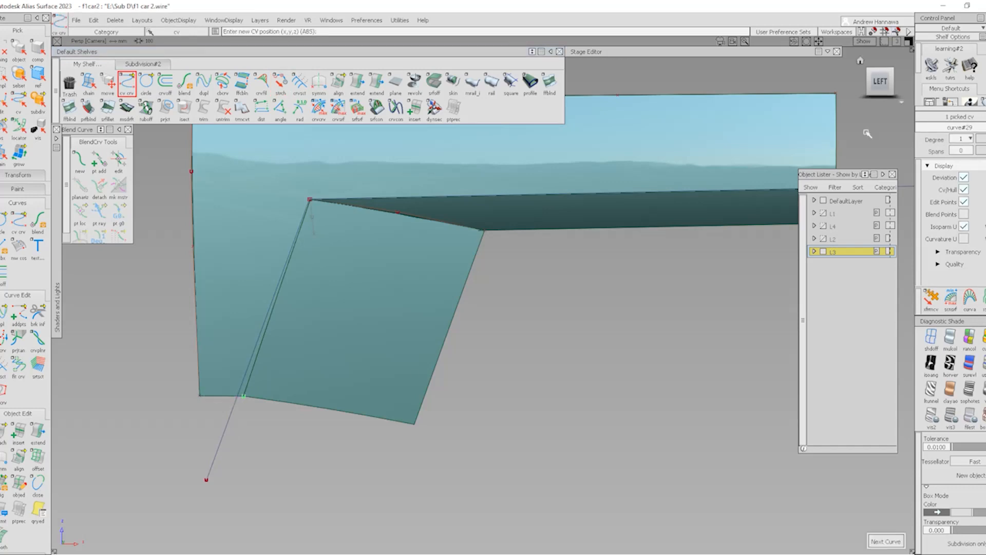
pyautogui.click(880, 81)
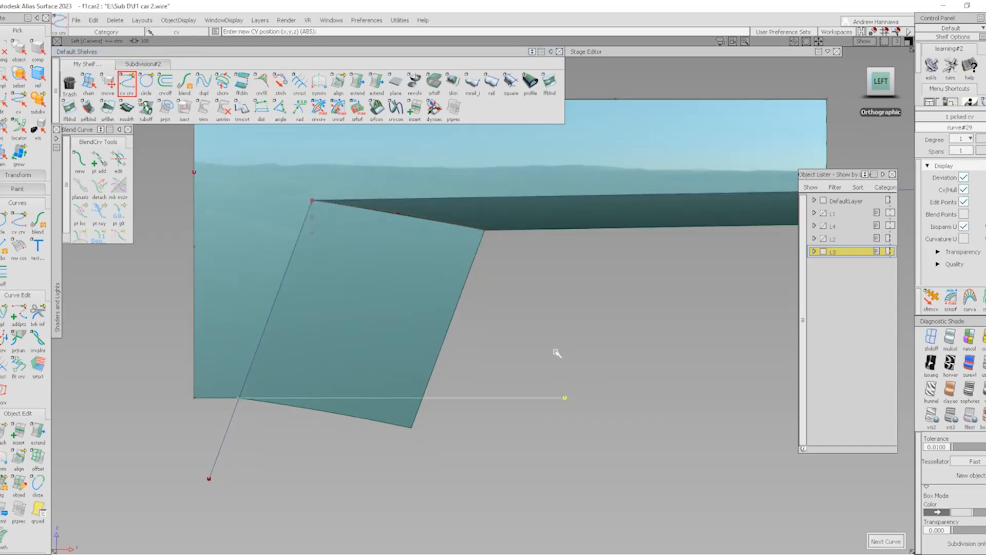
pyautogui.click(565, 397)
# - Project the horizontal curve along Y onto the lower panel surface as a curve on surface
pyautogui.click(166, 108)
pyautogui.click(374, 345)
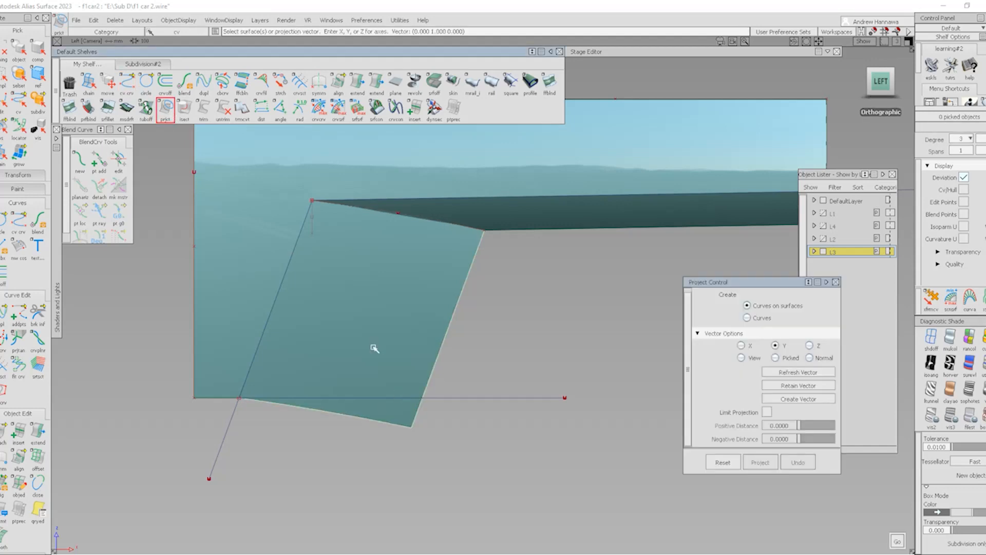
pyautogui.click(514, 398)
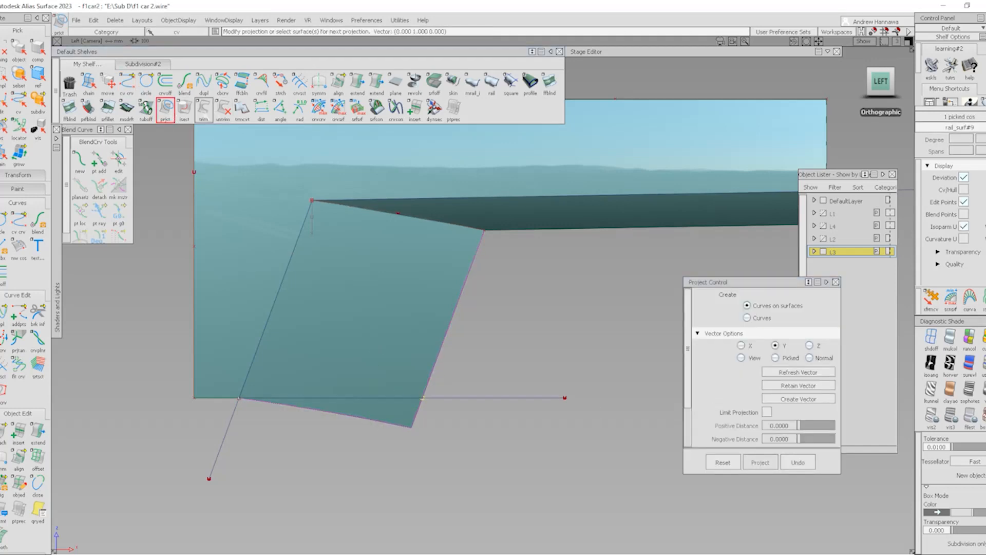
# - Trim the lower panel along the projected line, removing the wedge below it, and review the panel with curves hidden and shown
pyautogui.click(204, 109)
pyautogui.click(364, 321)
pyautogui.click(381, 418)
pyautogui.keyDown('alt'); pyautogui.keyDown('shift'); pyautogui.moveTo(427, 370); pyautogui.dragTo(349, 411); pyautogui.keyUp('shift'); pyautogui.keyUp('alt')
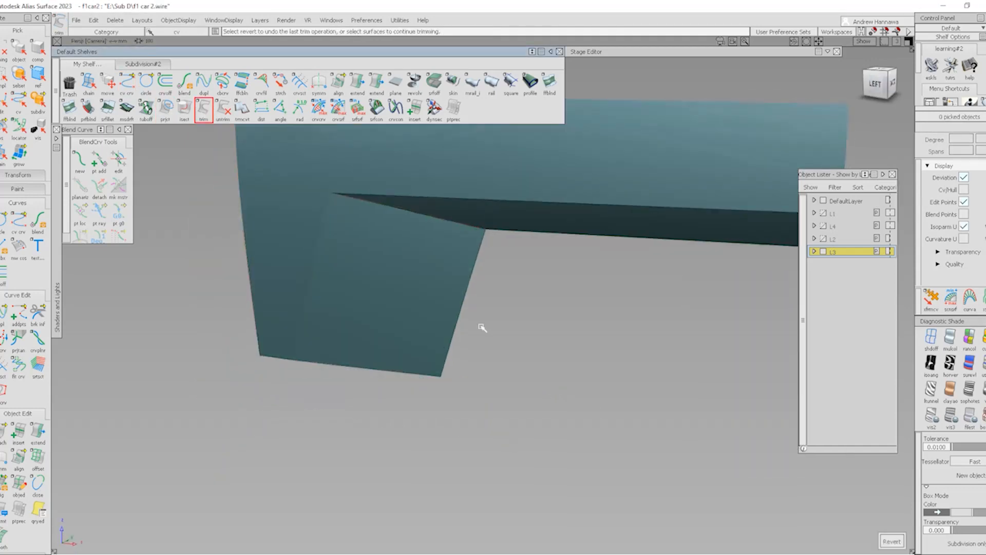
pyautogui.keyDown('alt'); pyautogui.keyDown('shift'); pyautogui.moveTo(482, 328); pyautogui.dragTo(452, 329, button='right'); pyautogui.keyUp('shift'); pyautogui.keyUp('alt')
pyautogui.keyDown('alt'); pyautogui.keyDown('shift'); pyautogui.moveTo(452, 329); pyautogui.dragTo(529, 351); pyautogui.keyUp('shift'); pyautogui.keyUp('alt')
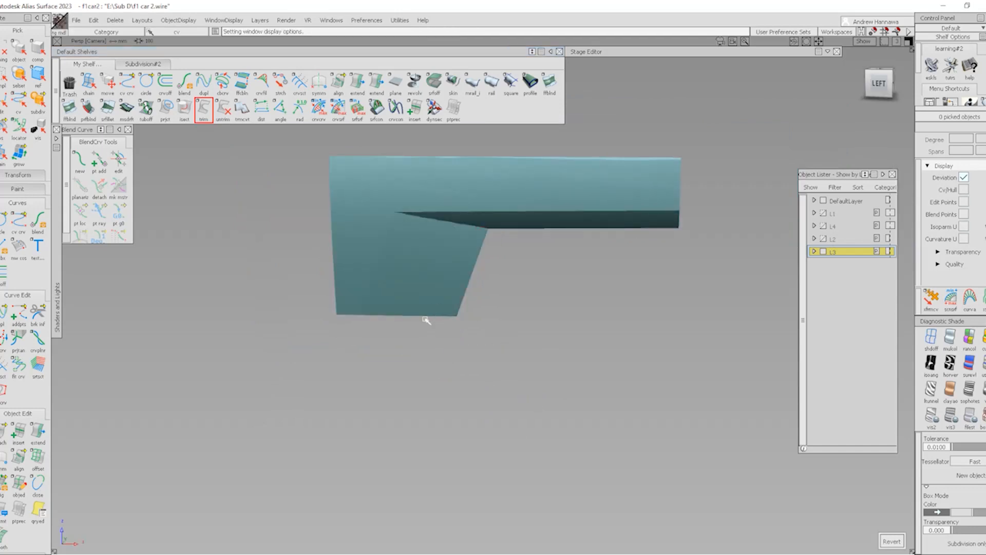
pyautogui.keyDown('alt'); pyautogui.keyDown('shift'); pyautogui.moveTo(426, 322); pyautogui.dragTo(406, 313); pyautogui.keyUp('shift'); pyautogui.keyUp('alt')
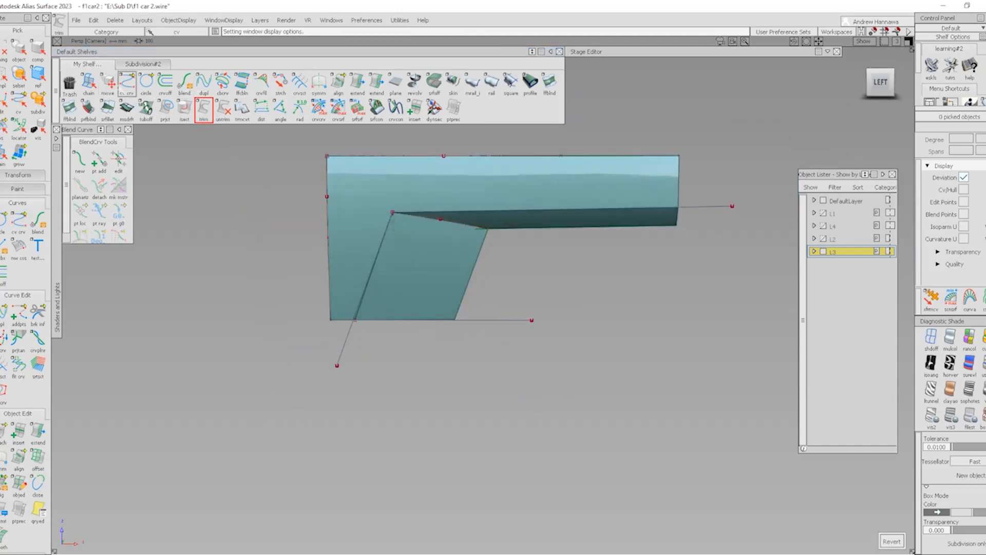
# - In the orthographic Left view, draw a straight diagonal curve from the lower panel's outer upper corner past its bottom edge
pyautogui.click(127, 83)
pyautogui.click(487, 227)
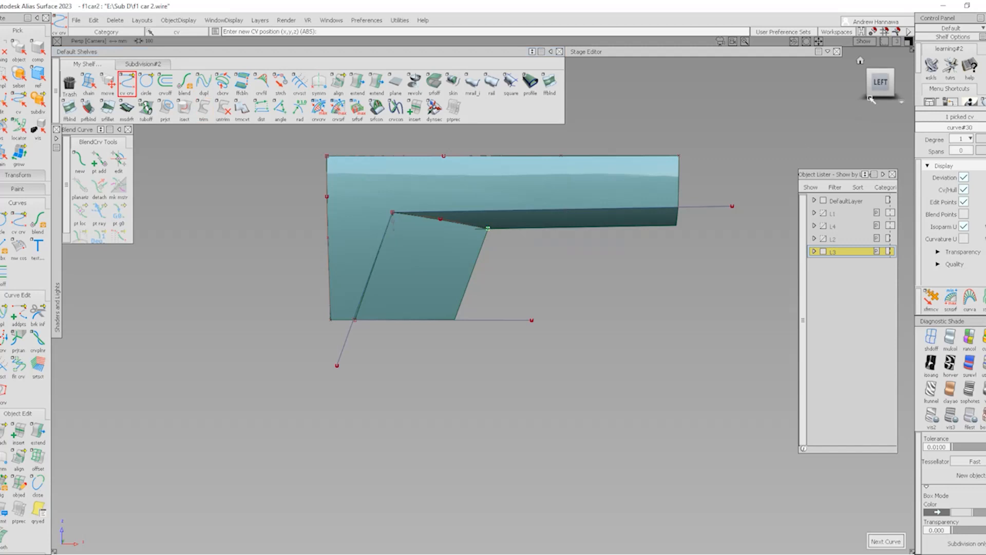
pyautogui.click(880, 83)
pyautogui.moveTo(403, 350); pyautogui.dragTo(313, 400)
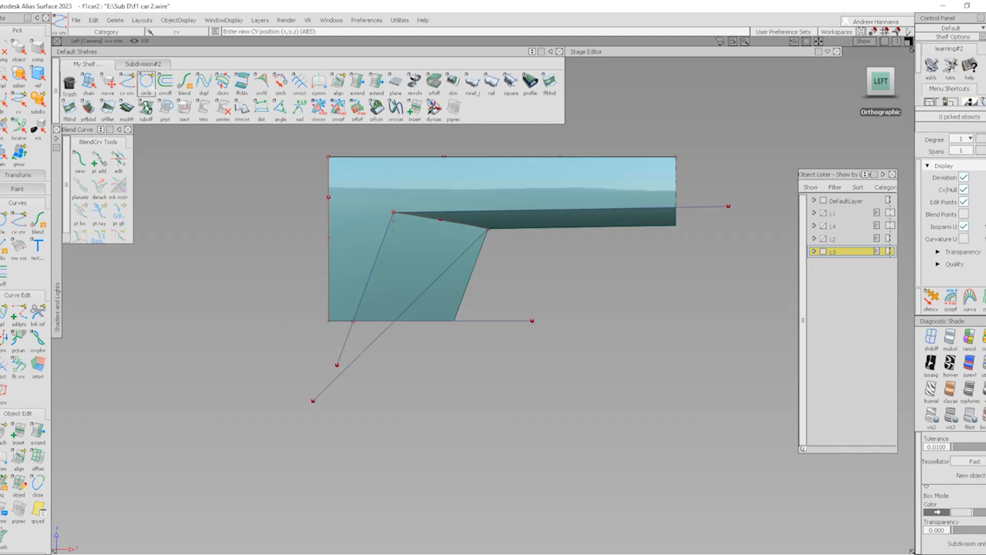
# - Project the diagonal curve along Y onto the lower panel and trim away the portion outside it
pyautogui.click(166, 108)
pyautogui.click(452, 307)
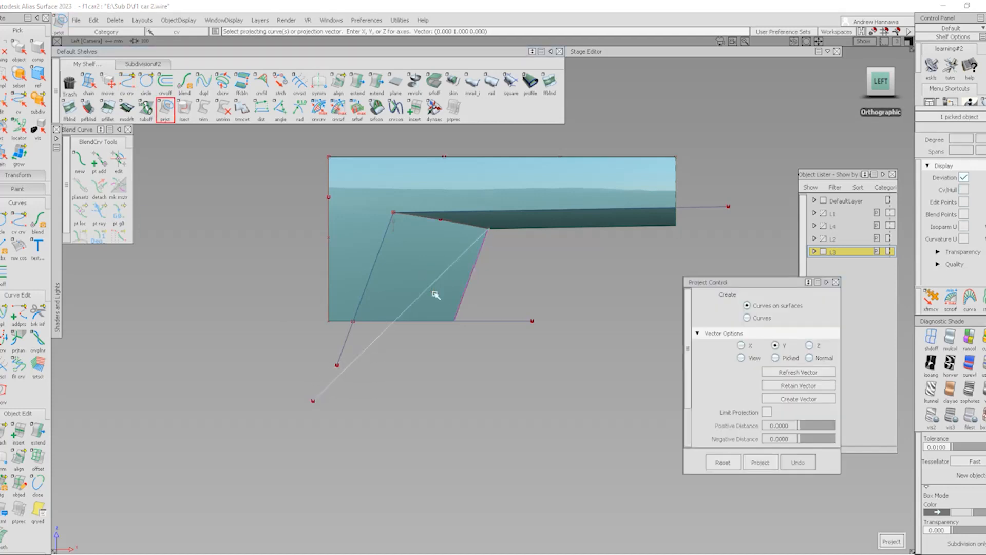
pyautogui.click(209, 112)
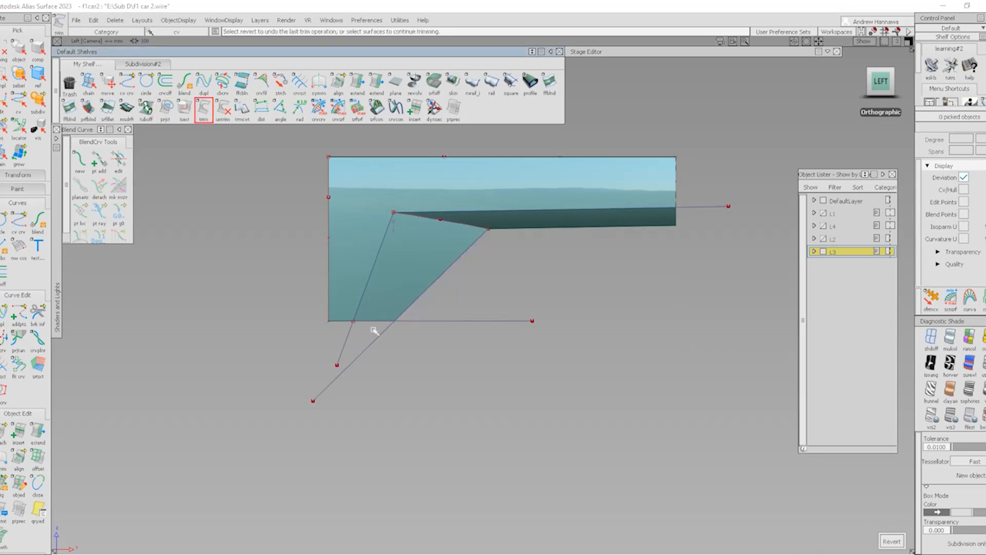
# - Examine the trimmed lower panel from several angles with the construction curves hidden and shown
pyautogui.keyDown('alt'); pyautogui.keyDown('shift'); pyautogui.moveTo(422, 267); pyautogui.dragTo(385, 251); pyautogui.keyUp('shift'); pyautogui.keyUp('alt')
pyautogui.keyDown('alt'); pyautogui.keyDown('shift'); pyautogui.moveTo(424, 280); pyautogui.dragTo(529, 257, button='right'); pyautogui.keyUp('shift'); pyautogui.keyUp('alt')
pyautogui.keyDown('alt'); pyautogui.keyDown('shift'); pyautogui.moveTo(519, 205); pyautogui.dragTo(503, 111); pyautogui.keyUp('shift'); pyautogui.keyUp('alt')
pyautogui.keyDown('alt'); pyautogui.keyDown('shift'); pyautogui.moveTo(368, 270); pyautogui.dragTo(431, 320); pyautogui.keyUp('shift'); pyautogui.keyUp('alt')
pyautogui.keyDown('ctrl'); pyautogui.keyDown('shift'); pyautogui.moveTo(508, 380); pyautogui.dragTo(465, 328, button='right'); pyautogui.keyUp('shift'); pyautogui.keyUp('ctrl')
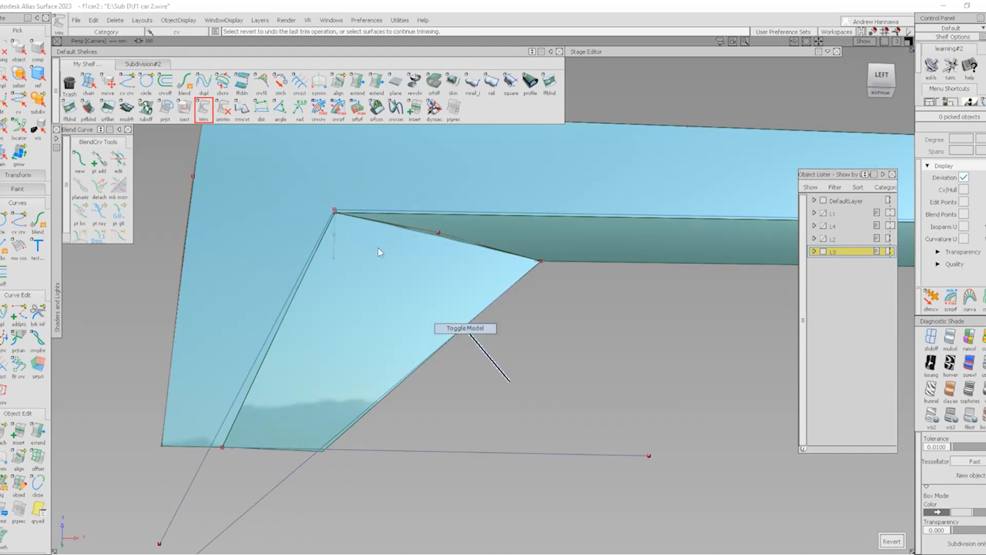
pyautogui.keyDown('alt'); pyautogui.keyDown('shift'); pyautogui.moveTo(379, 251); pyautogui.dragTo(401, 314); pyautogui.keyUp('shift'); pyautogui.keyUp('alt')
pyautogui.keyDown('alt'); pyautogui.keyDown('shift'); pyautogui.moveTo(540, 318); pyautogui.dragTo(488, 320, button='right'); pyautogui.keyUp('shift'); pyautogui.keyUp('alt')
pyautogui.keyDown('alt'); pyautogui.keyDown('shift'); pyautogui.moveTo(489, 321); pyautogui.dragTo(561, 292); pyautogui.keyUp('shift'); pyautogui.keyUp('alt')
pyautogui.keyDown('ctrl'); pyautogui.keyDown('shift'); pyautogui.moveTo(545, 385); pyautogui.dragTo(449, 320, button='right'); pyautogui.keyUp('shift'); pyautogui.keyUp('ctrl')
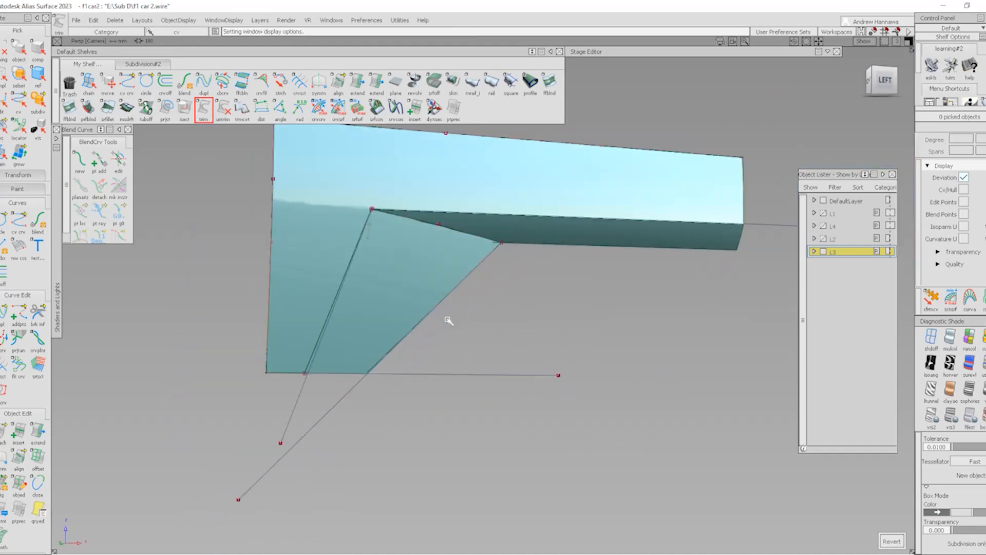
pyautogui.keyDown('alt'); pyautogui.keyDown('shift'); pyautogui.moveTo(437, 278); pyautogui.dragTo(369, 274); pyautogui.keyUp('shift'); pyautogui.keyUp('alt')
# - Try a G2 chord surface fillet between the lower panel and main surface, chordal length 100, with Edge align start flow
pyautogui.keyDown('ctrl'); pyautogui.keyDown('shift'); pyautogui.moveTo(482, 237); pyautogui.dragTo(388, 371); pyautogui.keyUp('shift'); pyautogui.keyUp('ctrl')
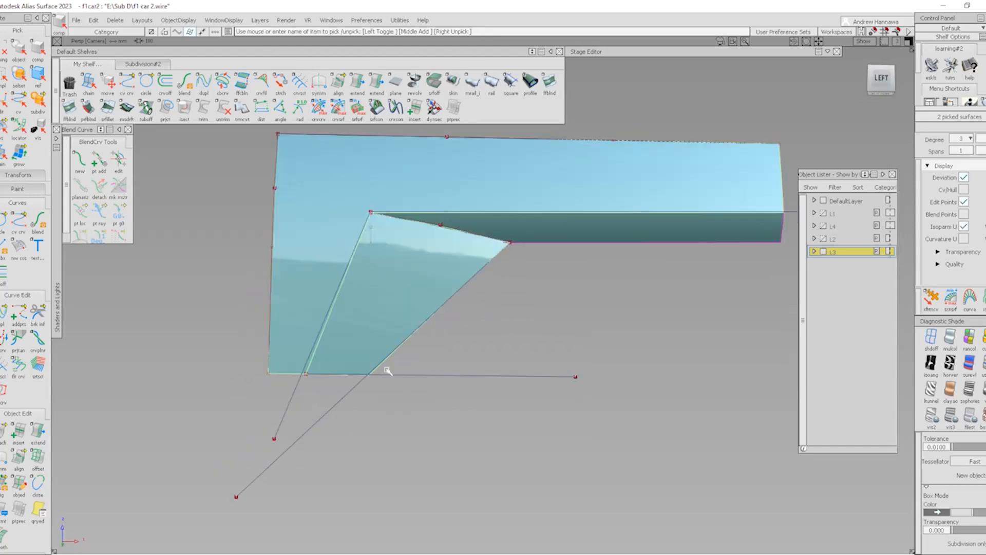
pyautogui.click(107, 109)
pyautogui.doubleClick(108, 110)
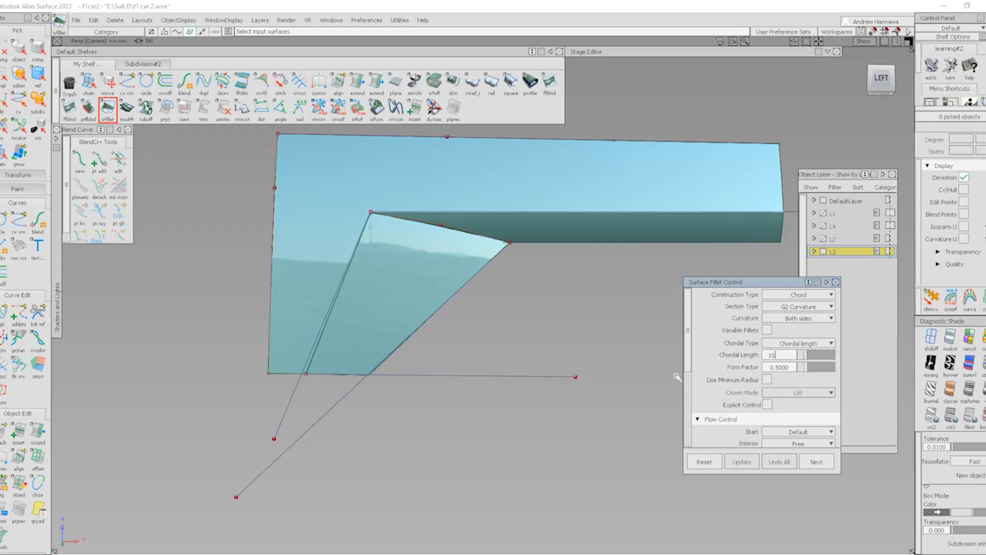
pyautogui.press('Return')
pyautogui.click(390, 270)
pyautogui.click(323, 267)
pyautogui.keyDown('alt'); pyautogui.keyDown('shift'); pyautogui.moveTo(325, 268); pyautogui.dragTo(227, 348); pyautogui.keyUp('shift'); pyautogui.keyUp('alt')
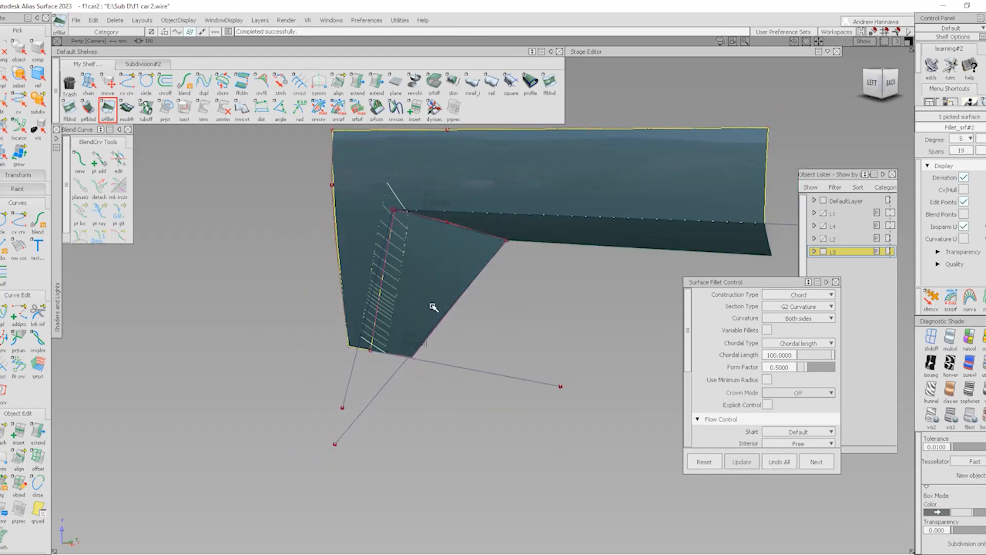
pyautogui.click(412, 344)
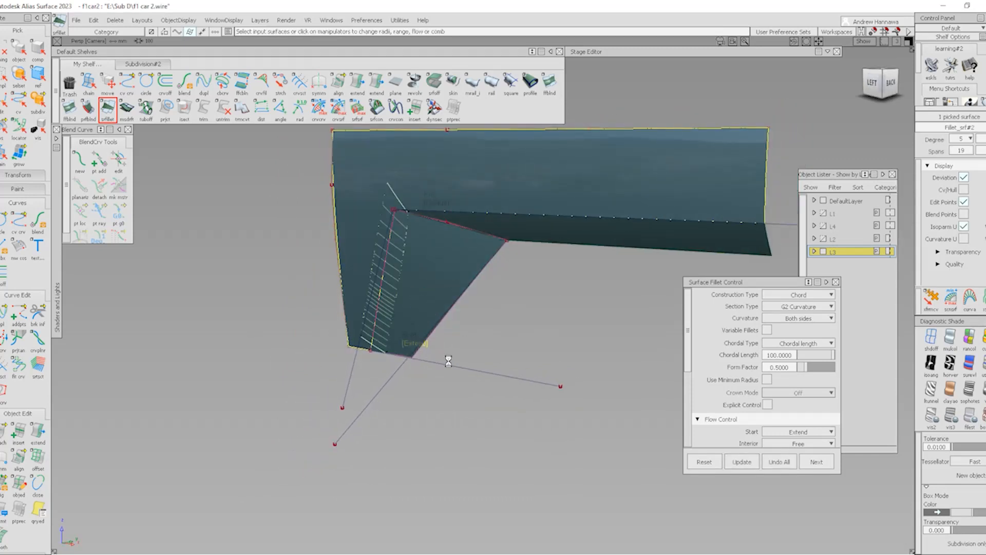
pyautogui.click(421, 353)
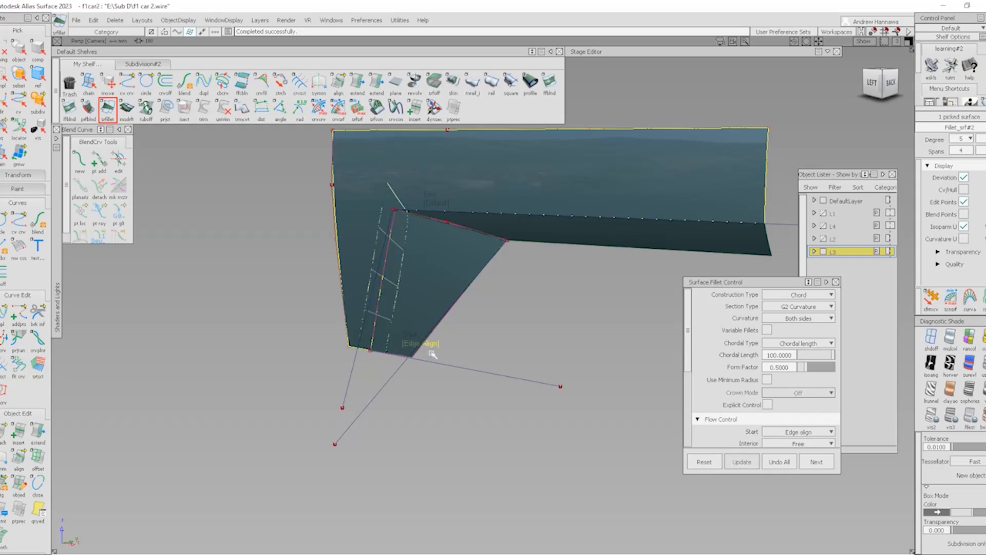
# - Try a chordal length of 150 on the surface fillet, and undo the whole fillet
pyautogui.keyDown('alt'); pyautogui.keyDown('shift'); pyautogui.moveTo(432, 346); pyautogui.dragTo(506, 324); pyautogui.keyUp('shift'); pyautogui.keyUp('alt')
pyautogui.moveTo(793, 355); pyautogui.dragTo(577, 375)
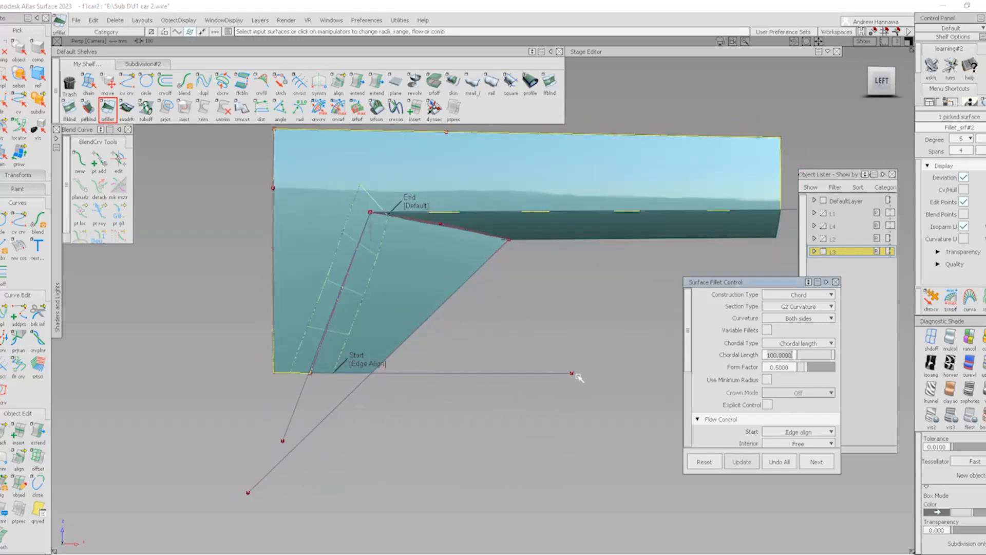
pyautogui.write('150')
pyautogui.press('Return')
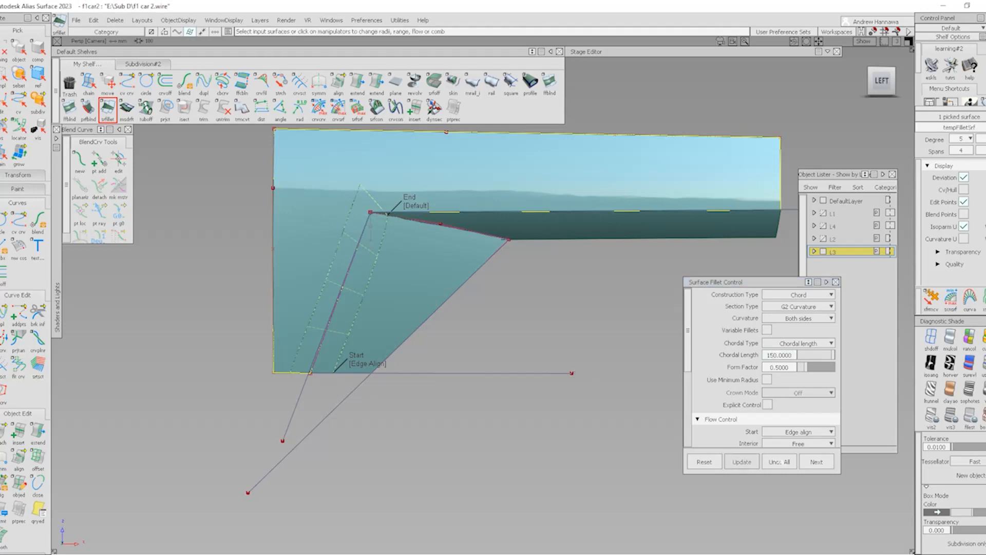
pyautogui.click(781, 462)
pyautogui.keyDown('ctrl'); pyautogui.keyDown('shift'); pyautogui.moveTo(350, 331); pyautogui.dragTo(350, 450); pyautogui.keyUp('shift'); pyautogui.keyUp('ctrl')
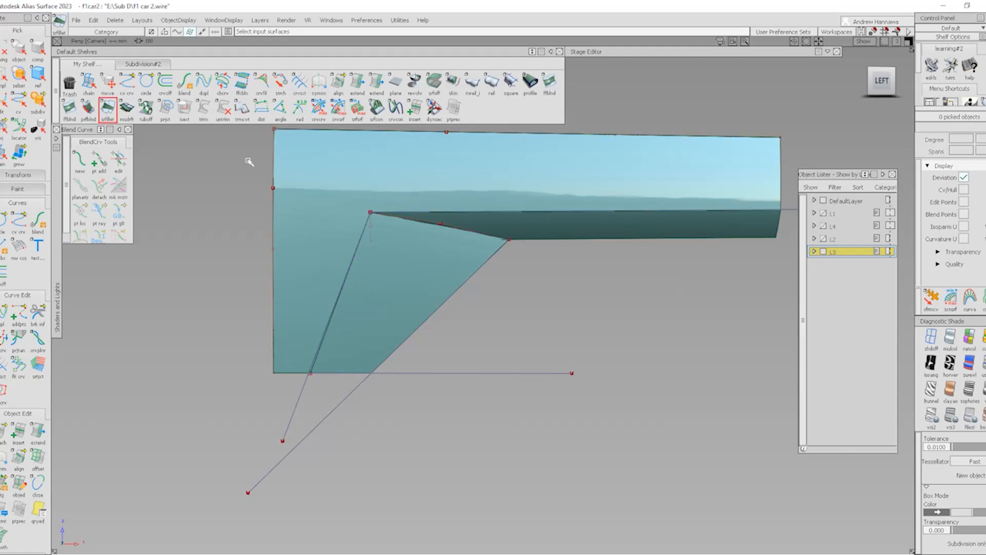
# - In the orthographic Left view, duplicate the slanted seam curve and move the copy onto the main surface, left of the seam
pyautogui.click(880, 81)
pyautogui.keyDown('ctrl'); pyautogui.keyDown('shift'); pyautogui.moveTo(301, 239); pyautogui.dragTo(319, 303); pyautogui.keyUp('shift'); pyautogui.keyUp('ctrl')
pyautogui.click(331, 318)
pyautogui.hotkey('ctrl', 'c')
pyautogui.hotkey('ctrl', 'v')
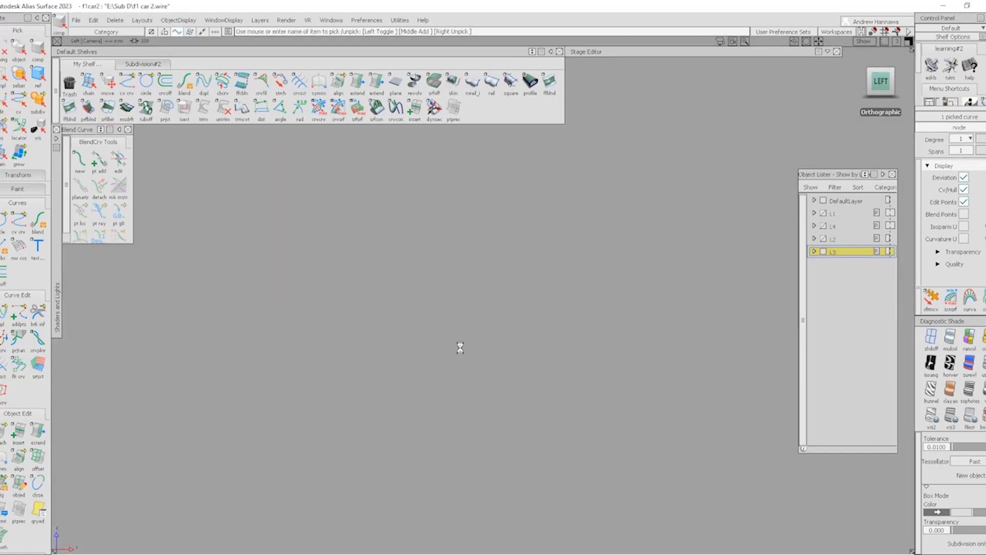
pyautogui.keyDown('ctrl'); pyautogui.keyDown('shift'); pyautogui.moveTo(495, 347); pyautogui.dragTo(495, 285); pyautogui.keyUp('shift'); pyautogui.keyUp('ctrl')
pyautogui.moveTo(542, 308); pyautogui.dragTo(508, 314, button='middle')
# - Duplicate the offset slanted curve and move the new copy onto the lower panel, on the opposite side of the seam
pyautogui.keyDown('ctrl'); pyautogui.keyDown('shift'); pyautogui.moveTo(278, 231); pyautogui.dragTo(282, 287); pyautogui.keyUp('shift'); pyautogui.keyUp('ctrl')
pyautogui.click(311, 284)
pyautogui.hotkey('ctrl', 'c')
pyautogui.hotkey('ctrl', 'v')
pyautogui.keyDown('ctrl'); pyautogui.keyDown('shift'); pyautogui.moveTo(506, 343); pyautogui.dragTo(506, 288); pyautogui.keyUp('shift'); pyautogui.keyUp('ctrl')
pyautogui.moveTo(506, 287); pyautogui.dragTo(578, 303, button='middle')
pyautogui.keyDown('ctrl'); pyautogui.keyDown('shift'); pyautogui.moveTo(491, 348); pyautogui.dragTo(479, 208); pyautogui.keyUp('shift'); pyautogui.keyUp('ctrl')
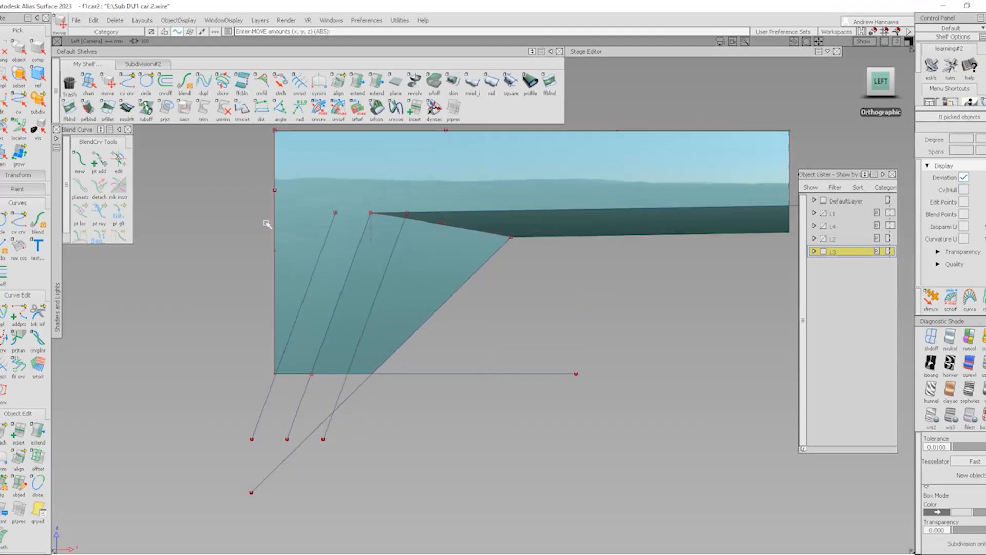
# - Project the slanted curve on the lower panel's side along Y onto the lower panel as a curve on surface
pyautogui.click(166, 108)
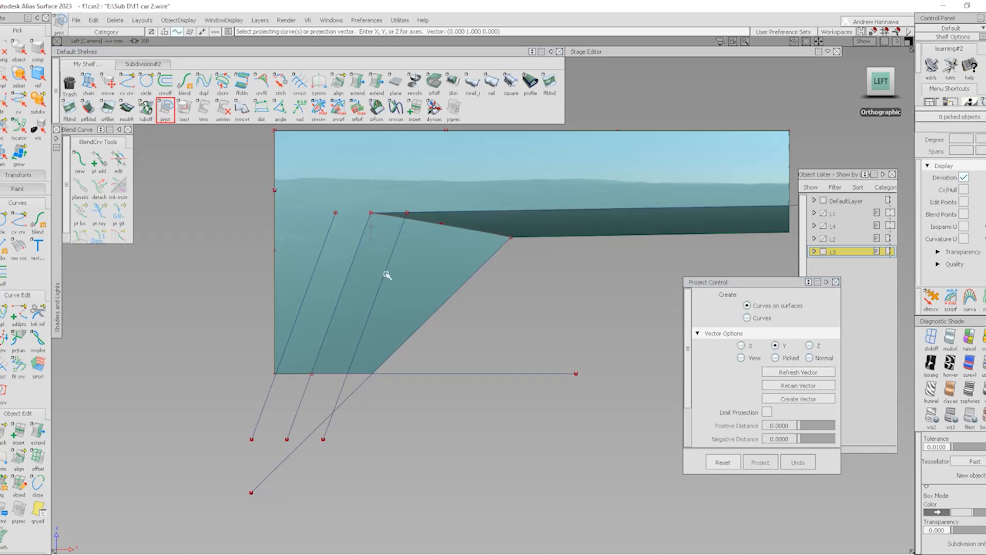
pyautogui.click(383, 276)
pyautogui.click(405, 276)
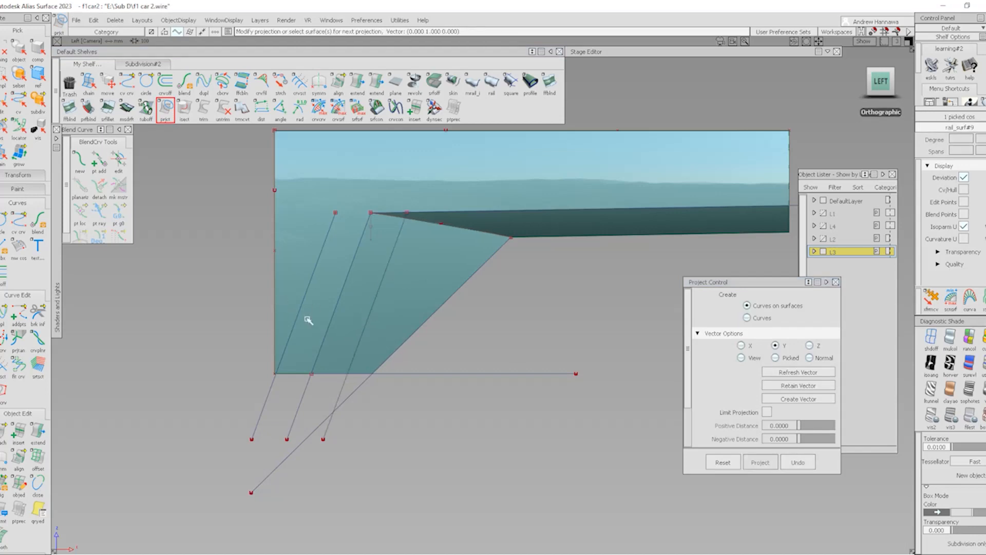
# - Extend the upper feature-line curve with Extrapolate by about 141 mm, past the top of the main-surface slanted curve
pyautogui.click(376, 82)
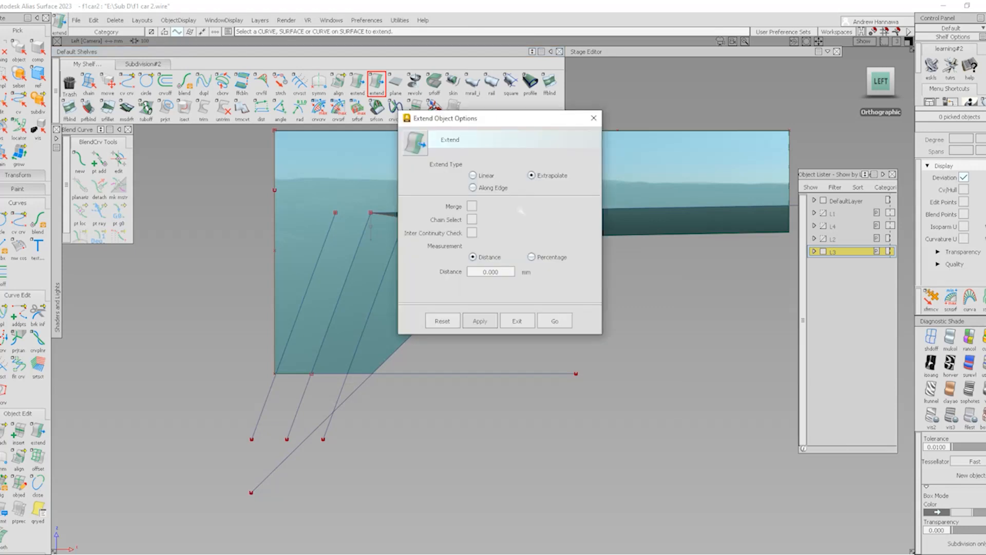
pyautogui.click(536, 323)
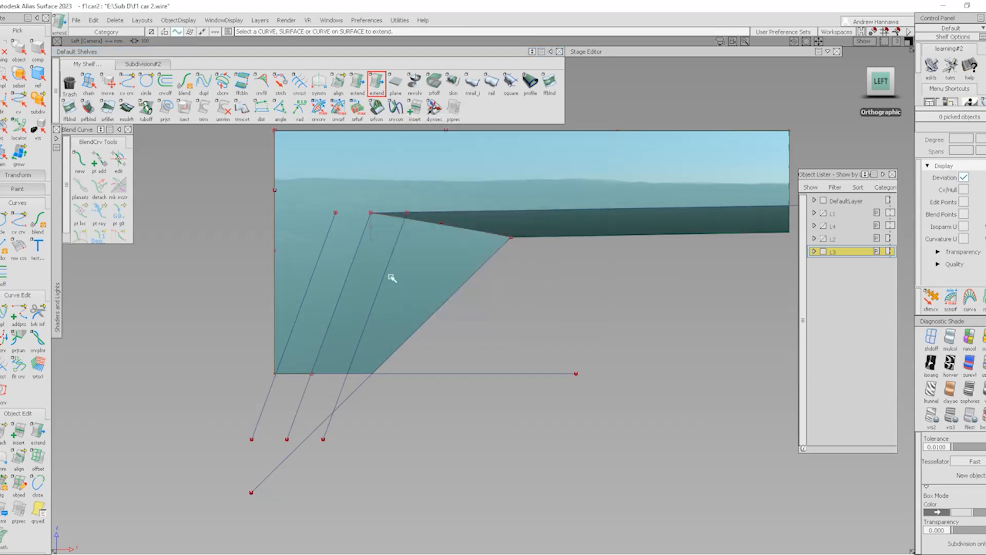
pyautogui.scroll(3, 392, 275)
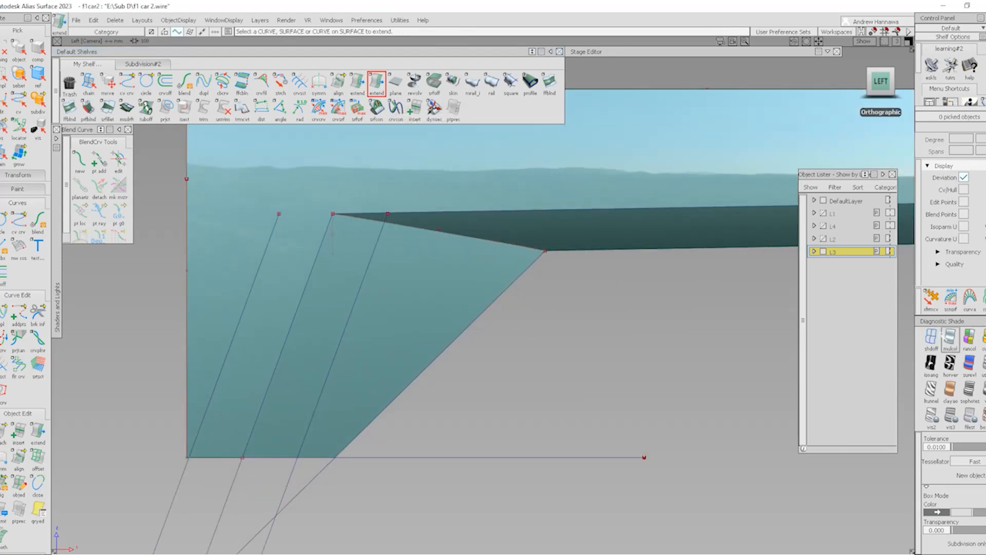
pyautogui.click(931, 336)
pyautogui.click(421, 214)
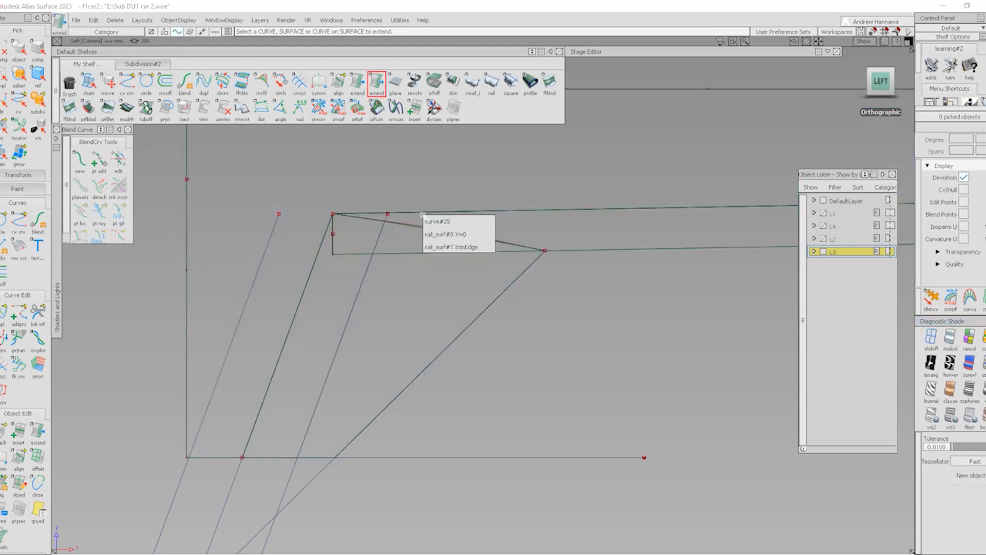
pyautogui.click(489, 221)
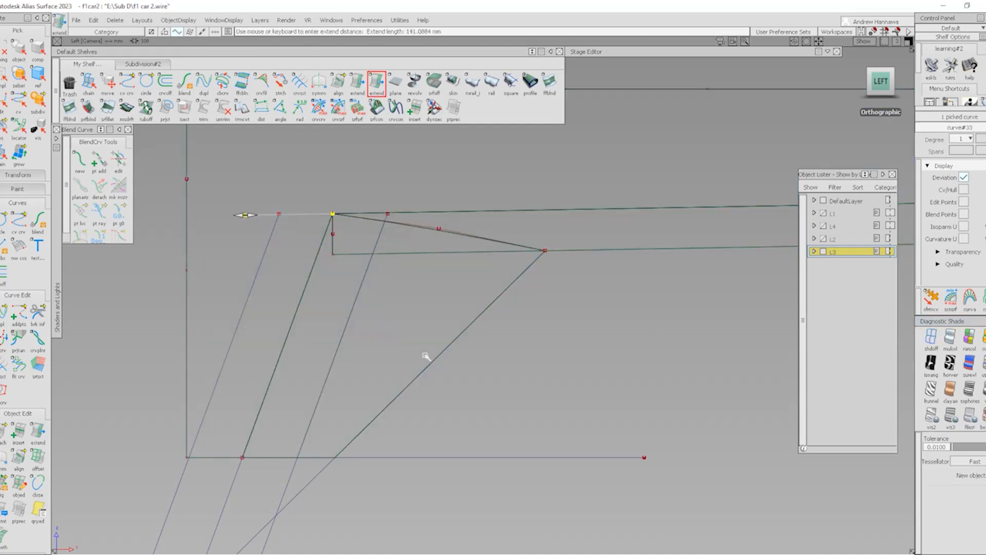
pyautogui.keyDown('alt'); pyautogui.keyDown('shift'); pyautogui.moveTo(299, 294); pyautogui.dragTo(392, 287, button='middle'); pyautogui.keyUp('shift'); pyautogui.keyUp('alt')
# - Project the extended feature-line curve and the main-surface slanted curve along Y onto the main surface
pyautogui.keyDown('ctrl'); pyautogui.keyDown('shift'); pyautogui.moveTo(402, 271); pyautogui.dragTo(393, 232); pyautogui.keyUp('shift'); pyautogui.keyUp('ctrl')
pyautogui.moveTo(376, 177); pyautogui.dragTo(387, 224)
pyautogui.click(375, 369)
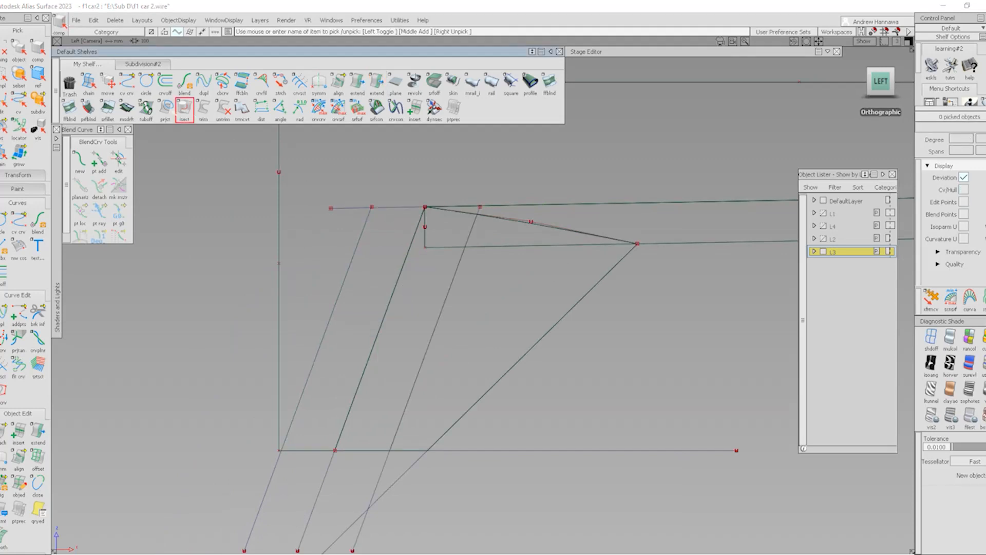
pyautogui.click(166, 109)
pyautogui.click(377, 185)
pyautogui.click(376, 207)
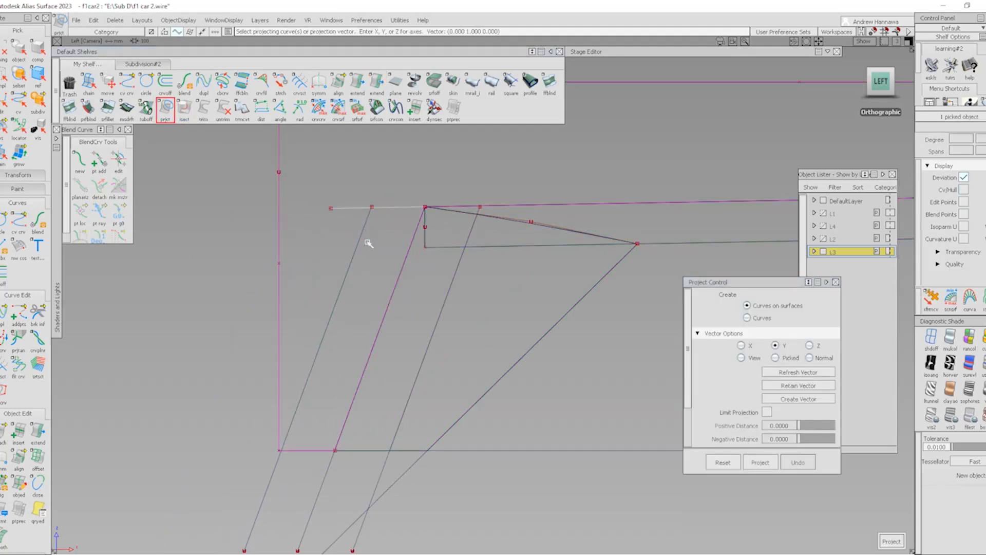
# - Trim the main surface along the projected curves, removing the strip between the slanted curve and the seam
pyautogui.click(203, 110)
pyautogui.click(403, 183)
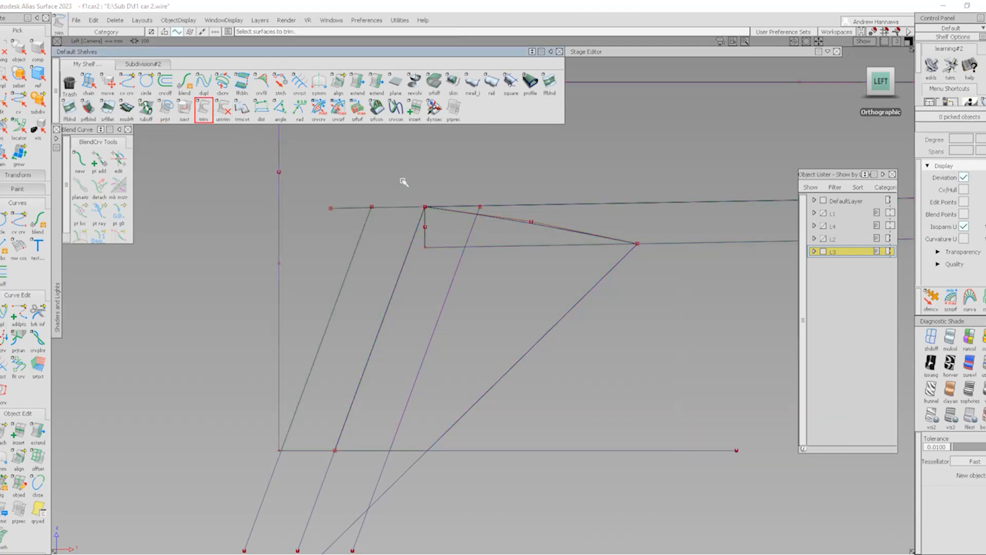
pyautogui.press('space')
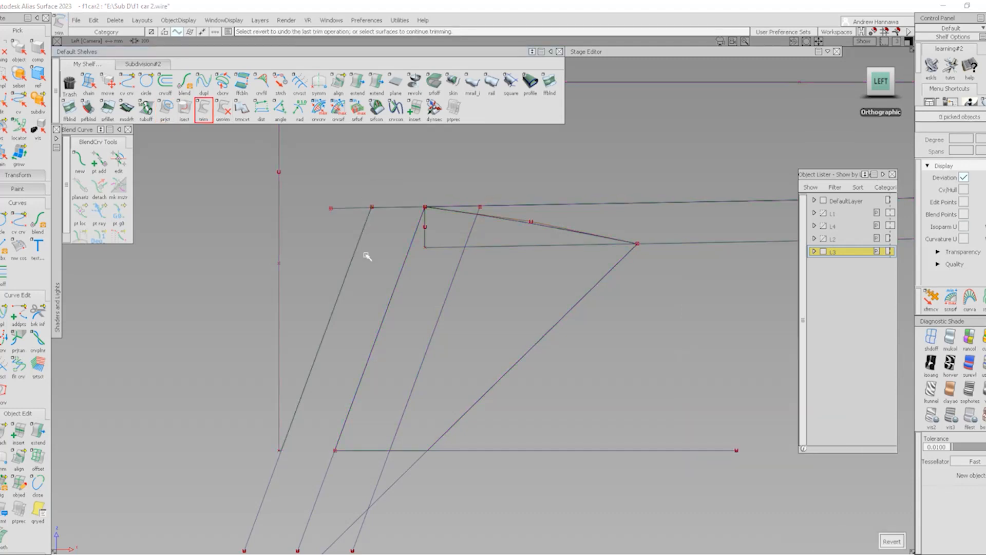
# - Trim the lower panel along its projected slanted curve, removing the strip beside the seam, and shade the model
pyautogui.click(429, 447)
pyautogui.click(501, 339)
pyautogui.press('space')
pyautogui.click(984, 365)
pyautogui.keyDown('alt'); pyautogui.keyDown('shift'); pyautogui.moveTo(448, 320); pyautogui.dragTo(454, 268); pyautogui.keyUp('shift'); pyautogui.keyUp('alt')
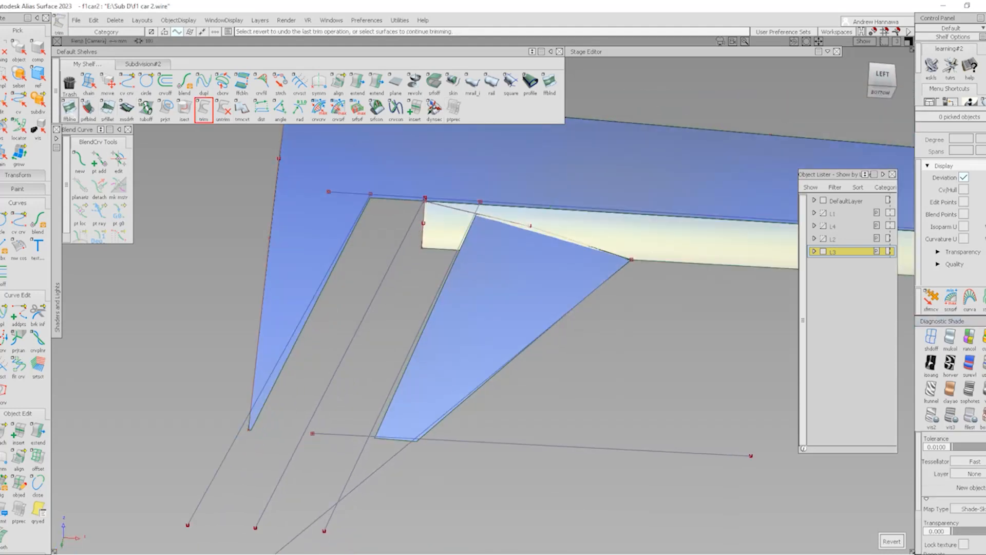
# - Bridge the gap between lower panel and main surface with a G2 freeform blend, Edge align start flow and a non-default end flow
pyautogui.click(69, 109)
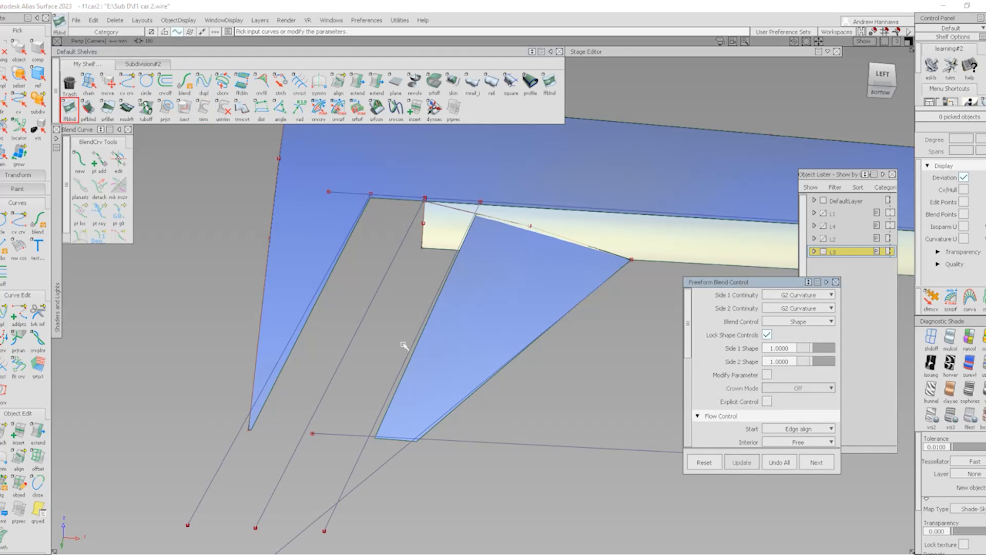
pyautogui.click(418, 347)
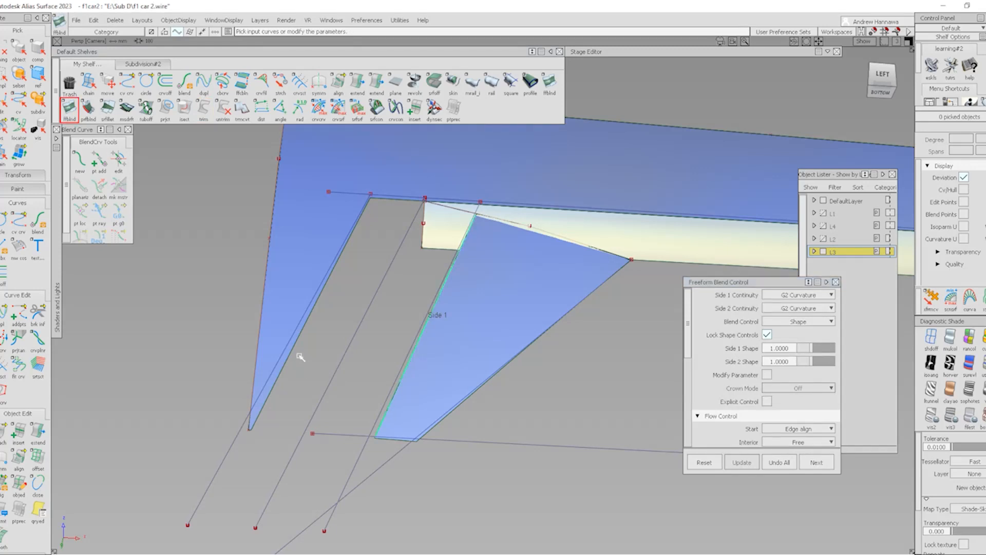
pyautogui.click(301, 337)
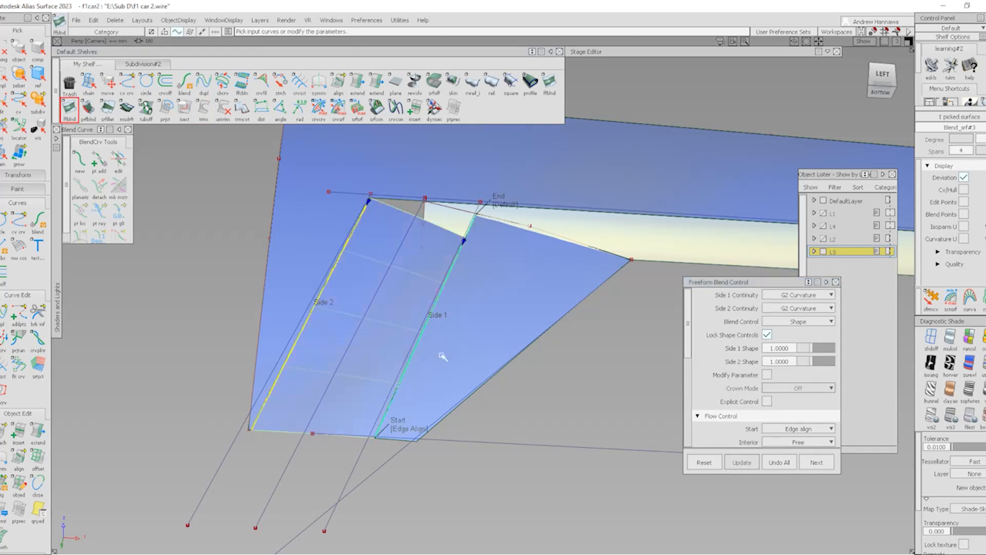
pyautogui.click(512, 201)
# - Draw a short degree-1 line inward from the lower corner at the far end of the undercut surface below the feature line
pyautogui.moveTo(449, 386)
pyautogui.keyDown('alt'); pyautogui.keyDown('shift'); pyautogui.mouseDown()
pyautogui.moveTo(524, 229)
pyautogui.moveTo(501, 387)
pyautogui.moveTo(454, 364)
pyautogui.moveTo(452, 288)
pyautogui.moveTo(408, 387)
pyautogui.moveTo(418, 222)
pyautogui.moveTo(416, 355)
pyautogui.mouseUp(); pyautogui.keyUp('shift'); pyautogui.keyUp('alt')
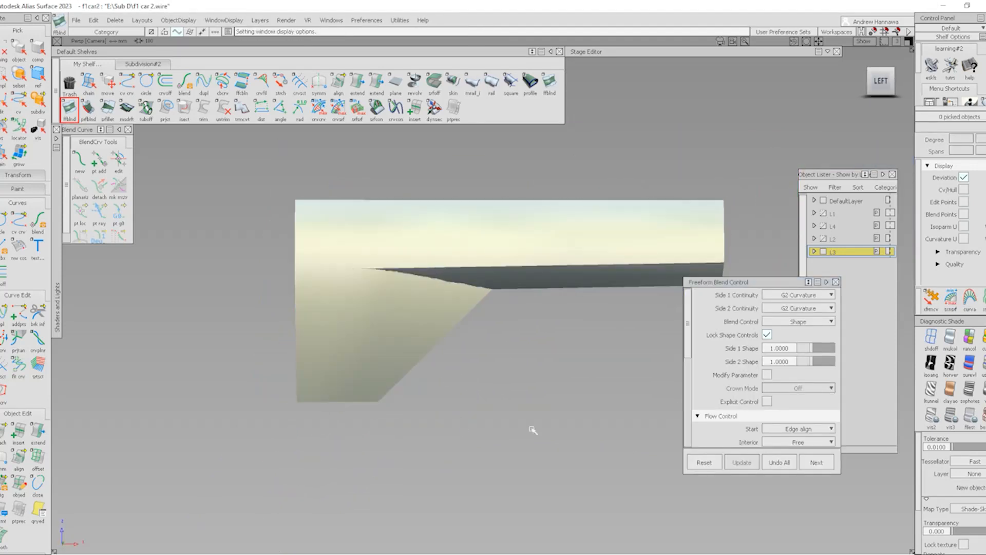
pyautogui.keyDown('alt'); pyautogui.keyDown('shift'); pyautogui.moveTo(526, 356); pyautogui.dragTo(492, 376, button='middle'); pyautogui.keyUp('shift'); pyautogui.keyUp('alt')
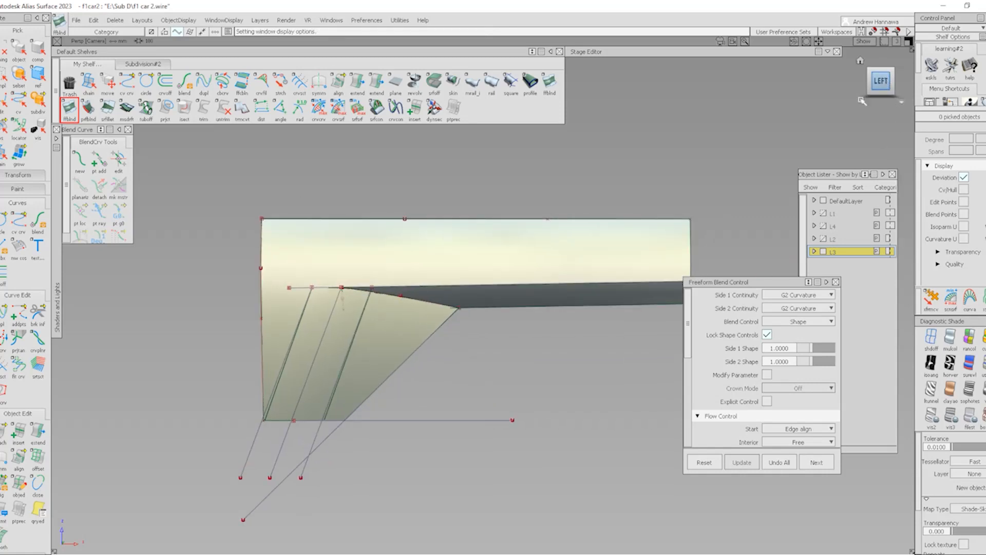
pyautogui.click(887, 80)
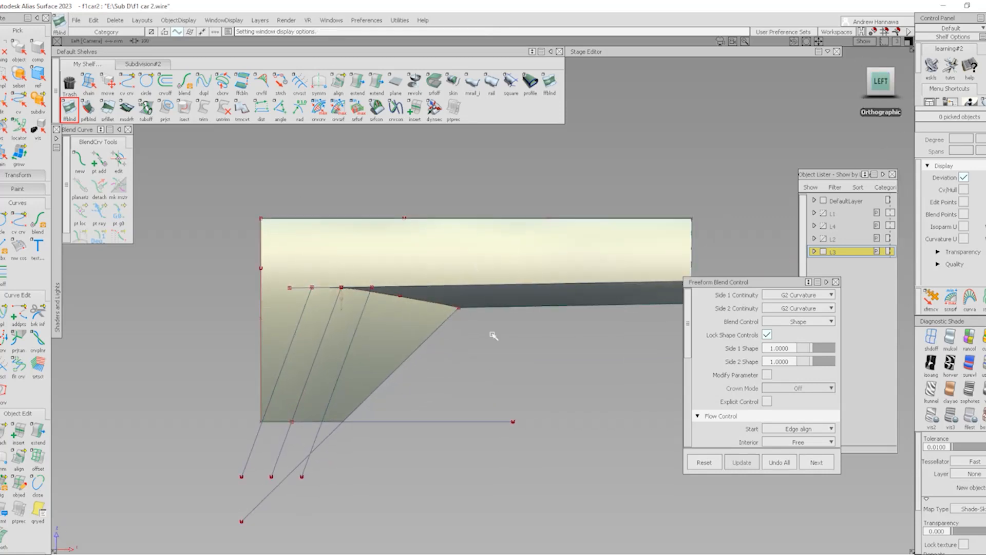
pyautogui.keyDown('alt'); pyautogui.keyDown('shift'); pyautogui.moveTo(494, 335); pyautogui.dragTo(387, 347, button='middle'); pyautogui.keyUp('shift'); pyautogui.keyUp('alt')
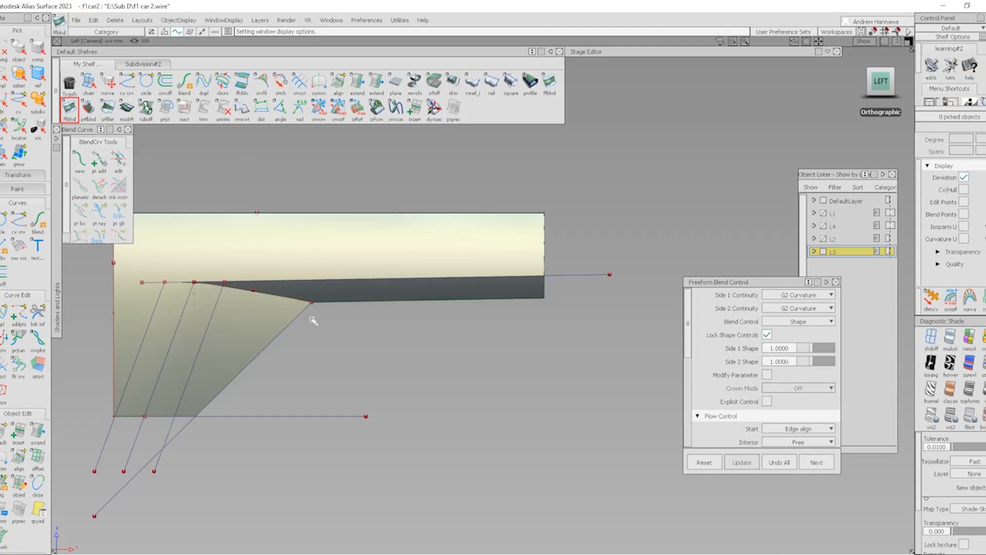
pyautogui.keyDown('alt'); pyautogui.keyDown('shift'); pyautogui.moveTo(355, 357); pyautogui.dragTo(229, 325); pyautogui.keyUp('shift'); pyautogui.keyUp('alt')
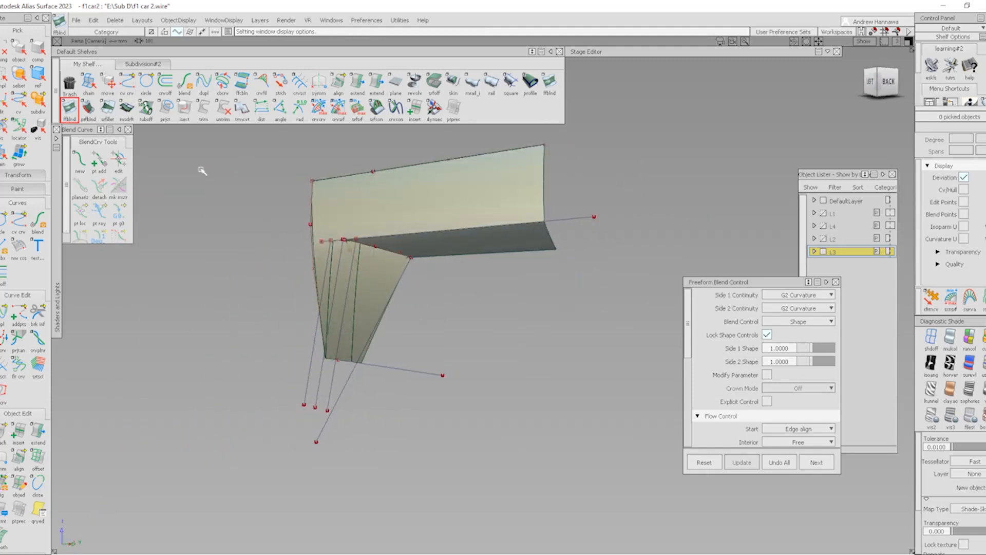
pyautogui.click(126, 82)
pyautogui.click(556, 249)
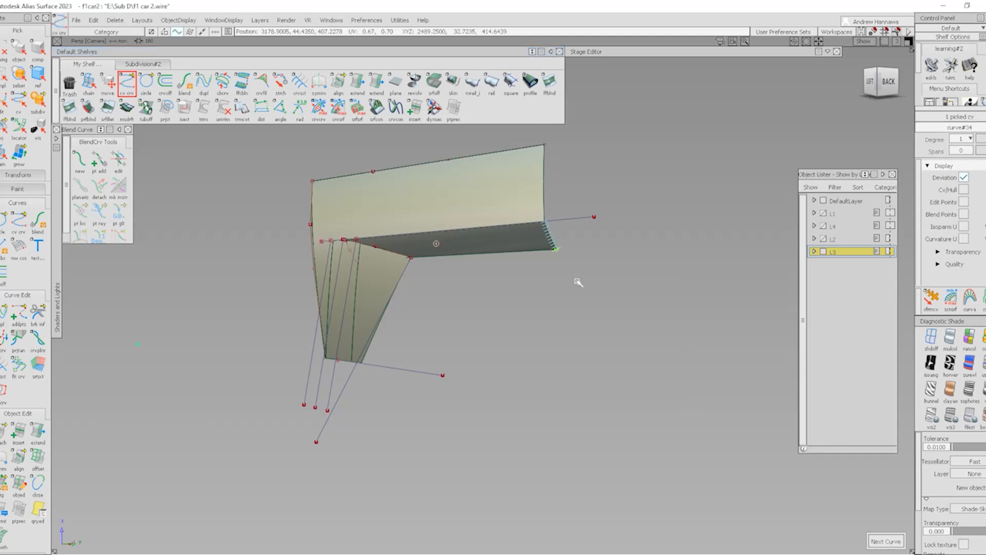
pyautogui.keyDown('alt'); pyautogui.keyDown('shift'); pyautogui.moveTo(583, 324); pyautogui.dragTo(635, 291, button='right'); pyautogui.keyUp('shift'); pyautogui.keyUp('alt')
pyautogui.moveTo(695, 252); pyautogui.dragTo(702, 300, button='middle')
pyautogui.moveTo(713, 274); pyautogui.dragTo(716, 278, button='right')
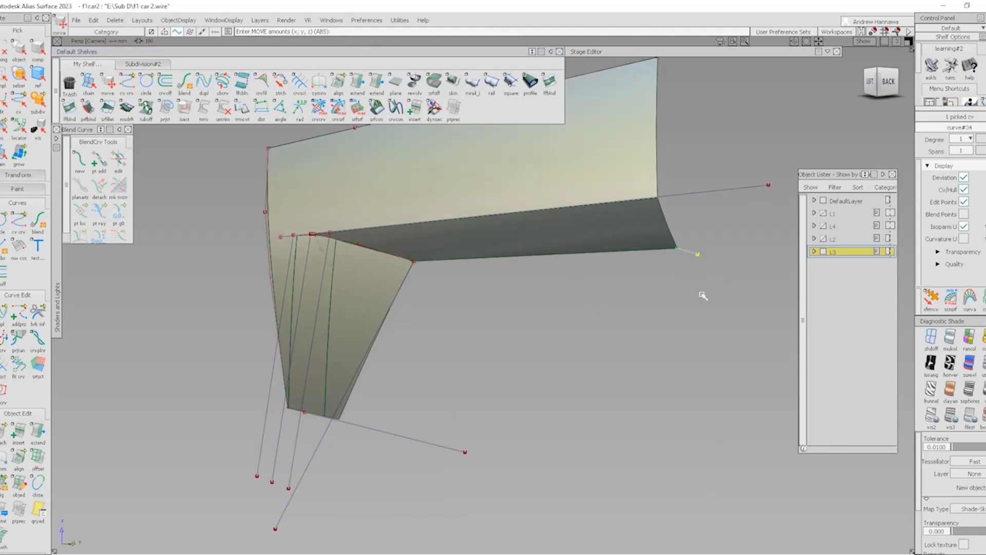
pyautogui.keyDown('ctrl'); pyautogui.keyDown('shift'); pyautogui.moveTo(645, 393); pyautogui.dragTo(661, 265); pyautogui.keyUp('shift'); pyautogui.keyUp('ctrl')
pyautogui.click(473, 90)
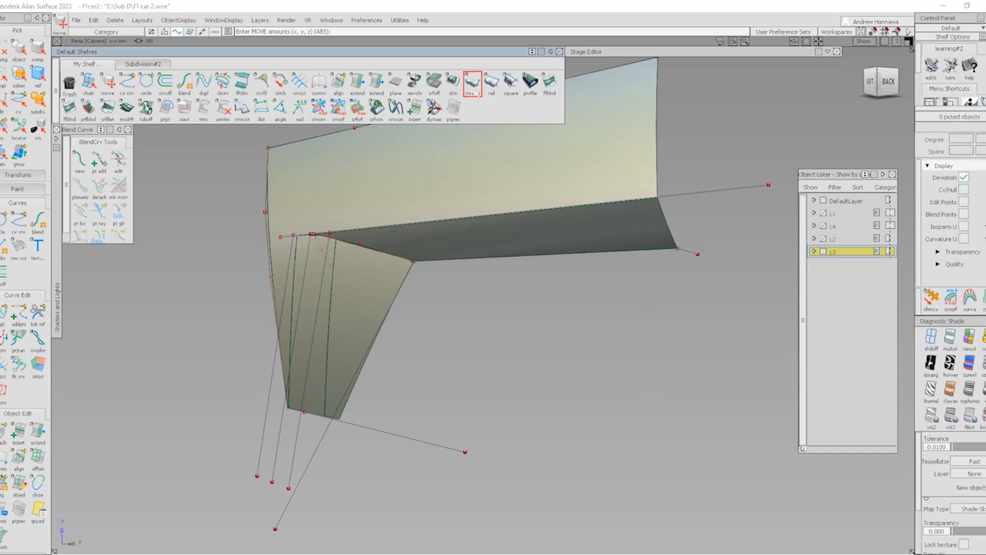
pyautogui.click(663, 250)
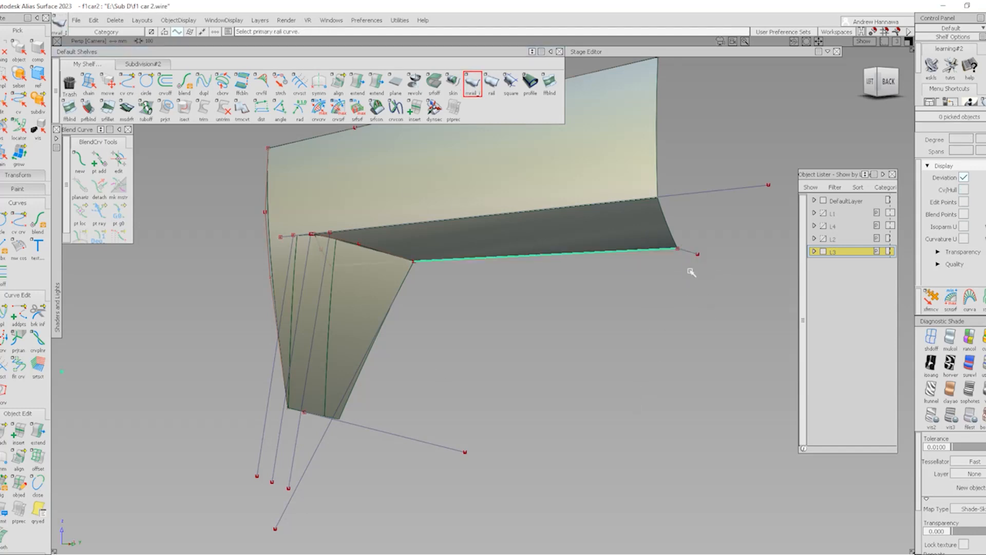
pyautogui.click(575, 262)
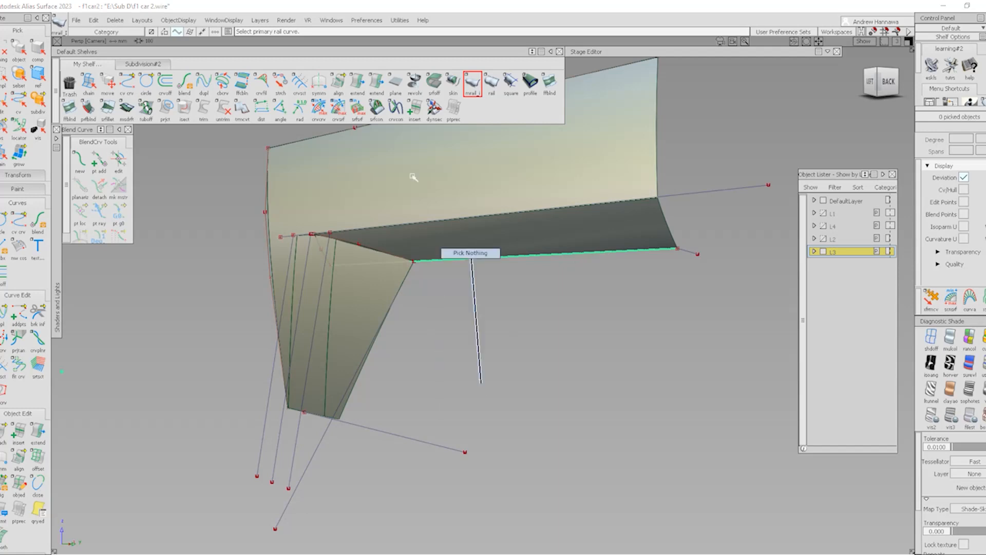
# - Intersect the undercut surface with the lower panel to create a curve on the undercut surface
pyautogui.click(166, 118)
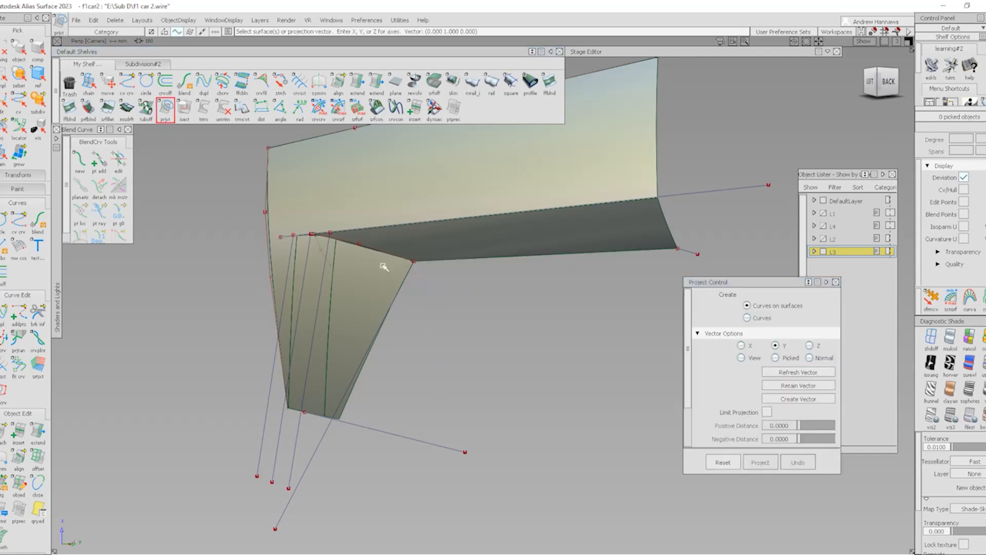
pyautogui.click(382, 245)
pyautogui.keyDown('alt'); pyautogui.keyDown('shift'); pyautogui.moveTo(341, 259); pyautogui.dragTo(491, 200); pyautogui.keyUp('shift'); pyautogui.keyUp('alt')
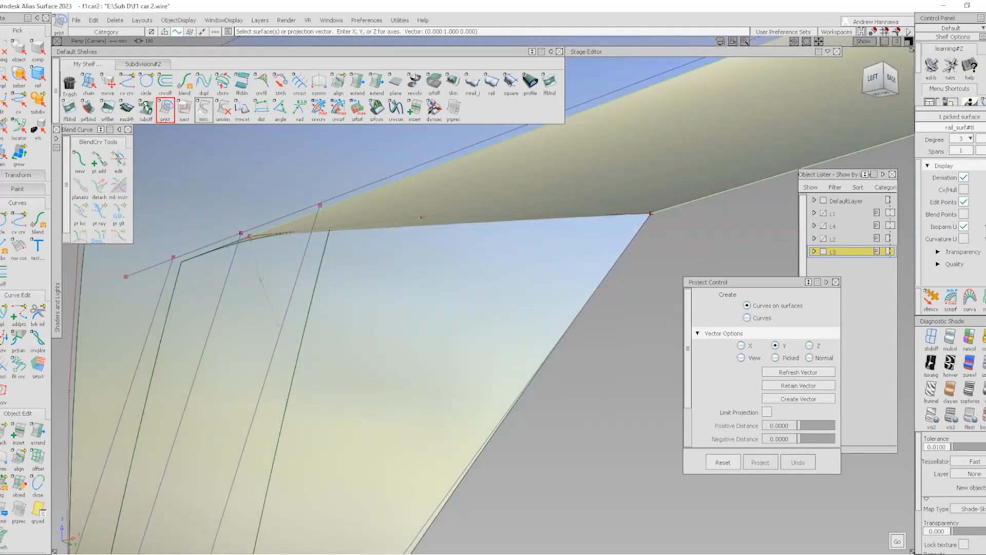
pyautogui.click(184, 108)
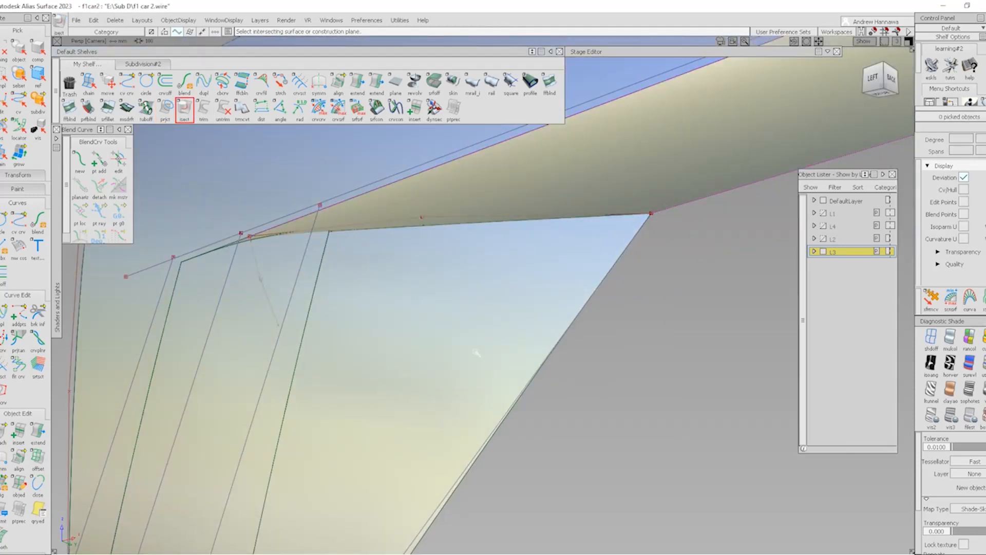
pyautogui.keyDown('alt'); pyautogui.keyDown('shift'); pyautogui.moveTo(594, 245); pyautogui.dragTo(583, 346, button='right'); pyautogui.keyUp('shift'); pyautogui.keyUp('alt')
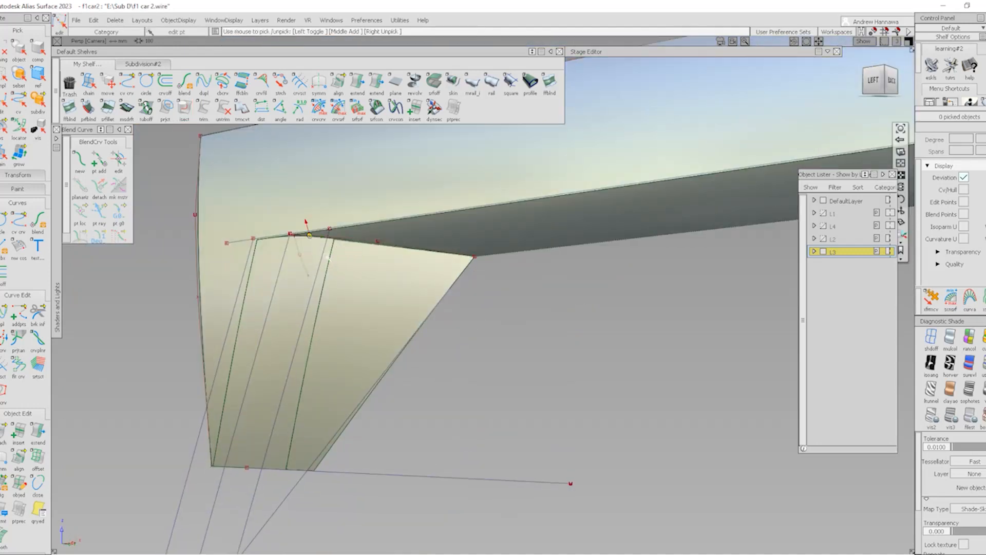
# - Isolate the undercut surface and extend its intersection curve-on-surface by about 97 mm to the surface's short end edge
pyautogui.keyDown('ctrl'); pyautogui.keyDown('shift'); pyautogui.moveTo(499, 235); pyautogui.dragTo(482, 266); pyautogui.keyUp('shift'); pyautogui.keyUp('ctrl')
pyautogui.click(482, 239)
pyautogui.hotkey('alt', 'h')
pyautogui.keyDown('ctrl'); pyautogui.keyDown('shift'); pyautogui.moveTo(403, 369); pyautogui.dragTo(396, 262); pyautogui.keyUp('shift'); pyautogui.keyUp('ctrl')
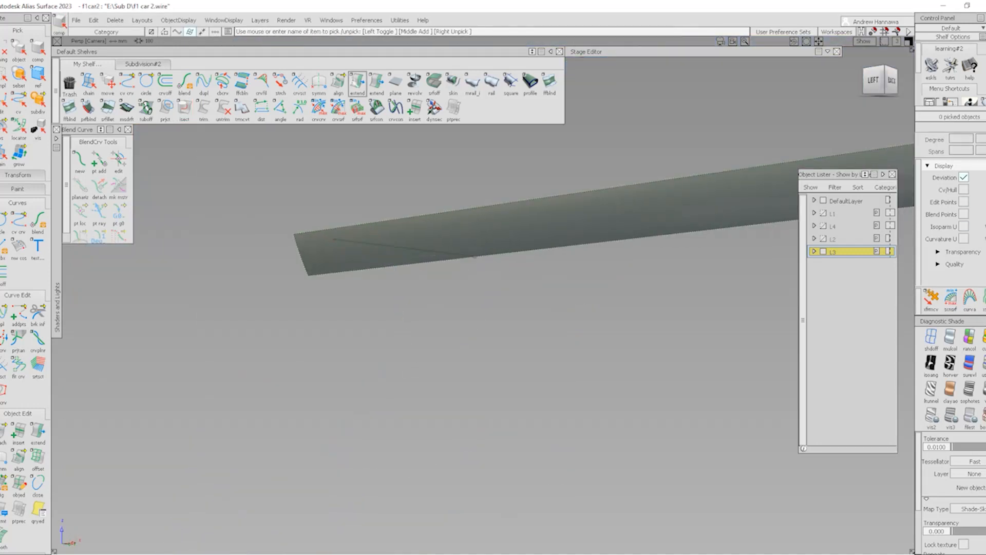
pyautogui.click(352, 83)
pyautogui.click(355, 244)
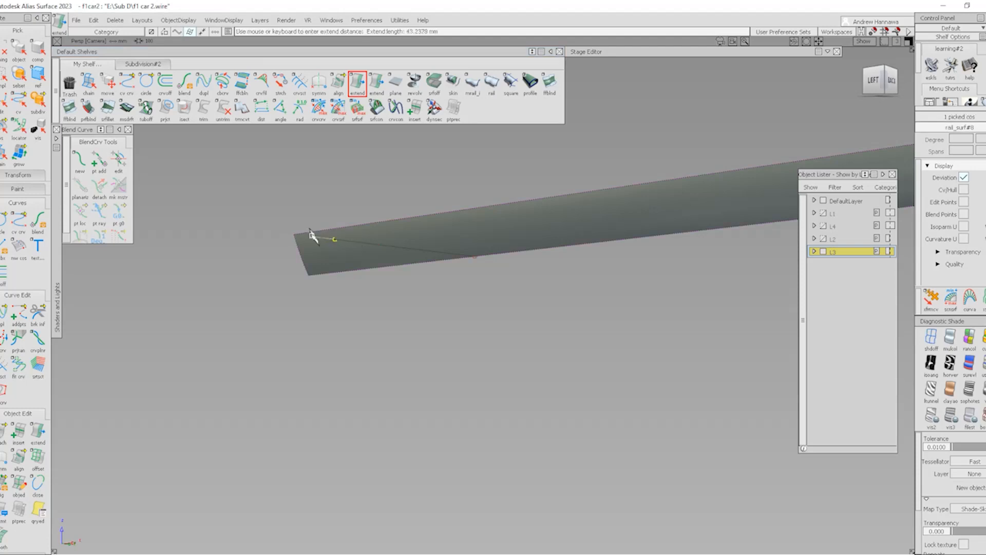
# - Trim the undercut surface along the extended curve, keeping the upper region, and bring the hidden geometry back
pyautogui.click(203, 108)
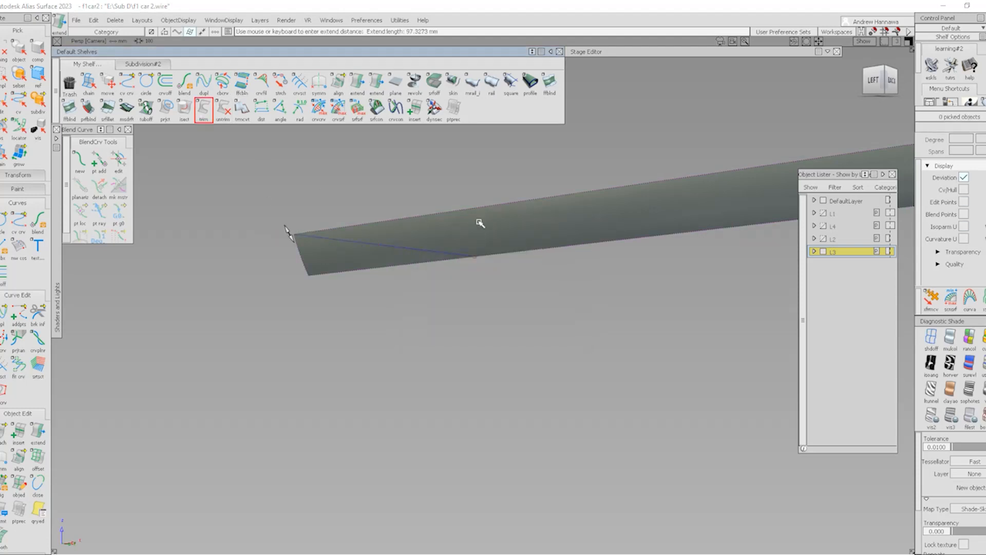
pyautogui.click(480, 222)
pyautogui.press('space')
pyautogui.keyDown('ctrl'); pyautogui.keyDown('shift'); pyautogui.moveTo(497, 255); pyautogui.dragTo(528, 213, button='right'); pyautogui.keyUp('shift'); pyautogui.keyUp('ctrl')
# - Build a one-rail Monorail flange from the undercut's lower edge along the short line, with explicit control and scale transform 0.9735
pyautogui.keyDown('alt'); pyautogui.keyDown('shift'); pyautogui.moveTo(528, 213); pyautogui.dragTo(491, 253); pyautogui.keyUp('shift'); pyautogui.keyUp('alt')
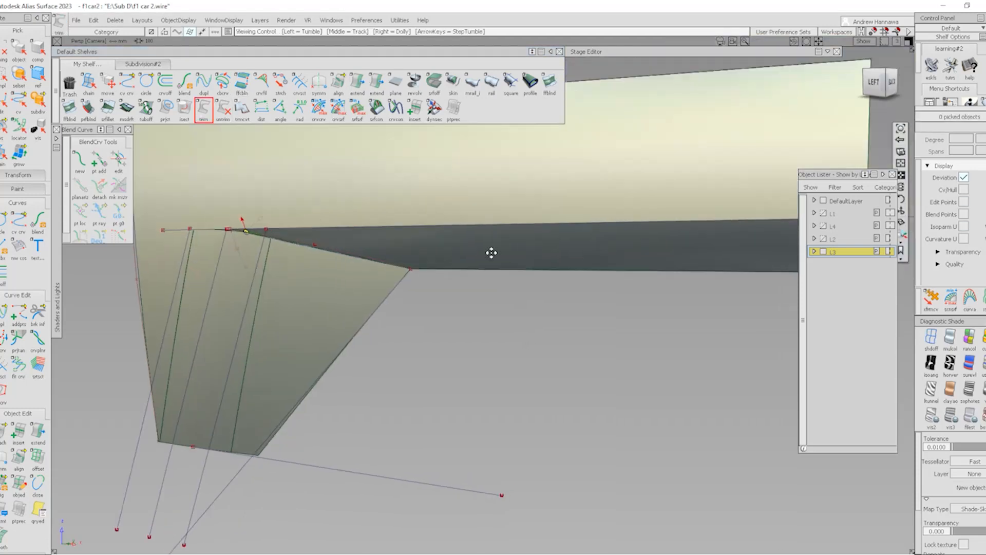
pyautogui.keyDown('alt'); pyautogui.keyDown('shift'); pyautogui.moveTo(491, 253); pyautogui.dragTo(402, 241, button='middle'); pyautogui.keyUp('shift'); pyautogui.keyUp('alt')
pyautogui.click(473, 82)
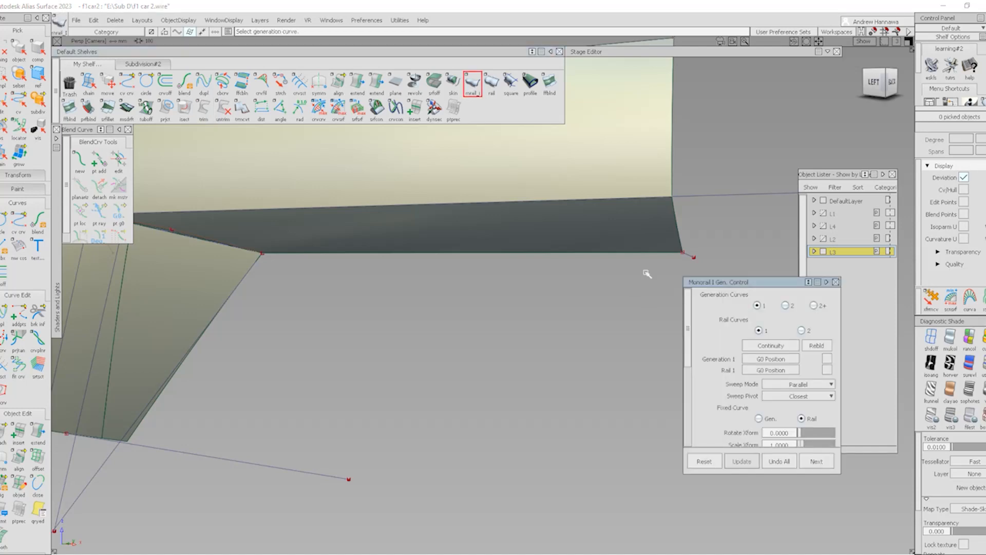
pyautogui.click(693, 259)
pyautogui.keyDown('alt'); pyautogui.keyDown('shift'); pyautogui.moveTo(328, 305); pyautogui.dragTo(362, 256); pyautogui.keyUp('shift'); pyautogui.keyUp('alt')
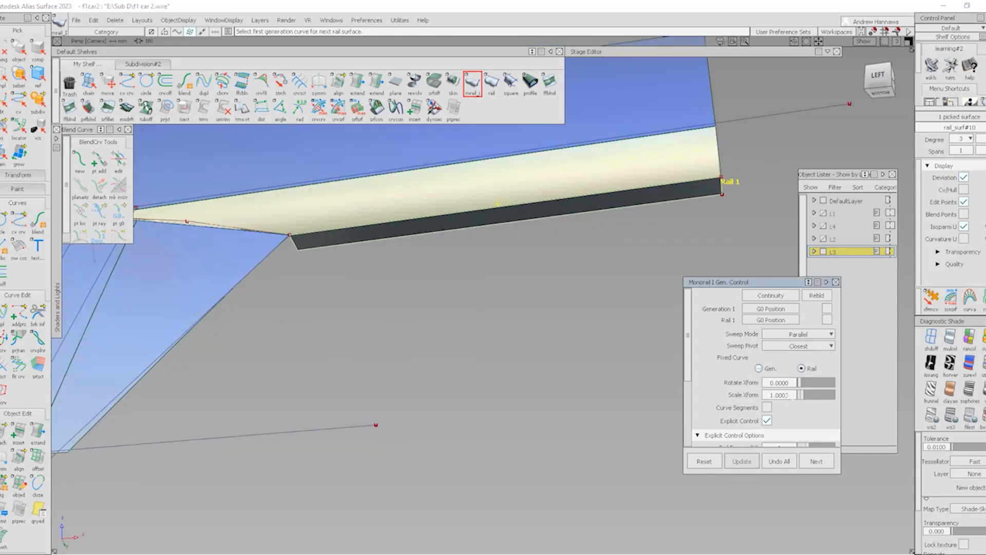
pyautogui.moveTo(791, 396); pyautogui.dragTo(784, 396)
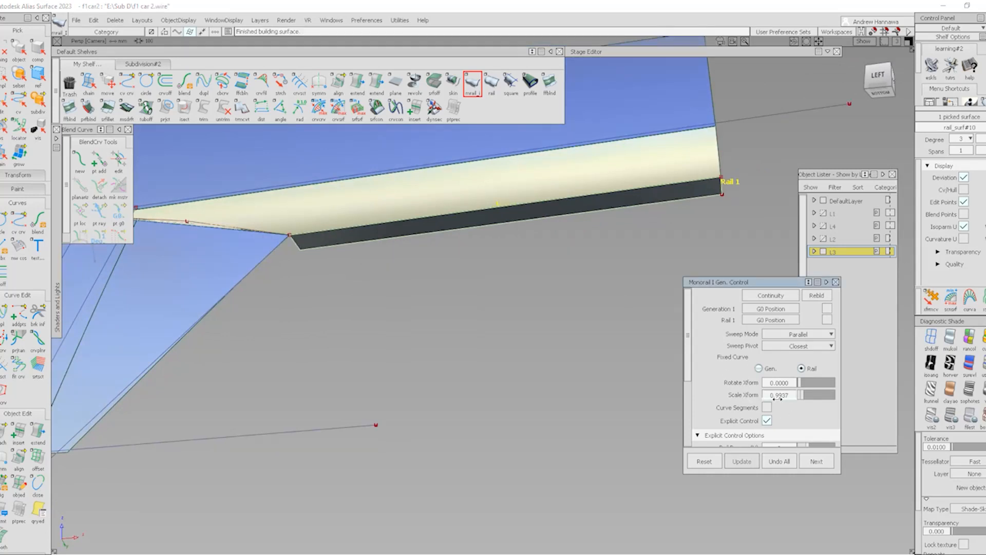
pyautogui.keyDown('alt'); pyautogui.keyDown('shift'); pyautogui.moveTo(364, 403); pyautogui.dragTo(411, 394, button='middle'); pyautogui.keyUp('shift'); pyautogui.keyUp('alt')
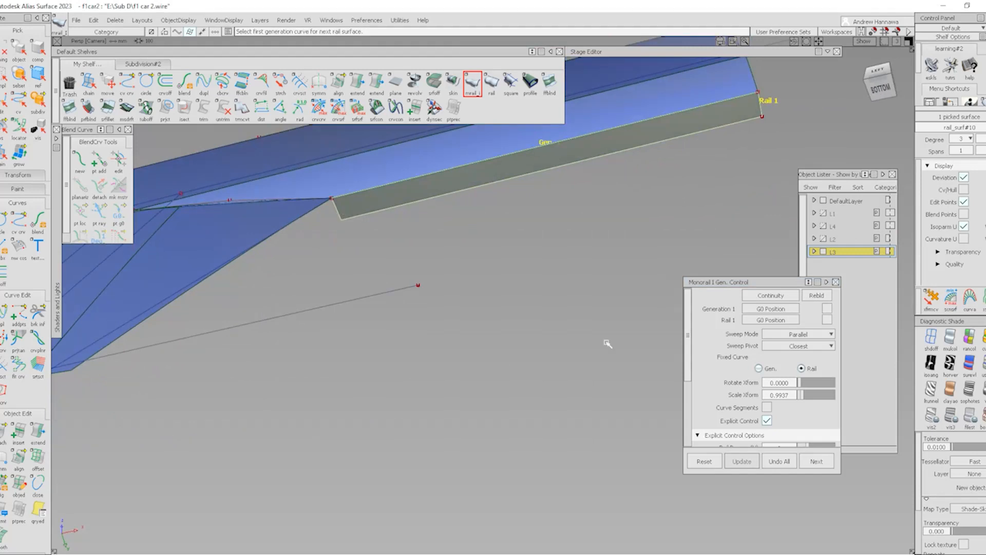
pyautogui.moveTo(779, 396); pyautogui.dragTo(783, 396)
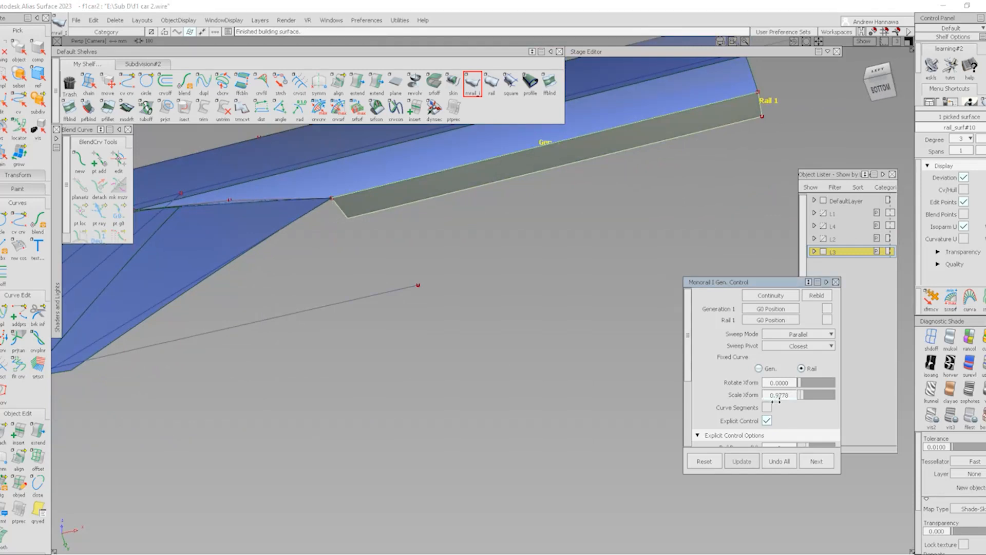
# - Examine the new flange in the orthographic left view and from below, checking how it meets the lower panel
pyautogui.click(879, 71)
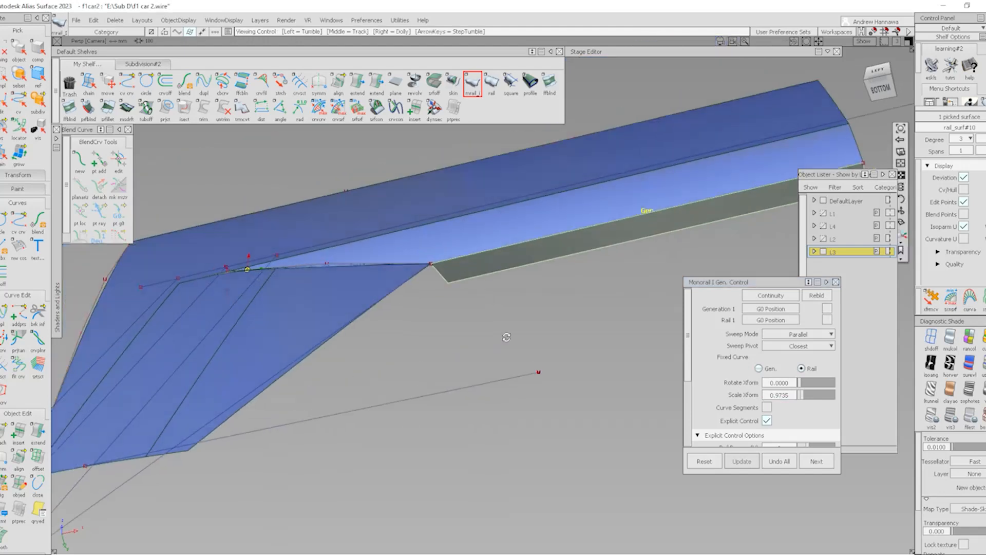
pyautogui.scroll(2, 462, 308)
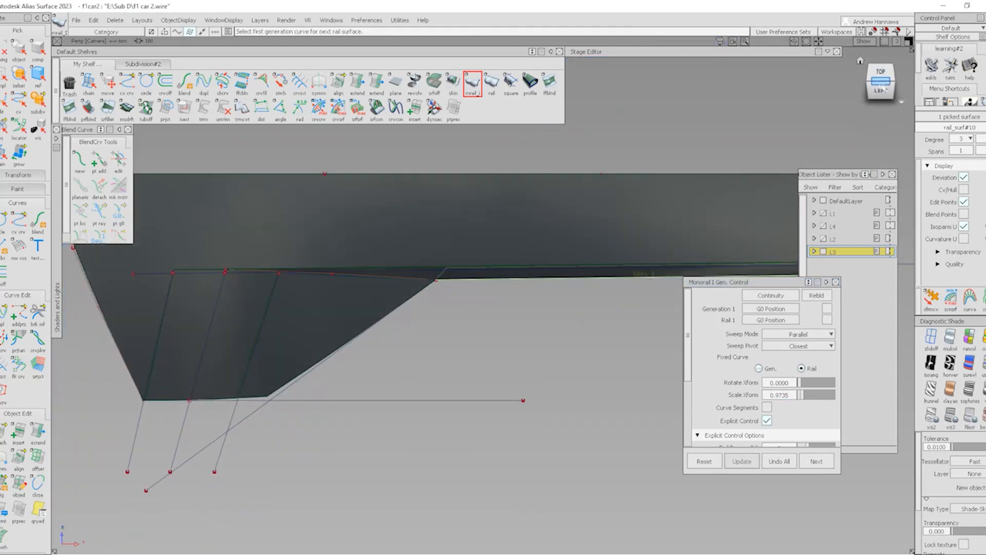
pyautogui.click(882, 91)
pyautogui.keyDown('ctrl'); pyautogui.keyDown('shift'); pyautogui.moveTo(451, 404); pyautogui.dragTo(451, 275); pyautogui.keyUp('shift'); pyautogui.keyUp('ctrl')
pyautogui.keyDown('alt'); pyautogui.keyDown('shift'); pyautogui.moveTo(452, 276); pyautogui.dragTo(370, 277, button='right'); pyautogui.keyUp('shift'); pyautogui.keyUp('alt')
pyautogui.click(472, 82)
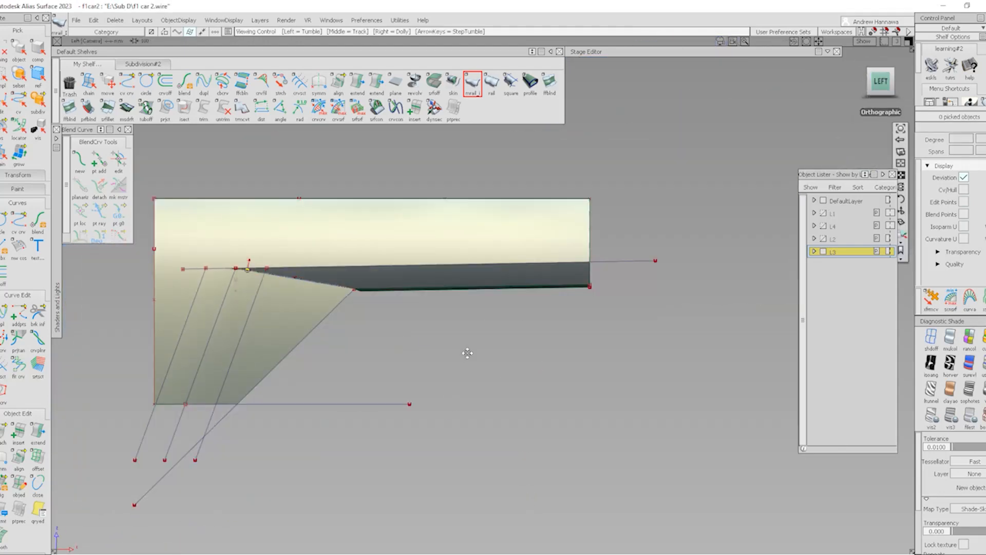
pyautogui.keyDown('alt'); pyautogui.keyDown('shift'); pyautogui.moveTo(466, 352); pyautogui.dragTo(448, 354, button='middle'); pyautogui.keyUp('shift'); pyautogui.keyUp('alt')
pyautogui.keyDown('alt'); pyautogui.keyDown('shift'); pyautogui.moveTo(259, 387); pyautogui.dragTo(318, 387, button='right'); pyautogui.keyUp('shift'); pyautogui.keyUp('alt')
pyautogui.keyDown('alt'); pyautogui.keyDown('shift'); pyautogui.moveTo(318, 360); pyautogui.dragTo(311, 273); pyautogui.keyUp('shift'); pyautogui.keyUp('alt')
pyautogui.keyDown('ctrl'); pyautogui.keyDown('shift'); pyautogui.moveTo(365, 452); pyautogui.dragTo(369, 295); pyautogui.keyUp('shift'); pyautogui.keyUp('ctrl')
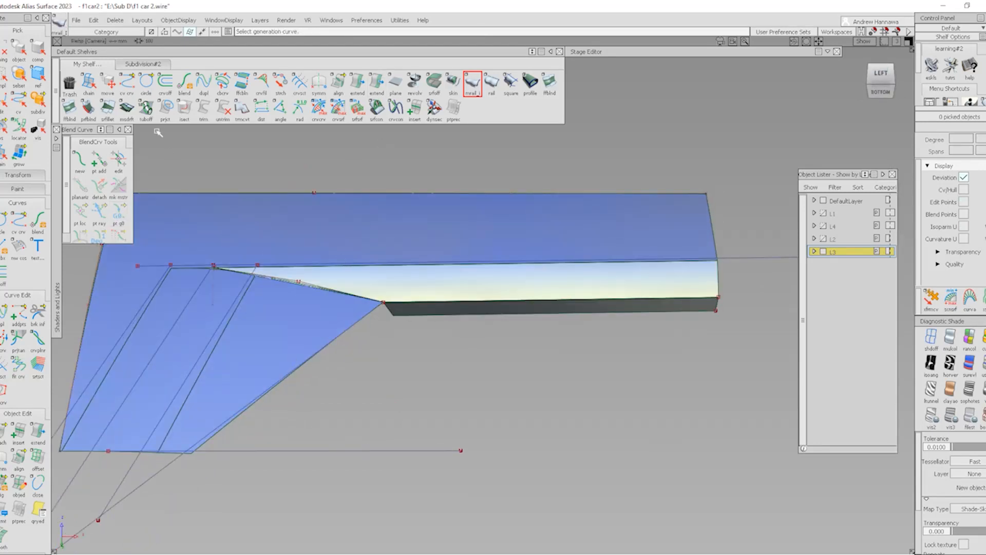
# - Build a second Monorail flange from the lower panel's slanted edge, using the first flange's end edge as the rail
pyautogui.doubleClick(477, 81)
pyautogui.keyDown('alt'); pyautogui.keyDown('shift'); pyautogui.click(382, 303); pyautogui.keyUp('shift'); pyautogui.keyUp('alt')
pyautogui.keyDown('alt'); pyautogui.keyDown('shift'); pyautogui.moveTo(314, 354); pyautogui.dragTo(375, 356, button='right'); pyautogui.keyUp('shift'); pyautogui.keyUp('alt')
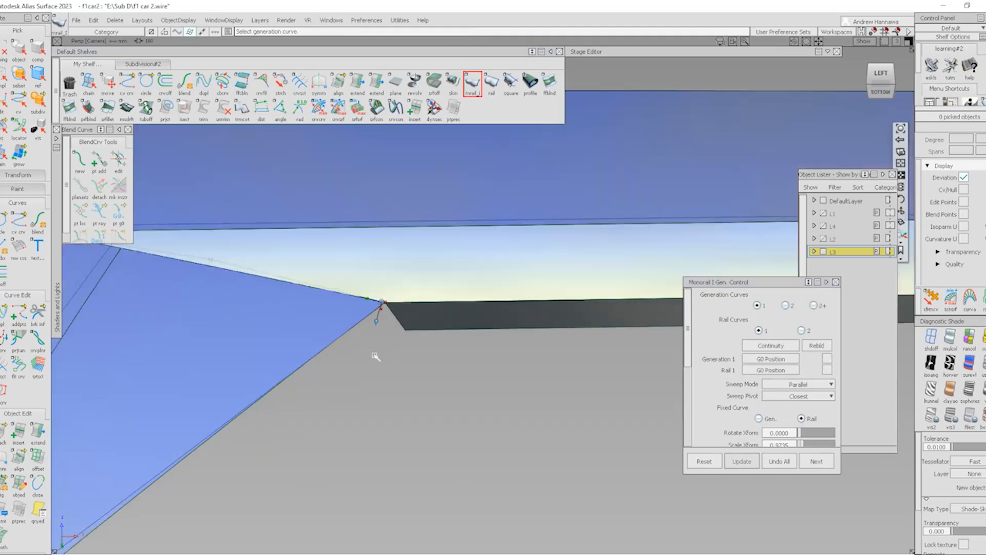
pyautogui.keyDown('alt'); pyautogui.keyDown('shift'); pyautogui.moveTo(374, 355); pyautogui.dragTo(371, 327); pyautogui.keyUp('shift'); pyautogui.keyUp('alt')
pyautogui.click(213, 413)
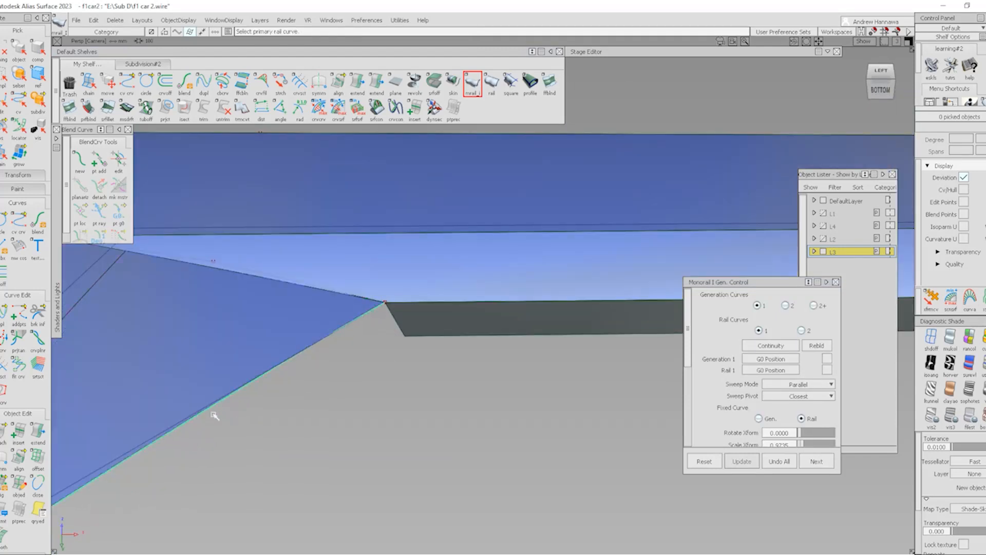
pyautogui.click(396, 337)
pyautogui.keyDown('alt'); pyautogui.keyDown('shift'); pyautogui.moveTo(425, 266); pyautogui.dragTo(334, 287, button='right'); pyautogui.keyUp('shift'); pyautogui.keyUp('alt')
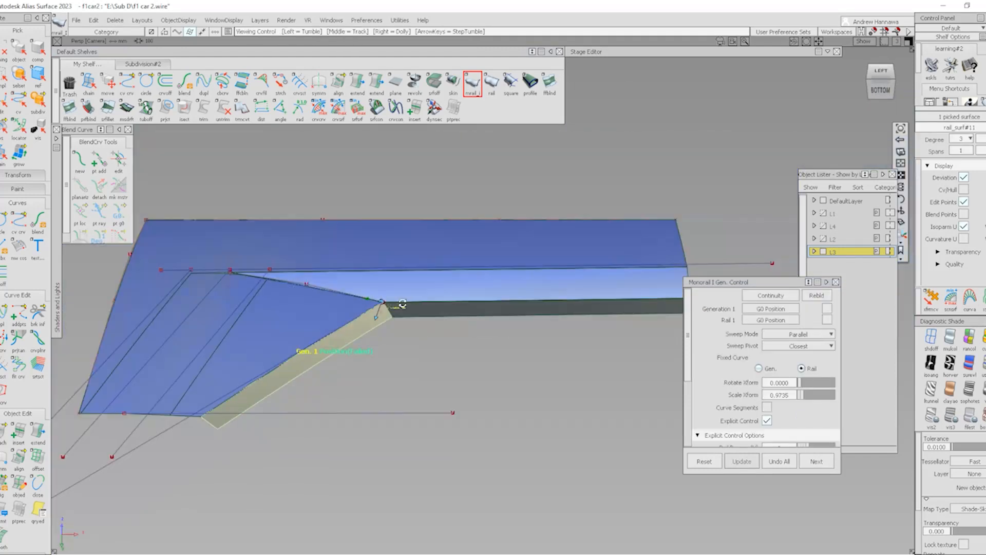
pyautogui.keyDown('alt'); pyautogui.keyDown('shift'); pyautogui.moveTo(334, 288); pyautogui.dragTo(358, 362); pyautogui.keyUp('shift'); pyautogui.keyUp('alt')
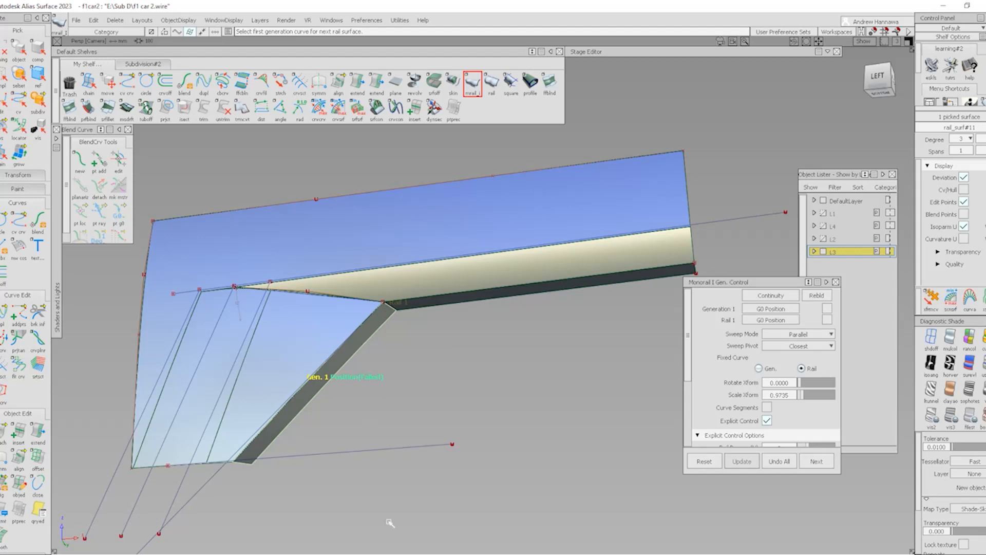
pyautogui.keyDown('ctrl'); pyautogui.keyDown('shift'); pyautogui.moveTo(409, 448); pyautogui.dragTo(423, 381); pyautogui.keyUp('shift'); pyautogui.keyUp('ctrl')
# - Draw a straight two-point CV line from the lower panel's bottom corner to the outer corner where the two flanges meet
pyautogui.keyDown('ctrl'); pyautogui.keyDown('shift'); pyautogui.moveTo(423, 380); pyautogui.dragTo(342, 346, button='right'); pyautogui.keyUp('shift'); pyautogui.keyUp('ctrl')
pyautogui.keyDown('alt'); pyautogui.keyDown('shift'); pyautogui.moveTo(341, 347); pyautogui.dragTo(432, 313); pyautogui.keyUp('shift'); pyautogui.keyUp('alt')
pyautogui.keyDown('ctrl'); pyautogui.keyDown('shift'); pyautogui.moveTo(434, 318); pyautogui.dragTo(367, 291, button='right'); pyautogui.keyUp('shift'); pyautogui.keyUp('ctrl')
pyautogui.keyDown('alt'); pyautogui.keyDown('shift'); pyautogui.moveTo(367, 292); pyautogui.dragTo(383, 338); pyautogui.keyUp('shift'); pyautogui.keyUp('alt')
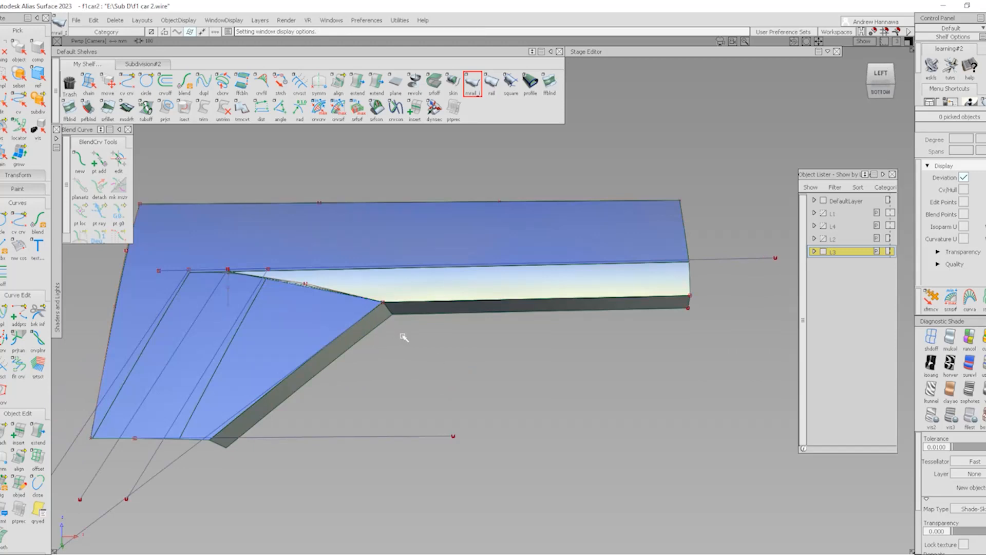
pyautogui.keyDown('alt'); pyautogui.keyDown('shift'); pyautogui.moveTo(377, 285); pyautogui.dragTo(323, 341); pyautogui.keyUp('shift'); pyautogui.keyUp('alt')
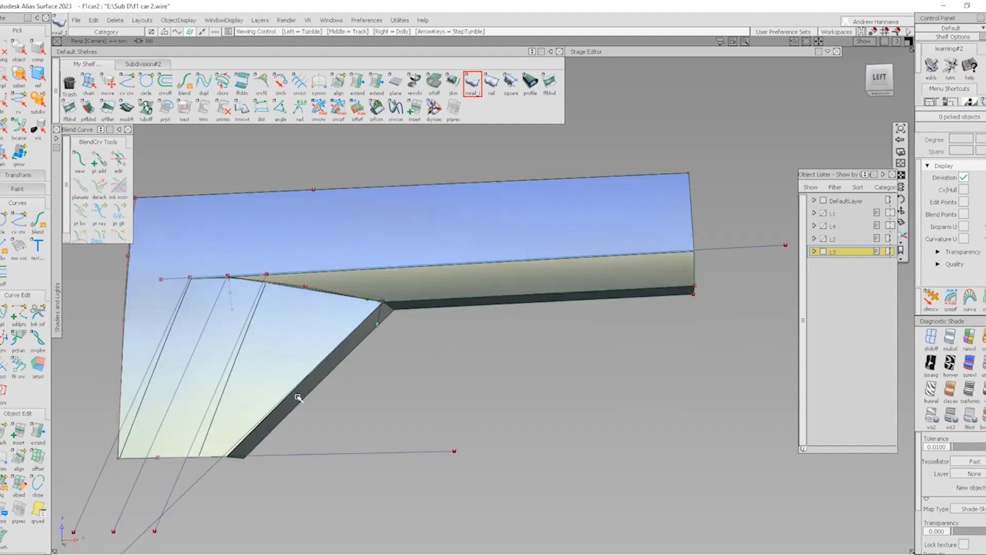
pyautogui.keyDown('alt'); pyautogui.keyDown('shift'); pyautogui.moveTo(297, 399); pyautogui.dragTo(348, 327); pyautogui.keyUp('shift'); pyautogui.keyUp('alt')
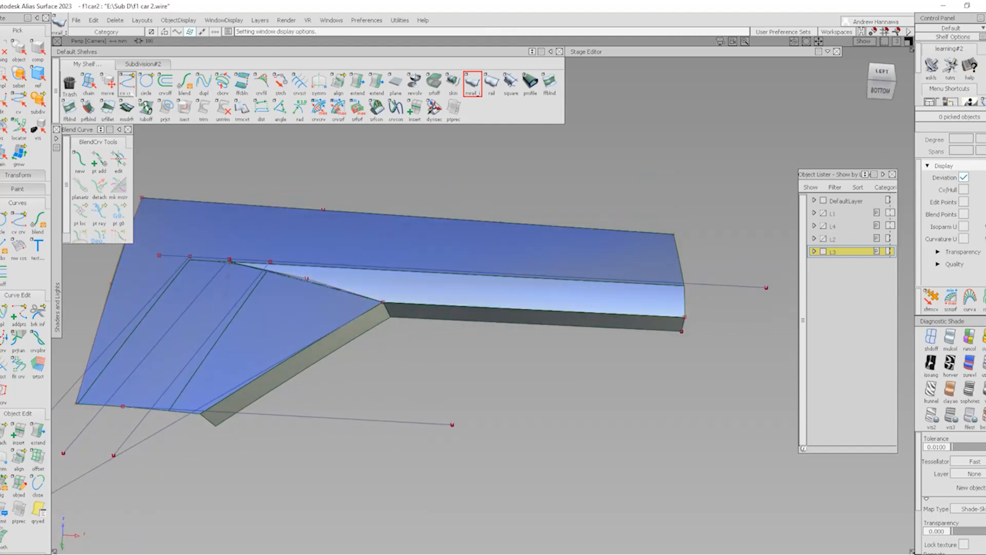
pyautogui.click(130, 91)
pyautogui.click(203, 414)
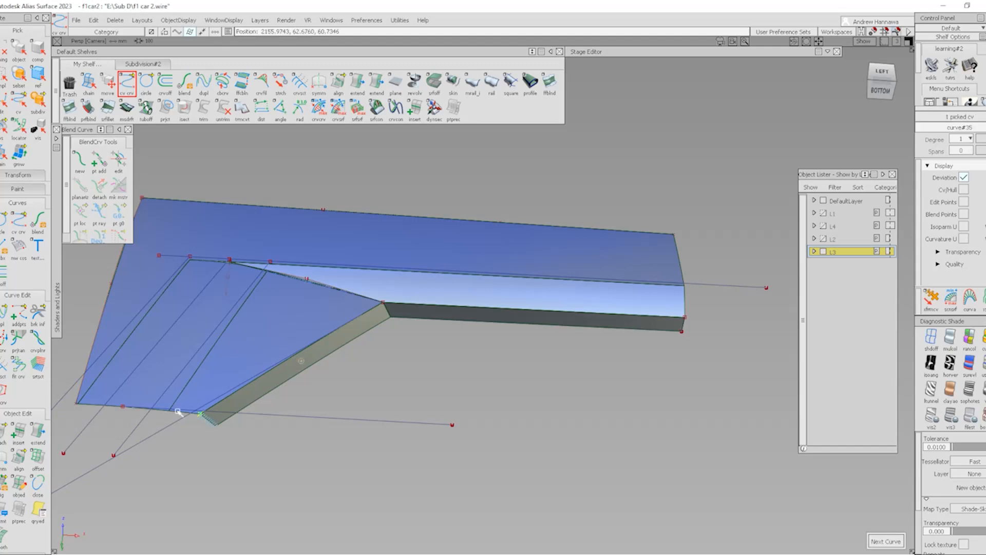
pyautogui.click(390, 317)
pyautogui.press('space')
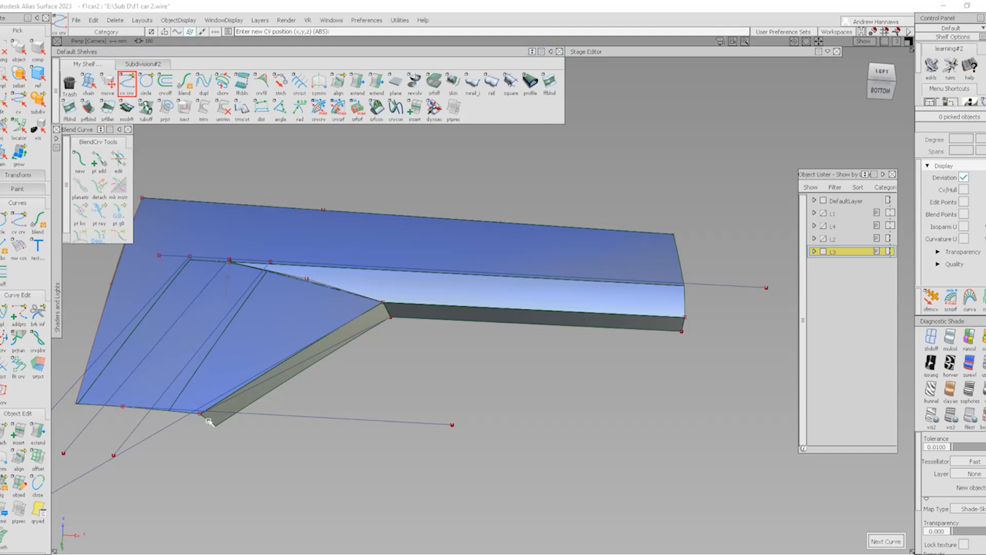
# - Draw a second straight line from the lower panel's bottom corner, running horizontally rearward below the flanges in the left view
pyautogui.keyDown('alt'); pyautogui.keyDown('shift'); pyautogui.moveTo(210, 422); pyautogui.dragTo(238, 463, button='right'); pyautogui.keyUp('shift'); pyautogui.keyUp('alt')
pyautogui.moveTo(238, 462)
pyautogui.keyDown('alt'); pyautogui.keyDown('shift'); pyautogui.mouseDown()
pyautogui.moveTo(234, 422)
pyautogui.moveTo(144, 438)
pyautogui.mouseUp(); pyautogui.keyUp('shift'); pyautogui.keyUp('alt')
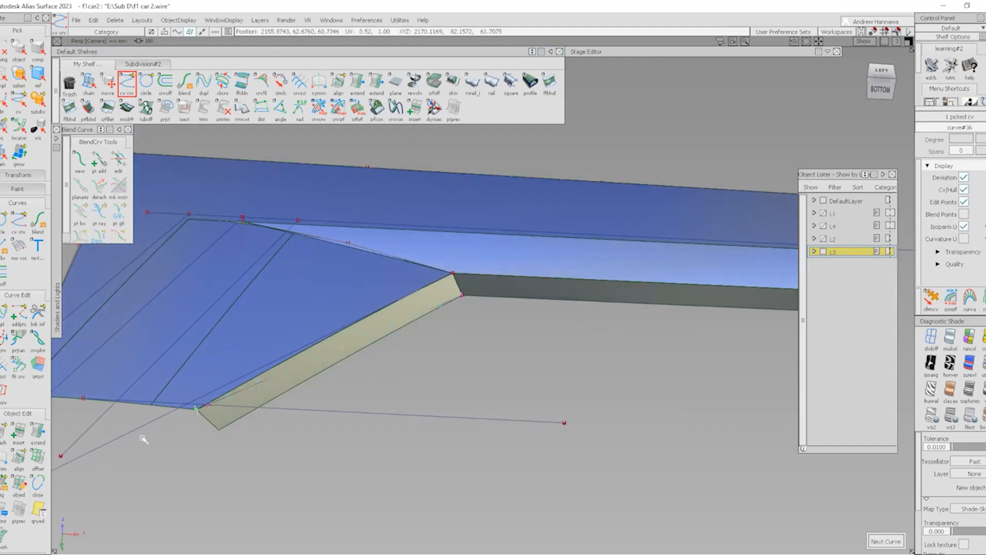
pyautogui.keyDown('alt'); pyautogui.keyDown('shift'); pyautogui.moveTo(524, 377); pyautogui.dragTo(471, 389, button='right'); pyautogui.keyUp('shift'); pyautogui.keyUp('alt')
pyautogui.keyDown('alt'); pyautogui.keyDown('shift'); pyautogui.moveTo(471, 390); pyautogui.dragTo(480, 446); pyautogui.keyUp('shift'); pyautogui.keyUp('alt')
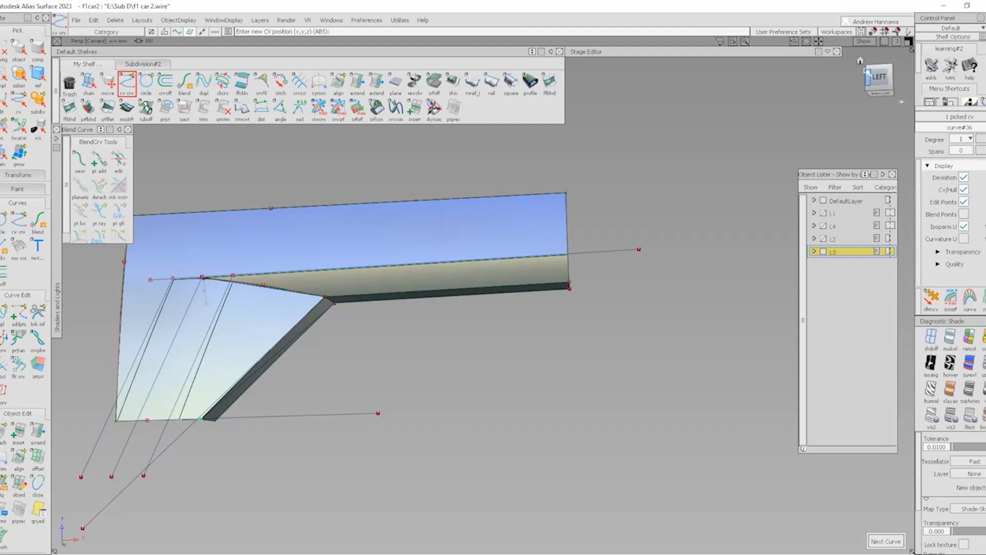
pyautogui.click(878, 77)
pyautogui.click(580, 420)
# - Build a Birail surface with the diagonal line as generation curve and the bottom line and undercut flange's lower edge as rails
pyautogui.moveTo(533, 383)
pyautogui.keyDown('alt'); pyautogui.keyDown('shift'); pyautogui.mouseDown()
pyautogui.moveTo(427, 291)
pyautogui.moveTo(436, 280)
pyautogui.mouseUp(); pyautogui.keyUp('shift'); pyautogui.keyUp('alt')
pyautogui.keyDown('ctrl'); pyautogui.keyDown('shift'); pyautogui.moveTo(469, 420); pyautogui.dragTo(471, 172); pyautogui.keyUp('shift'); pyautogui.keyUp('ctrl')
pyautogui.click(492, 83)
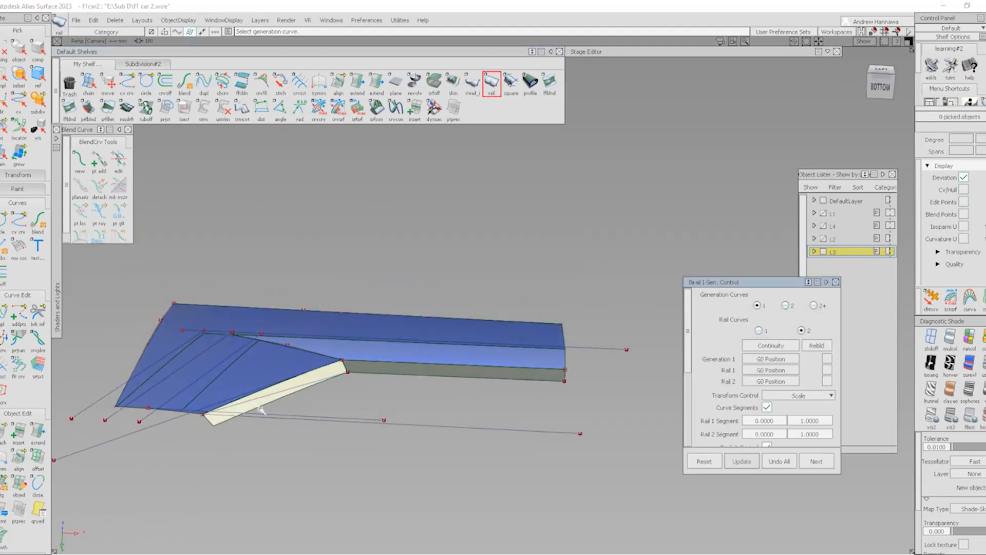
pyautogui.scroll(3, 267, 401)
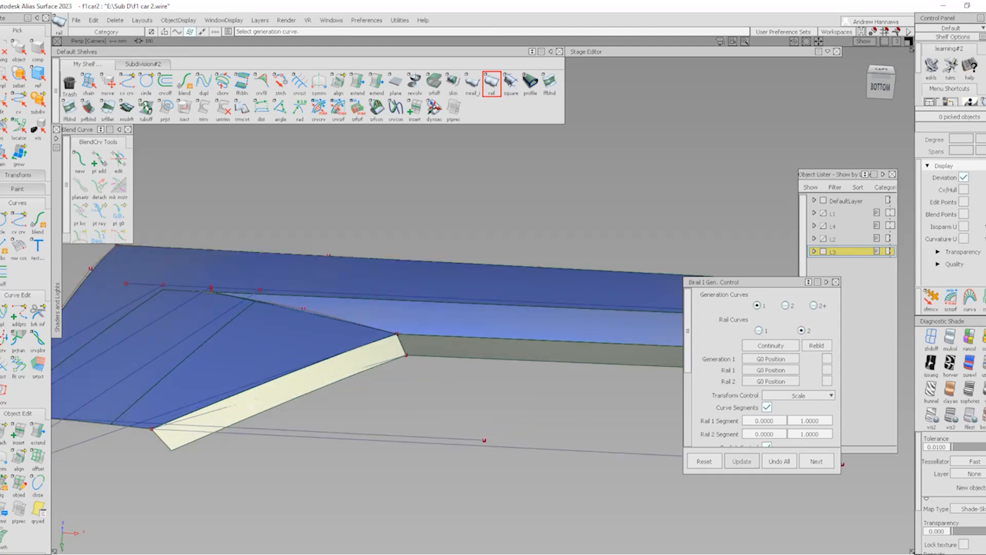
pyautogui.click(250, 404)
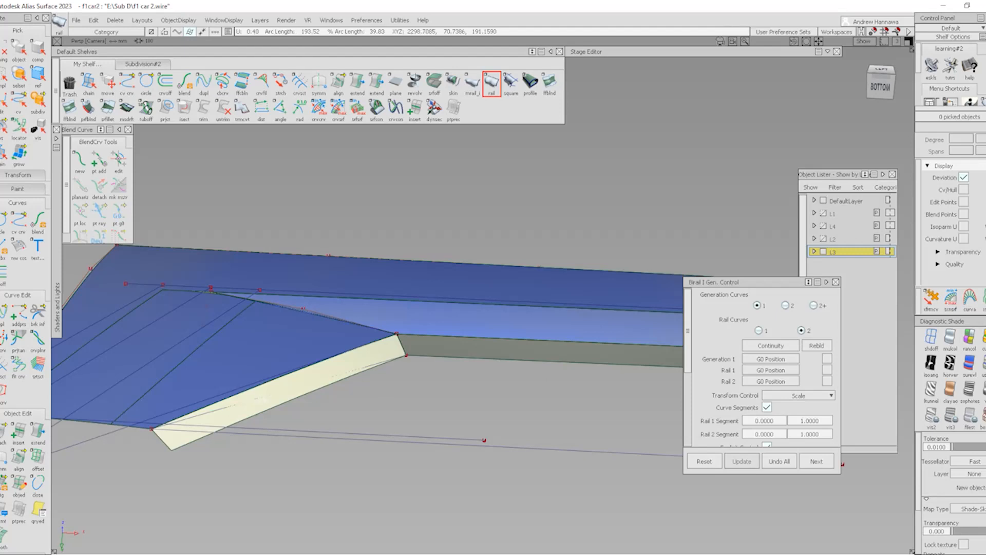
pyautogui.click(522, 448)
pyautogui.click(544, 363)
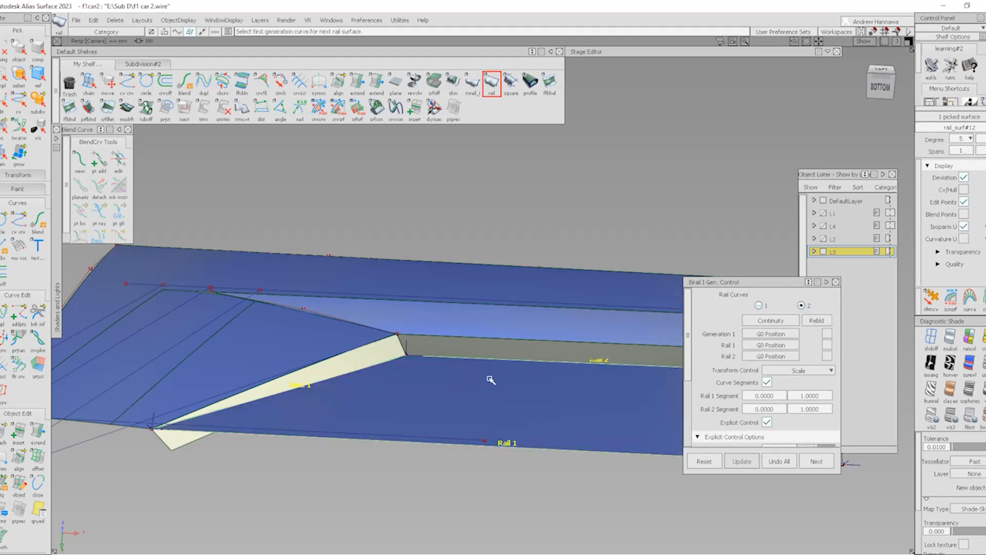
# - Examine the new lower rear surface with diagnostic shading and from several angles, checking how it meets the two flanges
pyautogui.moveTo(424, 392)
pyautogui.keyDown('alt'); pyautogui.keyDown('shift'); pyautogui.mouseDown()
pyautogui.moveTo(466, 389)
pyautogui.moveTo(524, 341)
pyautogui.mouseUp(); pyautogui.keyUp('shift'); pyautogui.keyUp('alt')
pyautogui.keyDown('ctrl'); pyautogui.keyDown('shift'); pyautogui.moveTo(560, 366); pyautogui.dragTo(552, 473); pyautogui.keyUp('shift'); pyautogui.keyUp('ctrl')
pyautogui.keyDown('alt'); pyautogui.keyDown('shift'); pyautogui.moveTo(445, 383); pyautogui.dragTo(431, 462); pyautogui.keyUp('shift'); pyautogui.keyUp('alt')
pyautogui.keyDown('alt'); pyautogui.keyDown('shift'); pyautogui.moveTo(499, 456); pyautogui.dragTo(466, 453, button='right'); pyautogui.keyUp('shift'); pyautogui.keyUp('alt')
pyautogui.keyDown('alt'); pyautogui.keyDown('shift'); pyautogui.moveTo(467, 454); pyautogui.dragTo(486, 414); pyautogui.keyUp('shift'); pyautogui.keyUp('alt')
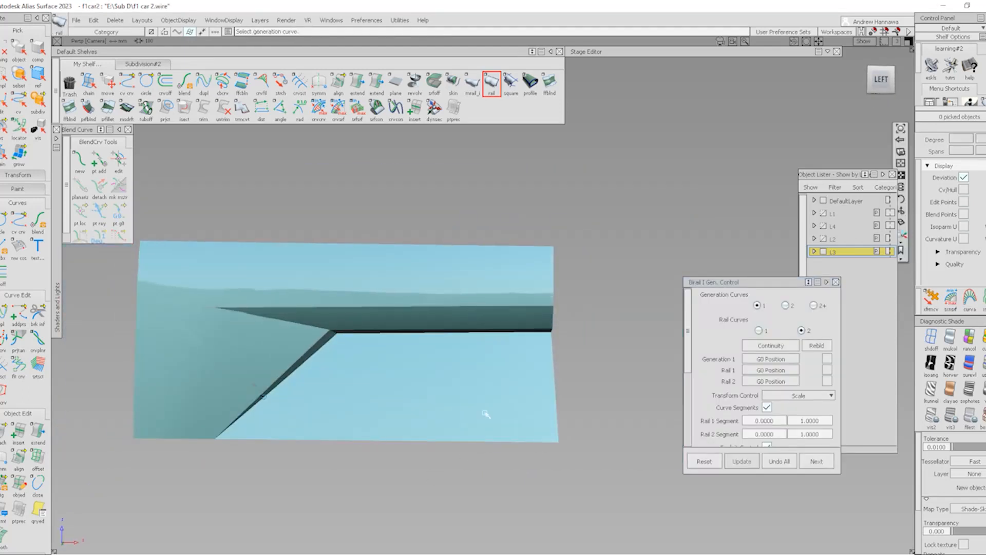
pyautogui.click(983, 365)
pyautogui.keyDown('alt'); pyautogui.keyDown('shift'); pyautogui.moveTo(448, 384); pyautogui.dragTo(346, 290); pyautogui.keyUp('shift'); pyautogui.keyUp('alt')
pyautogui.keyDown('alt'); pyautogui.keyDown('shift'); pyautogui.moveTo(293, 385); pyautogui.dragTo(473, 399, button='middle'); pyautogui.keyUp('shift'); pyautogui.keyUp('alt')
pyautogui.keyDown('ctrl'); pyautogui.keyDown('shift'); pyautogui.moveTo(573, 354); pyautogui.dragTo(574, 390); pyautogui.keyUp('shift'); pyautogui.keyUp('ctrl')
pyautogui.keyDown('alt'); pyautogui.keyDown('shift'); pyautogui.moveTo(489, 356); pyautogui.dragTo(388, 385); pyautogui.keyUp('shift'); pyautogui.keyUp('alt')
pyautogui.keyDown('ctrl'); pyautogui.keyDown('shift'); pyautogui.moveTo(586, 422); pyautogui.dragTo(516, 405, button='right'); pyautogui.keyUp('shift'); pyautogui.keyUp('ctrl')
pyautogui.keyDown('alt'); pyautogui.keyDown('shift'); pyautogui.moveTo(509, 393); pyautogui.dragTo(491, 299); pyautogui.keyUp('shift'); pyautogui.keyUp('alt')
pyautogui.keyDown('alt'); pyautogui.keyDown('shift'); pyautogui.moveTo(482, 348); pyautogui.dragTo(464, 324, button='middle'); pyautogui.keyUp('shift'); pyautogui.keyUp('alt')
pyautogui.keyDown('alt'); pyautogui.keyDown('shift'); pyautogui.moveTo(464, 323); pyautogui.dragTo(426, 336); pyautogui.keyUp('shift'); pyautogui.keyUp('alt')
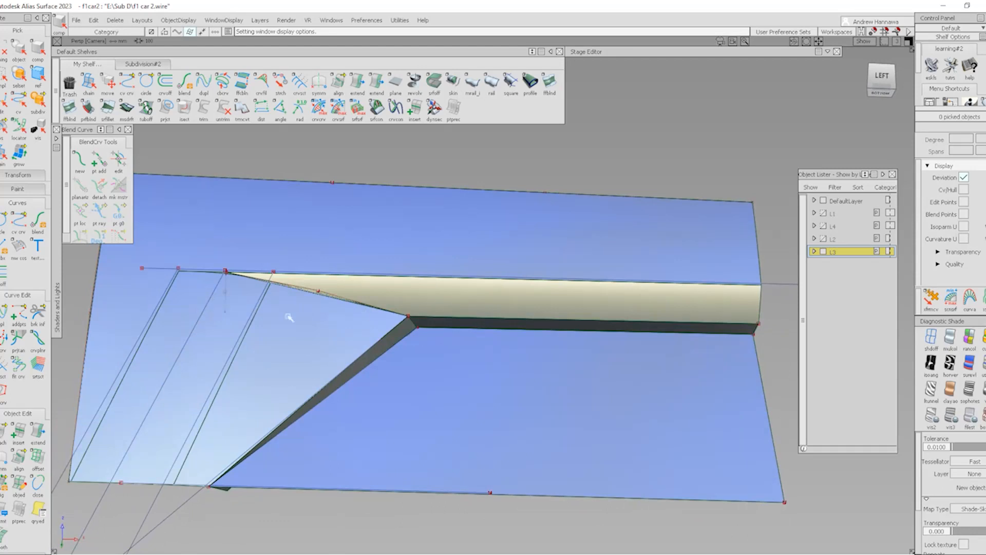
pyautogui.keyDown('alt'); pyautogui.keyDown('shift'); pyautogui.moveTo(289, 315); pyautogui.dragTo(362, 320); pyautogui.keyUp('shift'); pyautogui.keyUp('alt')
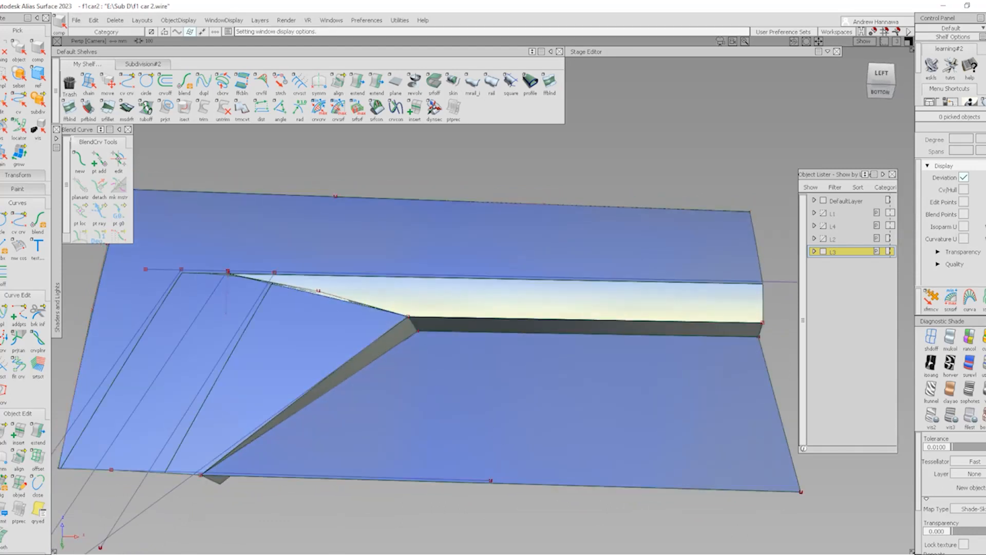
# - Build a G2 surface fillet with a chordal length of 100 between the slanted flange and the undercut flange
pyautogui.click(70, 108)
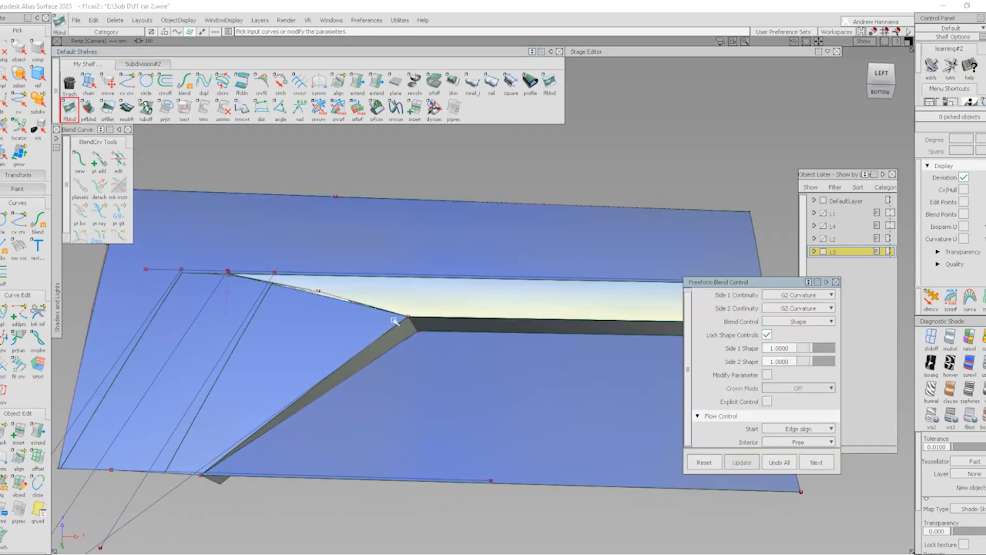
pyautogui.keyDown('alt'); pyautogui.keyDown('shift'); pyautogui.moveTo(444, 292); pyautogui.dragTo(458, 374, button='right'); pyautogui.keyUp('shift'); pyautogui.keyUp('alt')
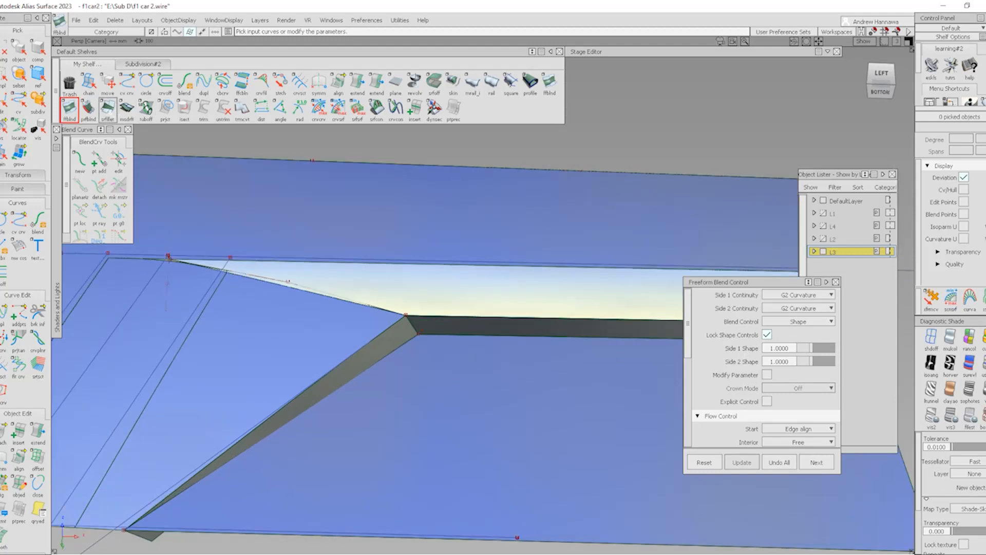
pyautogui.click(108, 108)
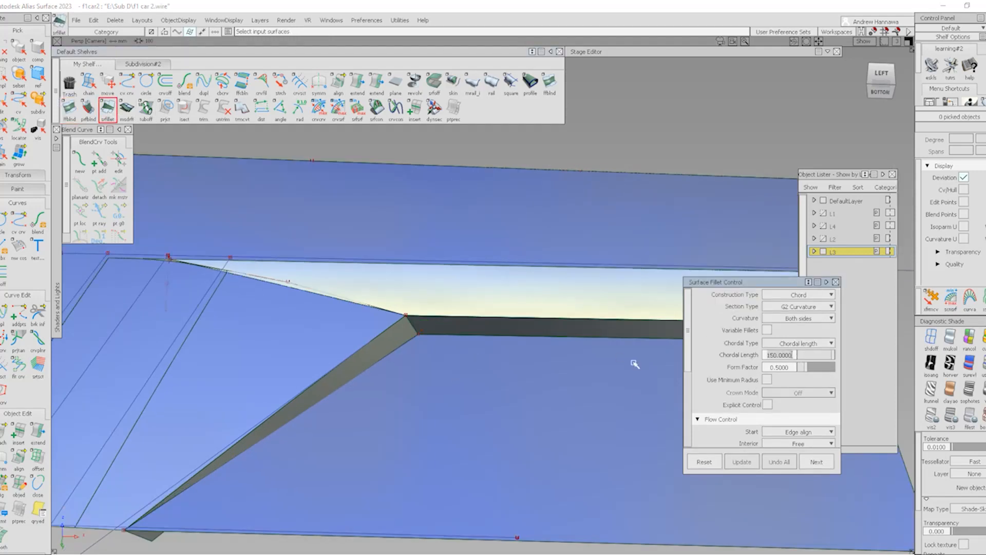
pyautogui.write('1')
pyautogui.keyDown('alt'); pyautogui.keyDown('shift'); pyautogui.click(453, 338); pyautogui.keyUp('shift'); pyautogui.keyUp('alt')
pyautogui.keyDown('alt'); pyautogui.keyDown('shift'); pyautogui.moveTo(452, 386); pyautogui.dragTo(395, 322); pyautogui.keyUp('shift'); pyautogui.keyUp('alt')
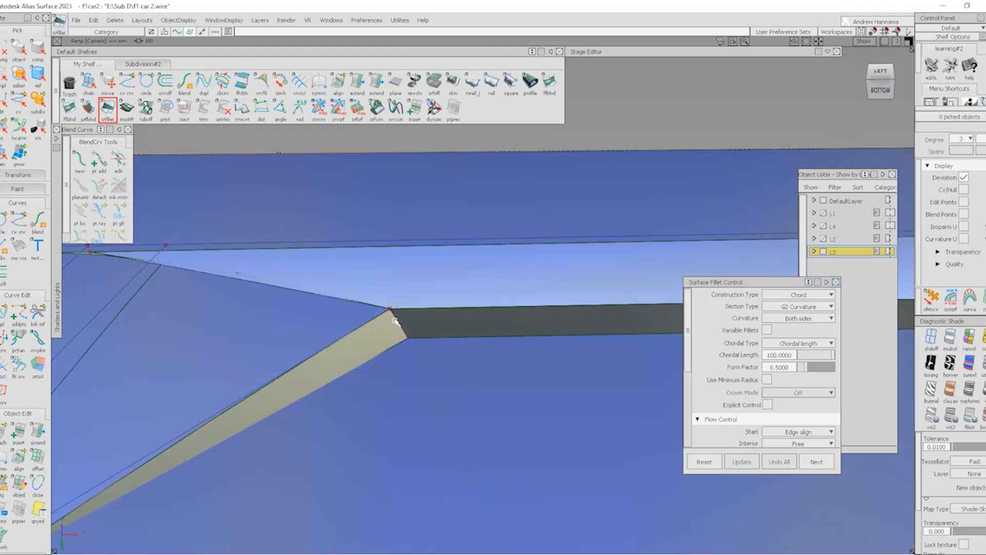
pyautogui.click(395, 321)
pyautogui.click(436, 329)
pyautogui.keyDown('alt'); pyautogui.keyDown('shift'); pyautogui.moveTo(473, 348); pyautogui.dragTo(496, 396); pyautogui.keyUp('shift'); pyautogui.keyUp('alt')
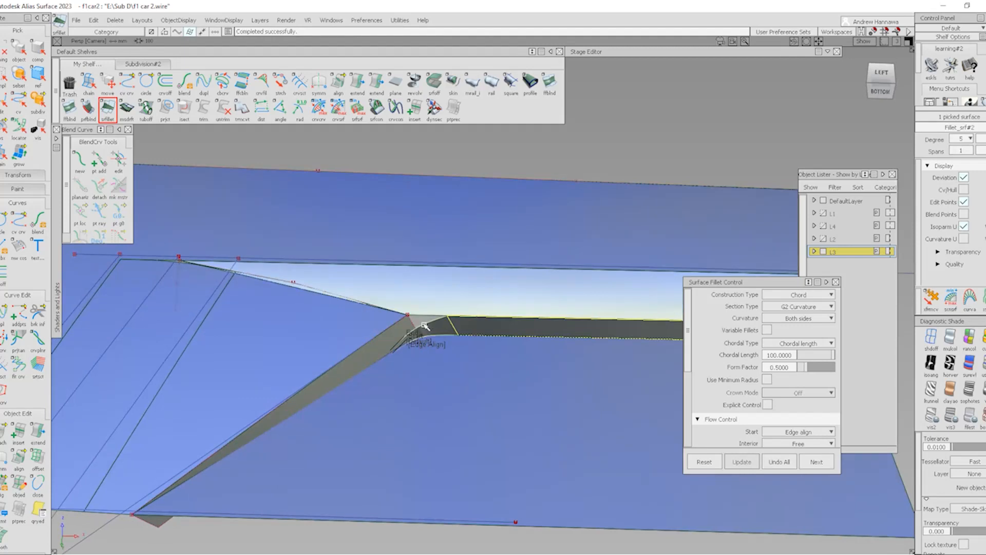
# - Adjust the flow control at the end of the flange fillet and accept the fillet
pyautogui.keyDown('alt'); pyautogui.keyDown('shift'); pyautogui.moveTo(418, 354); pyautogui.dragTo(431, 347, button='right'); pyautogui.keyUp('shift'); pyautogui.keyUp('alt')
pyautogui.keyDown('alt'); pyautogui.keyDown('shift'); pyautogui.moveTo(430, 346); pyautogui.dragTo(423, 337); pyautogui.keyUp('shift'); pyautogui.keyUp('alt')
pyautogui.click(404, 340)
pyautogui.click(405, 341)
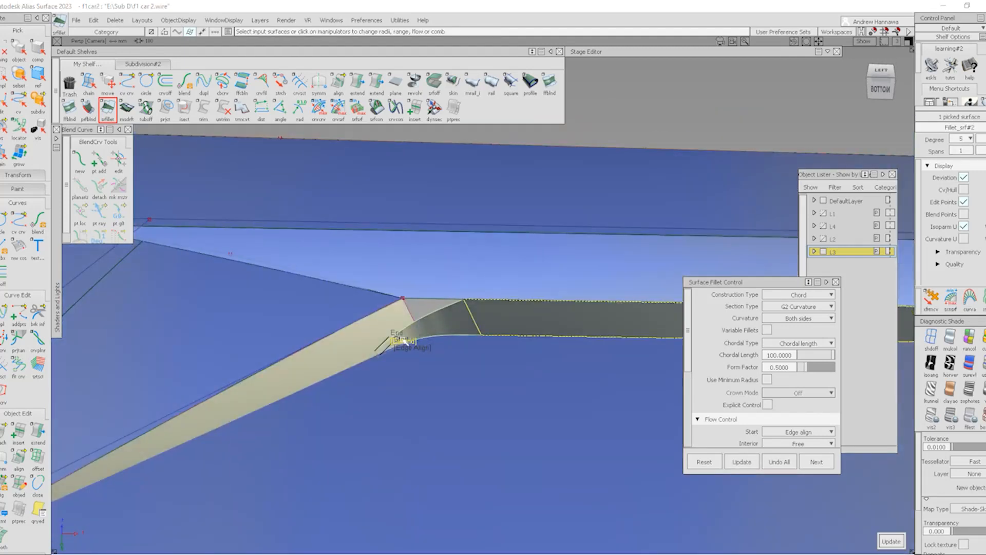
pyautogui.click(408, 340)
pyautogui.press('space')
pyautogui.keyDown('ctrl'); pyautogui.keyDown('shift'); pyautogui.moveTo(381, 426); pyautogui.dragTo(471, 402); pyautogui.keyUp('shift'); pyautogui.keyUp('ctrl')
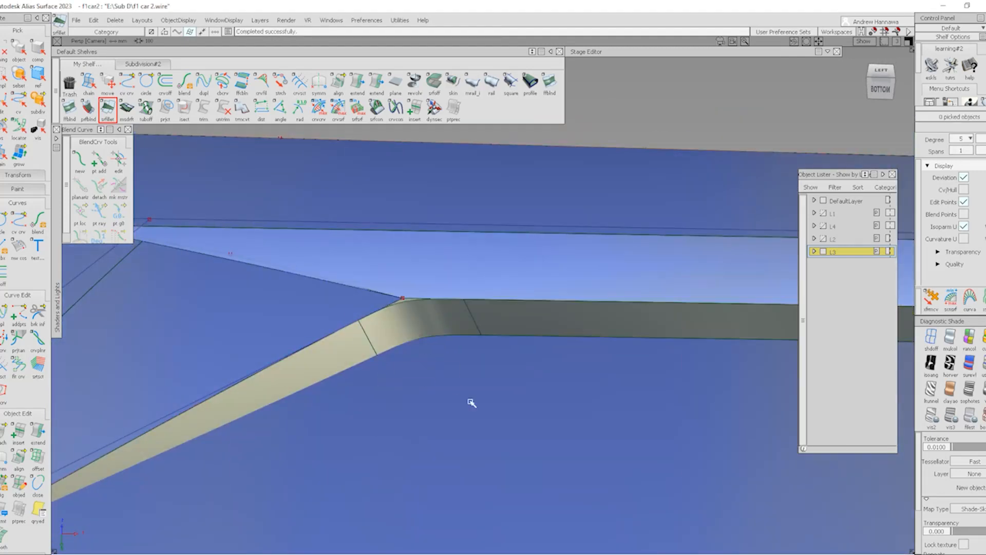
# - Examine the filleted flange corner in the orthographic left view and from below, with and without construction geometry
pyautogui.keyDown('alt'); pyautogui.keyDown('shift'); pyautogui.moveTo(471, 402); pyautogui.dragTo(423, 385, button='right'); pyautogui.keyUp('shift'); pyautogui.keyUp('alt')
pyautogui.keyDown('alt'); pyautogui.keyDown('shift'); pyautogui.moveTo(422, 385); pyautogui.dragTo(407, 359); pyautogui.keyUp('shift'); pyautogui.keyUp('alt')
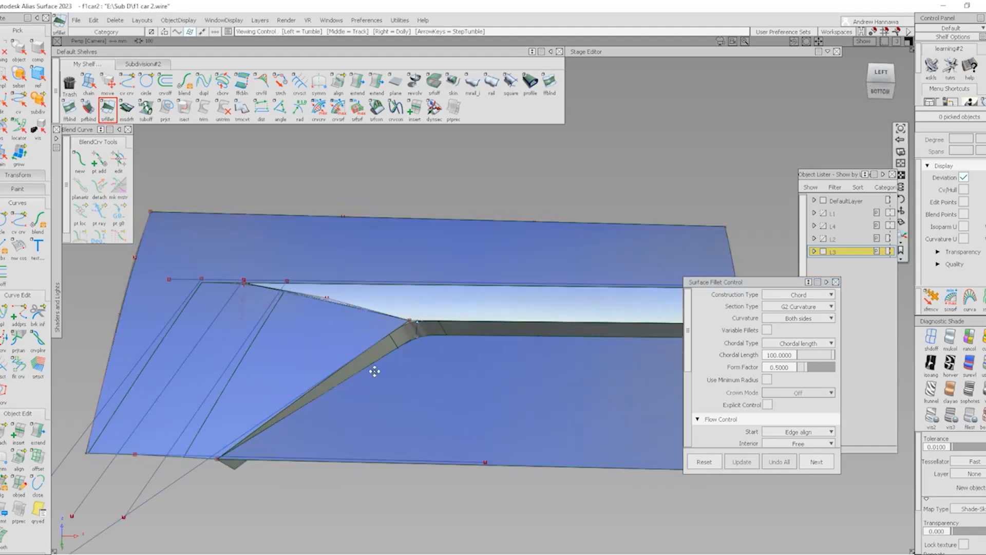
pyautogui.keyDown('alt'); pyautogui.keyDown('shift'); pyautogui.moveTo(374, 372); pyautogui.dragTo(359, 375, button='middle'); pyautogui.keyUp('shift'); pyautogui.keyUp('alt')
pyautogui.keyDown('alt'); pyautogui.keyDown('shift'); pyautogui.moveTo(375, 326); pyautogui.dragTo(324, 342); pyautogui.keyUp('shift'); pyautogui.keyUp('alt')
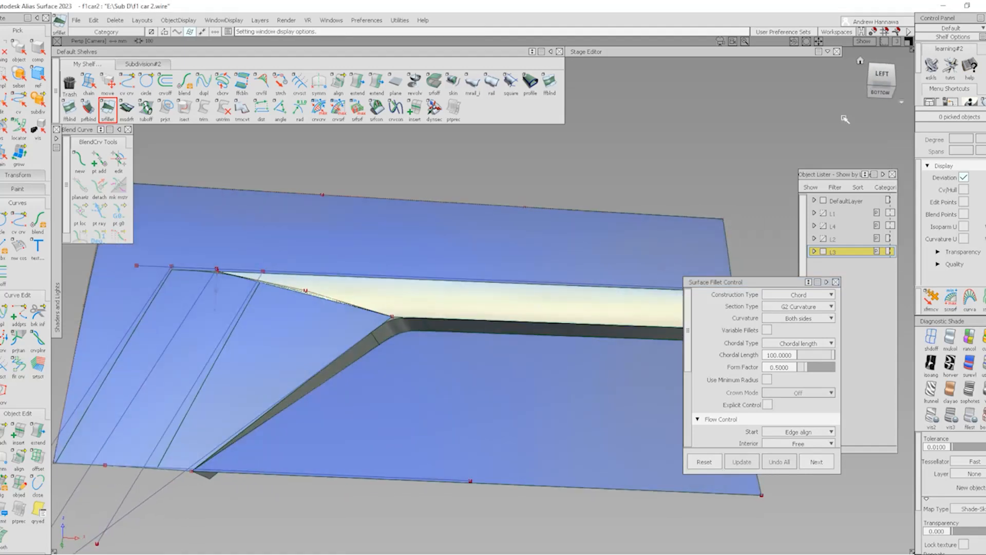
pyautogui.click(881, 75)
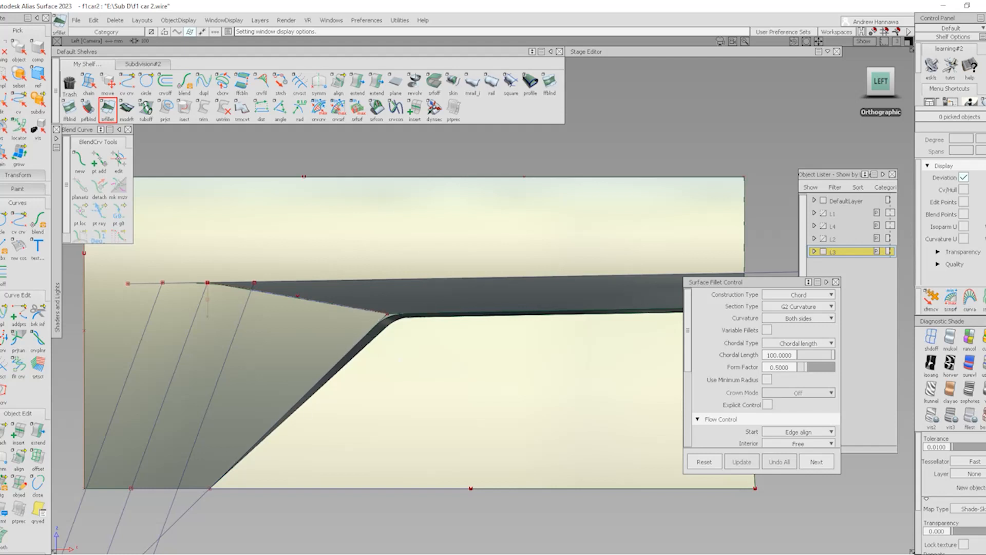
pyautogui.keyDown('alt'); pyautogui.keyDown('shift'); pyautogui.moveTo(423, 393); pyautogui.dragTo(398, 360); pyautogui.keyUp('shift'); pyautogui.keyUp('alt')
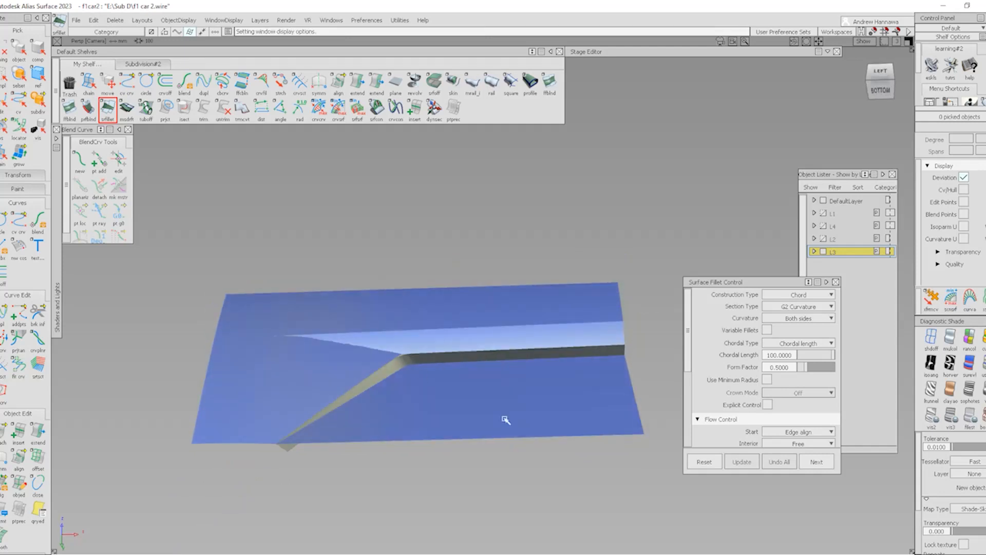
pyautogui.keyDown('alt'); pyautogui.keyDown('shift'); pyautogui.moveTo(419, 398); pyautogui.dragTo(406, 396, button='right'); pyautogui.keyUp('shift'); pyautogui.keyUp('alt')
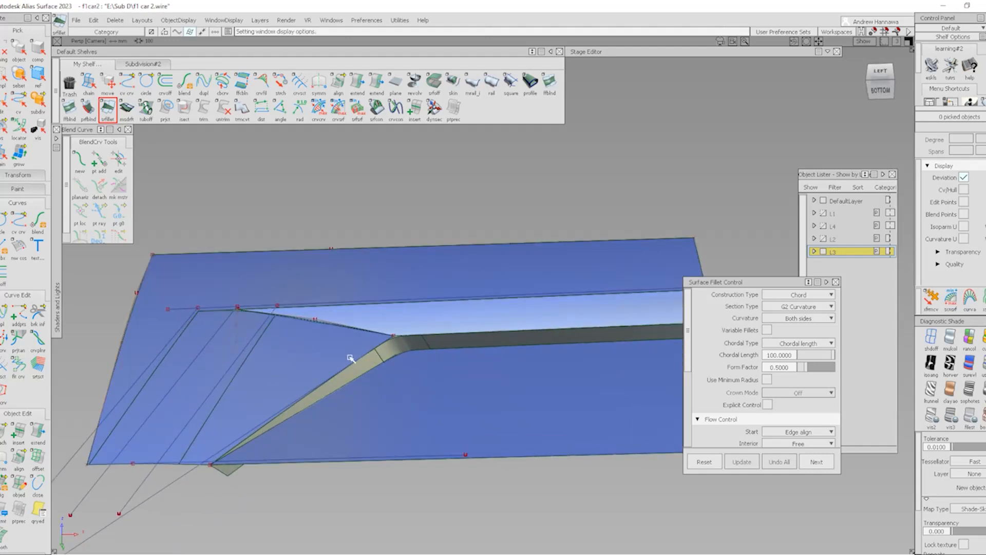
pyautogui.keyDown('ctrl'); pyautogui.keyDown('shift'); pyautogui.moveTo(435, 382); pyautogui.dragTo(478, 426); pyautogui.keyUp('shift'); pyautogui.keyUp('ctrl')
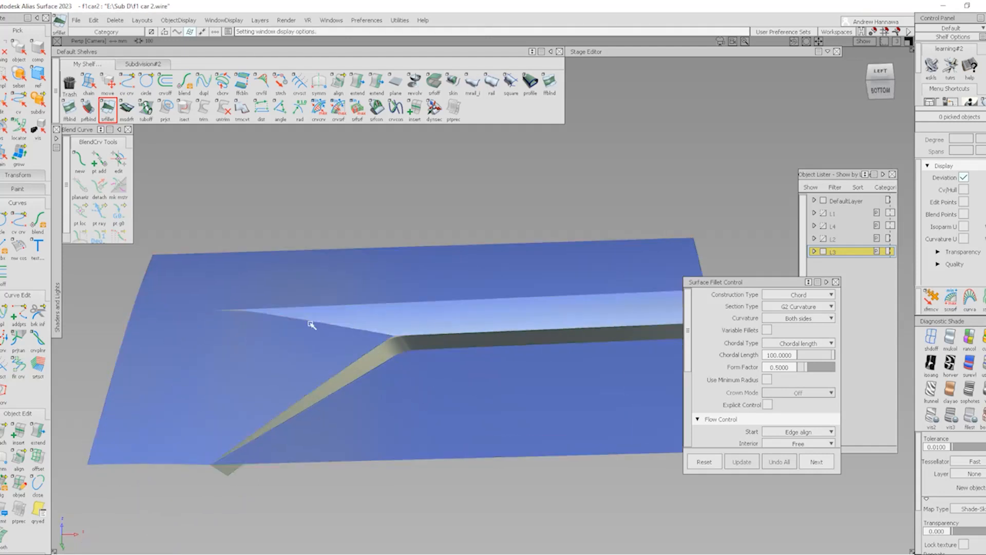
# - Inspect the area where the feature line fades out and the seam between the undercut and the front lower panel
pyautogui.keyDown('alt'); pyautogui.keyDown('shift'); pyautogui.moveTo(310, 327); pyautogui.dragTo(379, 392, button='right'); pyautogui.keyUp('shift'); pyautogui.keyUp('alt')
pyautogui.keyDown('alt'); pyautogui.keyDown('shift'); pyautogui.moveTo(431, 368); pyautogui.dragTo(486, 380, button='middle'); pyautogui.keyUp('shift'); pyautogui.keyUp('alt')
pyautogui.keyDown('alt'); pyautogui.keyDown('shift'); pyautogui.moveTo(486, 381); pyautogui.dragTo(496, 380); pyautogui.keyUp('shift'); pyautogui.keyUp('alt')
pyautogui.keyDown('ctrl'); pyautogui.keyDown('shift'); pyautogui.moveTo(512, 395); pyautogui.dragTo(558, 440); pyautogui.keyUp('shift'); pyautogui.keyUp('ctrl')
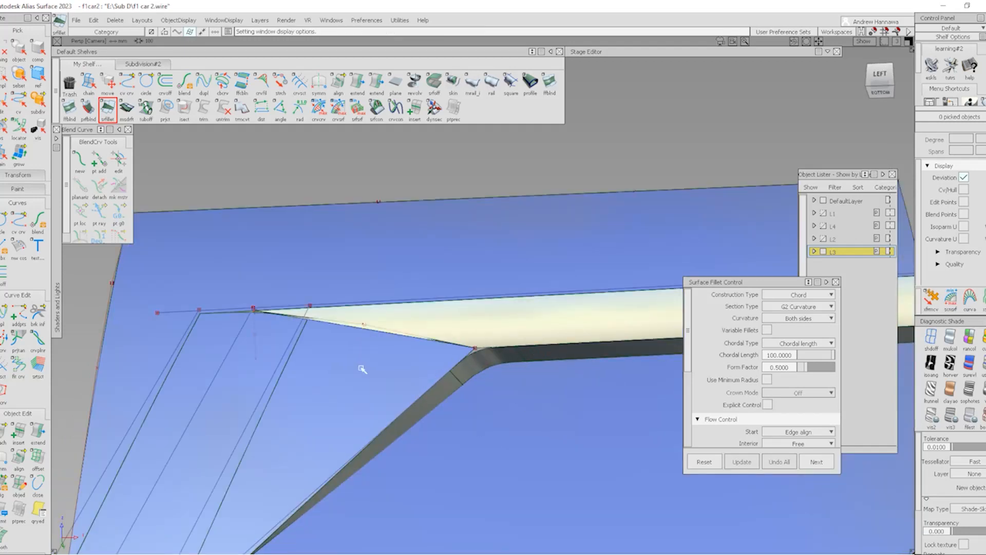
pyautogui.keyDown('alt'); pyautogui.keyDown('shift'); pyautogui.moveTo(354, 342); pyautogui.dragTo(392, 418); pyautogui.keyUp('shift'); pyautogui.keyUp('alt')
pyautogui.keyDown('ctrl'); pyautogui.keyDown('shift'); pyautogui.moveTo(459, 394); pyautogui.dragTo(506, 444); pyautogui.keyUp('shift'); pyautogui.keyUp('ctrl')
pyautogui.moveTo(386, 377)
pyautogui.keyDown('alt'); pyautogui.keyDown('shift'); pyautogui.mouseDown()
pyautogui.moveTo(374, 314)
pyautogui.moveTo(381, 374)
pyautogui.mouseUp(); pyautogui.keyUp('shift'); pyautogui.keyUp('alt')
pyautogui.keyDown('ctrl'); pyautogui.keyDown('shift'); pyautogui.moveTo(380, 314); pyautogui.dragTo(423, 355); pyautogui.keyUp('shift'); pyautogui.keyUp('ctrl')
pyautogui.keyDown('alt'); pyautogui.keyDown('shift'); pyautogui.moveTo(411, 359); pyautogui.dragTo(333, 346, button='middle'); pyautogui.keyUp('shift'); pyautogui.keyUp('alt')
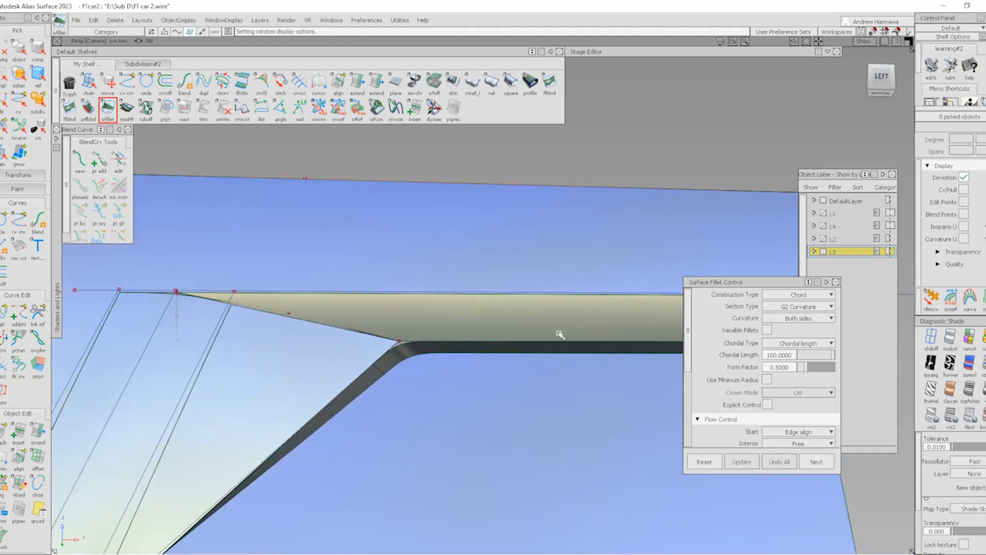
pyautogui.hotkey('shift', 'alt')
pyautogui.keyDown('alt'); pyautogui.keyDown('shift'); pyautogui.moveTo(262, 340); pyautogui.dragTo(308, 334); pyautogui.keyUp('shift'); pyautogui.keyUp('alt')
pyautogui.keyDown('alt'); pyautogui.keyDown('shift'); pyautogui.moveTo(303, 332); pyautogui.dragTo(432, 356, button='middle'); pyautogui.keyUp('shift'); pyautogui.keyUp('alt')
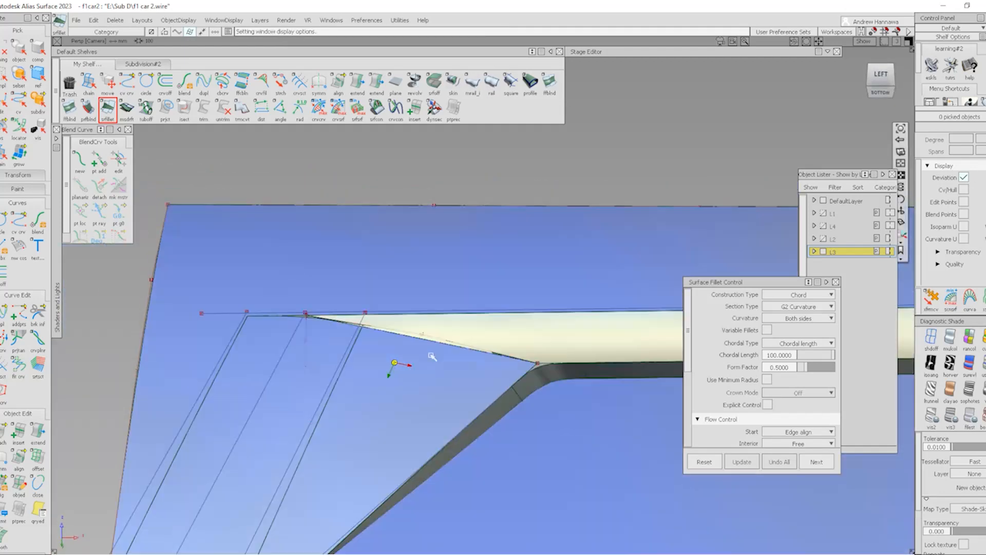
pyautogui.keyDown('alt'); pyautogui.keyDown('shift'); pyautogui.moveTo(357, 328); pyautogui.dragTo(406, 362, button='right'); pyautogui.keyUp('shift'); pyautogui.keyUp('alt')
pyautogui.keyDown('alt'); pyautogui.keyDown('shift'); pyautogui.moveTo(405, 363); pyautogui.dragTo(408, 343); pyautogui.keyUp('shift'); pyautogui.keyUp('alt')
pyautogui.keyDown('alt'); pyautogui.keyDown('shift'); pyautogui.moveTo(437, 354); pyautogui.dragTo(403, 349, button='right'); pyautogui.keyUp('shift'); pyautogui.keyUp('alt')
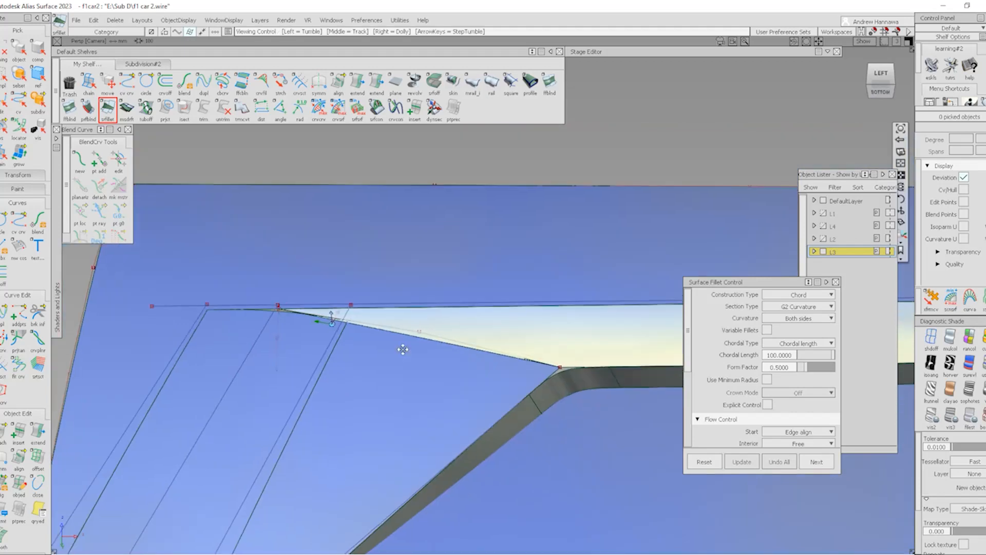
pyautogui.keyDown('alt'); pyautogui.keyDown('shift'); pyautogui.moveTo(395, 359); pyautogui.dragTo(277, 344, button='middle'); pyautogui.keyUp('shift'); pyautogui.keyUp('alt')
pyautogui.keyDown('alt'); pyautogui.keyDown('shift'); pyautogui.moveTo(337, 345); pyautogui.dragTo(395, 348, button='middle'); pyautogui.keyUp('shift'); pyautogui.keyUp('alt')
# - Build a G2 surface fillet with a chordal length of 100 between the undercut surface and the front lower panel
pyautogui.click(395, 347)
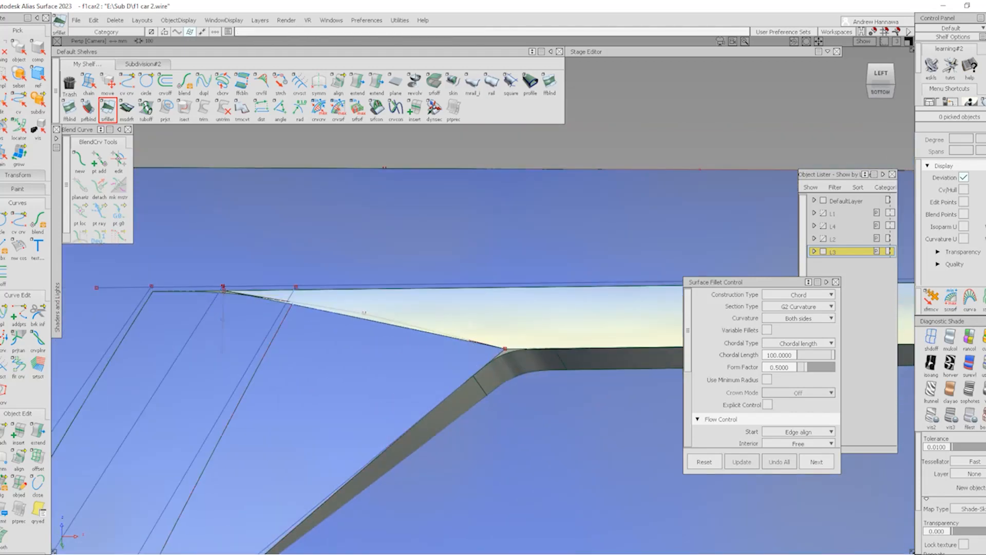
pyautogui.keyDown('alt'); pyautogui.keyDown('shift'); pyautogui.moveTo(361, 341); pyautogui.dragTo(367, 280); pyautogui.keyUp('shift'); pyautogui.keyUp('alt')
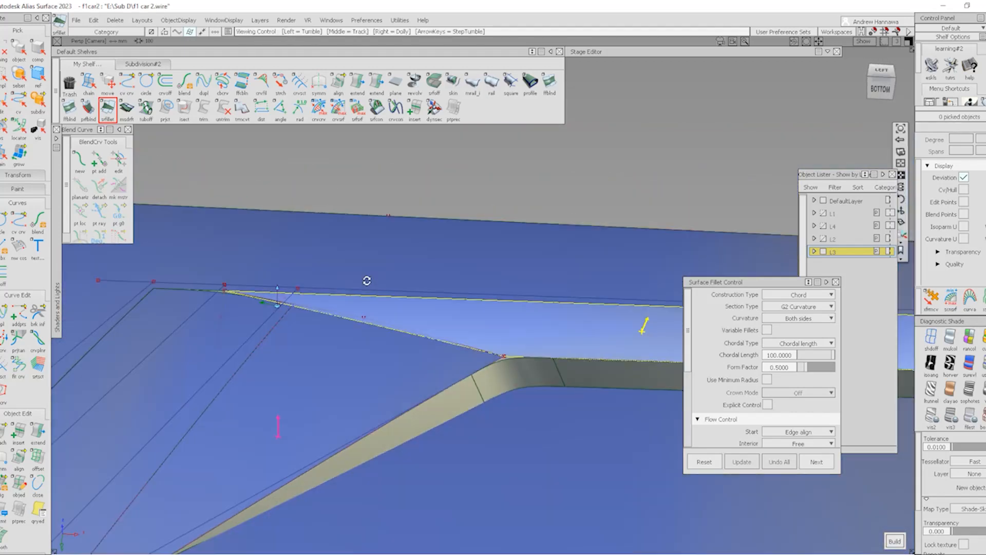
pyautogui.keyDown('alt'); pyautogui.keyDown('shift'); pyautogui.moveTo(238, 298); pyautogui.dragTo(329, 317); pyautogui.keyUp('shift'); pyautogui.keyUp('alt')
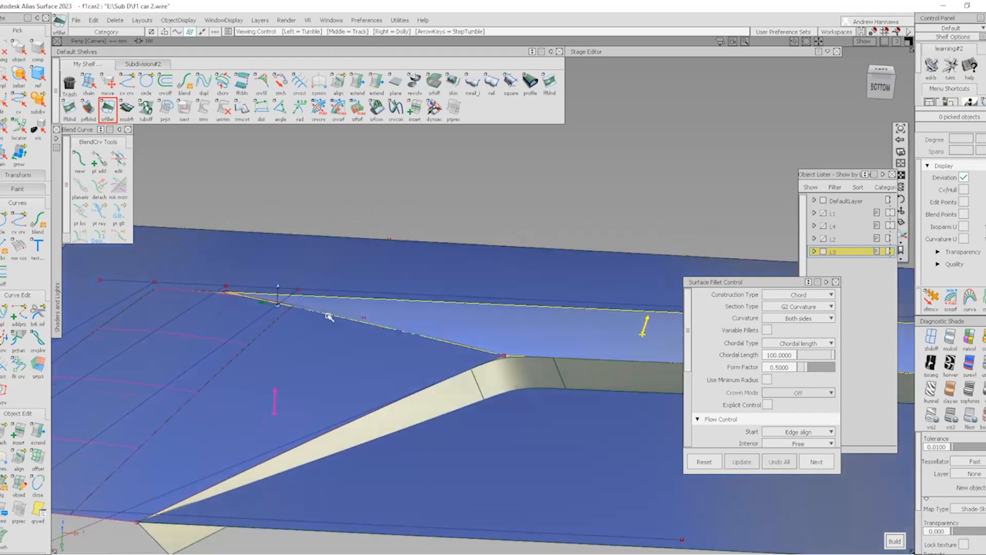
pyautogui.click(355, 317)
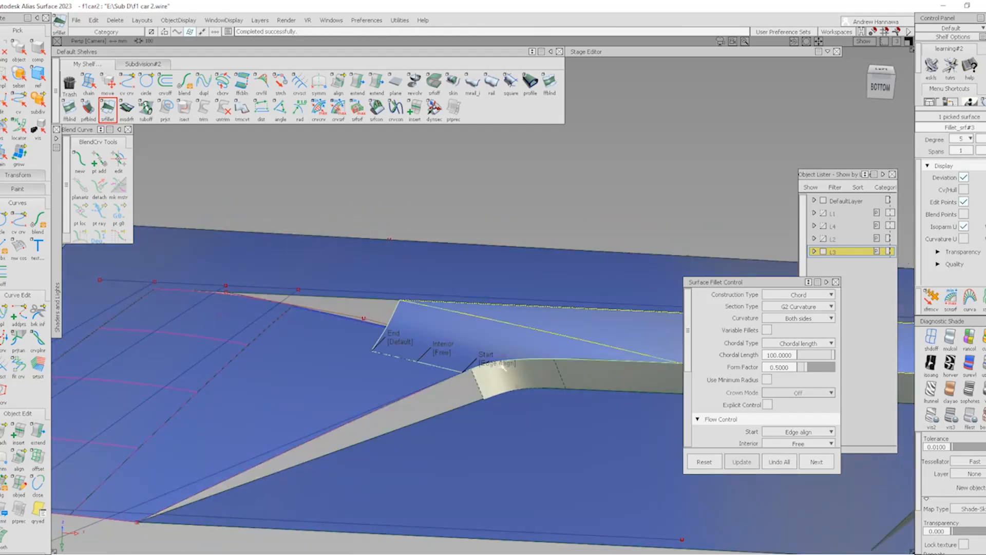
# - Undo the surface fillet between the undercut surface and the front lower panel
pyautogui.click(794, 465)
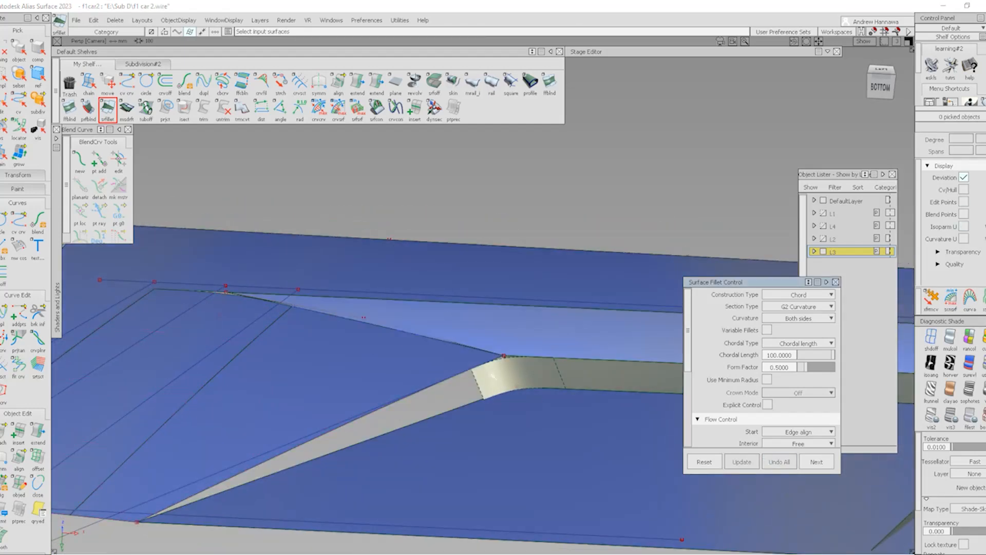
pyautogui.moveTo(483, 380)
pyautogui.keyDown('alt'); pyautogui.keyDown('shift'); pyautogui.mouseDown()
pyautogui.moveTo(479, 427)
pyautogui.moveTo(479, 396)
pyautogui.mouseUp(); pyautogui.keyUp('shift'); pyautogui.keyUp('alt')
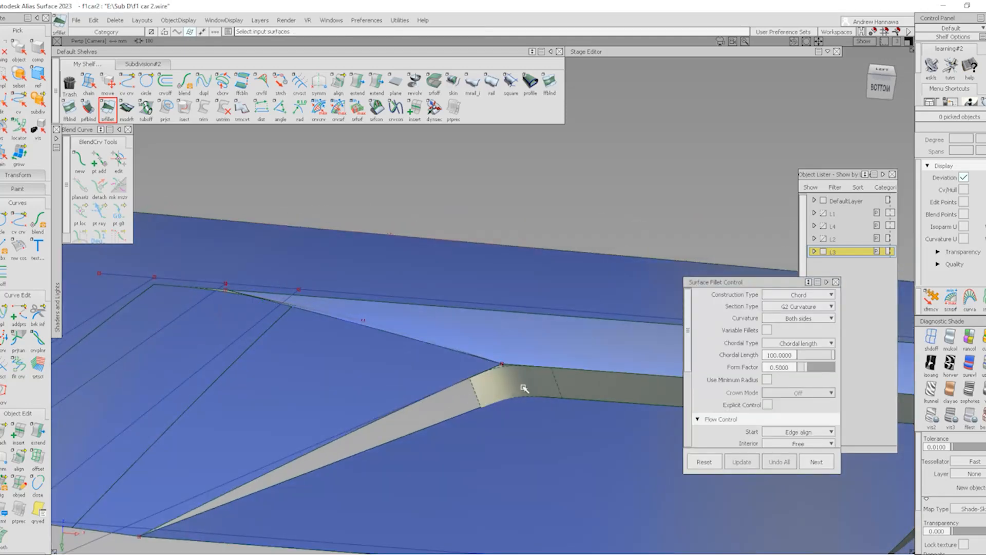
pyautogui.keyDown('alt'); pyautogui.keyDown('shift'); pyautogui.moveTo(524, 388); pyautogui.dragTo(498, 394, button='right'); pyautogui.keyUp('shift'); pyautogui.keyUp('alt')
pyautogui.keyDown('alt'); pyautogui.keyDown('shift'); pyautogui.moveTo(497, 394); pyautogui.dragTo(429, 397, button='middle'); pyautogui.keyUp('shift'); pyautogui.keyUp('alt')
pyautogui.keyDown('alt'); pyautogui.keyDown('shift'); pyautogui.moveTo(429, 397); pyautogui.dragTo(384, 392); pyautogui.keyUp('shift'); pyautogui.keyUp('alt')
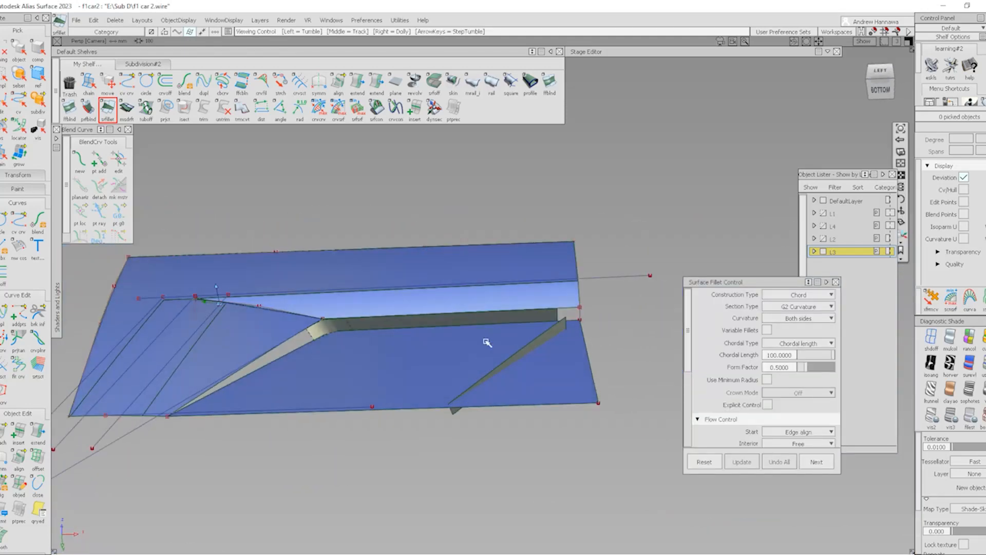
# - Undo the fillet at the corner where the two return flanges meet
pyautogui.keyDown('alt'); pyautogui.keyDown('shift'); pyautogui.moveTo(330, 360); pyautogui.dragTo(378, 417, button='right'); pyautogui.keyUp('shift'); pyautogui.keyUp('alt')
pyautogui.keyDown('ctrl'); pyautogui.keyDown('shift'); pyautogui.moveTo(379, 418); pyautogui.dragTo(356, 420); pyautogui.keyUp('shift'); pyautogui.keyUp('ctrl')
pyautogui.click(296, 350)
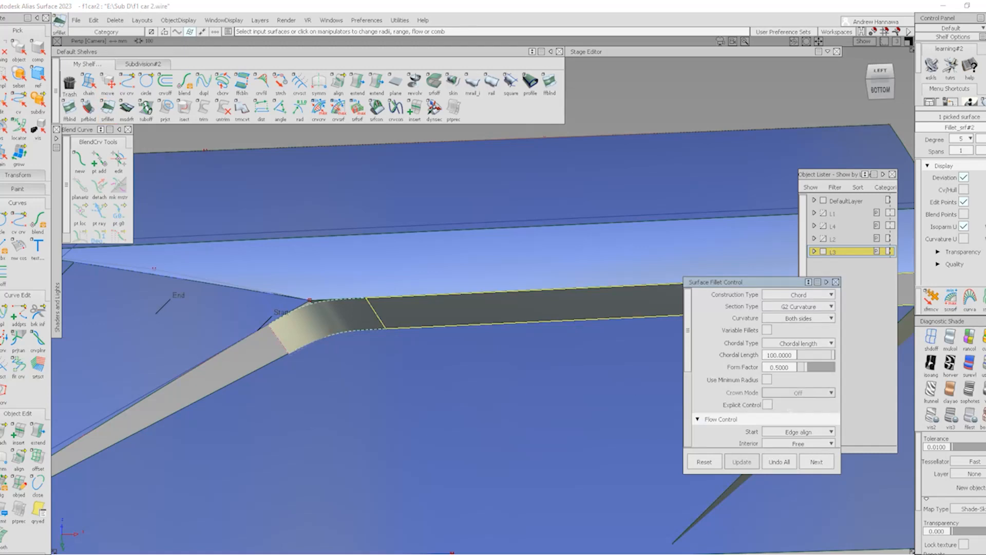
pyautogui.click(781, 462)
pyautogui.keyDown('alt'); pyautogui.keyDown('shift'); pyautogui.moveTo(452, 405); pyautogui.dragTo(392, 374, button='right'); pyautogui.keyUp('shift'); pyautogui.keyUp('alt')
# - Delete the stray rail surface that runs diagonally across the rear end of the lower panel
pyautogui.keyDown('ctrl'); pyautogui.keyDown('shift'); pyautogui.moveTo(624, 403); pyautogui.dragTo(603, 371); pyautogui.keyUp('shift'); pyautogui.keyUp('ctrl')
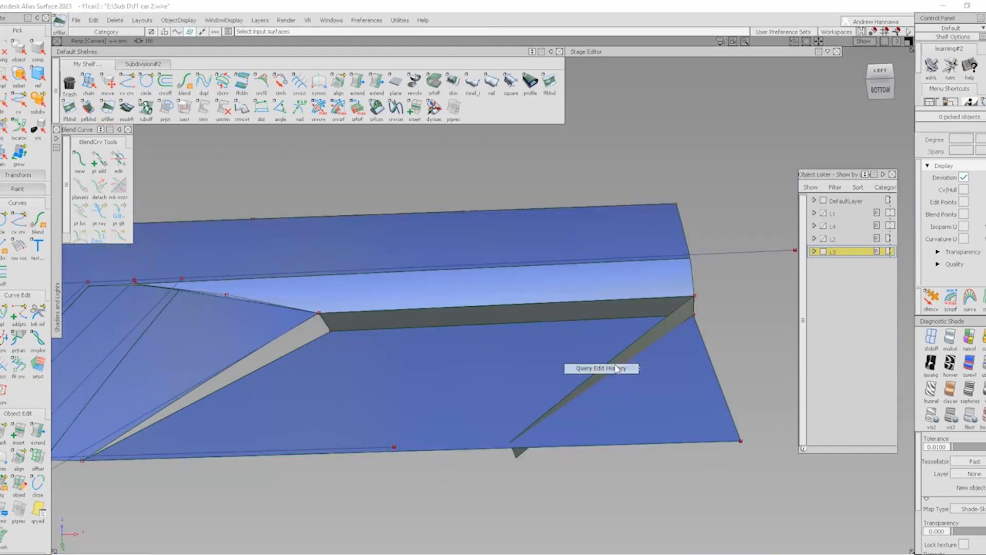
pyautogui.keyDown('ctrl'); pyautogui.keyDown('shift'); pyautogui.moveTo(689, 318); pyautogui.dragTo(661, 339); pyautogui.keyUp('shift'); pyautogui.keyUp('ctrl')
pyautogui.click(653, 334)
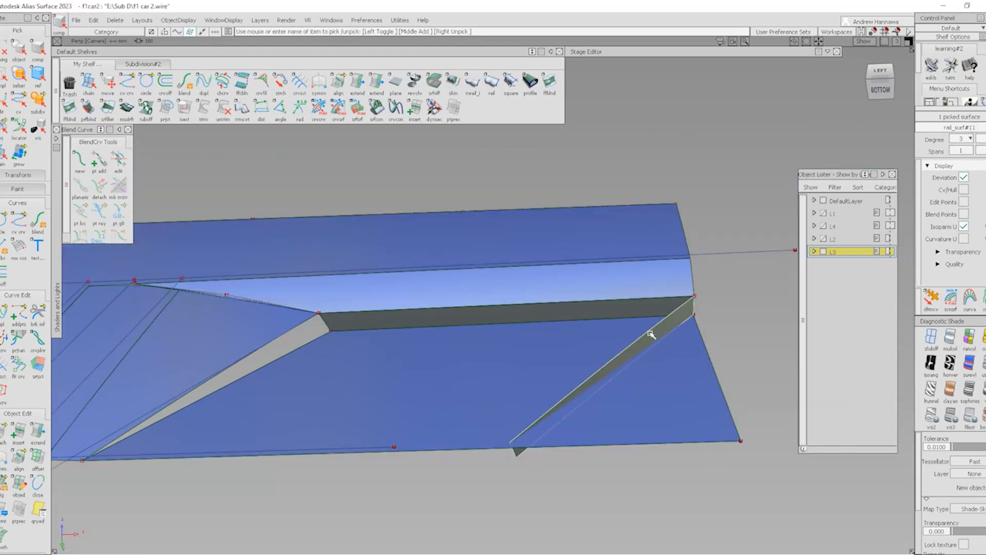
pyautogui.press('Delete')
# - Build a rail surface for the diagonal front flange along the sloping panel edge, meeting the long flange at the corner
pyautogui.click(473, 82)
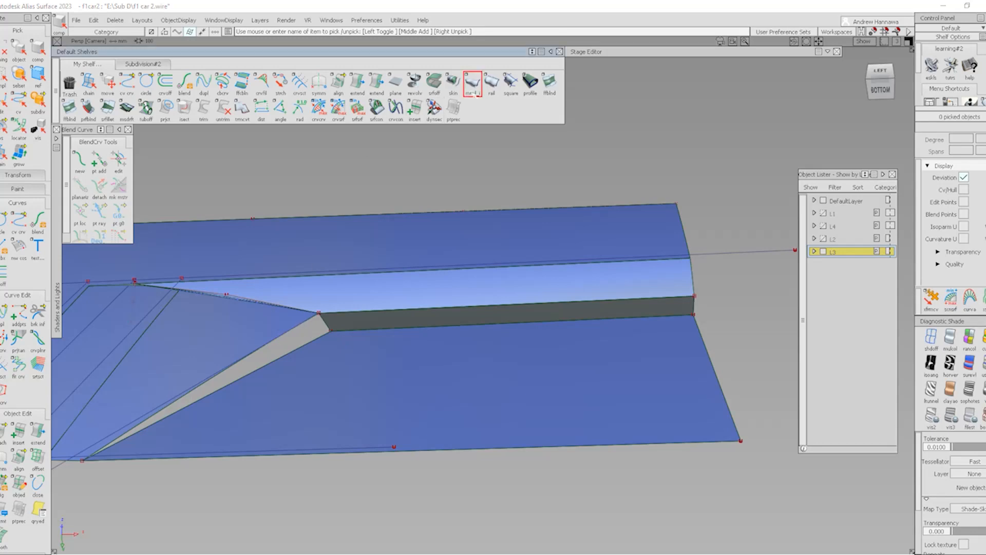
pyautogui.click(282, 341)
pyautogui.click(306, 344)
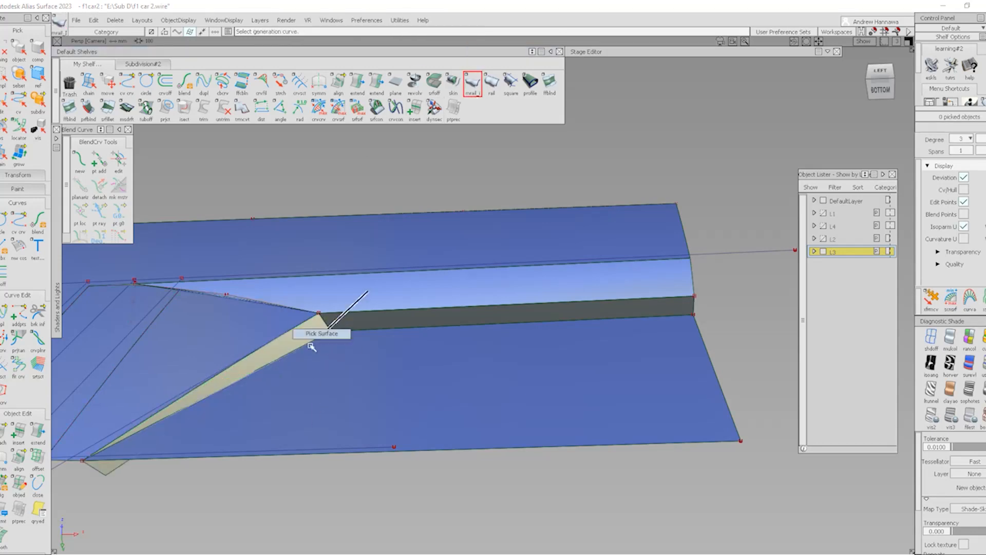
pyautogui.click(308, 327)
# - Delete the construction history of the diagonal and long flange surfaces
pyautogui.keyDown('ctrl'); pyautogui.keyDown('shift'); pyautogui.moveTo(269, 413); pyautogui.dragTo(267, 334); pyautogui.keyUp('shift'); pyautogui.keyUp('ctrl')
pyautogui.click(317, 326)
pyautogui.click(335, 324)
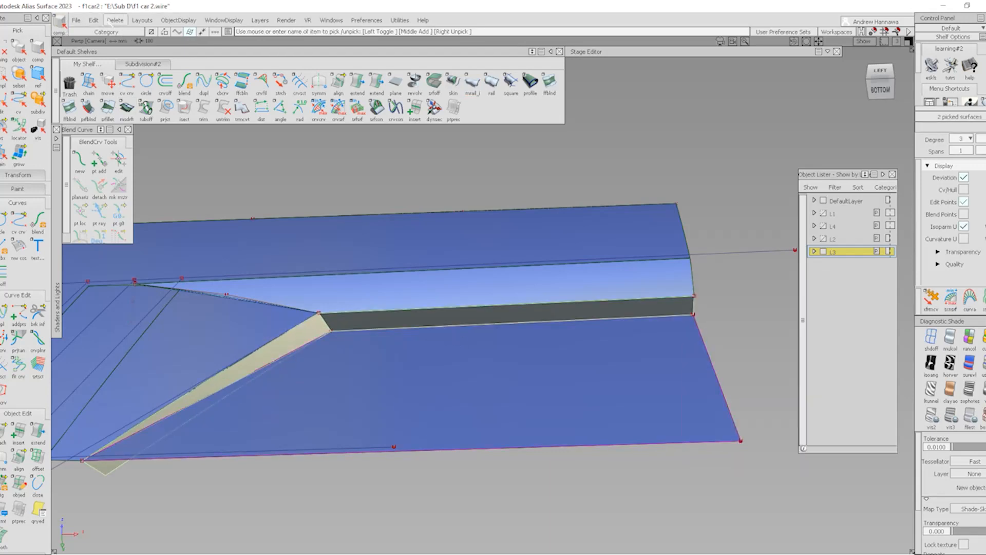
pyautogui.click(109, 23)
pyautogui.click(135, 47)
pyautogui.keyDown('ctrl'); pyautogui.keyDown('shift'); pyautogui.moveTo(312, 399); pyautogui.dragTo(315, 280); pyautogui.keyUp('shift'); pyautogui.keyUp('ctrl')
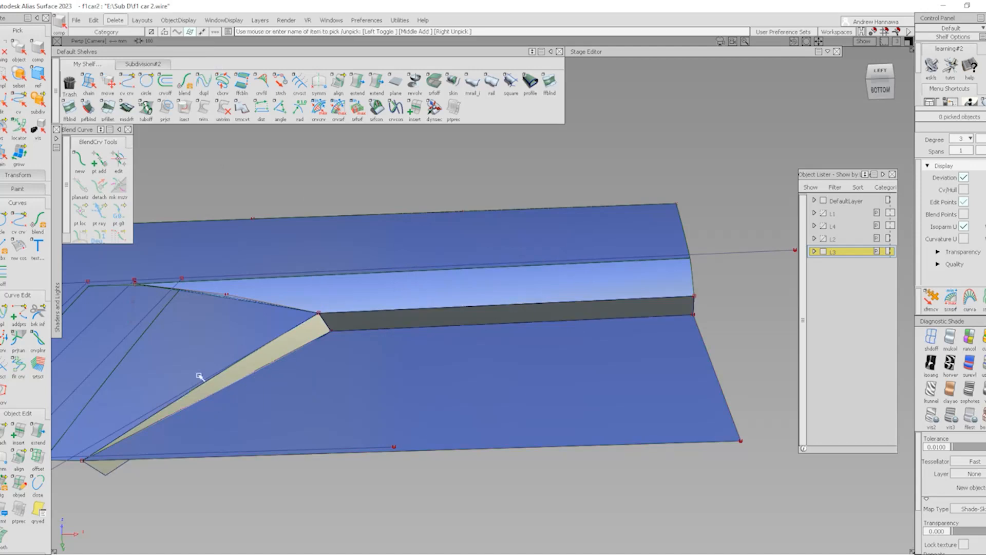
# - Build a G2 surface fillet between the diagonal and long flanges with a chordal length of 100
pyautogui.scroll(5, 260, 329)
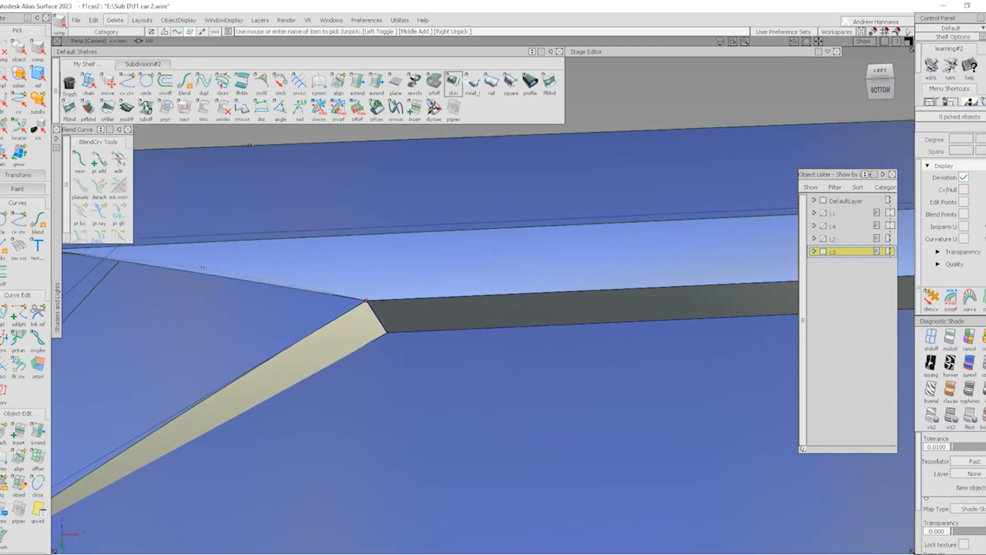
pyautogui.click(107, 108)
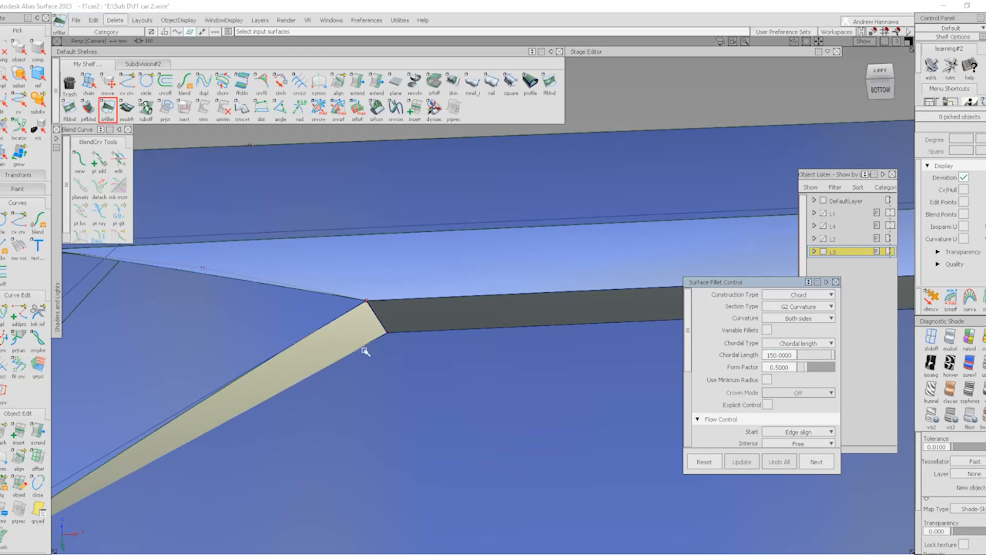
pyautogui.click(382, 313)
pyautogui.keyDown('alt'); pyautogui.keyDown('shift'); pyautogui.moveTo(542, 403); pyautogui.dragTo(467, 364); pyautogui.keyUp('shift'); pyautogui.keyUp('alt')
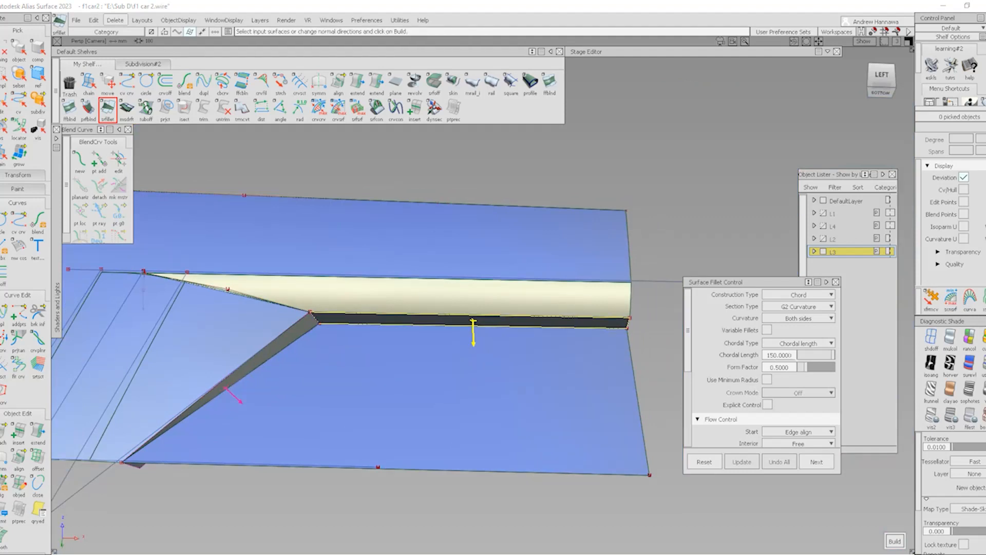
pyautogui.write('12')
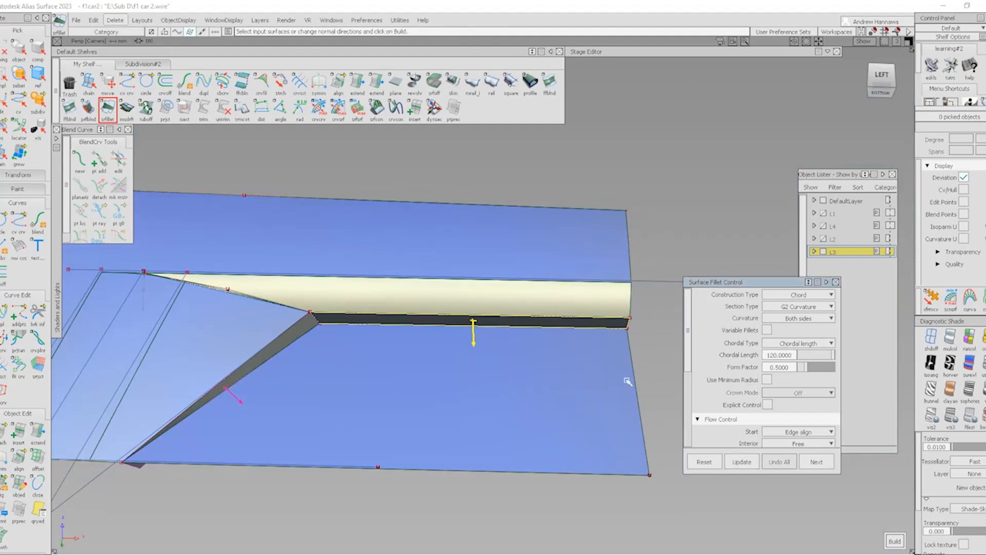
pyautogui.write('1')
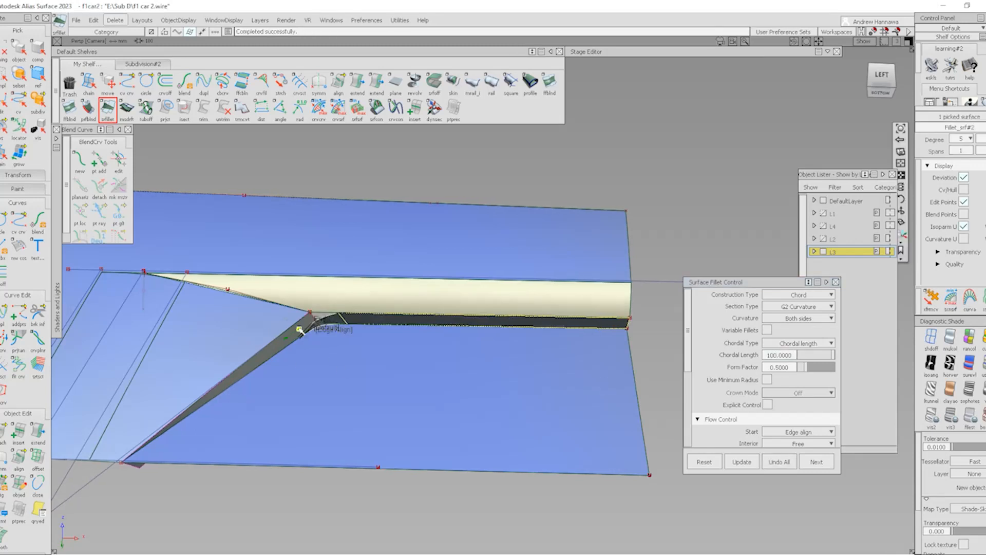
# - Set the flange fillet's start and end flow control to Edge Align and rebuild it
pyautogui.scroll(5, 333, 355)
pyautogui.click(336, 340)
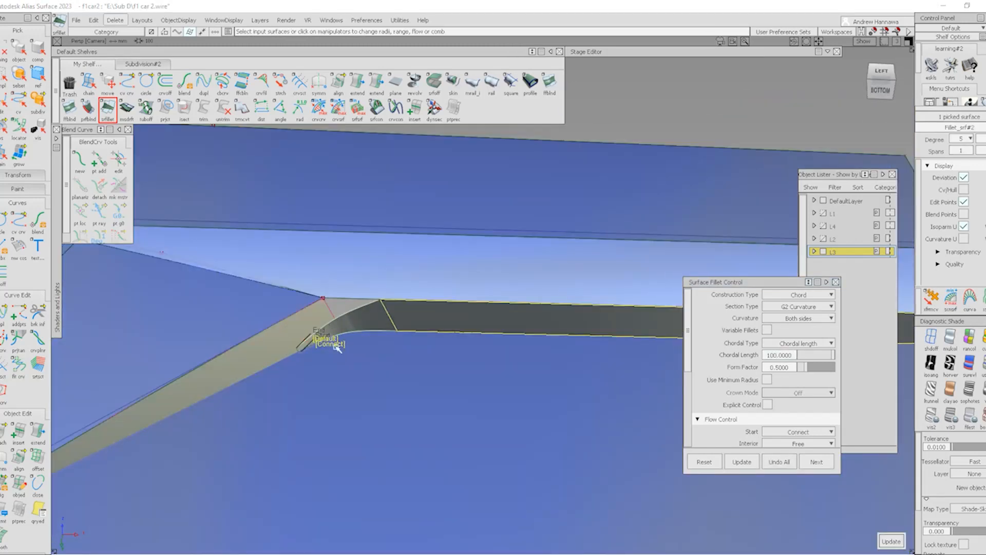
pyautogui.click(335, 344)
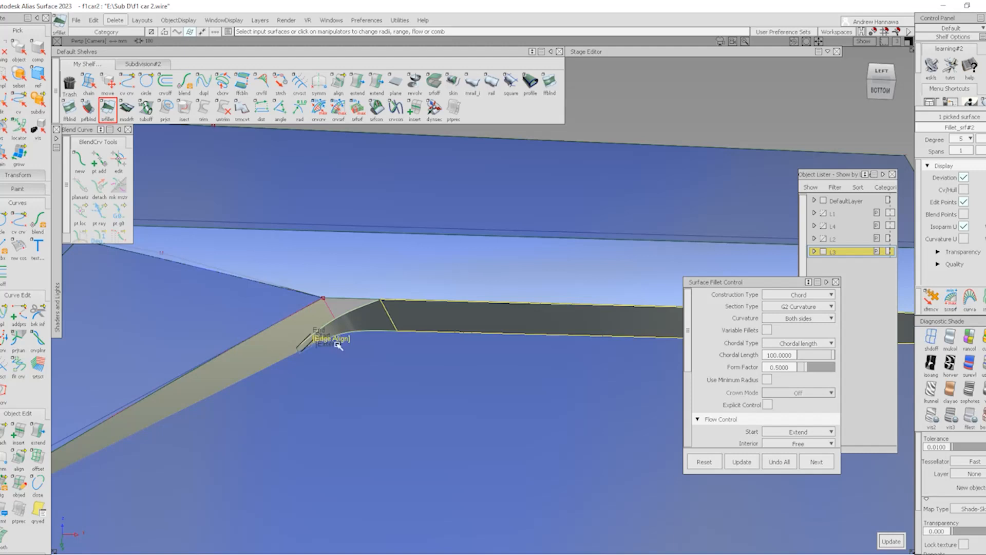
pyautogui.click(356, 372)
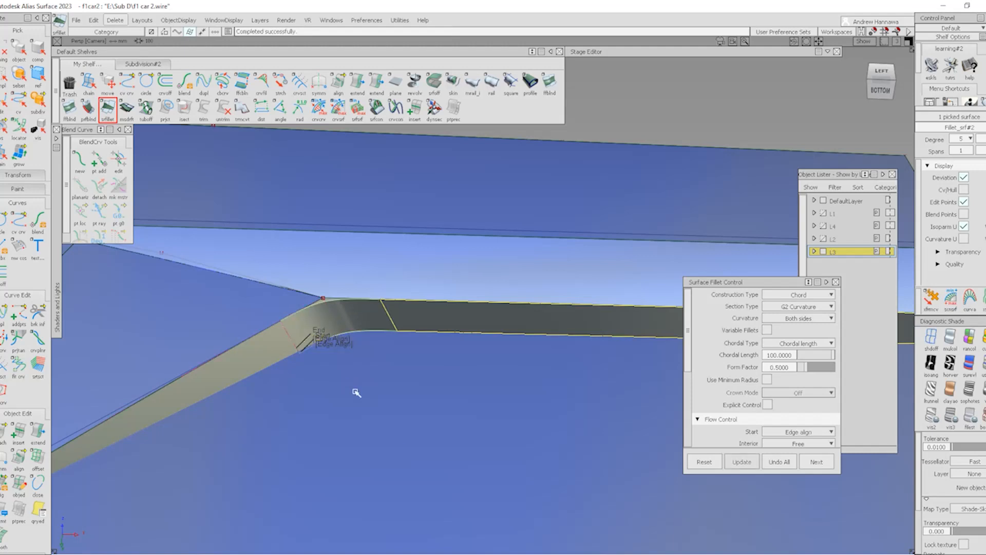
# - Set the flange fillet's chordal length to 110
pyautogui.click(435, 320)
pyautogui.moveTo(794, 356); pyautogui.dragTo(537, 383)
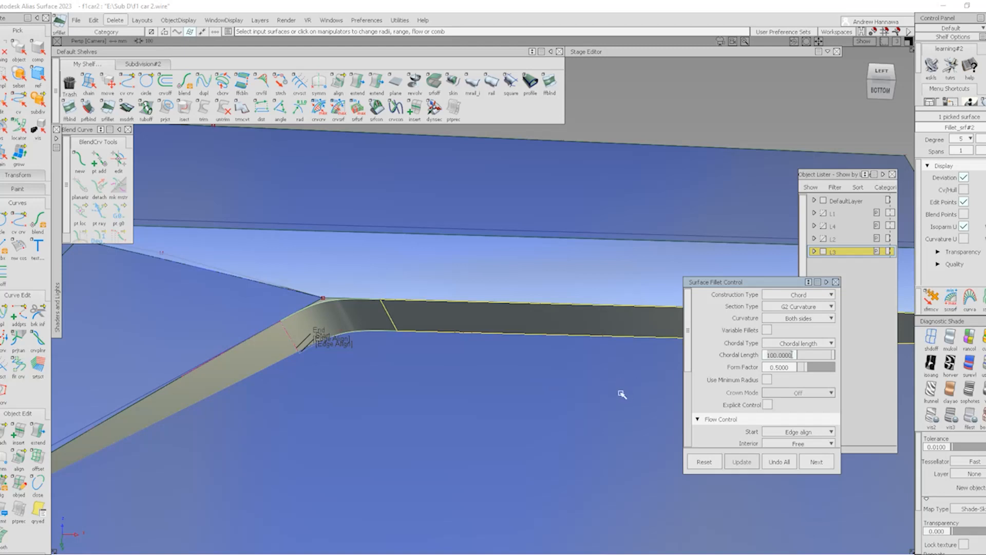
pyautogui.write('110')
pyautogui.press('Return')
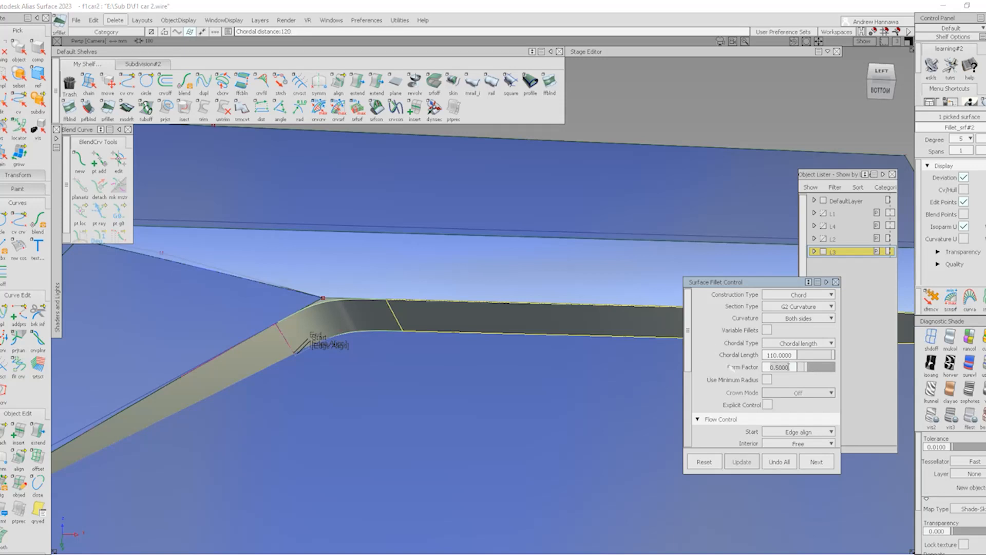
# - Set the flange fillet's form factor to 1 and try a chordal length of 120
pyautogui.write('1')
pyautogui.press('Return')
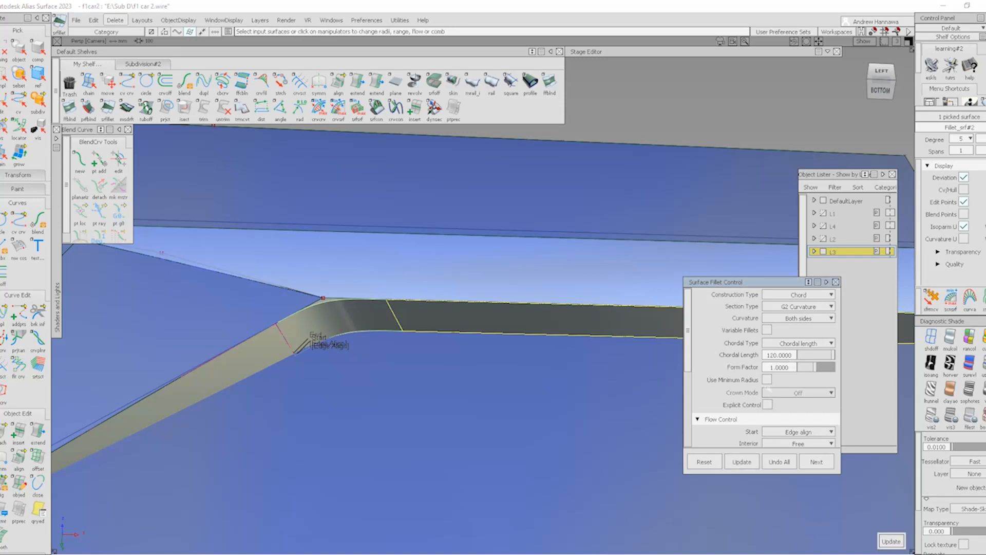
pyautogui.click(902, 539)
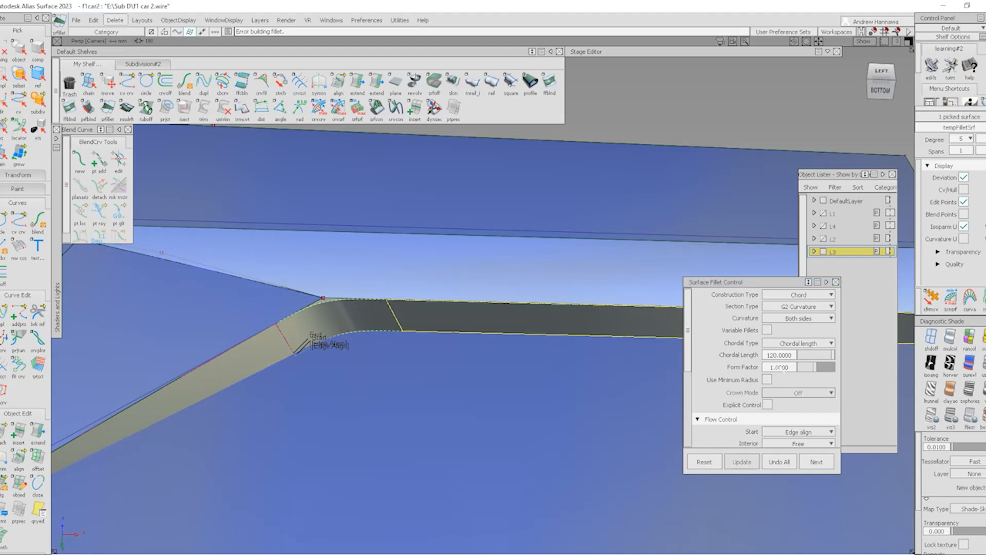
# - Set the chordal length back to 110 and accept the flange fillet
pyautogui.click(797, 355)
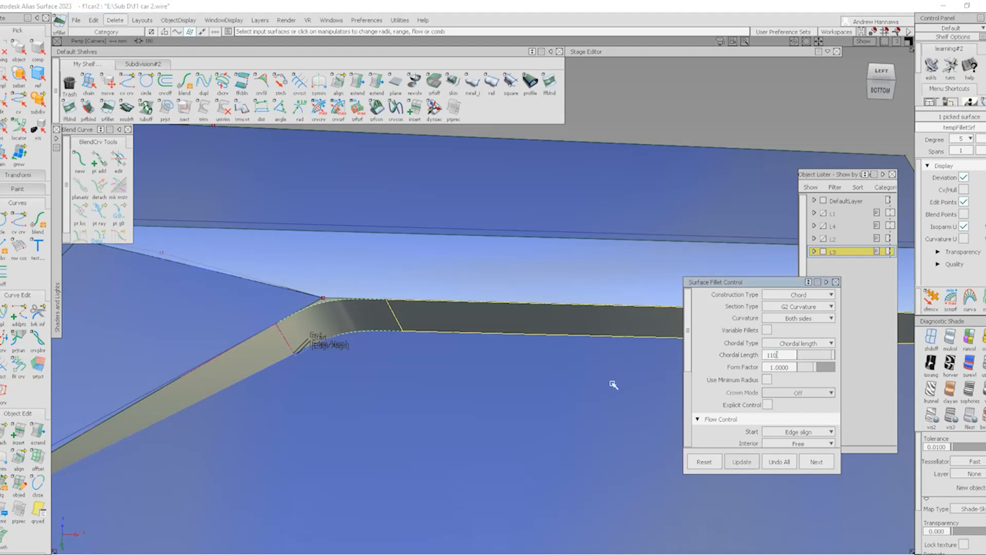
pyautogui.press('Return')
pyautogui.keyDown('ctrl'); pyautogui.keyDown('shift'); pyautogui.moveTo(304, 292); pyautogui.dragTo(338, 360); pyautogui.keyUp('shift'); pyautogui.keyUp('ctrl')
pyautogui.keyDown('alt'); pyautogui.keyDown('shift'); pyautogui.moveTo(392, 326); pyautogui.dragTo(407, 349); pyautogui.keyUp('shift'); pyautogui.keyUp('alt')
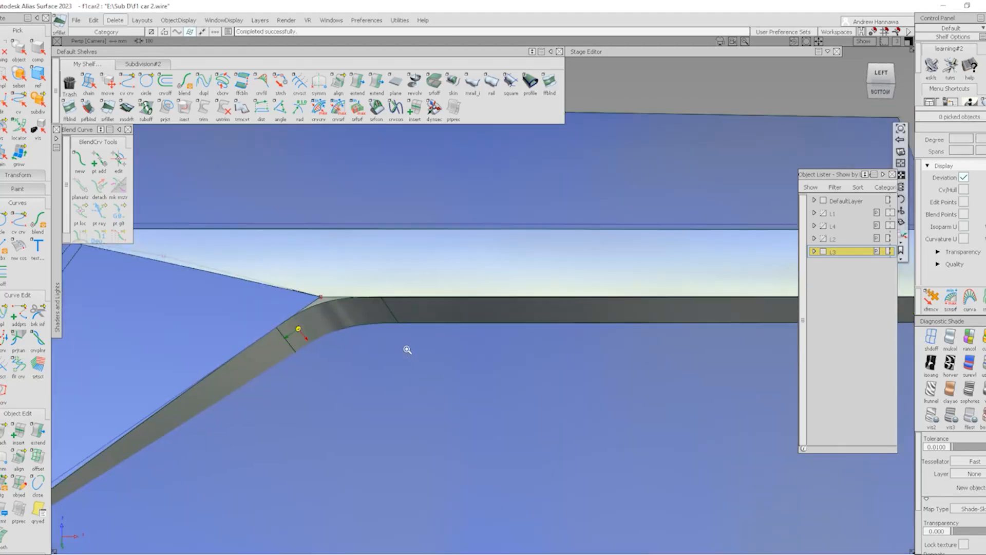
pyautogui.keyDown('alt'); pyautogui.keyDown('shift'); pyautogui.moveTo(407, 350); pyautogui.dragTo(560, 375, button='middle'); pyautogui.keyUp('shift'); pyautogui.keyUp('alt')
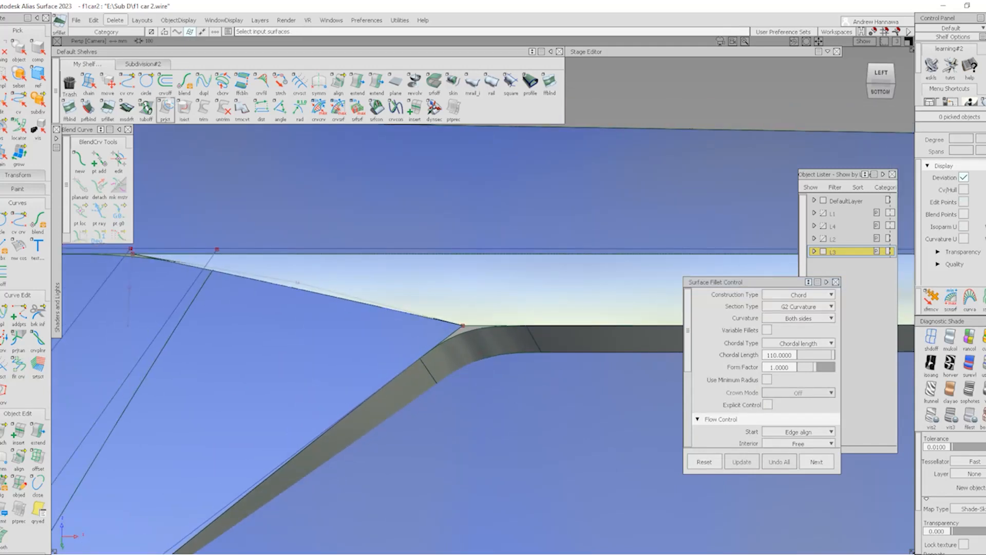
# - Draw a straight CV curve in the left view from the fillet's rear end forward across the undercut surface
pyautogui.click(127, 81)
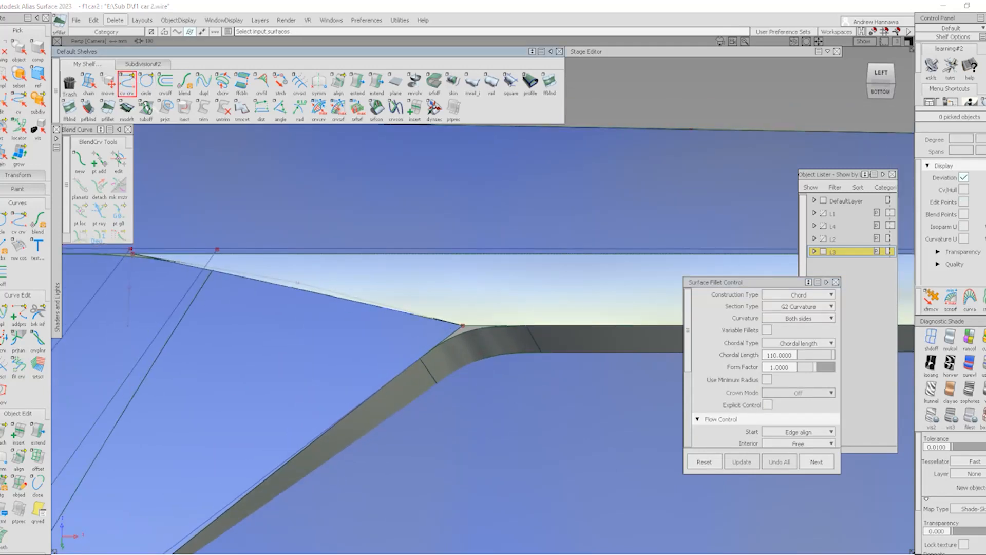
pyautogui.click(465, 335)
pyautogui.keyDown('alt'); pyautogui.keyDown('shift'); pyautogui.moveTo(522, 326); pyautogui.dragTo(735, 293); pyautogui.keyUp('shift'); pyautogui.keyUp('alt')
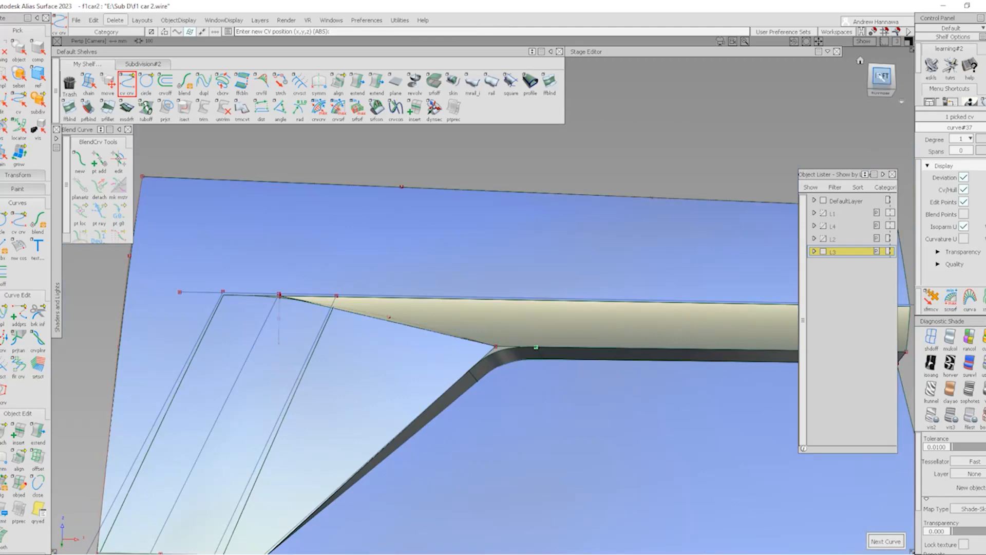
pyautogui.click(881, 77)
pyautogui.click(324, 303)
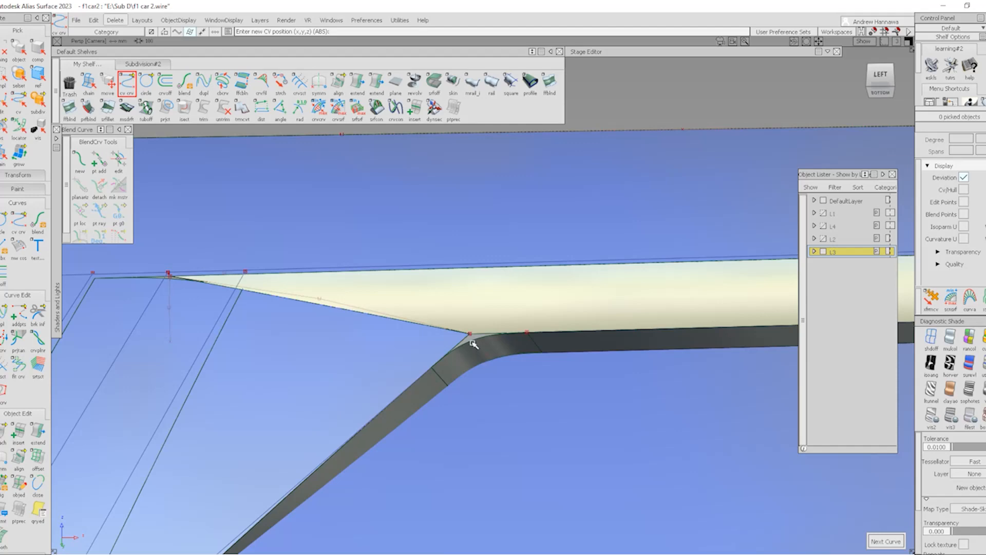
# - Draw a second straight CV curve in the left view from the fillet's front end forward across the front panel
pyautogui.click(470, 335)
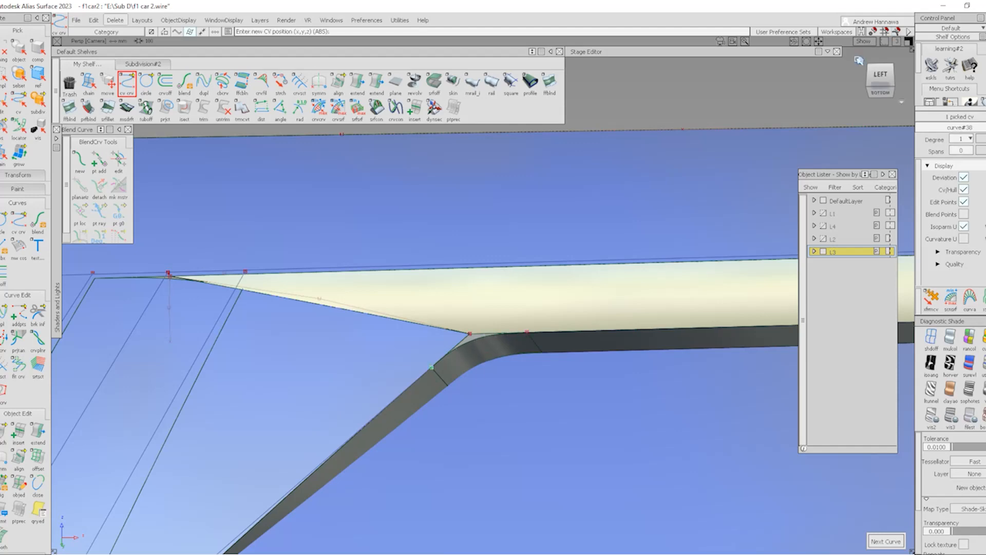
pyautogui.click(881, 77)
pyautogui.click(378, 286)
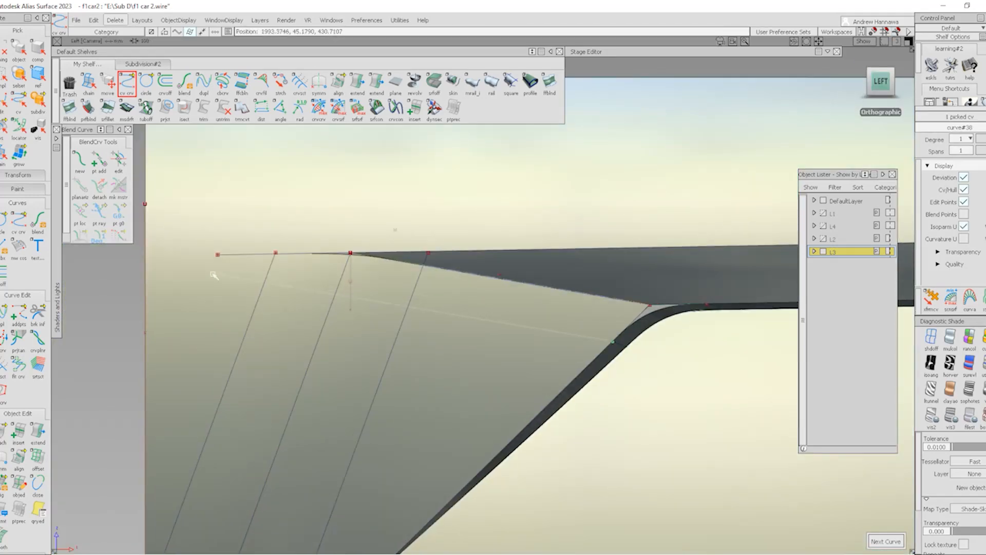
pyautogui.press('space')
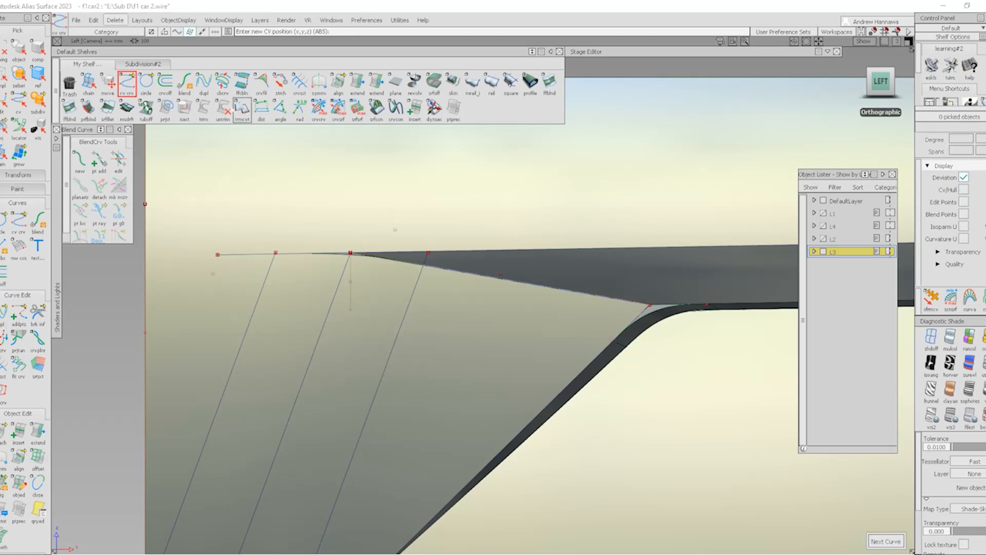
# - Project the lower straight curve along Y onto the two panel surfaces in front of the filleted corner
pyautogui.click(165, 108)
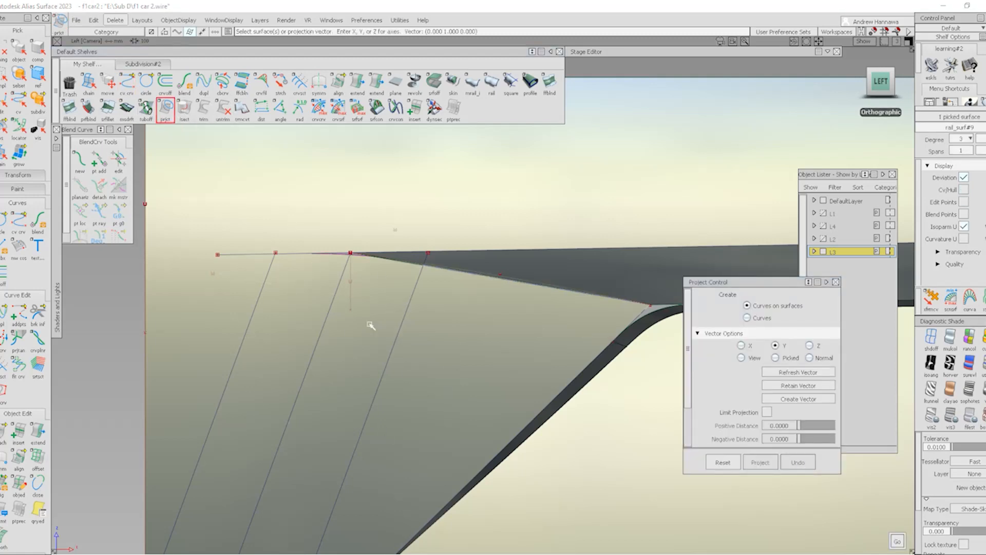
pyautogui.keyDown('alt'); pyautogui.keyDown('shift'); pyautogui.moveTo(432, 417); pyautogui.dragTo(457, 308); pyautogui.keyUp('shift'); pyautogui.keyUp('alt')
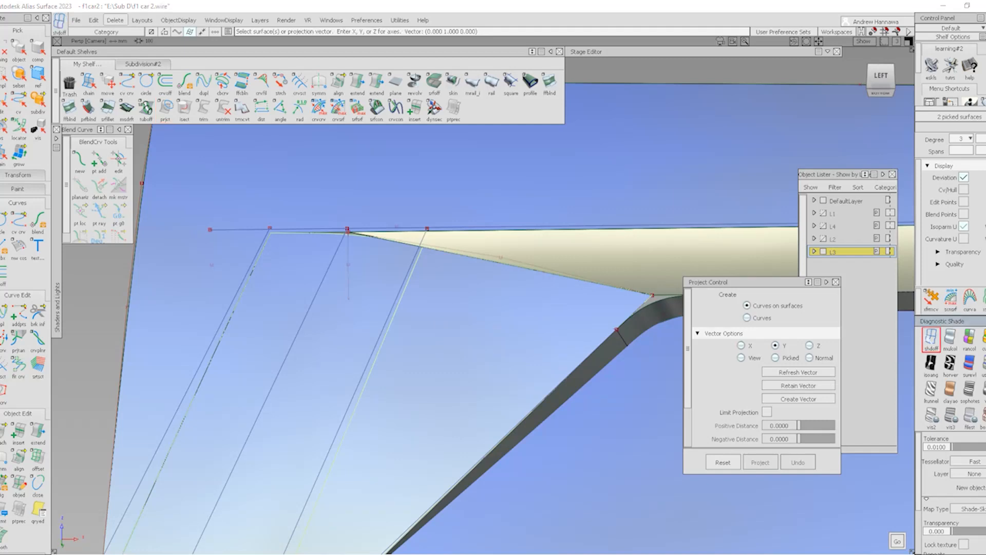
pyautogui.click(489, 288)
pyautogui.click(556, 294)
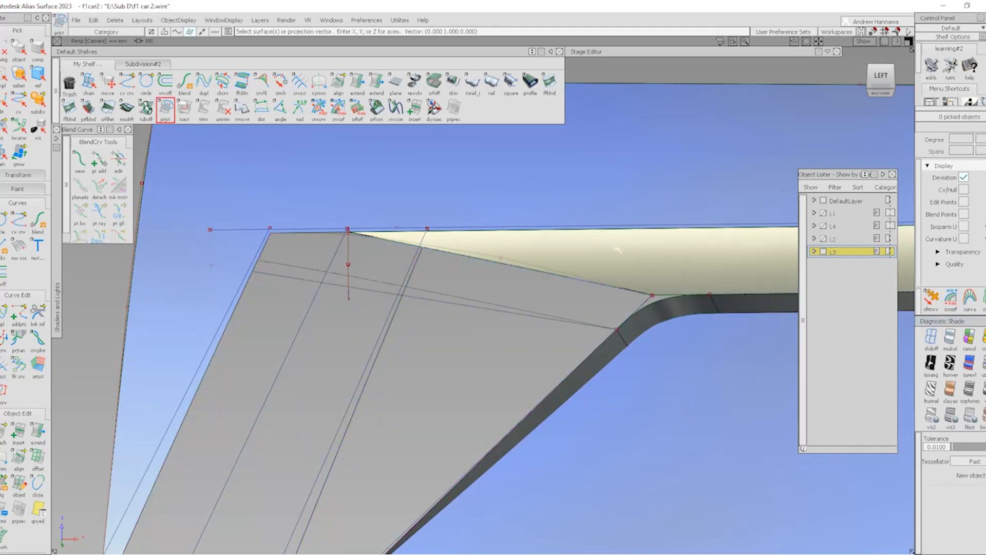
# - Project the upper straight curve from the fillet's end along Y onto the undercut surface in the left view
pyautogui.keyDown('alt'); pyautogui.keyDown('shift'); pyautogui.moveTo(625, 256); pyautogui.dragTo(454, 244, button='middle'); pyautogui.keyUp('shift'); pyautogui.keyUp('alt')
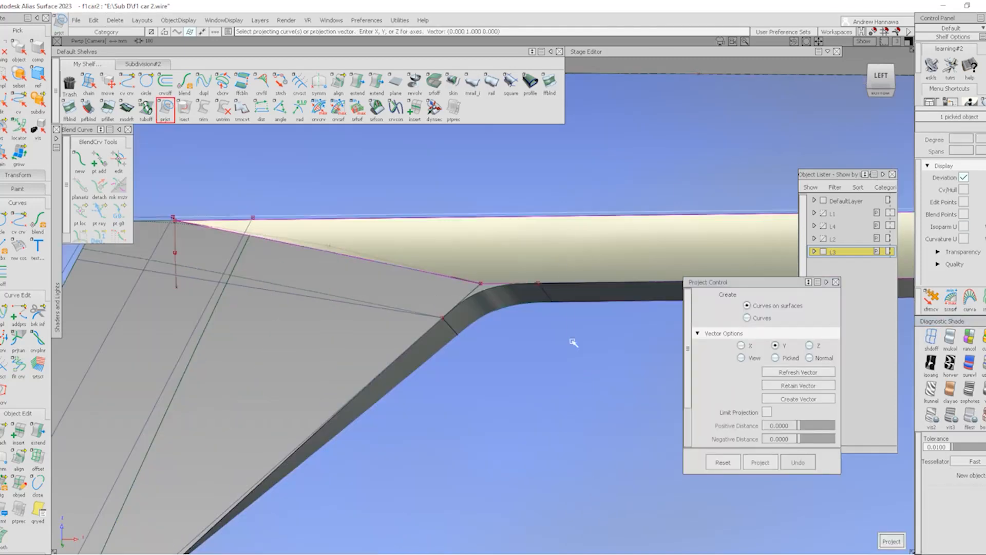
pyautogui.keyDown('ctrl'); pyautogui.keyDown('shift'); pyautogui.moveTo(565, 319); pyautogui.dragTo(571, 263); pyautogui.keyUp('shift'); pyautogui.keyUp('ctrl')
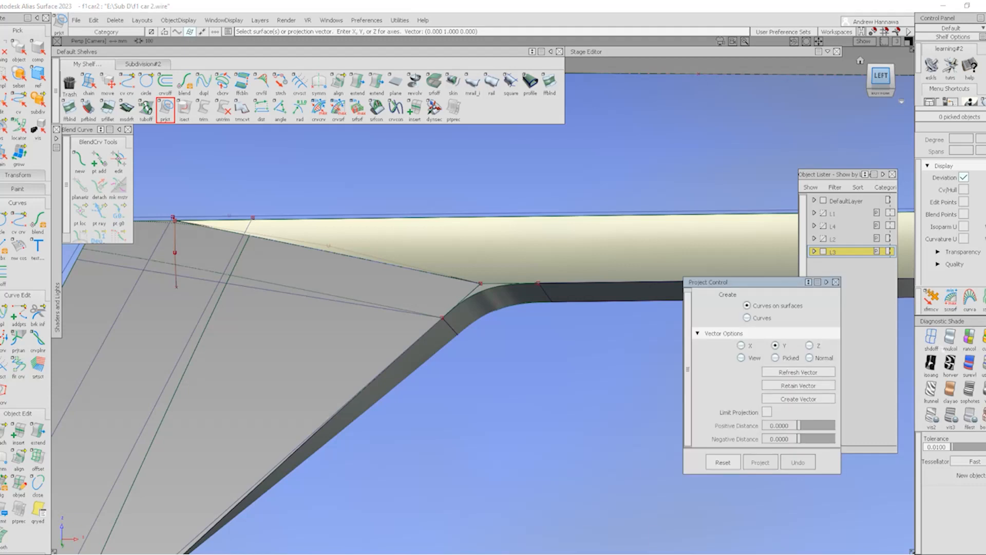
pyautogui.click(880, 77)
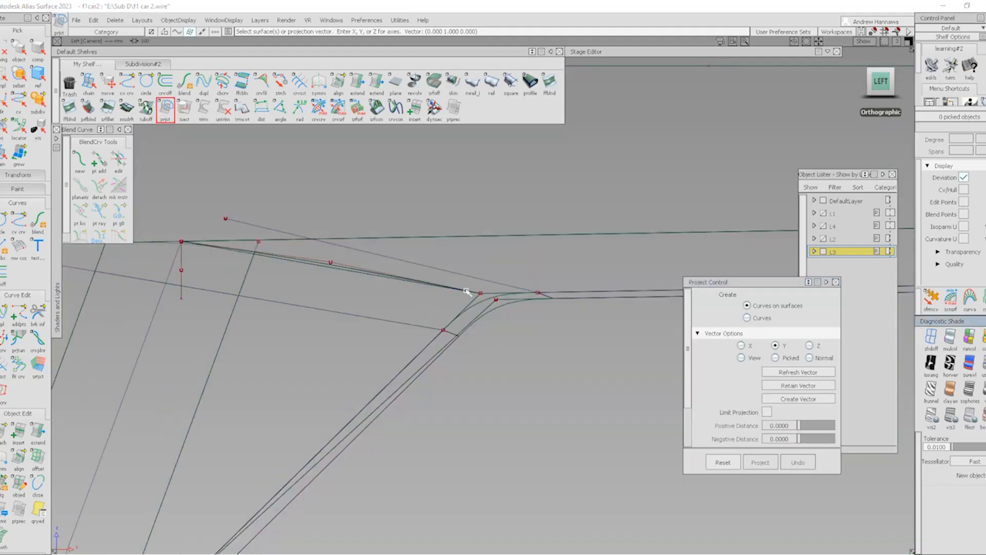
pyautogui.click(444, 280)
pyautogui.click(445, 270)
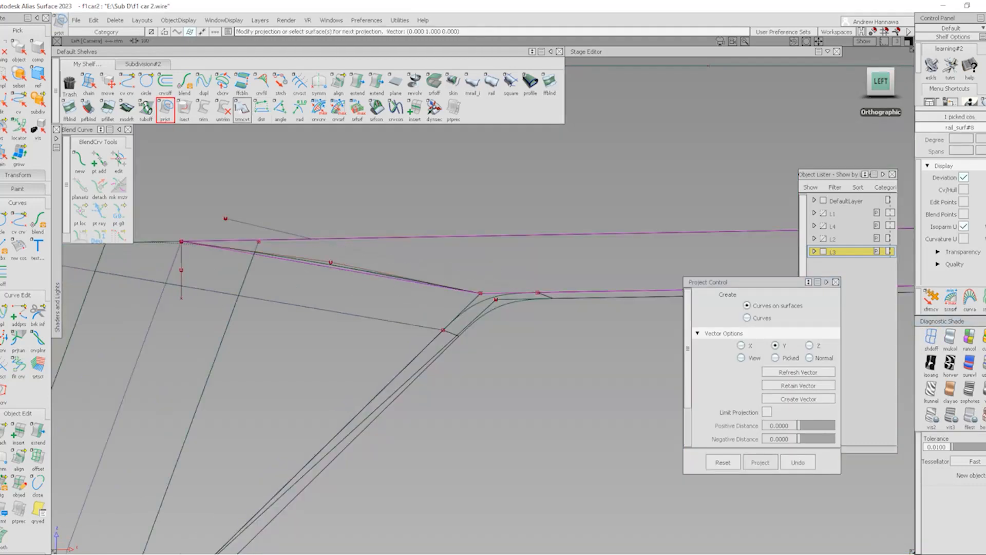
# - Trim the panel and undercut surfaces at the projected curves to open a gap around the filleted corner
pyautogui.click(204, 108)
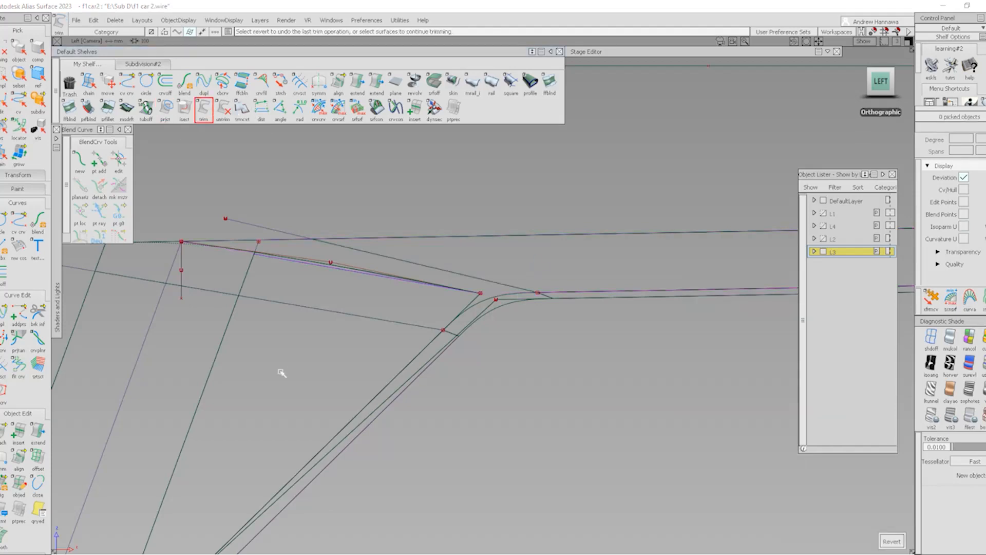
pyautogui.press('space')
pyautogui.click(218, 338)
pyautogui.press('space')
pyautogui.keyDown('alt'); pyautogui.keyDown('shift'); pyautogui.moveTo(356, 300); pyautogui.dragTo(264, 360, button='right'); pyautogui.keyUp('shift'); pyautogui.keyUp('alt')
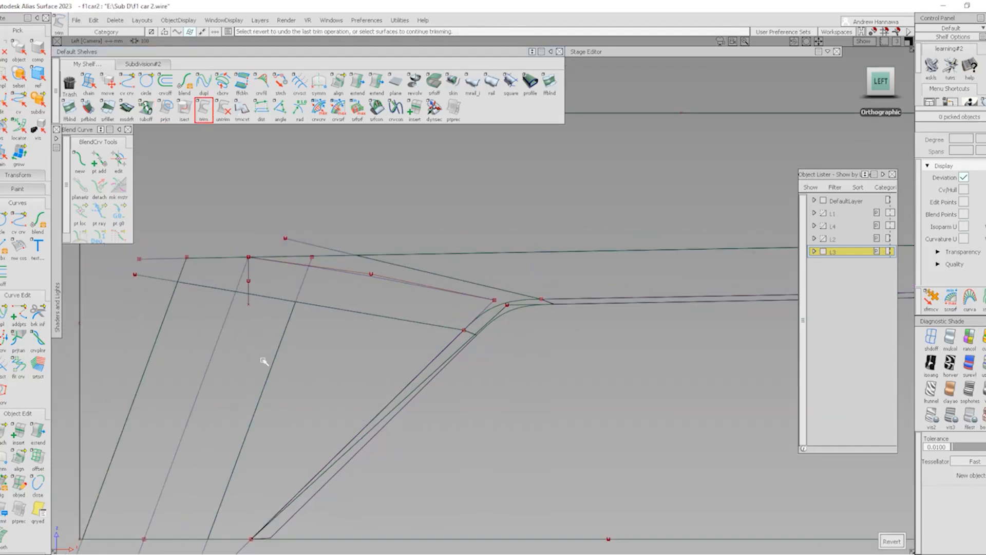
pyautogui.press('5')
pyautogui.keyDown('alt'); pyautogui.keyDown('shift'); pyautogui.moveTo(411, 333); pyautogui.dragTo(427, 252); pyautogui.keyUp('shift'); pyautogui.keyUp('alt')
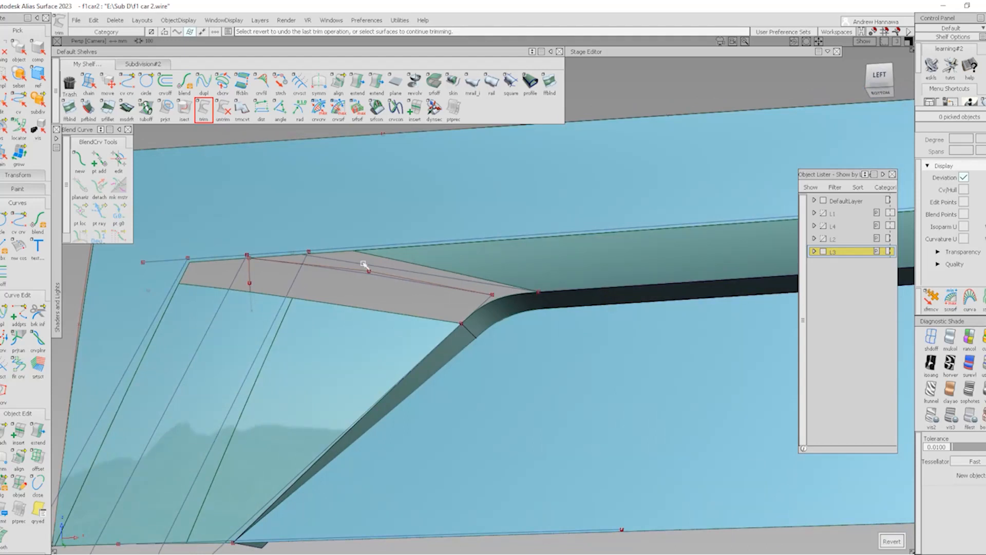
# - Delete the construction curves around the trimmed corner opening
pyautogui.keyDown('ctrl'); pyautogui.keyDown('shift'); pyautogui.moveTo(351, 336); pyautogui.dragTo(264, 280); pyautogui.keyUp('shift'); pyautogui.keyUp('ctrl')
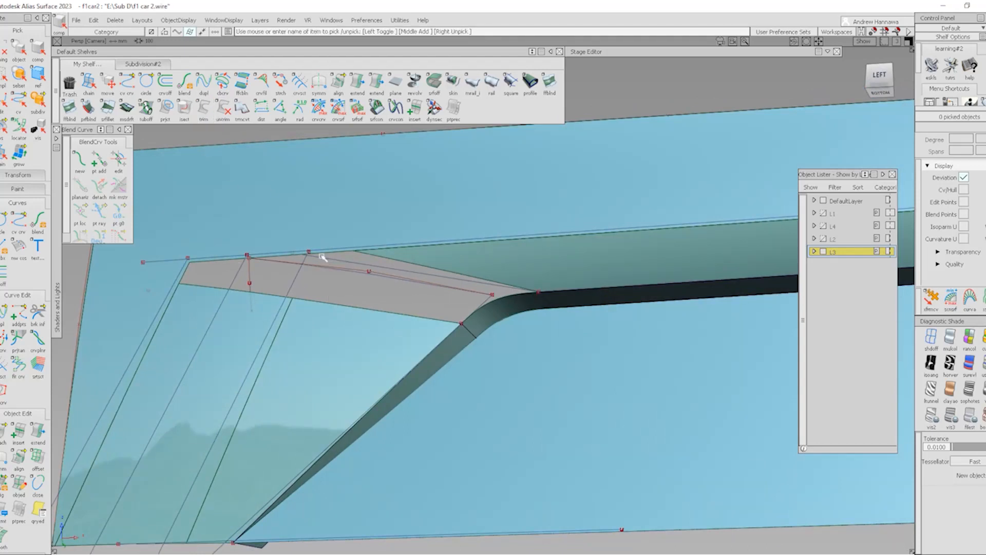
pyautogui.keyDown('alt'); pyautogui.keyDown('shift'); pyautogui.moveTo(320, 258); pyautogui.dragTo(284, 268, button='right'); pyautogui.keyUp('shift'); pyautogui.keyUp('alt')
pyautogui.keyDown('ctrl'); pyautogui.keyDown('shift'); pyautogui.moveTo(285, 268); pyautogui.dragTo(282, 302); pyautogui.keyUp('shift'); pyautogui.keyUp('ctrl')
pyautogui.moveTo(247, 231); pyautogui.dragTo(583, 380)
pyautogui.press('Delete')
# - Create a G2 Freeform Blend between the lower panel's and undercut's trimmed edges, with edge-aligned end flow and default start flow
pyautogui.keyDown('alt'); pyautogui.keyDown('shift'); pyautogui.click(377, 266); pyautogui.keyUp('shift'); pyautogui.keyUp('alt')
pyautogui.keyDown('alt'); pyautogui.keyDown('shift'); pyautogui.moveTo(378, 266); pyautogui.dragTo(423, 321, button='right'); pyautogui.keyUp('shift'); pyautogui.keyUp('alt')
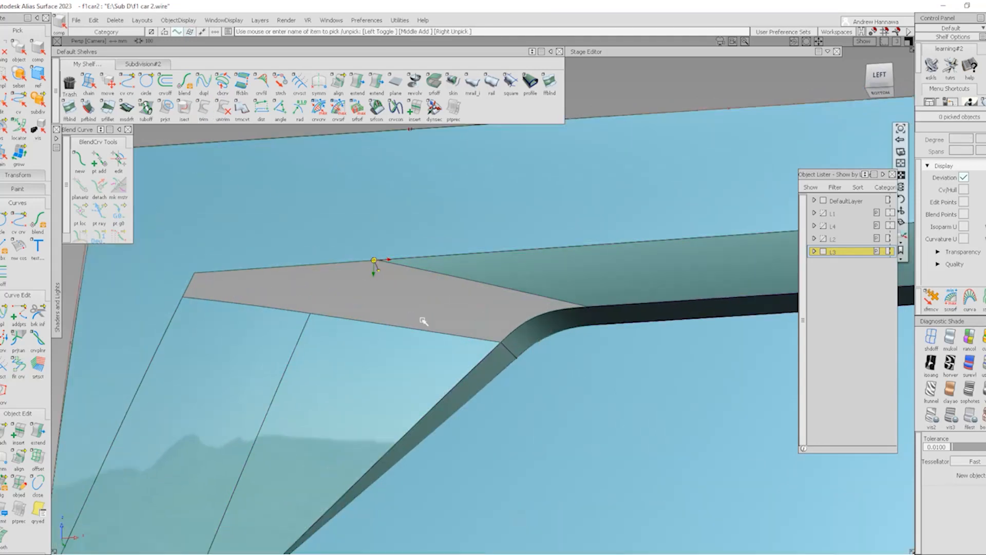
pyautogui.keyDown('alt'); pyautogui.keyDown('shift'); pyautogui.moveTo(423, 322); pyautogui.dragTo(468, 326); pyautogui.keyUp('shift'); pyautogui.keyUp('alt')
pyautogui.keyDown('alt'); pyautogui.keyDown('shift'); pyautogui.moveTo(504, 322); pyautogui.dragTo(471, 347, button='right'); pyautogui.keyUp('shift'); pyautogui.keyUp('alt')
pyautogui.keyDown('alt'); pyautogui.keyDown('shift'); pyautogui.moveTo(471, 348); pyautogui.dragTo(443, 314); pyautogui.keyUp('shift'); pyautogui.keyUp('alt')
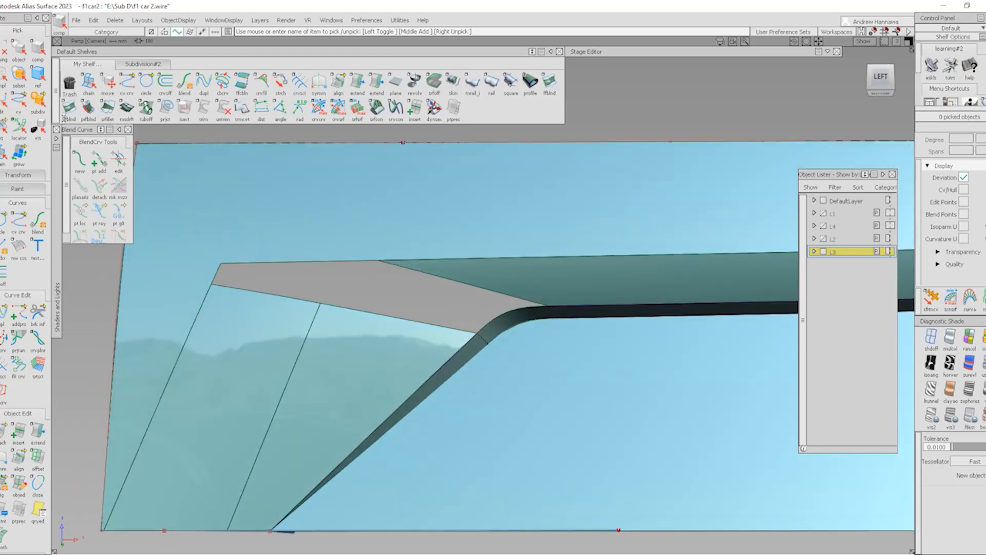
pyautogui.click(69, 109)
pyautogui.click(406, 317)
pyautogui.click(454, 279)
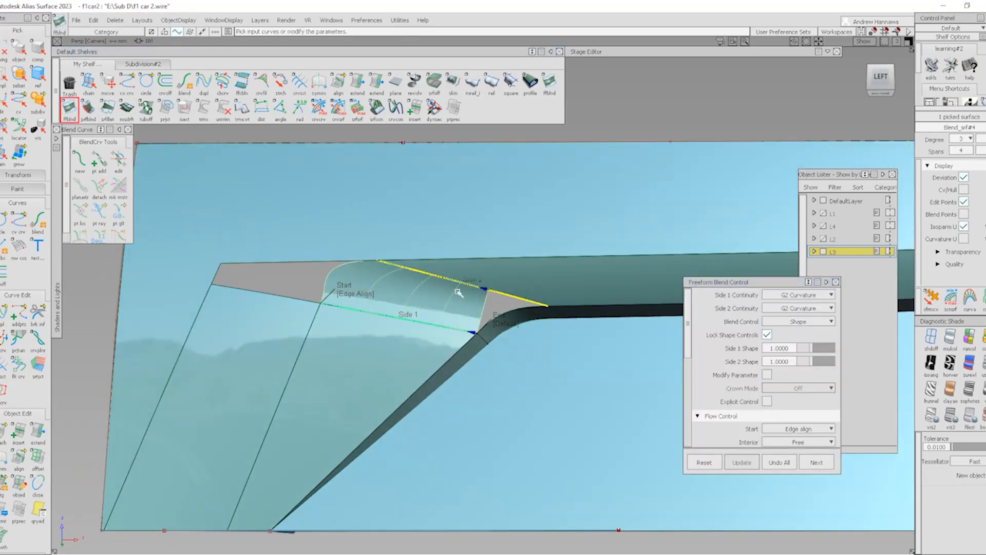
pyautogui.click(516, 325)
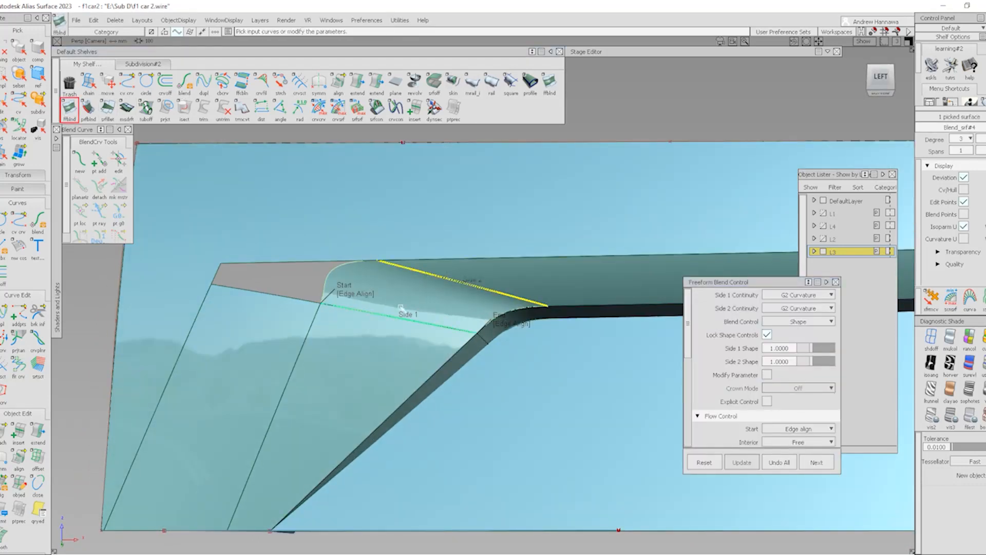
pyautogui.click(362, 294)
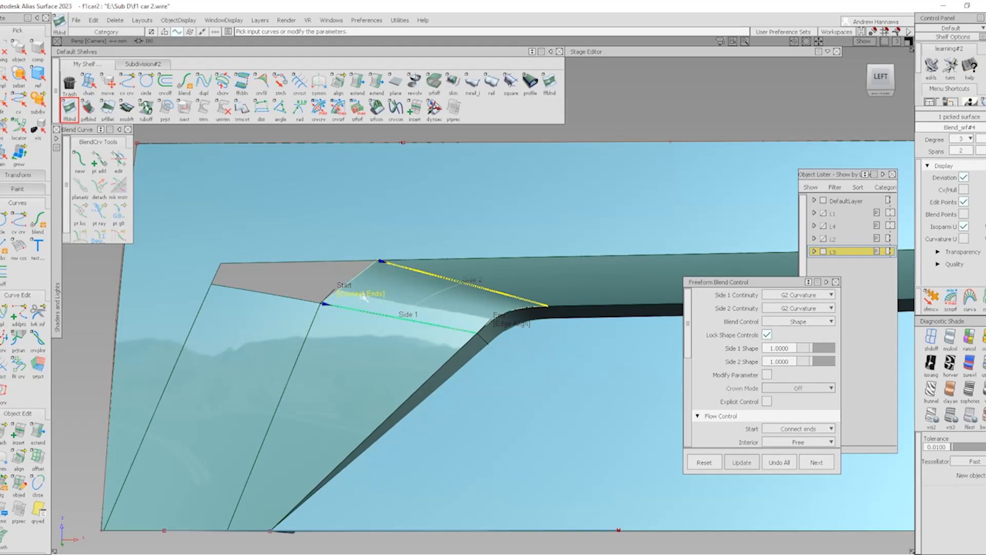
pyautogui.click(362, 294)
# - Create a second Freeform Blend at the opening's front end, with G2 side 1, G0 side 2, edge-aligned end and default start
pyautogui.moveTo(419, 341)
pyautogui.keyDown('ctrl'); pyautogui.keyDown('shift'); pyautogui.mouseDown()
pyautogui.moveTo(430, 413)
pyautogui.moveTo(513, 396)
pyautogui.moveTo(382, 264)
pyautogui.moveTo(288, 231)
pyautogui.mouseUp(); pyautogui.keyUp('shift'); pyautogui.keyUp('ctrl')
pyautogui.keyDown('alt'); pyautogui.keyDown('shift'); pyautogui.moveTo(373, 282); pyautogui.dragTo(440, 291, button='middle'); pyautogui.keyUp('shift'); pyautogui.keyUp('alt')
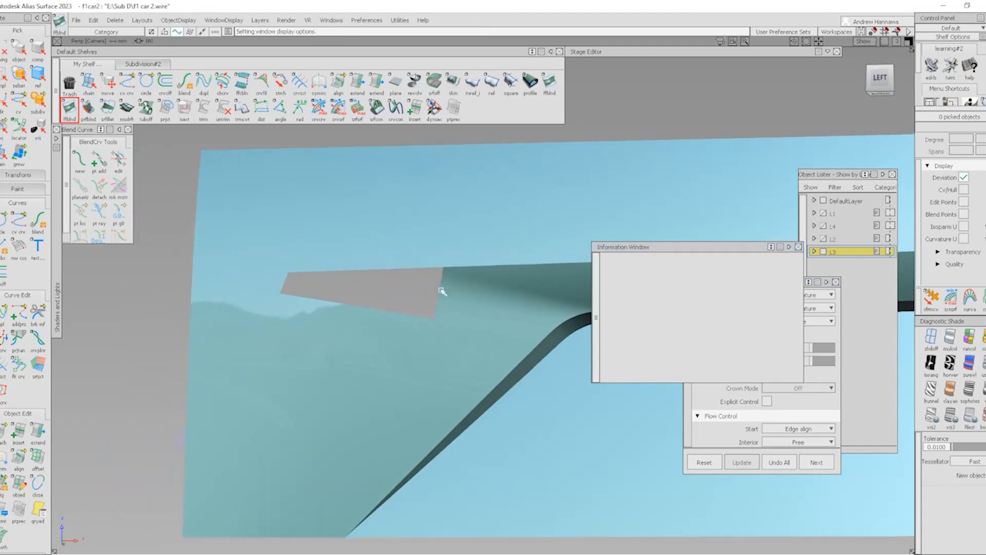
pyautogui.keyDown('ctrl'); pyautogui.keyDown('shift'); pyautogui.moveTo(457, 311); pyautogui.dragTo(496, 337, button='right'); pyautogui.keyUp('shift'); pyautogui.keyUp('ctrl')
pyautogui.click(798, 247)
pyautogui.keyDown('alt'); pyautogui.keyDown('shift'); pyautogui.moveTo(531, 277); pyautogui.dragTo(383, 281, button='middle'); pyautogui.keyUp('shift'); pyautogui.keyUp('alt')
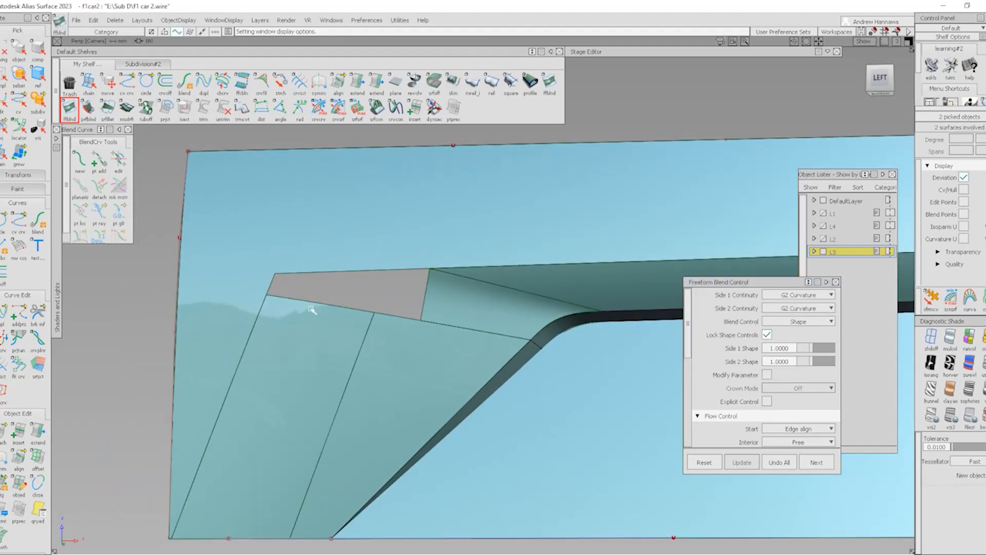
pyautogui.click(373, 310)
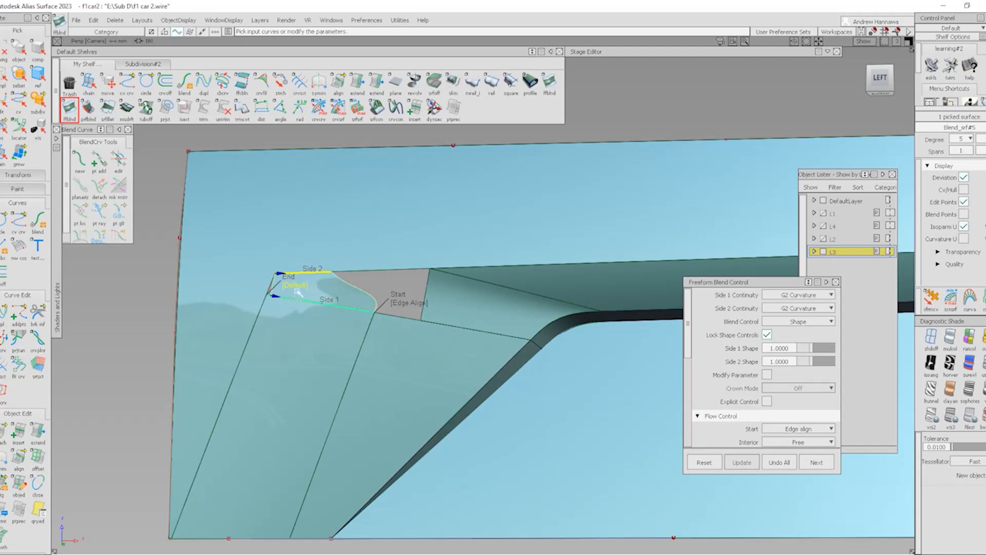
pyautogui.click(404, 304)
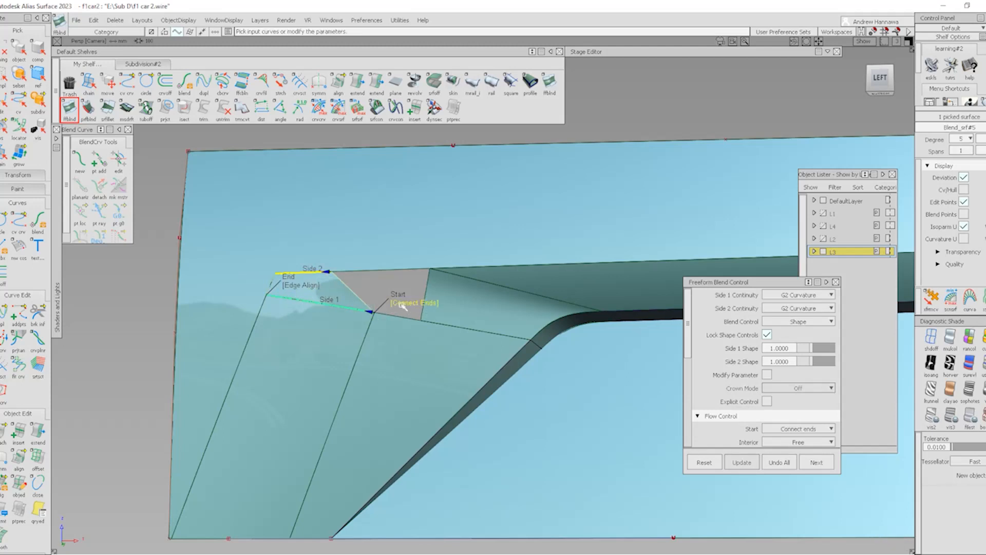
pyautogui.click(404, 304)
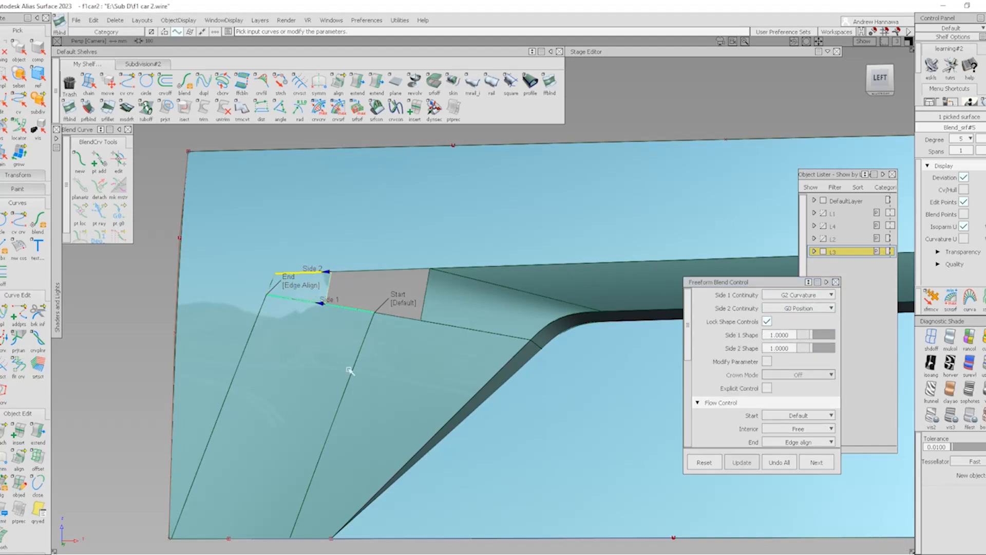
# - Fill the remaining gap with a Profile Blend using both blends' facing edges as profiles, G0 along the upper edge and G2 along the lower
pyautogui.keyDown('alt'); pyautogui.keyDown('shift'); pyautogui.moveTo(409, 378); pyautogui.dragTo(492, 332); pyautogui.keyUp('shift'); pyautogui.keyUp('alt')
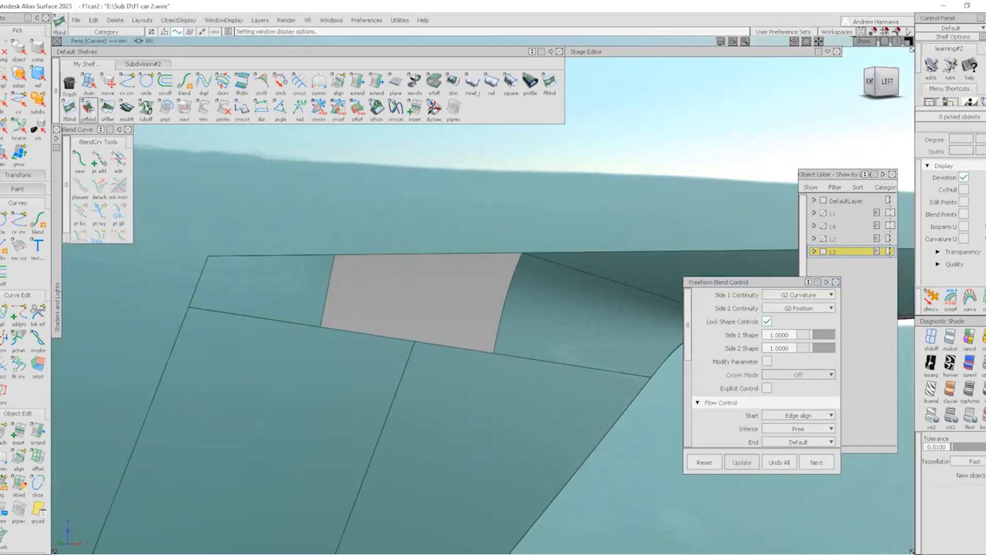
pyautogui.click(89, 109)
pyautogui.moveTo(412, 230); pyautogui.dragTo(402, 288)
pyautogui.moveTo(390, 280); pyautogui.dragTo(357, 349)
pyautogui.moveTo(443, 332); pyautogui.dragTo(442, 371)
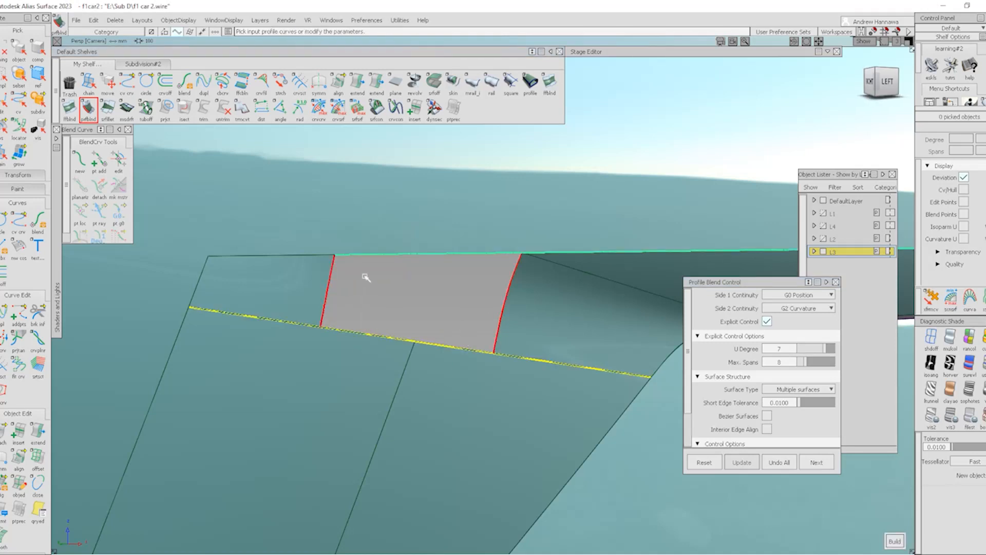
pyautogui.keyDown('alt'); pyautogui.keyDown('shift'); pyautogui.moveTo(526, 315); pyautogui.dragTo(474, 311, button='middle'); pyautogui.keyUp('shift'); pyautogui.keyUp('alt')
pyautogui.keyDown('ctrl'); pyautogui.keyDown('shift'); pyautogui.moveTo(454, 280); pyautogui.dragTo(455, 279); pyautogui.keyUp('shift'); pyautogui.keyUp('ctrl')
# - Examine the shading flow across the blended corner surfaces from several angles
pyautogui.moveTo(455, 279)
pyautogui.keyDown('alt'); pyautogui.keyDown('shift'); pyautogui.mouseDown()
pyautogui.moveTo(445, 293)
pyautogui.moveTo(454, 288)
pyautogui.mouseUp(); pyautogui.keyUp('shift'); pyautogui.keyUp('alt')
pyautogui.keyDown('ctrl'); pyautogui.keyDown('shift'); pyautogui.moveTo(502, 358); pyautogui.dragTo(407, 272); pyautogui.keyUp('shift'); pyautogui.keyUp('ctrl')
pyautogui.keyDown('alt'); pyautogui.keyDown('shift'); pyautogui.moveTo(407, 272); pyautogui.dragTo(406, 332); pyautogui.keyUp('shift'); pyautogui.keyUp('alt')
pyautogui.keyDown('alt'); pyautogui.keyDown('shift'); pyautogui.moveTo(405, 332); pyautogui.dragTo(343, 343, button='right'); pyautogui.keyUp('shift'); pyautogui.keyUp('alt')
pyautogui.keyDown('ctrl'); pyautogui.keyDown('shift'); pyautogui.moveTo(388, 375); pyautogui.dragTo(297, 324); pyautogui.keyUp('shift'); pyautogui.keyUp('ctrl')
pyautogui.keyDown('alt'); pyautogui.keyDown('shift'); pyautogui.moveTo(297, 324); pyautogui.dragTo(366, 307, button='right'); pyautogui.keyUp('shift'); pyautogui.keyUp('alt')
pyautogui.keyDown('alt'); pyautogui.keyDown('shift'); pyautogui.moveTo(366, 307); pyautogui.dragTo(392, 335); pyautogui.keyUp('shift'); pyautogui.keyUp('alt')
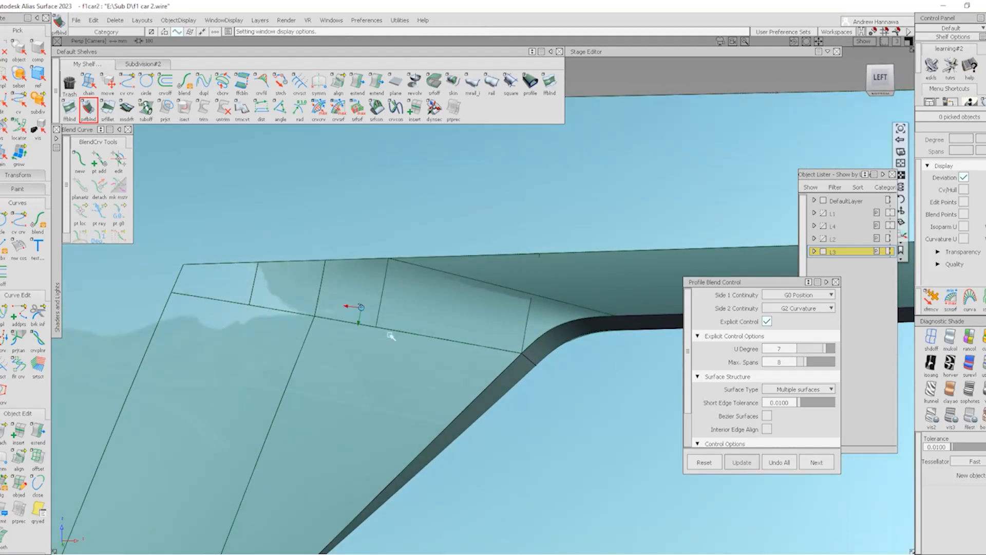
# - Project the forward edge of the rear blend along Y onto the overlapping profile blend surface
pyautogui.keyDown('alt'); pyautogui.keyDown('shift'); pyautogui.moveTo(392, 335); pyautogui.dragTo(447, 328, button='right'); pyautogui.keyUp('shift'); pyautogui.keyUp('alt')
pyautogui.keyDown('ctrl'); pyautogui.keyDown('shift'); pyautogui.moveTo(280, 221); pyautogui.dragTo(189, 157); pyautogui.keyUp('shift'); pyautogui.keyUp('ctrl')
pyautogui.click(165, 109)
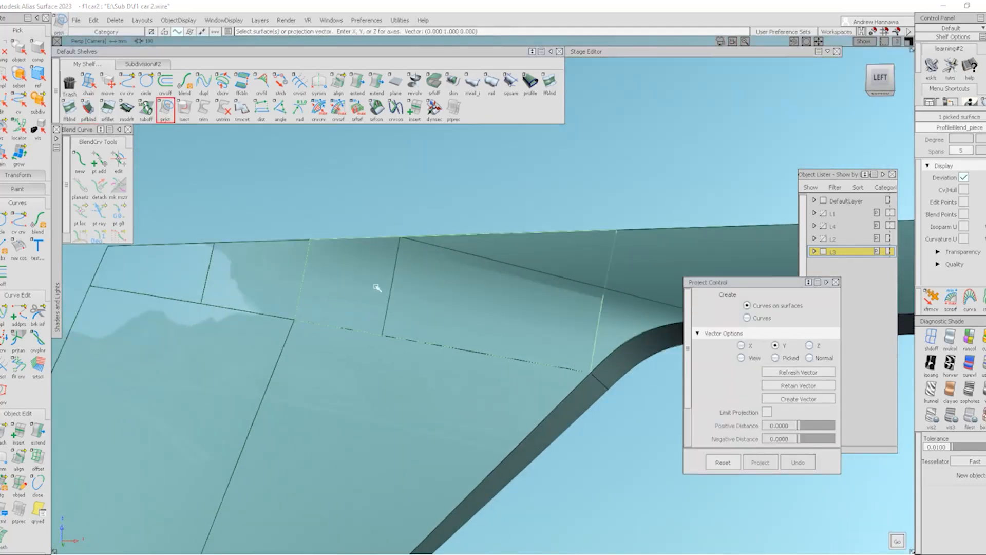
pyautogui.click(396, 275)
pyautogui.click(396, 318)
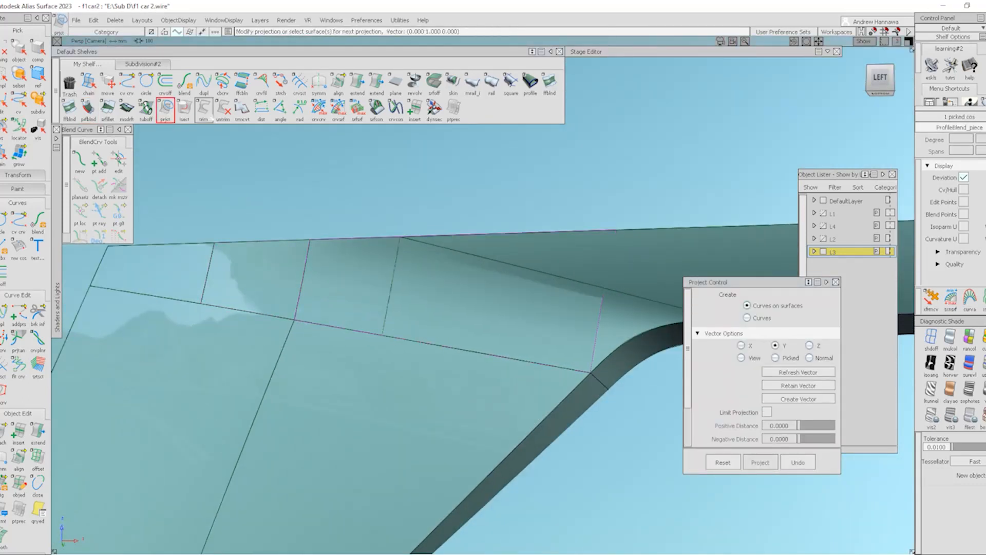
# - Trim-convert the profile blend's gap portion to a surface of degree 7 by 5 with 5 by 1 spans, keeping originals
pyautogui.keyDown('ctrl'); pyautogui.keyDown('shift'); pyautogui.moveTo(370, 230); pyautogui.dragTo(384, 337); pyautogui.keyUp('shift'); pyautogui.keyUp('ctrl')
pyautogui.keyDown('ctrl'); pyautogui.keyDown('shift'); pyautogui.moveTo(376, 291); pyautogui.dragTo(402, 238); pyautogui.keyUp('shift'); pyautogui.keyUp('ctrl')
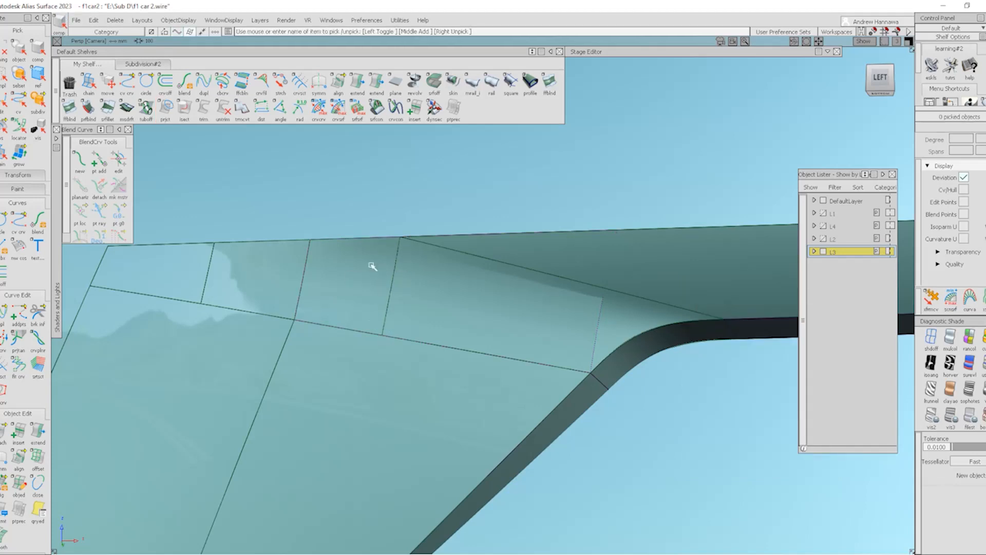
pyautogui.doubleClick(242, 110)
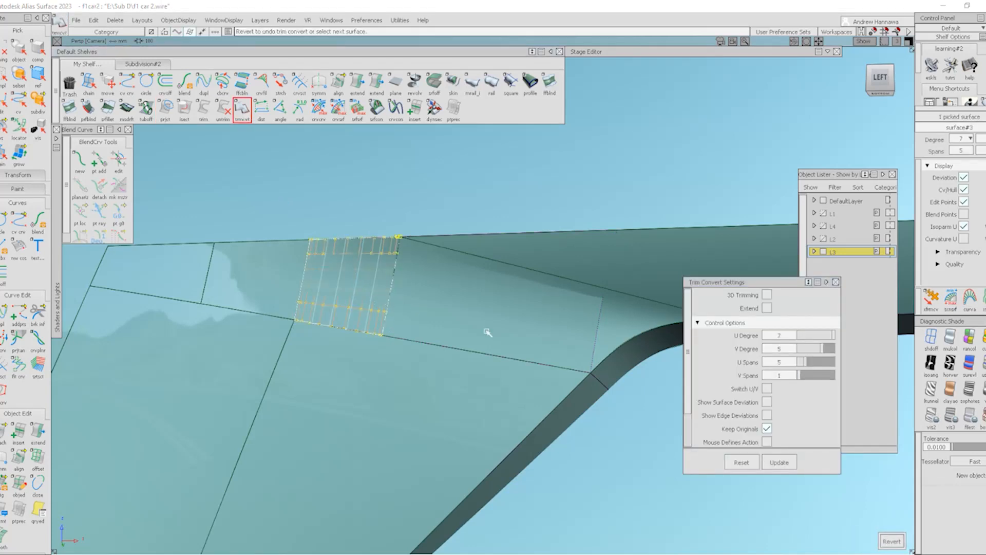
# - Delete the original profile blend piece that overlaps the rear blend
pyautogui.keyDown('ctrl'); pyautogui.keyDown('shift'); pyautogui.moveTo(575, 403); pyautogui.dragTo(606, 283); pyautogui.keyUp('shift'); pyautogui.keyUp('ctrl')
pyautogui.click(598, 325)
pyautogui.press('Delete')
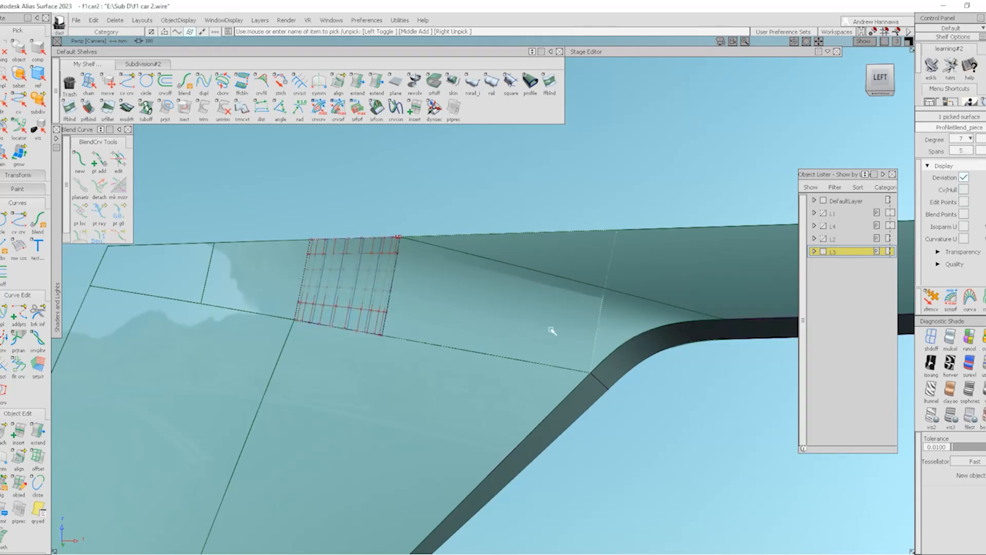
pyautogui.press('Return')
pyautogui.click(362, 307)
pyautogui.press('Delete')
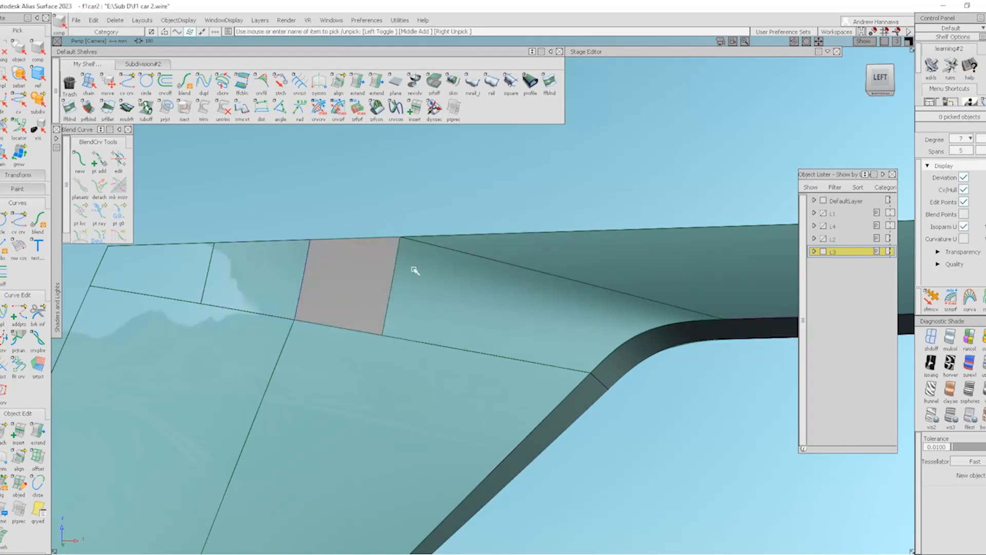
pyautogui.hotkey('ctrl', 'z')
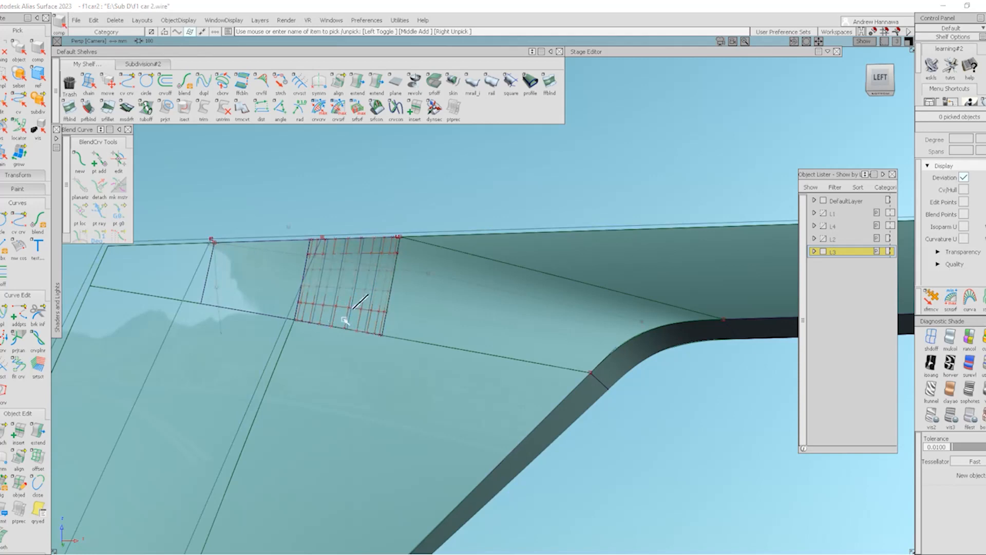
pyautogui.click(369, 308)
pyautogui.press('Delete')
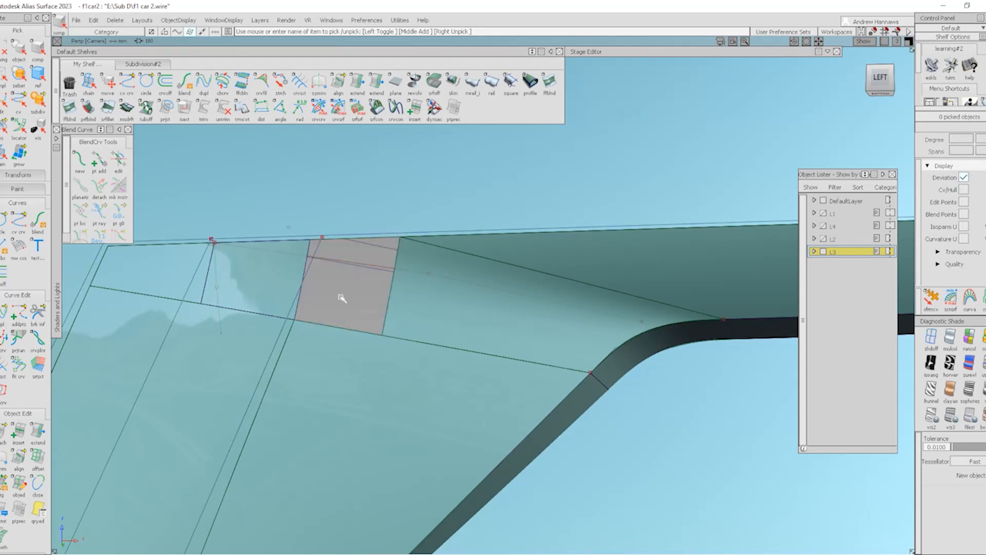
pyautogui.hotkey('ctrl', 'z')
# - Rebuild the converted gap patch with a single span and degree 5 in place of its converted structure
pyautogui.click(385, 277)
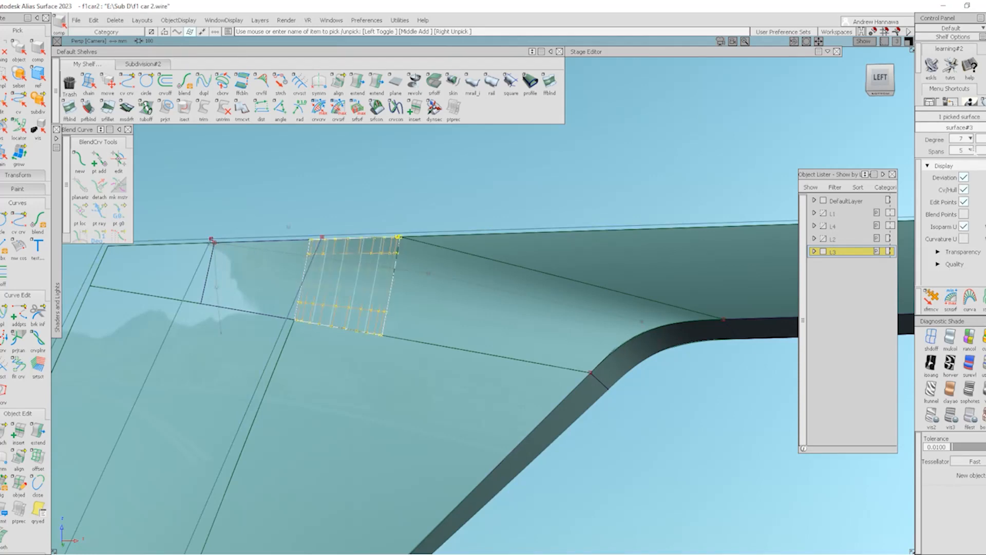
pyautogui.click(970, 150)
pyautogui.click(968, 187)
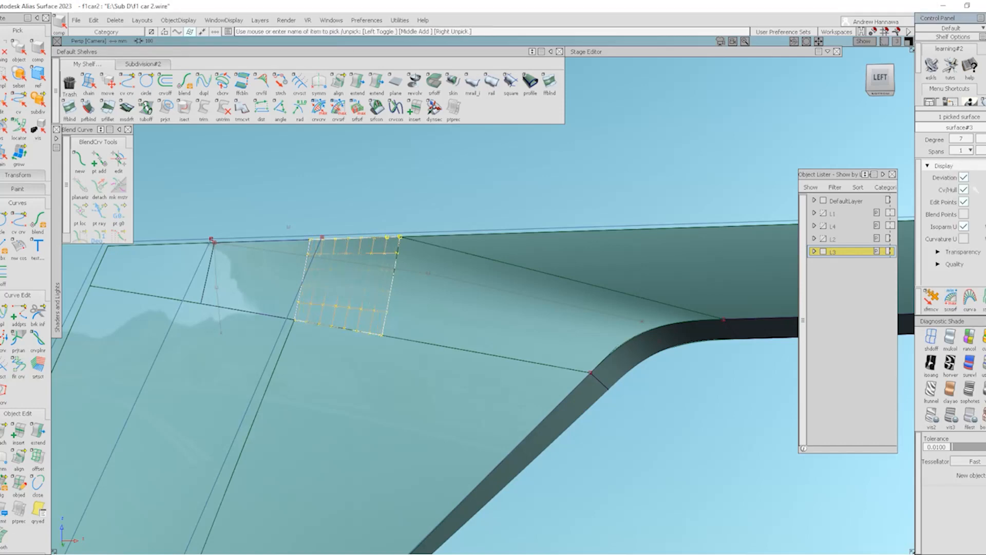
pyautogui.click(965, 139)
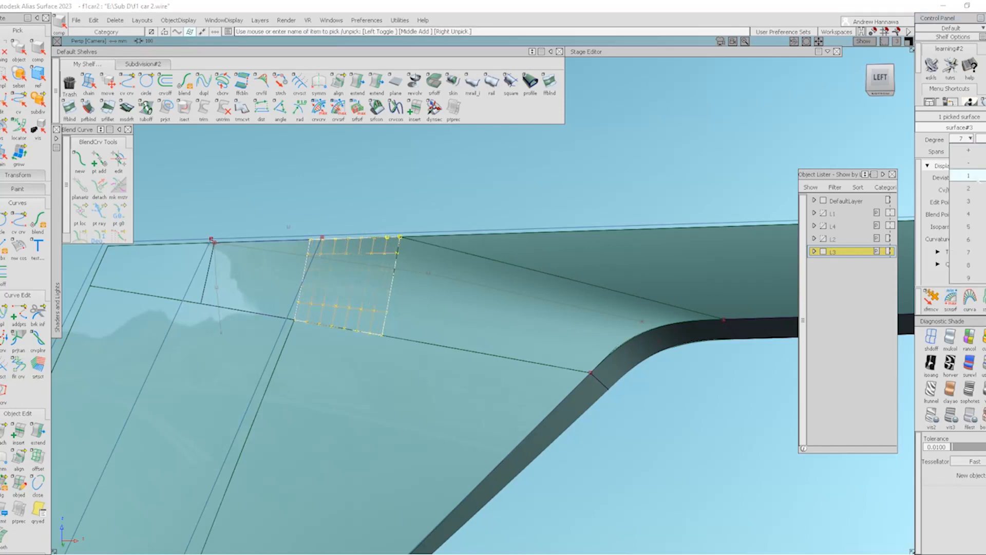
pyautogui.click(968, 227)
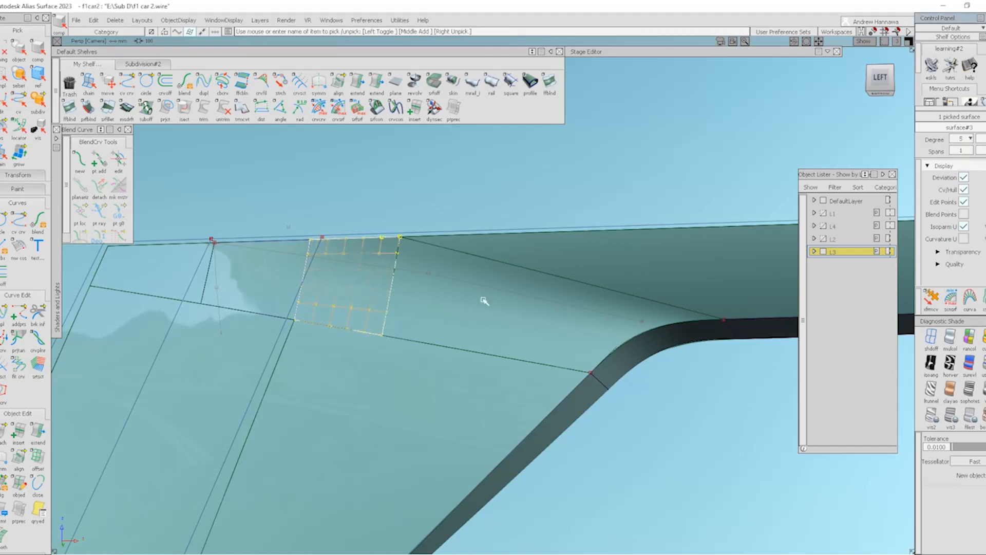
# - Examine the shading across the gap patch with the model wireframe hidden
pyautogui.keyDown('ctrl'); pyautogui.keyDown('shift'); pyautogui.moveTo(365, 288); pyautogui.dragTo(364, 381); pyautogui.keyUp('shift'); pyautogui.keyUp('ctrl')
pyautogui.keyDown('ctrl'); pyautogui.keyDown('shift'); pyautogui.moveTo(306, 274); pyautogui.dragTo(390, 344, button='right'); pyautogui.keyUp('shift'); pyautogui.keyUp('ctrl')
pyautogui.keyDown('alt'); pyautogui.keyDown('shift'); pyautogui.moveTo(307, 274); pyautogui.dragTo(324, 269); pyautogui.keyUp('shift'); pyautogui.keyUp('alt')
pyautogui.keyDown('ctrl'); pyautogui.keyDown('shift'); pyautogui.moveTo(323, 269); pyautogui.dragTo(451, 371, button='right'); pyautogui.keyUp('shift'); pyautogui.keyUp('ctrl')
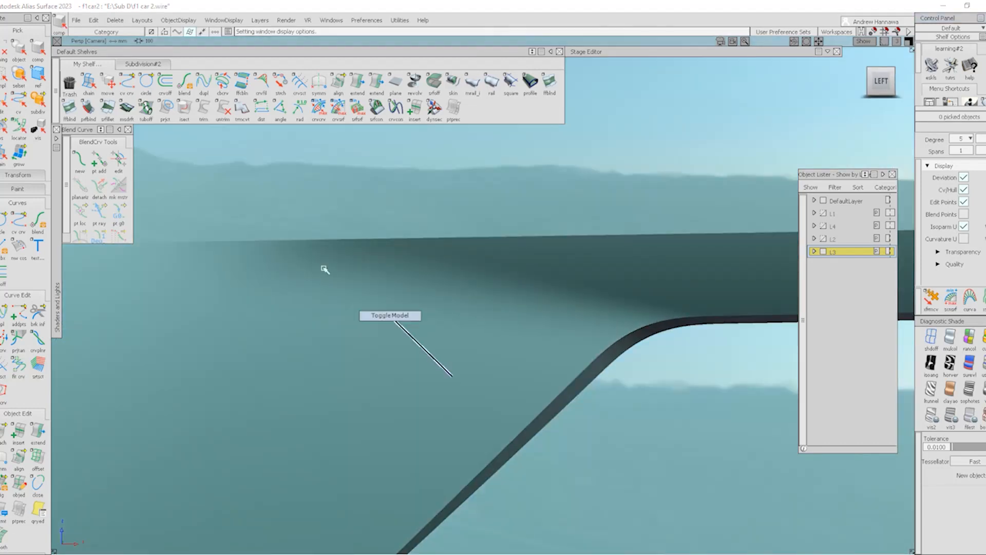
pyautogui.keyDown('alt'); pyautogui.keyDown('shift'); pyautogui.moveTo(323, 269); pyautogui.dragTo(332, 289); pyautogui.keyUp('shift'); pyautogui.keyUp('alt')
# - Check the surface continuity along the gap patch's lower, rear and forward edges
pyautogui.click(376, 108)
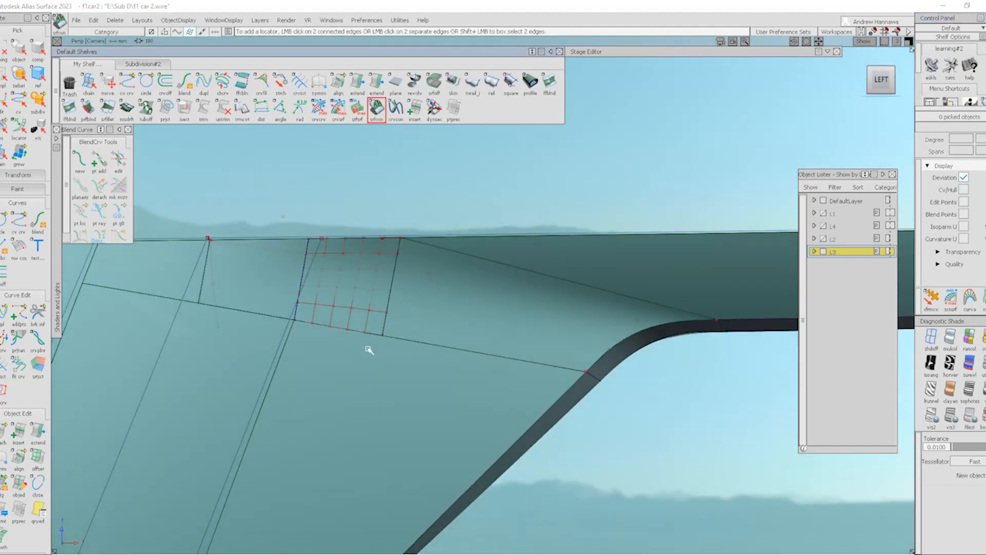
pyautogui.click(358, 333)
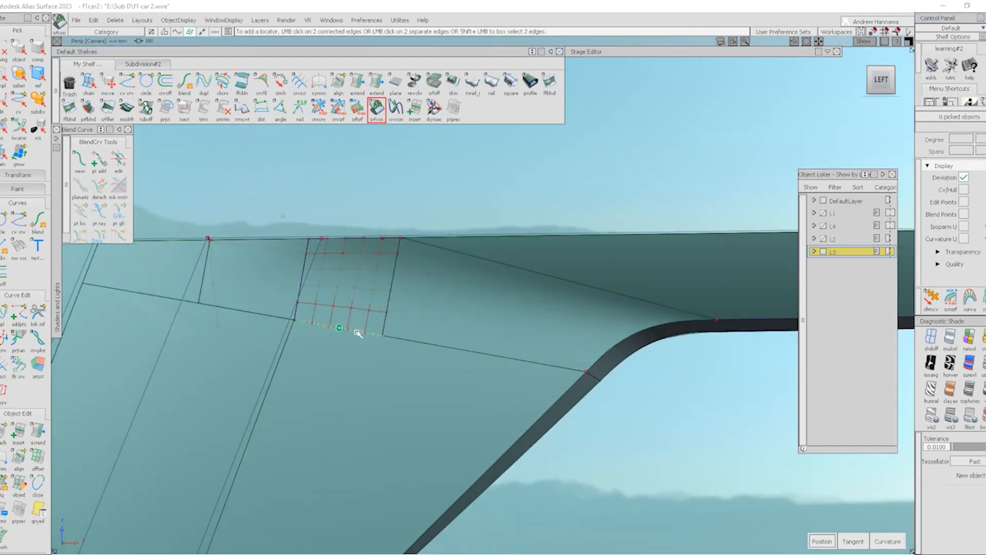
pyautogui.click(303, 272)
pyautogui.keyDown('alt'); pyautogui.keyDown('shift'); pyautogui.moveTo(341, 290); pyautogui.dragTo(413, 341); pyautogui.keyUp('shift'); pyautogui.keyUp('alt')
pyautogui.keyDown('alt'); pyautogui.keyDown('shift'); pyautogui.moveTo(413, 341); pyautogui.dragTo(409, 350, button='right'); pyautogui.keyUp('shift'); pyautogui.keyUp('alt')
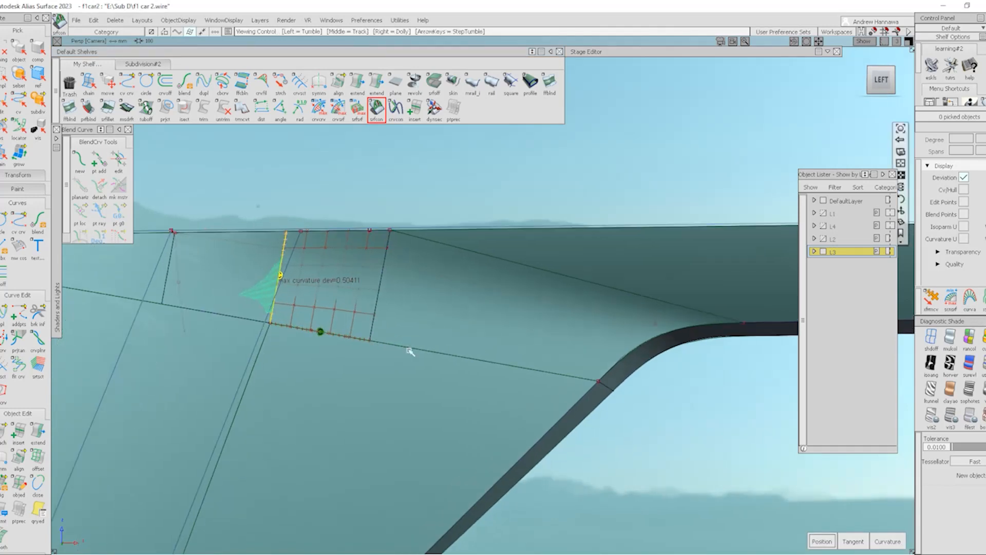
pyautogui.keyDown('alt'); pyautogui.keyDown('shift'); pyautogui.moveTo(410, 350); pyautogui.dragTo(355, 339); pyautogui.keyUp('shift'); pyautogui.keyUp('alt')
pyautogui.click(380, 276)
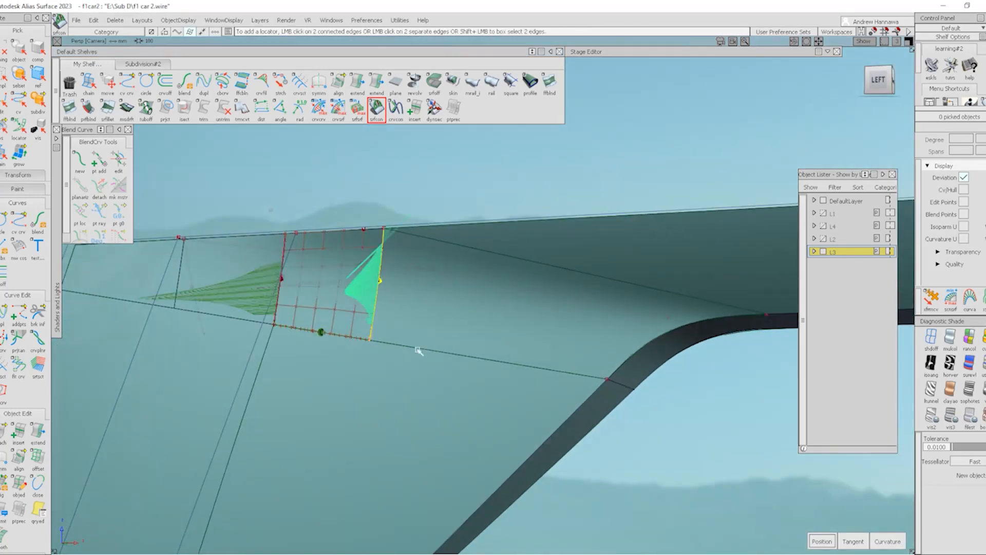
pyautogui.moveTo(421, 372)
pyautogui.keyDown('ctrl'); pyautogui.keyDown('shift'); pyautogui.mouseDown()
pyautogui.moveTo(360, 319)
pyautogui.moveTo(392, 321)
pyautogui.mouseUp(); pyautogui.keyUp('shift'); pyautogui.keyUp('ctrl')
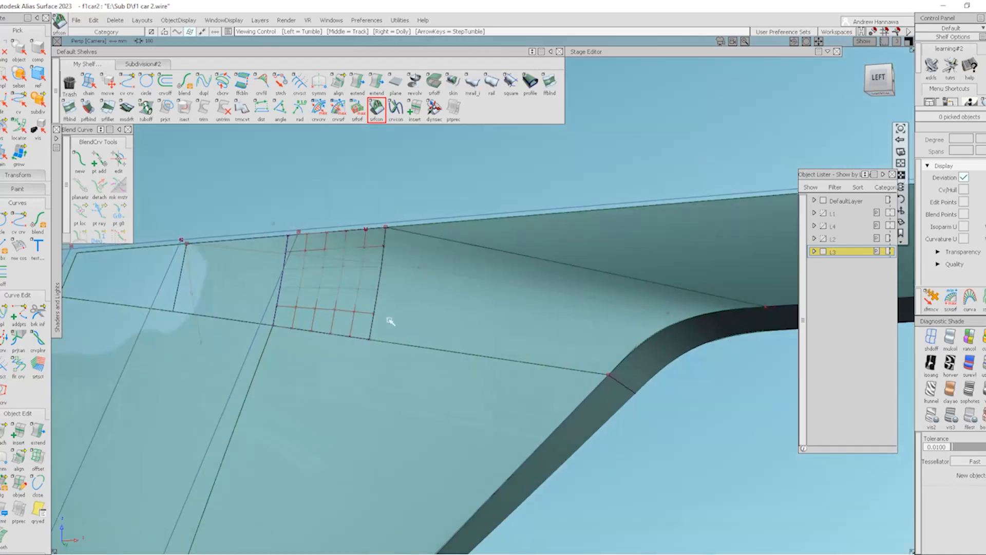
pyautogui.click(356, 339)
# - Align the gap patch's forward edge to the adjacent corner surface with G1 continuity and a Skew start handle
pyautogui.doubleClick(338, 82)
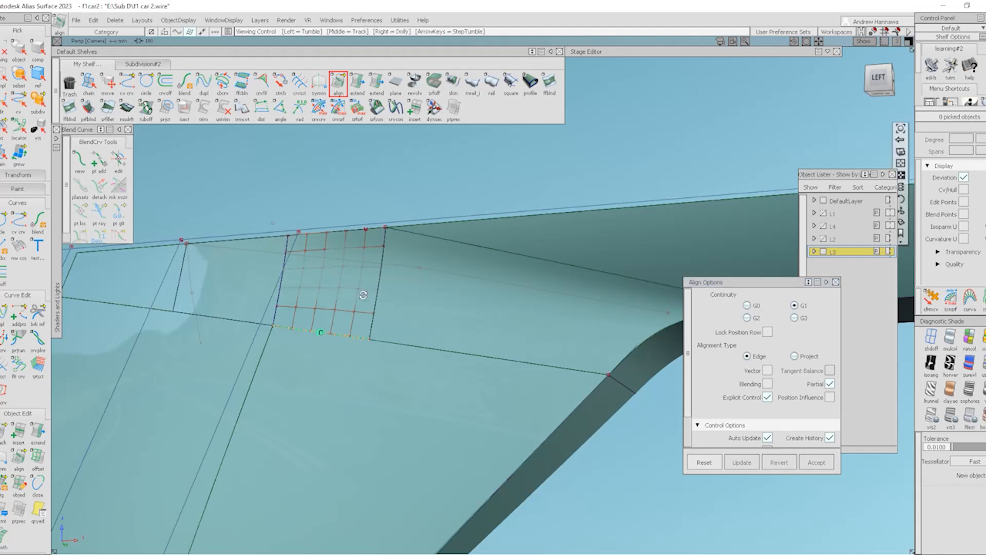
pyautogui.scroll(3, 377, 295)
pyautogui.click(381, 320)
pyautogui.click(394, 305)
pyautogui.keyDown('alt'); pyautogui.keyDown('shift'); pyautogui.moveTo(410, 330); pyautogui.dragTo(436, 220); pyautogui.keyUp('shift'); pyautogui.keyUp('alt')
pyautogui.click(431, 199)
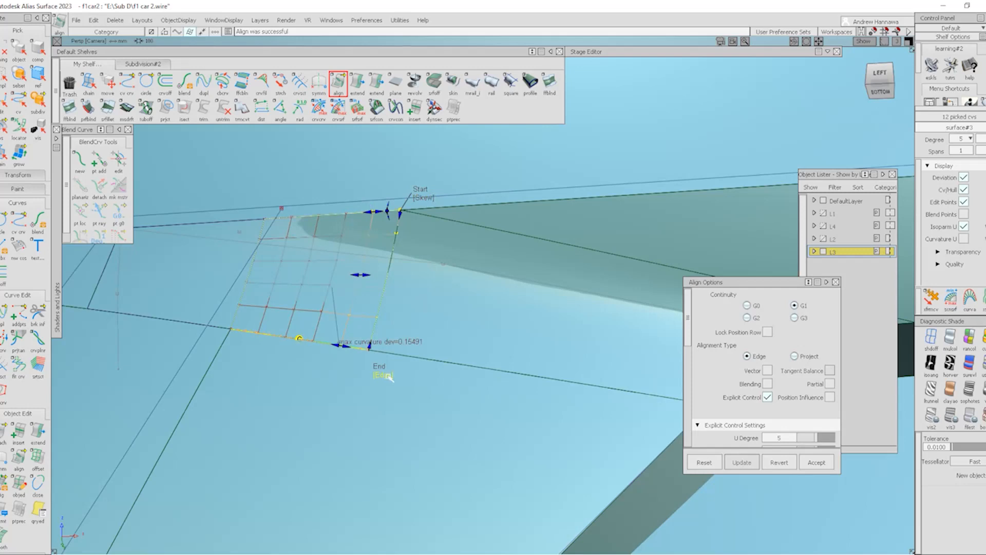
pyautogui.keyDown('ctrl'); pyautogui.keyDown('shift'); pyautogui.moveTo(408, 416); pyautogui.dragTo(347, 338); pyautogui.keyUp('shift'); pyautogui.keyUp('ctrl')
pyautogui.keyDown('ctrl'); pyautogui.keyDown('shift'); pyautogui.moveTo(436, 383); pyautogui.dragTo(394, 335); pyautogui.keyUp('shift'); pyautogui.keyUp('ctrl')
pyautogui.keyDown('alt'); pyautogui.keyDown('shift'); pyautogui.moveTo(401, 293); pyautogui.dragTo(429, 339); pyautogui.keyUp('shift'); pyautogui.keyUp('alt')
pyautogui.keyDown('ctrl'); pyautogui.keyDown('shift'); pyautogui.moveTo(456, 370); pyautogui.dragTo(413, 323); pyautogui.keyUp('shift'); pyautogui.keyUp('ctrl')
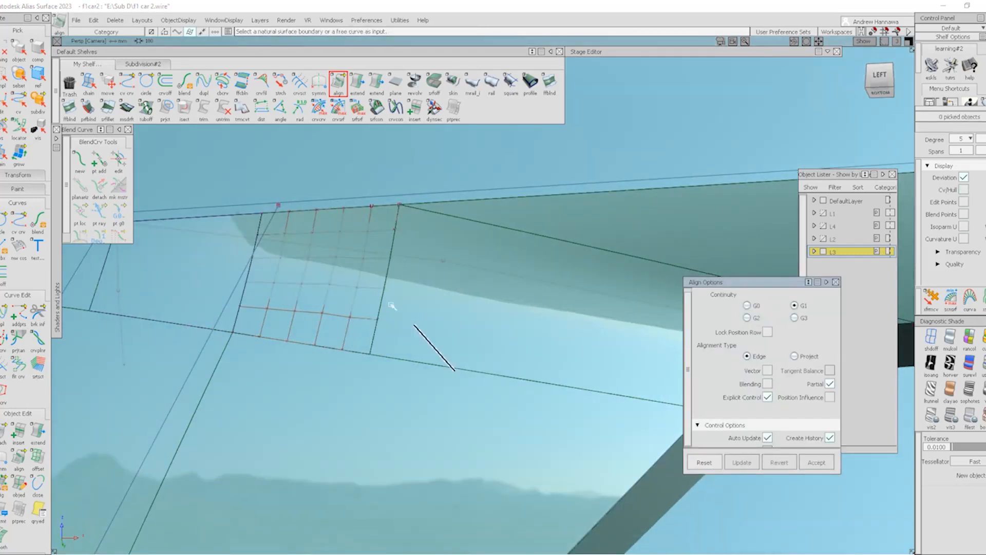
# - Check the surface continuity along the aligned forward edge of the gap patch
pyautogui.click(377, 110)
pyautogui.click(383, 306)
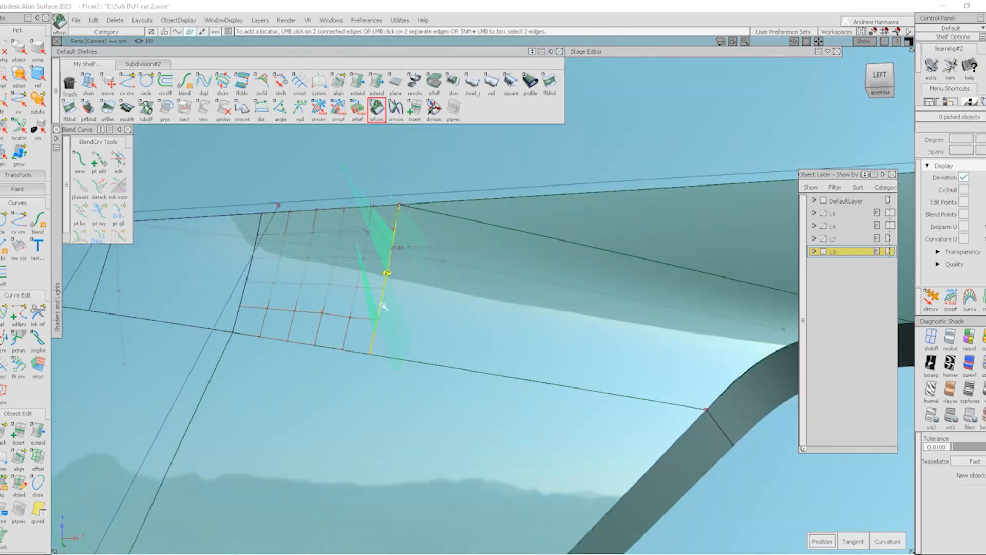
pyautogui.keyDown('alt'); pyautogui.keyDown('shift'); pyautogui.moveTo(438, 273); pyautogui.dragTo(399, 341); pyautogui.keyUp('shift'); pyautogui.keyUp('alt')
# - Turn off the CV and hull display of the gap patch
pyautogui.keyDown('ctrl'); pyautogui.keyDown('shift'); pyautogui.moveTo(365, 275); pyautogui.dragTo(345, 301); pyautogui.keyUp('shift'); pyautogui.keyUp('ctrl')
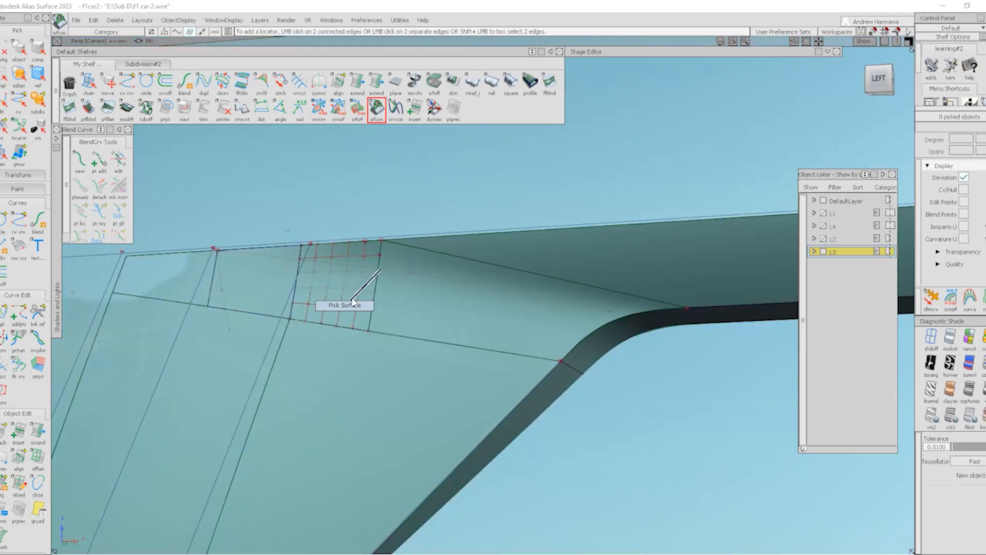
pyautogui.click(373, 298)
pyautogui.keyDown('ctrl'); pyautogui.keyDown('shift'); pyautogui.moveTo(446, 268); pyautogui.dragTo(411, 311, button='right'); pyautogui.keyUp('shift'); pyautogui.keyUp('ctrl')
pyautogui.keyDown('ctrl'); pyautogui.keyDown('shift'); pyautogui.moveTo(454, 363); pyautogui.dragTo(431, 321); pyautogui.keyUp('shift'); pyautogui.keyUp('ctrl')
# - Delete the construction history of all the surfaces in the body-side panel
pyautogui.keyDown('alt'); pyautogui.keyDown('shift'); pyautogui.moveTo(545, 313); pyautogui.dragTo(473, 337, button='right'); pyautogui.keyUp('shift'); pyautogui.keyUp('alt')
pyautogui.moveTo(473, 337)
pyautogui.keyDown('alt'); pyautogui.keyDown('shift'); pyautogui.mouseDown()
pyautogui.moveTo(590, 304)
pyautogui.moveTo(591, 374)
pyautogui.moveTo(601, 386)
pyautogui.moveTo(407, 271)
pyautogui.moveTo(431, 370)
pyautogui.moveTo(486, 348)
pyautogui.mouseUp(); pyautogui.keyUp('shift'); pyautogui.keyUp('alt')
pyautogui.keyDown('alt'); pyautogui.keyDown('shift'); pyautogui.moveTo(486, 348); pyautogui.dragTo(457, 323, button='right'); pyautogui.keyUp('shift'); pyautogui.keyUp('alt')
pyautogui.keyDown('alt'); pyautogui.keyDown('shift'); pyautogui.moveTo(458, 324); pyautogui.dragTo(478, 319); pyautogui.keyUp('shift'); pyautogui.keyUp('alt')
pyautogui.keyDown('alt'); pyautogui.keyDown('shift'); pyautogui.moveTo(429, 370); pyautogui.dragTo(467, 361); pyautogui.keyUp('shift'); pyautogui.keyUp('alt')
pyautogui.hotkey('alt', 'm')
pyautogui.keyDown('alt'); pyautogui.keyDown('shift'); pyautogui.moveTo(466, 361); pyautogui.dragTo(345, 279, button='right'); pyautogui.keyUp('shift'); pyautogui.keyUp('alt')
pyautogui.moveTo(220, 193); pyautogui.dragTo(724, 424)
pyautogui.click(118, 21)
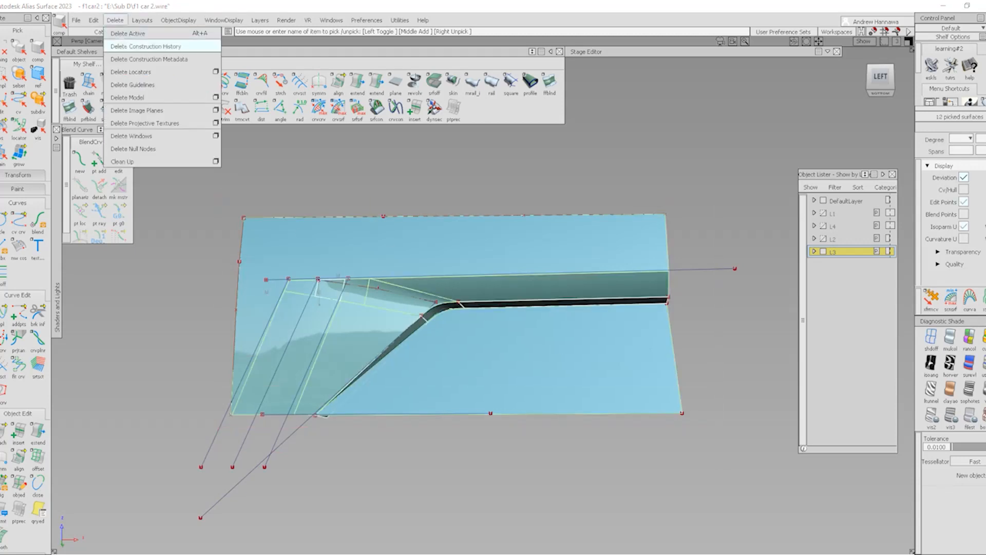
pyautogui.click(150, 45)
pyautogui.click(430, 329)
pyautogui.keyDown('ctrl'); pyautogui.keyDown('shift'); pyautogui.moveTo(408, 348); pyautogui.dragTo(404, 259); pyautogui.keyUp('shift'); pyautogui.keyUp('ctrl')
# - Examine the shading flow over the whole panel and its blended corner, with and without the model wireframe
pyautogui.keyDown('alt'); pyautogui.keyDown('shift'); pyautogui.moveTo(455, 346); pyautogui.dragTo(478, 350, button='right'); pyautogui.keyUp('shift'); pyautogui.keyUp('alt')
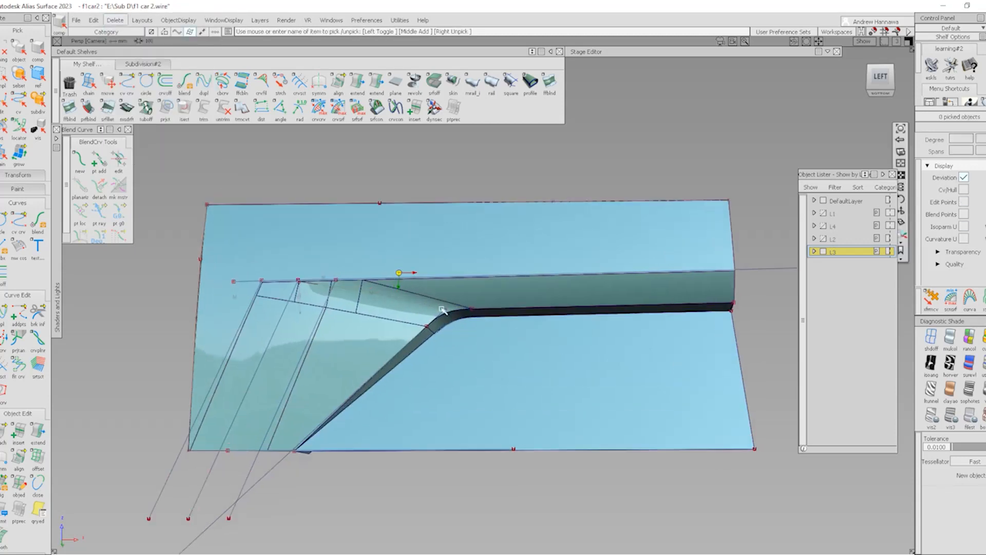
pyautogui.keyDown('alt'); pyautogui.keyDown('shift'); pyautogui.moveTo(478, 349); pyautogui.dragTo(454, 337); pyautogui.keyUp('shift'); pyautogui.keyUp('alt')
pyautogui.keyDown('alt'); pyautogui.keyDown('shift'); pyautogui.click(327, 268); pyautogui.keyUp('shift'); pyautogui.keyUp('alt')
pyautogui.keyDown('alt'); pyautogui.keyDown('shift'); pyautogui.moveTo(326, 269); pyautogui.dragTo(443, 288, button='right'); pyautogui.keyUp('shift'); pyautogui.keyUp('alt')
pyautogui.keyDown('alt'); pyautogui.keyDown('shift'); pyautogui.moveTo(443, 288); pyautogui.dragTo(446, 279); pyautogui.keyUp('shift'); pyautogui.keyUp('alt')
pyautogui.keyDown('alt'); pyautogui.keyDown('shift'); pyautogui.moveTo(445, 278); pyautogui.dragTo(473, 275, button='right'); pyautogui.keyUp('shift'); pyautogui.keyUp('alt')
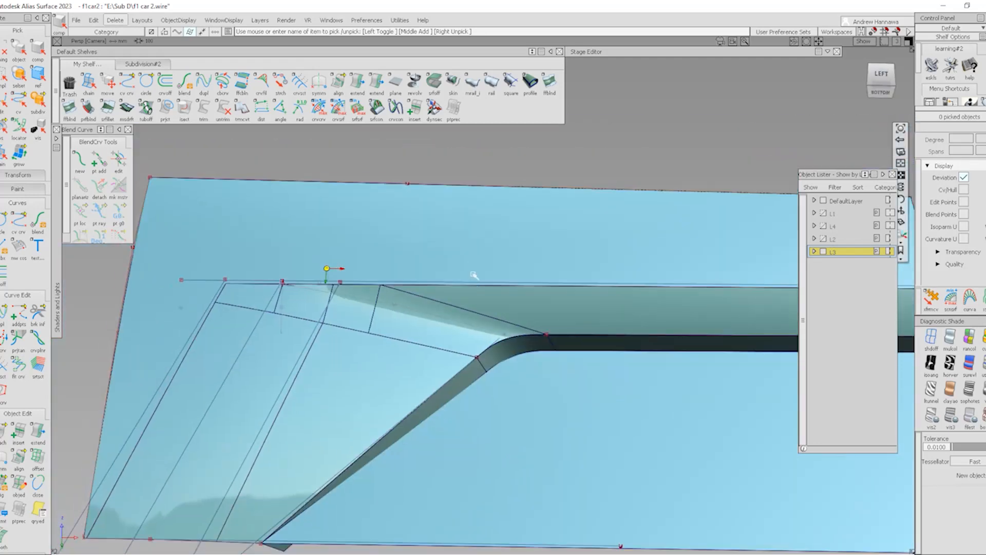
pyautogui.keyDown('alt'); pyautogui.keyDown('shift'); pyautogui.moveTo(473, 275); pyautogui.dragTo(411, 297); pyautogui.keyUp('shift'); pyautogui.keyUp('alt')
pyautogui.keyDown('alt'); pyautogui.keyDown('shift'); pyautogui.moveTo(411, 297); pyautogui.dragTo(411, 318, button='right'); pyautogui.keyUp('shift'); pyautogui.keyUp('alt')
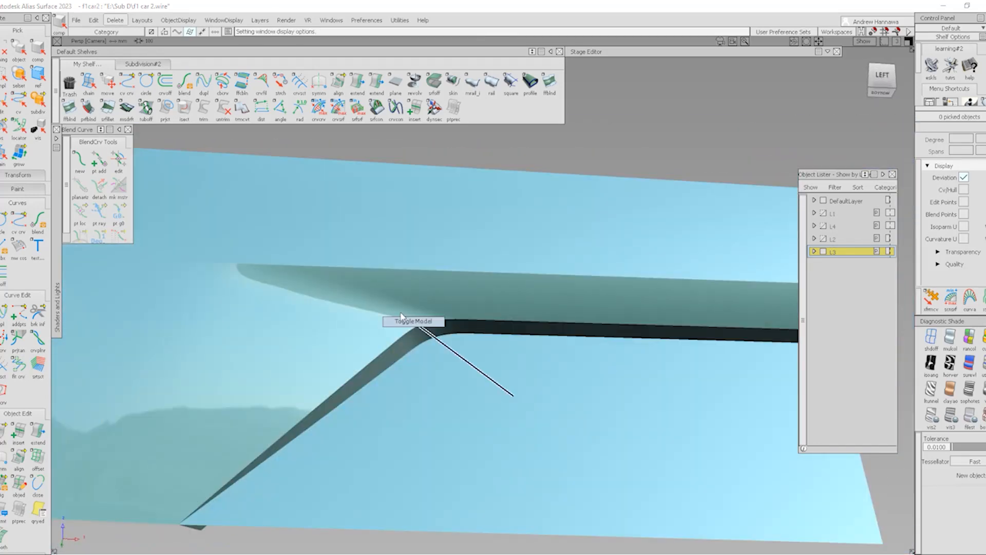
pyautogui.keyDown('alt'); pyautogui.keyDown('shift'); pyautogui.moveTo(411, 319); pyautogui.dragTo(522, 323); pyautogui.keyUp('shift'); pyautogui.keyUp('alt')
pyautogui.keyDown('alt'); pyautogui.keyDown('shift'); pyautogui.moveTo(522, 323); pyautogui.dragTo(319, 326, button='right'); pyautogui.keyUp('shift'); pyautogui.keyUp('alt')
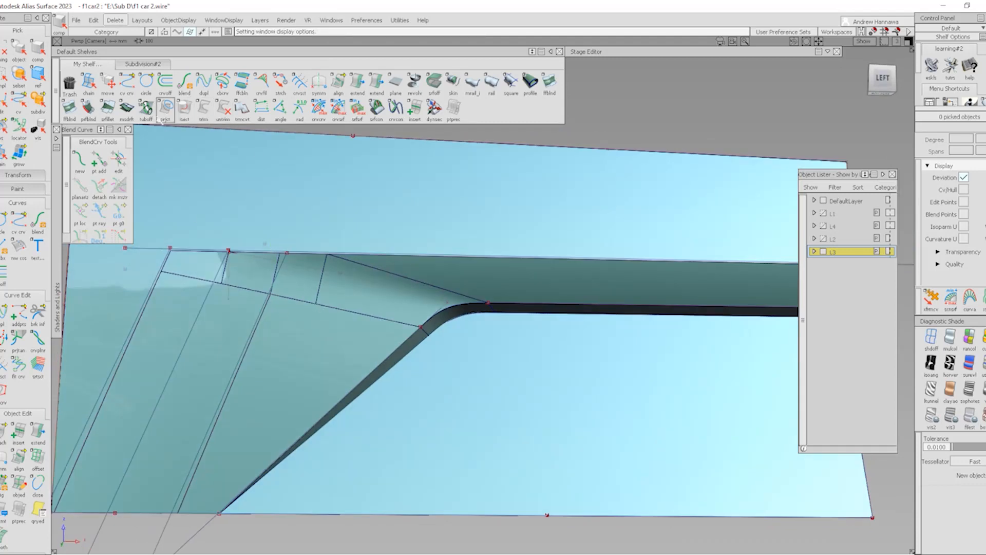
pyautogui.click(107, 108)
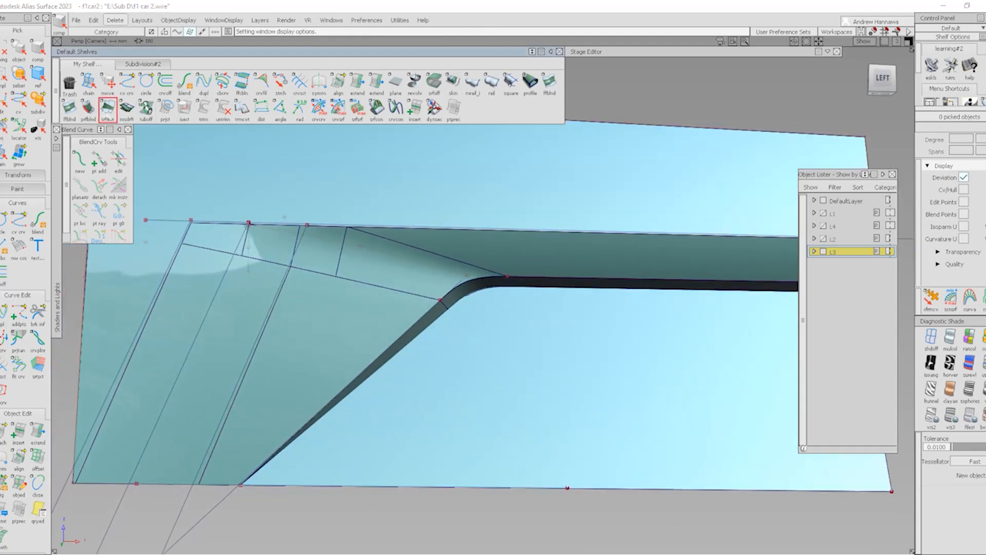
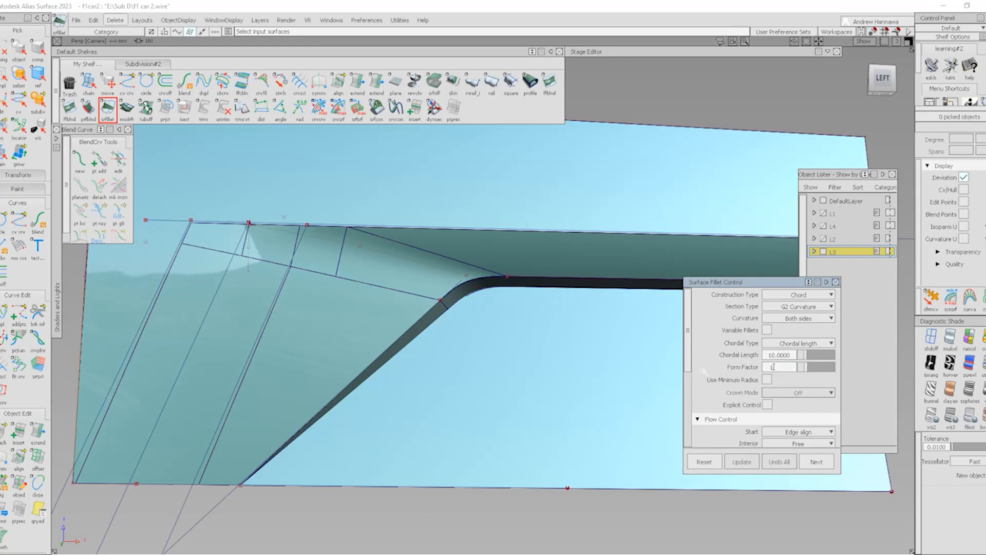
pyautogui.click(490, 231)
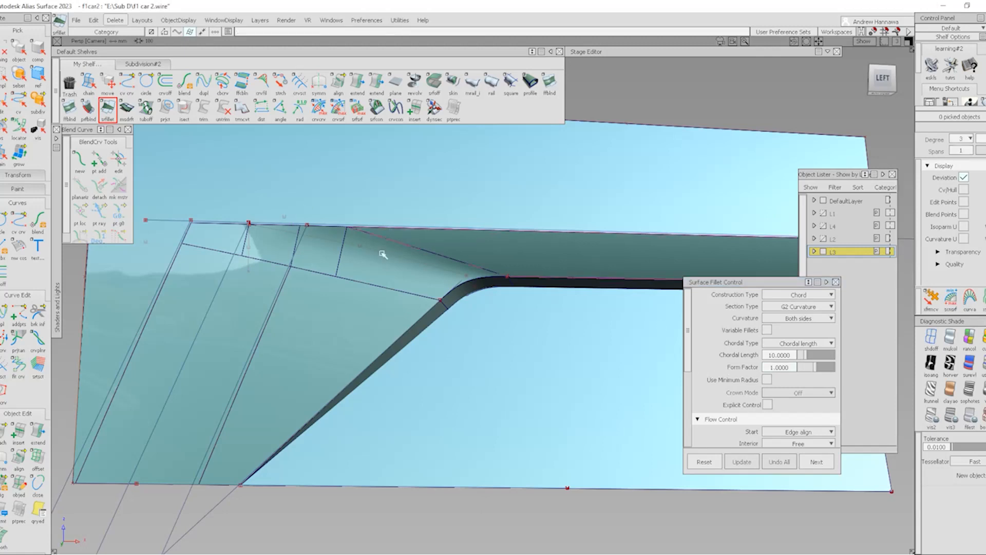
pyautogui.click(254, 234)
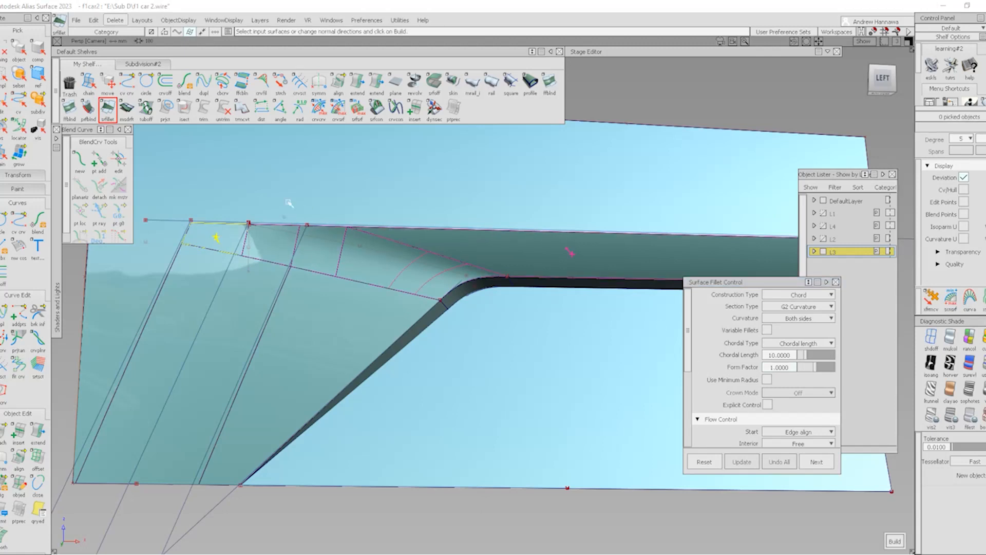
pyautogui.keyDown('ctrl'); pyautogui.keyDown('shift'); pyautogui.moveTo(198, 299); pyautogui.dragTo(208, 244); pyautogui.keyUp('shift'); pyautogui.keyUp('ctrl')
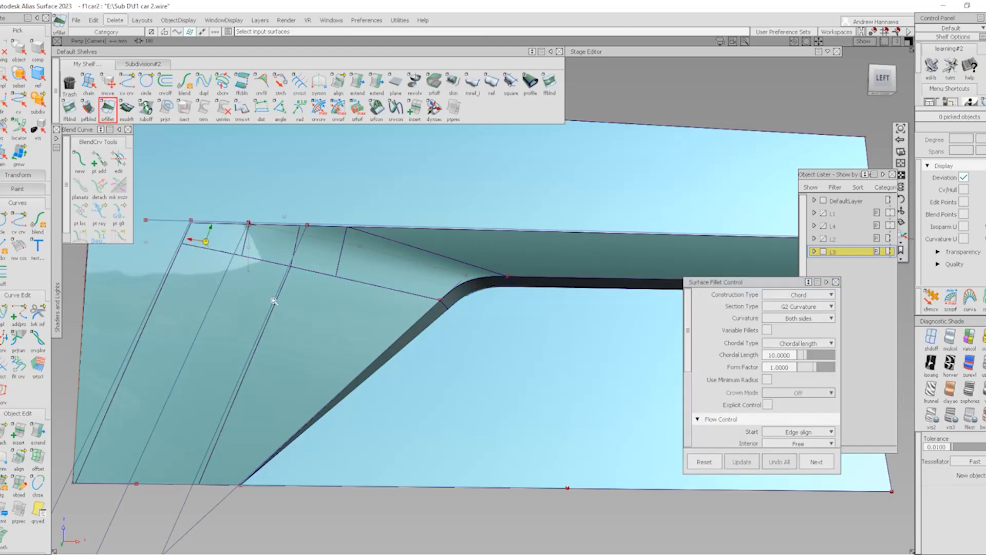
# - Align the profile blend piece's rear edge to the neighbouring surface with G1 continuity, using Skew at the start and Edge at the end
pyautogui.keyDown('alt'); pyautogui.keyDown('shift'); pyautogui.moveTo(208, 246); pyautogui.dragTo(366, 178, button='right'); pyautogui.keyUp('shift'); pyautogui.keyUp('alt')
pyautogui.keyDown('ctrl'); pyautogui.keyDown('shift'); pyautogui.moveTo(361, 236); pyautogui.dragTo(363, 157); pyautogui.keyUp('shift'); pyautogui.keyUp('ctrl')
pyautogui.click(338, 83)
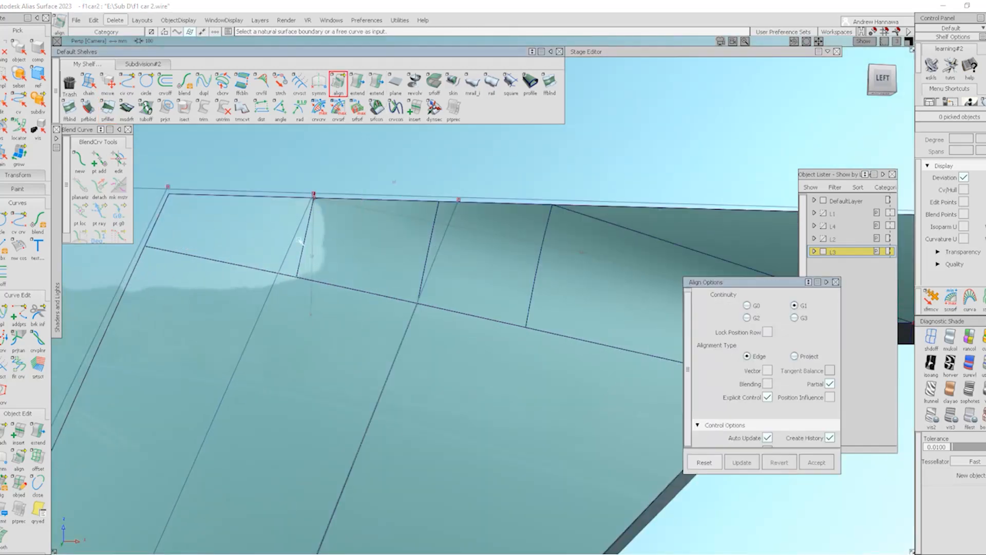
pyautogui.keyDown('alt'); pyautogui.keyDown('shift'); pyautogui.moveTo(288, 248); pyautogui.dragTo(327, 239, button='right'); pyautogui.keyUp('shift'); pyautogui.keyUp('alt')
pyautogui.click(327, 237)
pyautogui.click(317, 235)
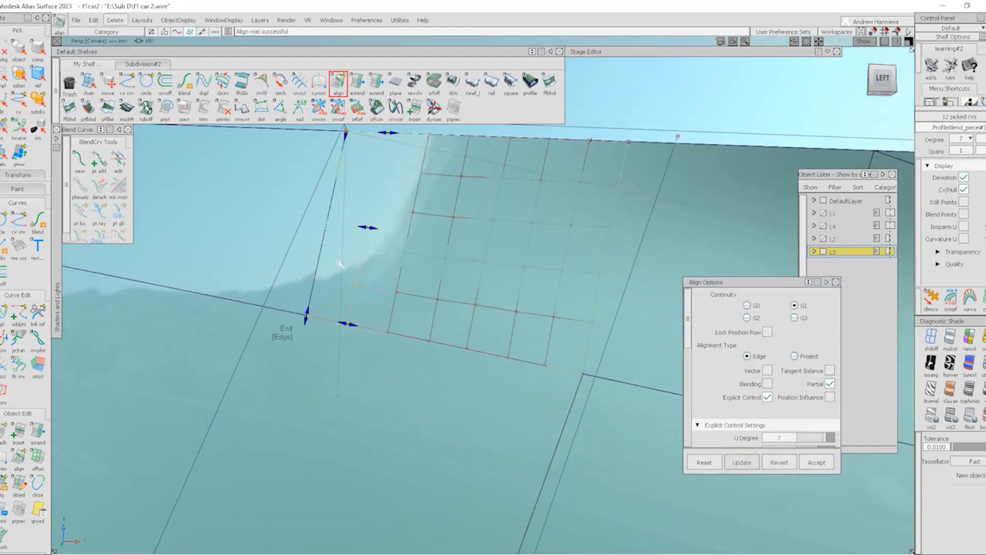
pyautogui.keyDown('alt'); pyautogui.keyDown('shift'); pyautogui.moveTo(415, 248); pyautogui.dragTo(393, 246, button='right'); pyautogui.keyUp('shift'); pyautogui.keyUp('alt')
pyautogui.keyDown('alt'); pyautogui.keyDown('shift'); pyautogui.moveTo(393, 246); pyautogui.dragTo(366, 222); pyautogui.keyUp('shift'); pyautogui.keyUp('alt')
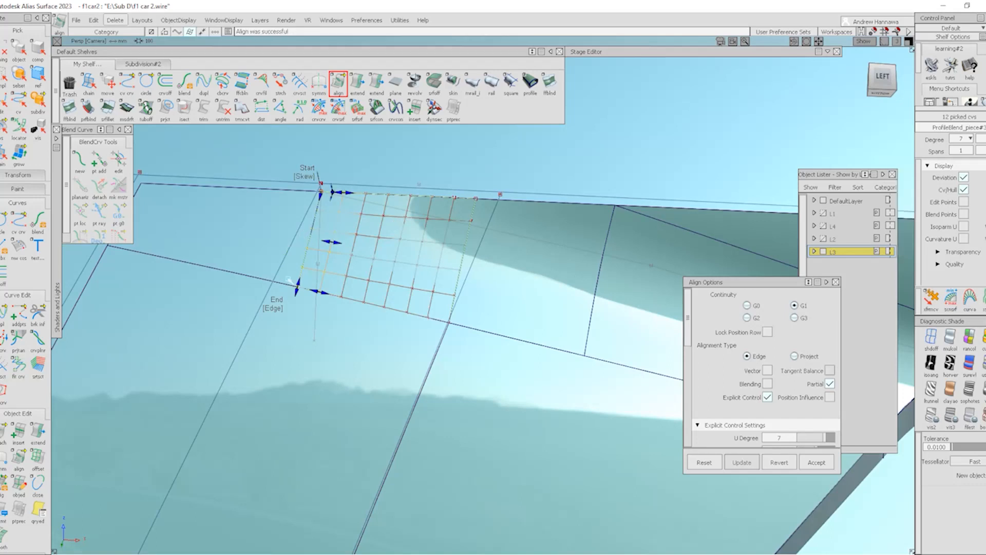
pyautogui.keyDown('ctrl'); pyautogui.keyDown('shift'); pyautogui.moveTo(397, 319); pyautogui.dragTo(416, 341); pyautogui.keyUp('shift'); pyautogui.keyUp('ctrl')
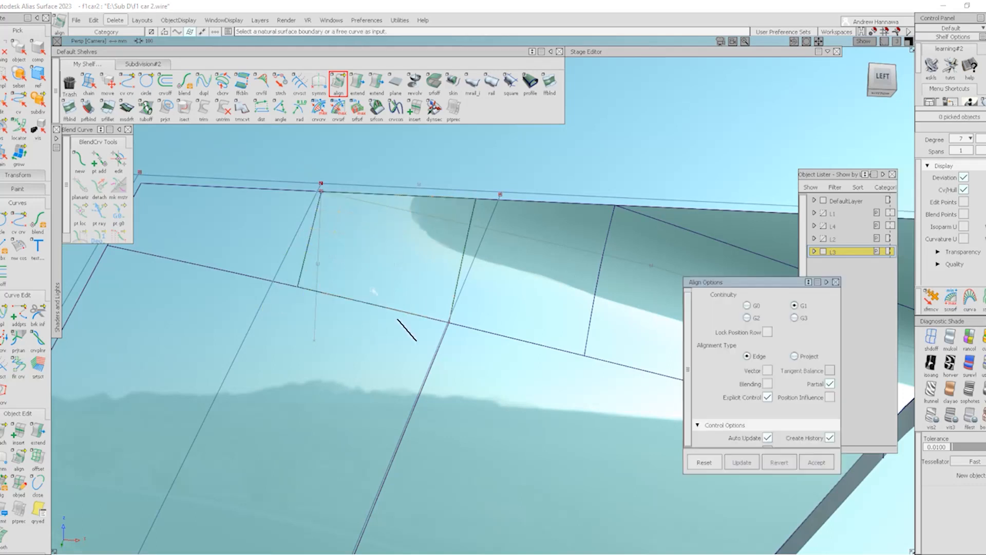
# - Delete the construction history of the aligned profile blend piece
pyautogui.keyDown('alt'); pyautogui.keyDown('shift'); pyautogui.moveTo(564, 208); pyautogui.dragTo(577, 218, button='right'); pyautogui.keyUp('shift'); pyautogui.keyUp('alt')
pyautogui.moveTo(352, 210)
pyautogui.keyDown('ctrl'); pyautogui.keyDown('shift'); pyautogui.mouseDown()
pyautogui.moveTo(316, 238)
pyautogui.moveTo(331, 257)
pyautogui.mouseUp(); pyautogui.keyUp('shift'); pyautogui.keyUp('ctrl')
pyautogui.click(331, 257)
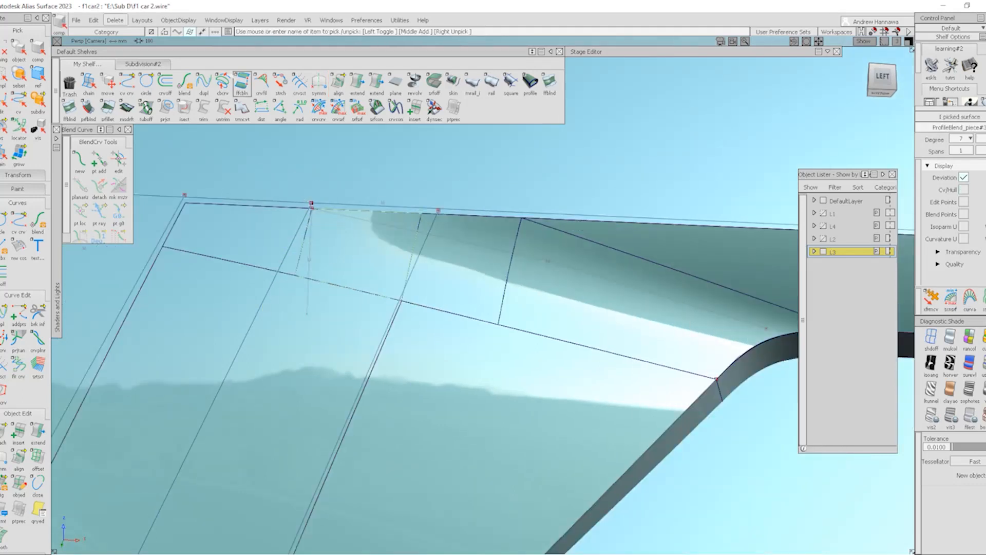
pyautogui.click(117, 21)
pyautogui.click(146, 46)
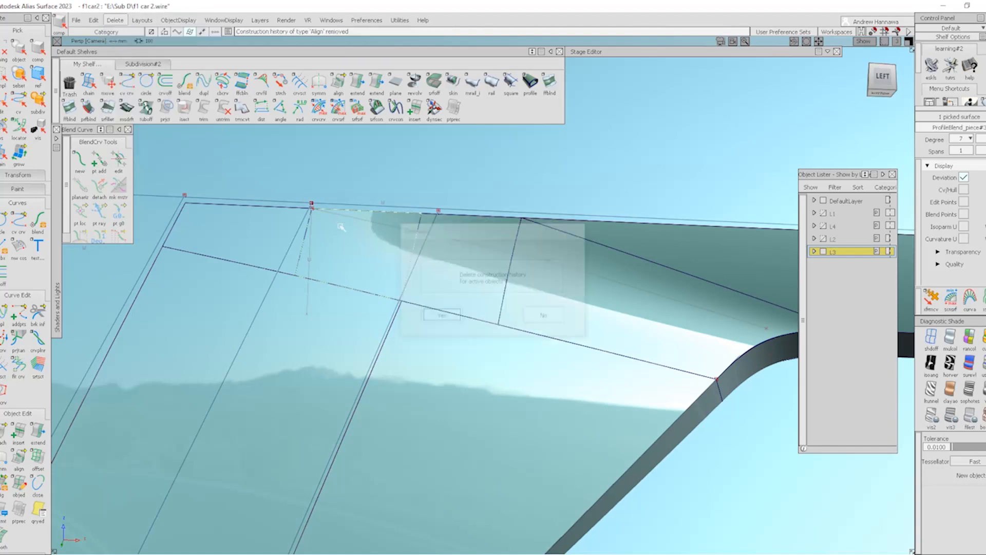
pyautogui.keyDown('alt'); pyautogui.keyDown('shift'); pyautogui.moveTo(336, 221); pyautogui.dragTo(364, 252, button='right'); pyautogui.keyUp('shift'); pyautogui.keyUp('alt')
pyautogui.click(336, 155)
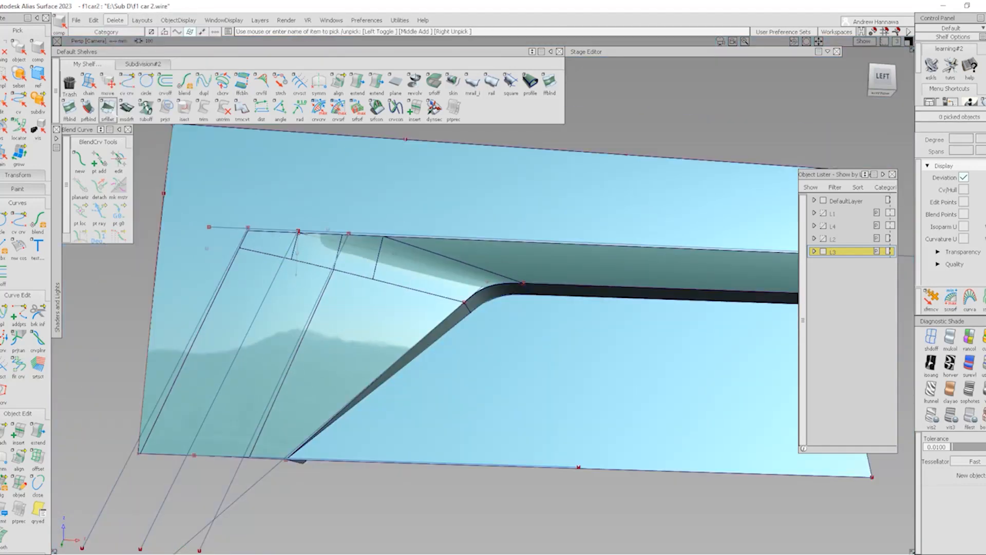
# - Build a G2 Curvature fillet with chordal length 10 between the recessed feature surfaces and the upper panel, using Default start and Edge align end
pyautogui.click(108, 108)
pyautogui.click(451, 267)
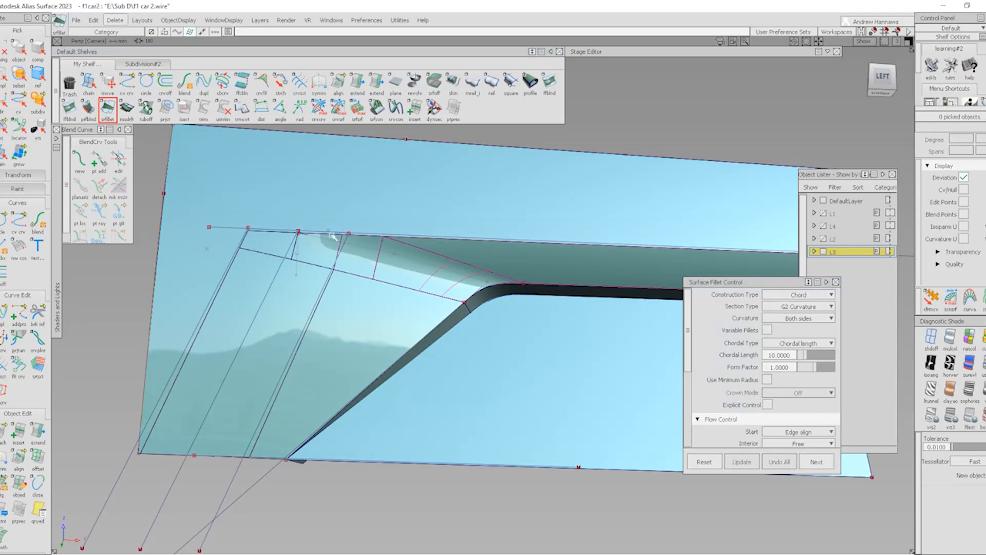
pyautogui.click(417, 244)
pyautogui.click(437, 248)
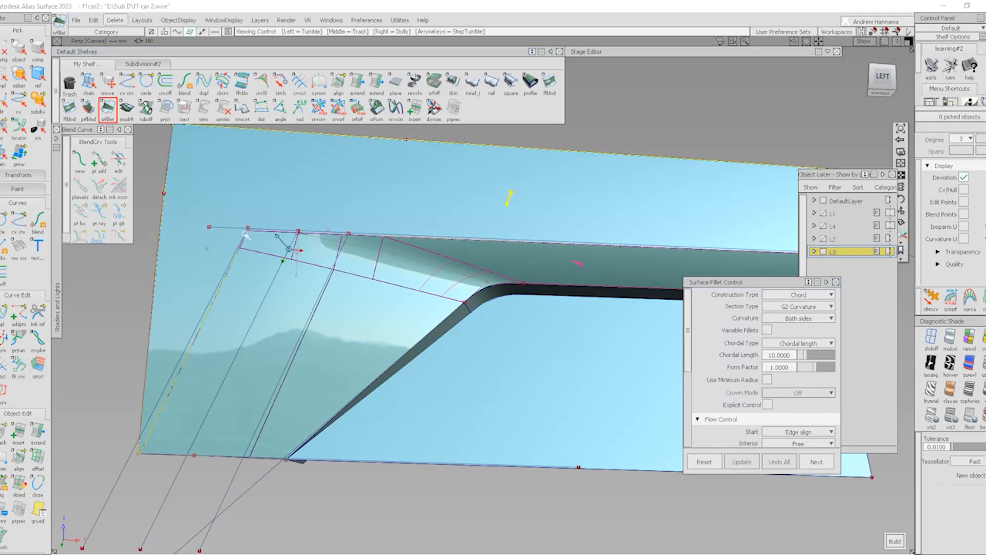
pyautogui.keyDown('alt'); pyautogui.keyDown('shift'); pyautogui.moveTo(439, 254); pyautogui.dragTo(534, 272); pyautogui.keyUp('shift'); pyautogui.keyUp('alt')
pyautogui.scroll(-1, 762, 367)
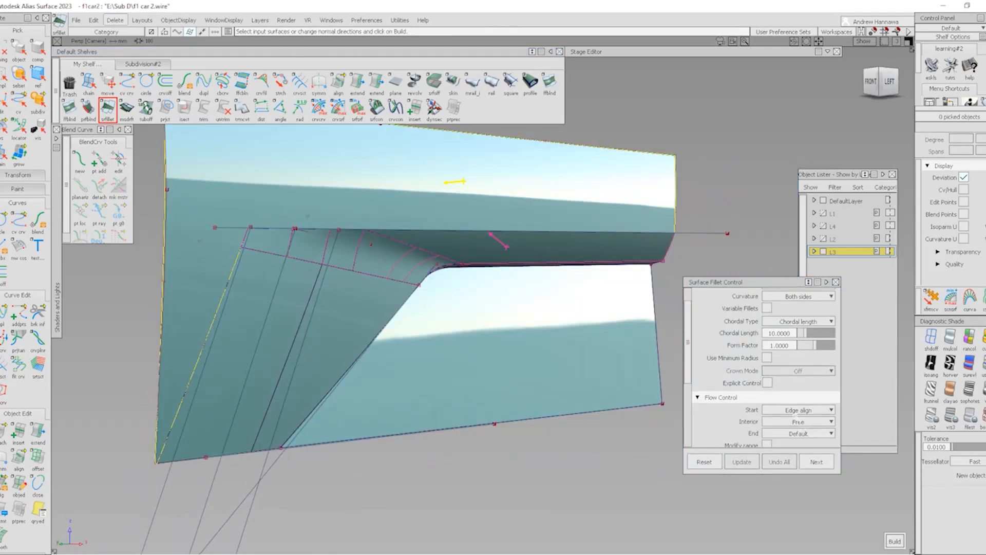
pyautogui.click(795, 411)
pyautogui.click(795, 421)
pyautogui.press('space')
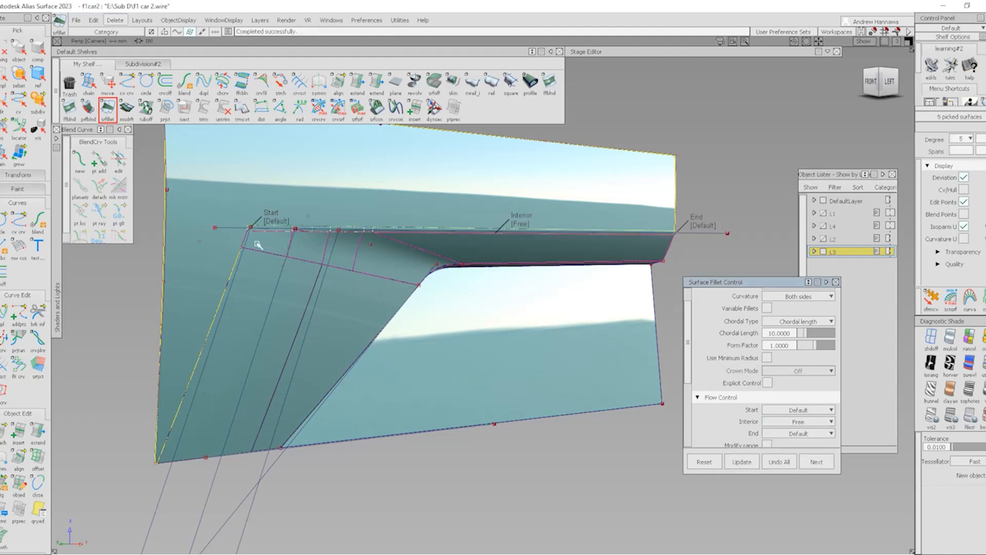
pyautogui.click(713, 225)
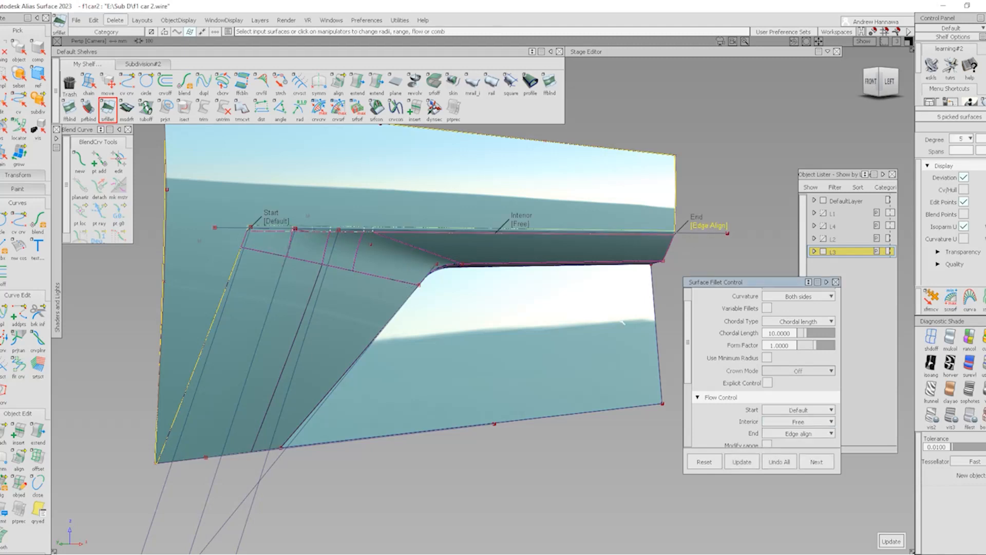
# - In the left view, extend the slanted construction line at the fillet's start about 6 mm past the fillet's upper edge
pyautogui.keyDown('alt'); pyautogui.keyDown('shift'); pyautogui.click(250, 228); pyautogui.keyUp('shift'); pyautogui.keyUp('alt')
pyautogui.keyDown('alt'); pyautogui.keyDown('shift'); pyautogui.moveTo(250, 229); pyautogui.dragTo(301, 277, button='right'); pyautogui.keyUp('shift'); pyautogui.keyUp('alt')
pyautogui.keyDown('alt'); pyautogui.keyDown('shift'); pyautogui.moveTo(300, 278); pyautogui.dragTo(179, 264); pyautogui.keyUp('shift'); pyautogui.keyUp('alt')
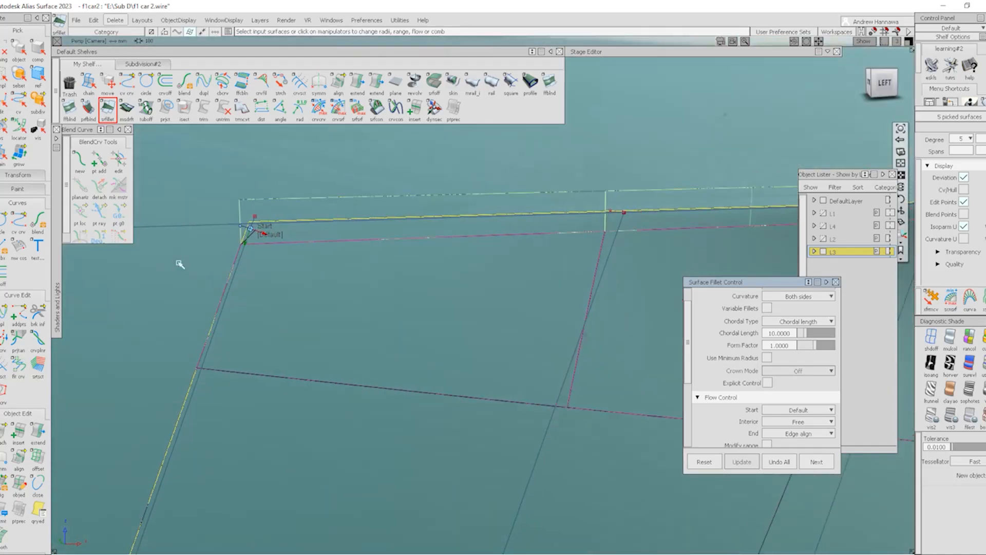
pyautogui.keyDown('alt'); pyautogui.keyDown('shift'); pyautogui.moveTo(257, 277); pyautogui.dragTo(329, 282); pyautogui.keyUp('shift'); pyautogui.keyUp('alt')
pyautogui.keyDown('alt'); pyautogui.keyDown('shift'); pyautogui.moveTo(336, 246); pyautogui.dragTo(366, 286); pyautogui.keyUp('shift'); pyautogui.keyUp('alt')
pyautogui.click(879, 81)
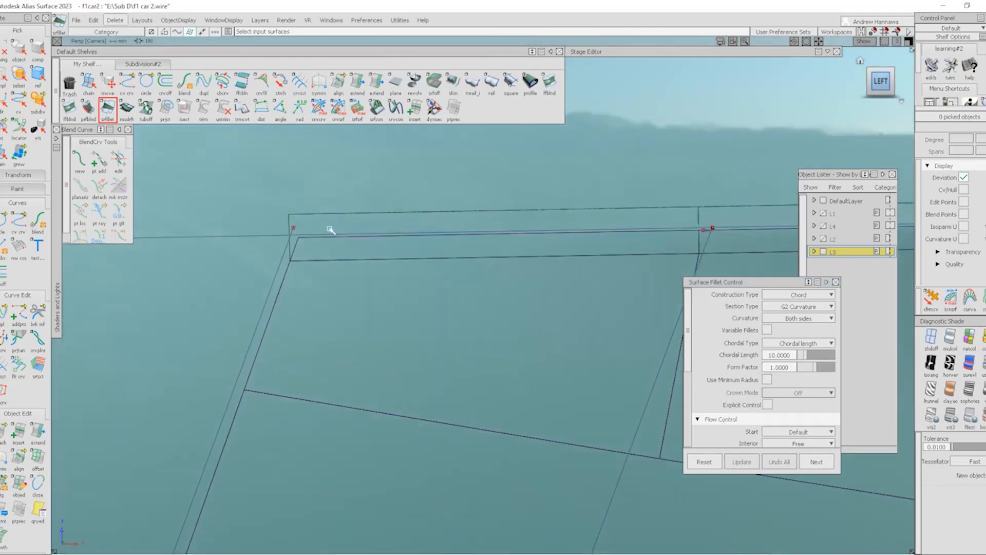
pyautogui.click(360, 85)
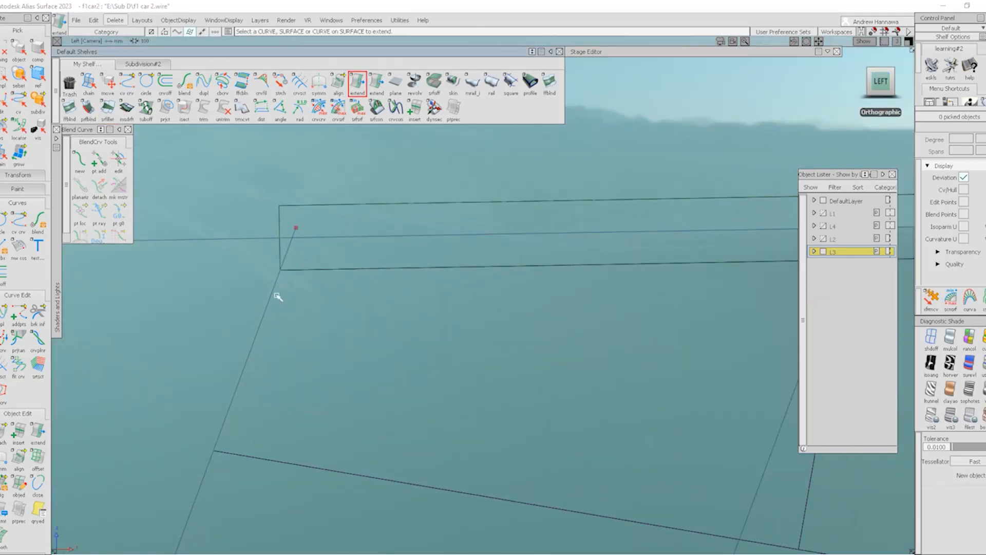
pyautogui.click(281, 270)
pyautogui.click(354, 267)
pyautogui.moveTo(342, 341); pyautogui.dragTo(379, 273)
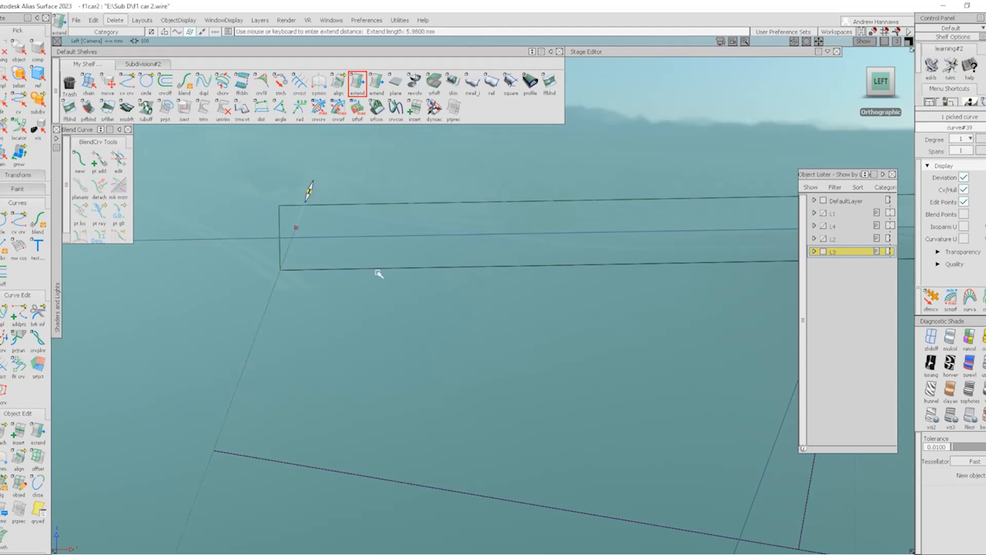
# - Project the extended line along Y onto the first fillet piece as a curve on surface
pyautogui.click(161, 109)
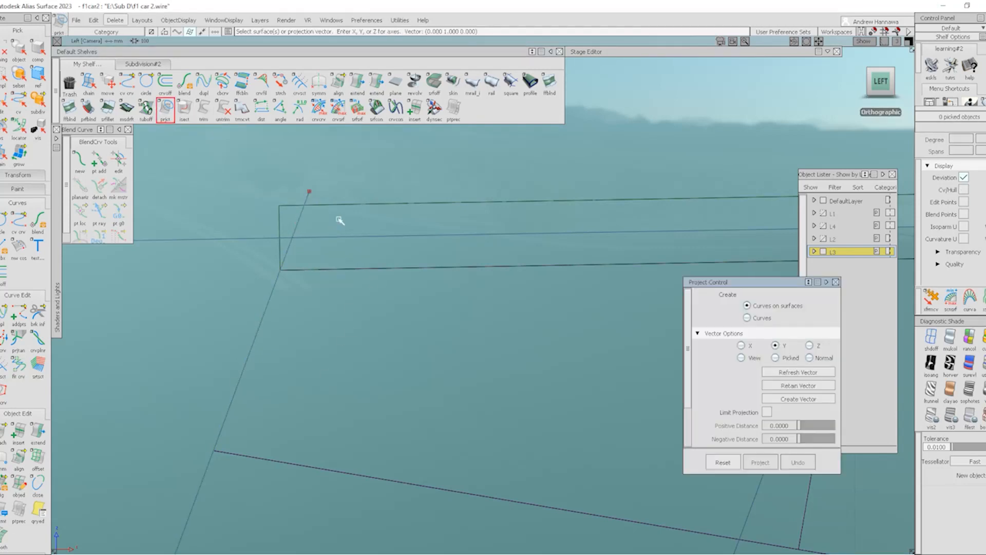
pyautogui.click(337, 218)
pyautogui.press('space')
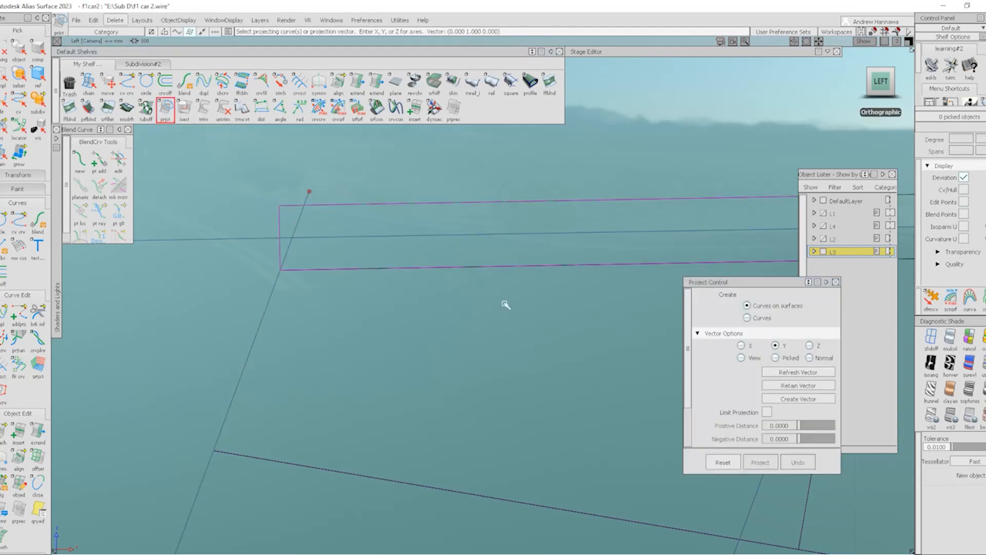
pyautogui.click(304, 194)
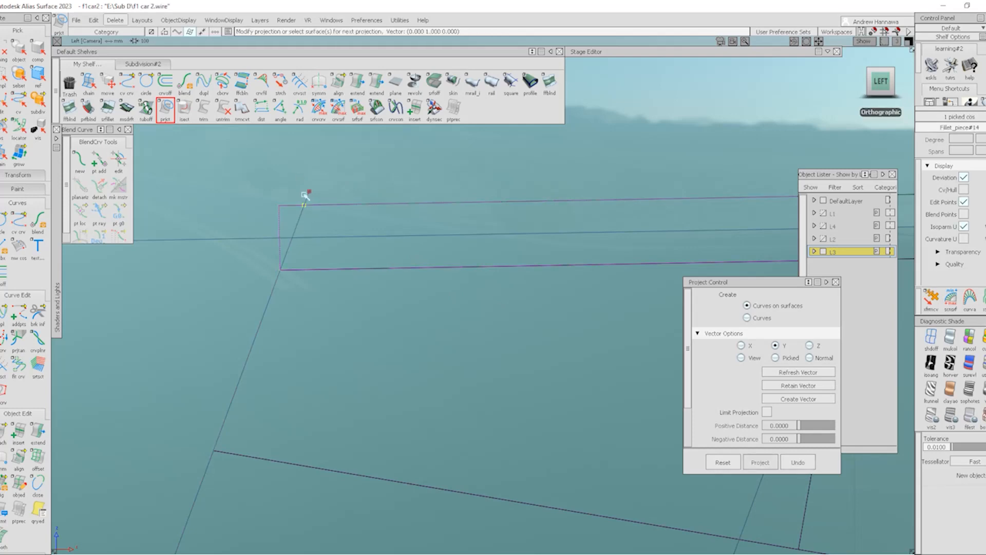
# - Trim the first fillet piece at the projected curve, keeping the portion over the feature surfaces
pyautogui.click(205, 110)
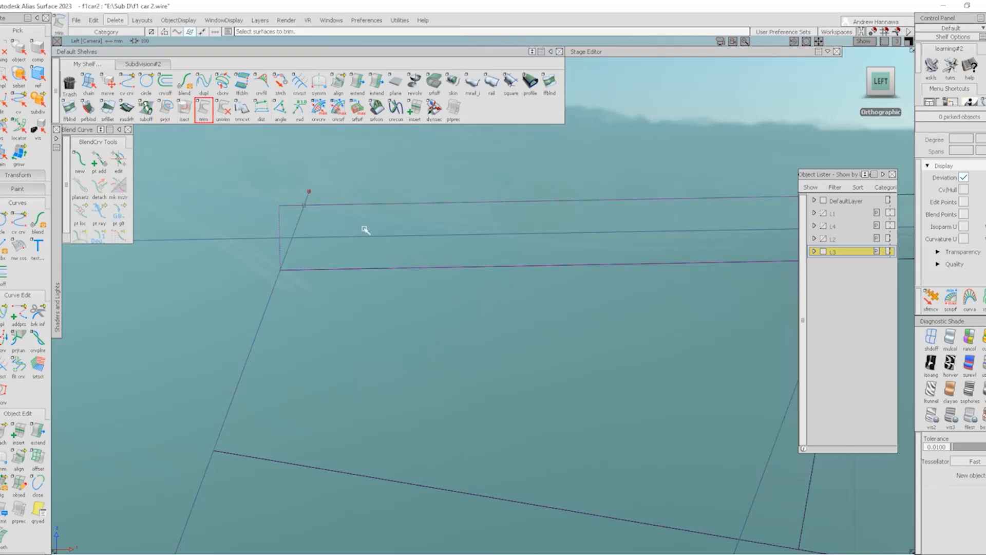
pyautogui.click(376, 215)
pyautogui.press('space')
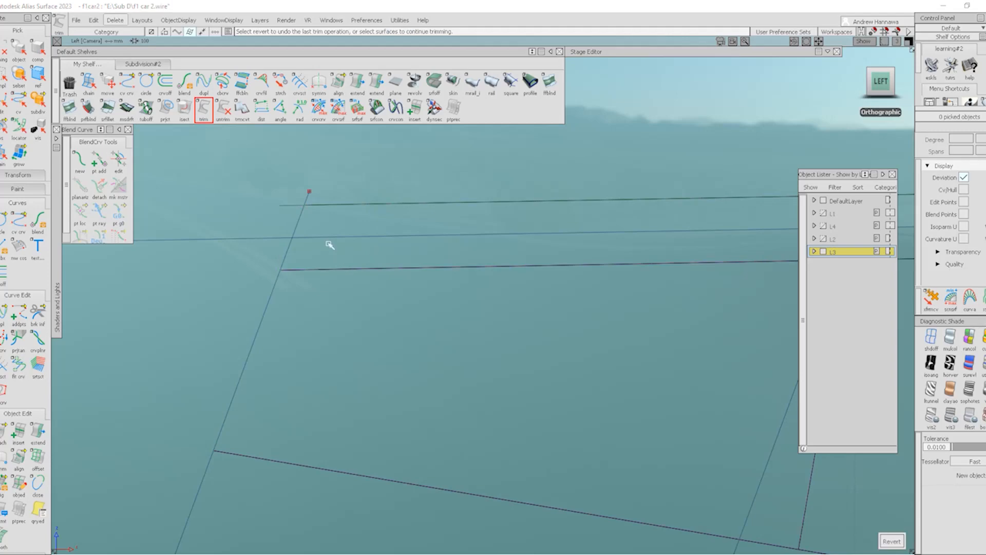
pyautogui.keyDown('alt'); pyautogui.keyDown('shift'); pyautogui.moveTo(330, 245); pyautogui.dragTo(501, 240); pyautogui.keyUp('shift'); pyautogui.keyUp('alt')
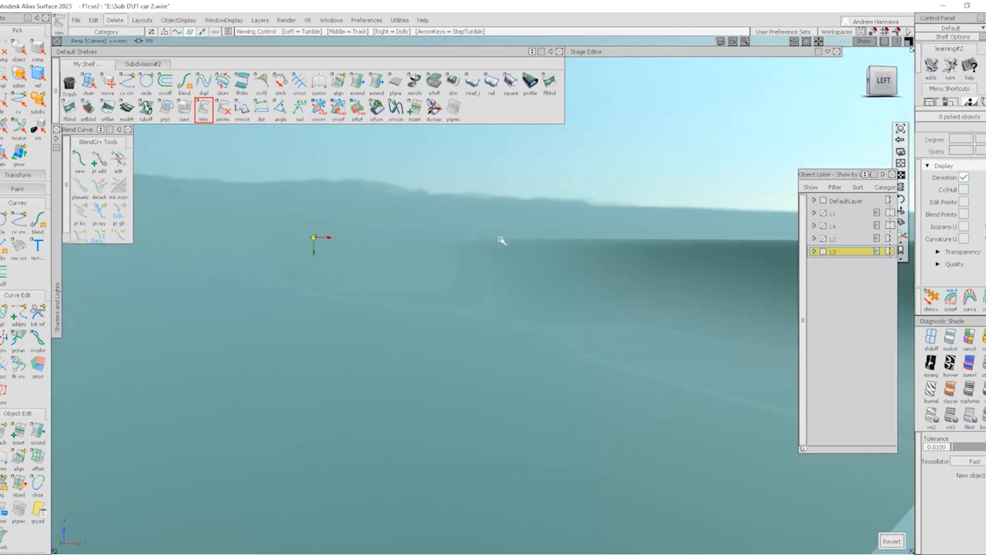
pyautogui.keyDown('alt'); pyautogui.keyDown('shift'); pyautogui.moveTo(502, 240); pyautogui.dragTo(519, 306, button='right'); pyautogui.keyUp('shift'); pyautogui.keyUp('alt')
pyautogui.click(519, 305)
pyautogui.keyDown('alt'); pyautogui.keyDown('shift'); pyautogui.moveTo(498, 236); pyautogui.dragTo(459, 255, button='right'); pyautogui.keyUp('shift'); pyautogui.keyUp('alt')
pyautogui.click(452, 185)
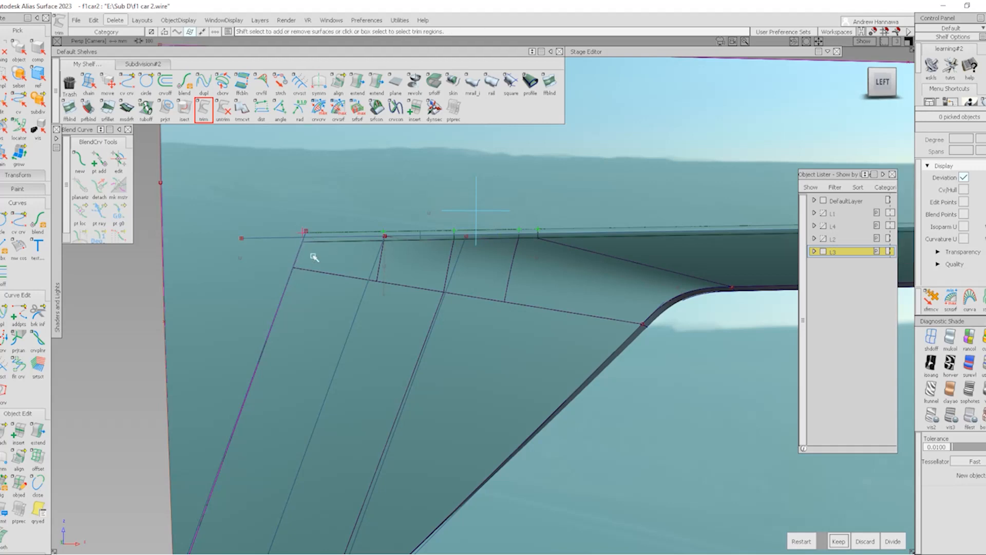
# - Pick the large body-side surface around the feature and untrim it
pyautogui.keyDown('ctrl'); pyautogui.keyDown('shift'); pyautogui.moveTo(314, 256); pyautogui.dragTo(305, 304); pyautogui.keyUp('shift'); pyautogui.keyUp('ctrl')
pyautogui.click(345, 165)
pyautogui.keyDown('ctrl'); pyautogui.keyDown('shift'); pyautogui.moveTo(345, 165); pyautogui.dragTo(330, 203, button='right'); pyautogui.keyUp('shift'); pyautogui.keyUp('ctrl')
pyautogui.keyDown('alt'); pyautogui.keyDown('shift'); pyautogui.moveTo(328, 255); pyautogui.dragTo(373, 295, button='right'); pyautogui.keyUp('shift'); pyautogui.keyUp('alt')
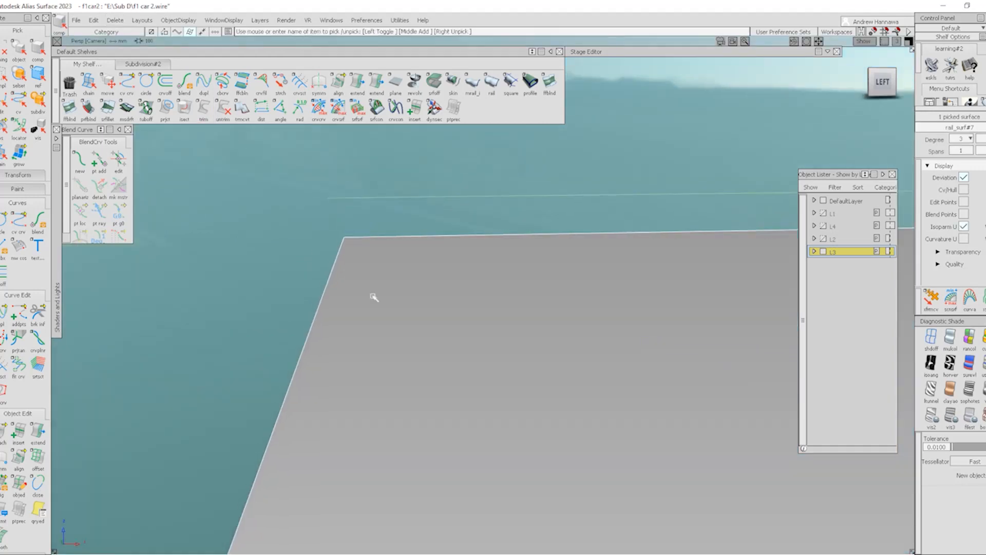
pyautogui.click(373, 295)
pyautogui.click(223, 109)
pyautogui.click(364, 259)
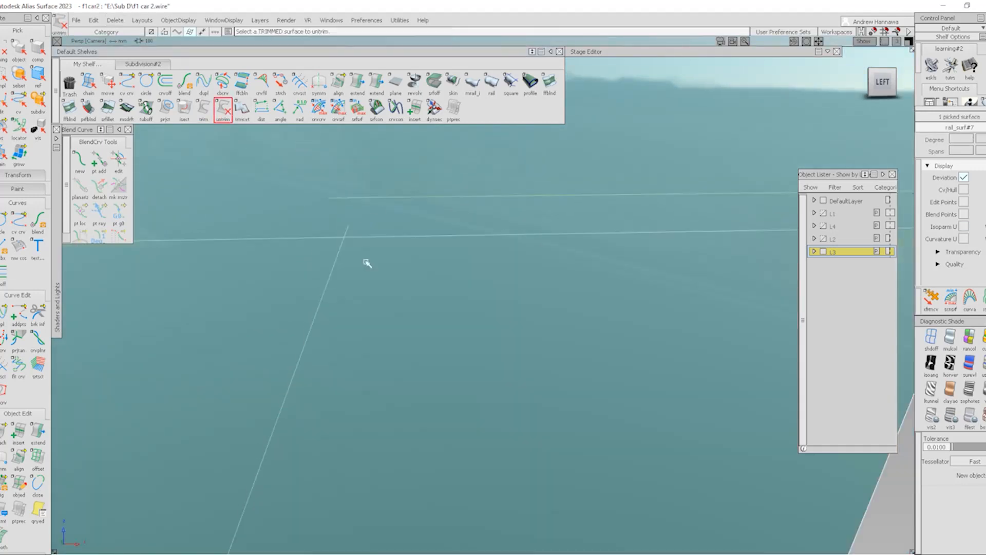
# - Extend the slanted curve on the body-side surface upward past the fillet's upper edge
pyautogui.doubleClick(339, 82)
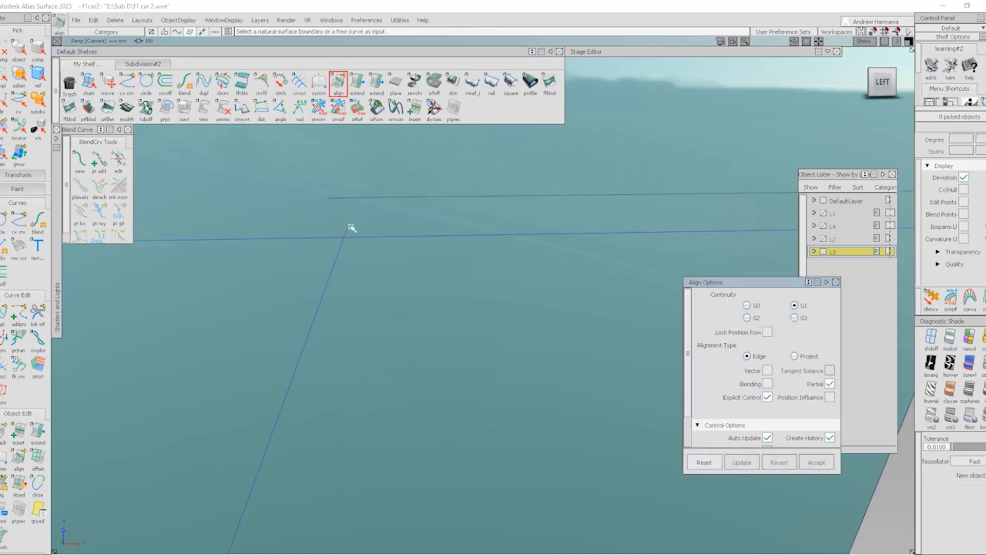
pyautogui.click(355, 90)
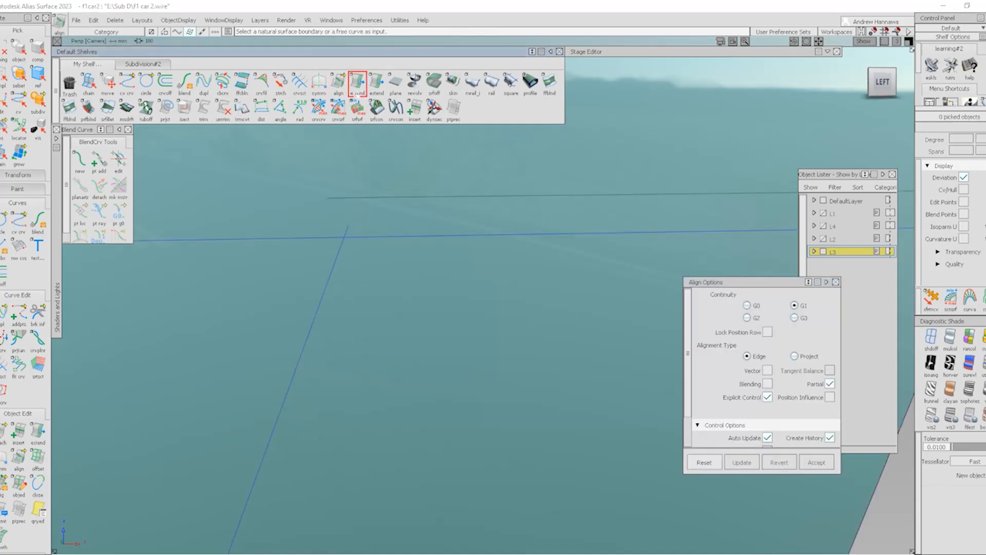
pyautogui.moveTo(348, 229); pyautogui.dragTo(371, 177)
pyautogui.keyDown('ctrl'); pyautogui.keyDown('shift'); pyautogui.moveTo(424, 307); pyautogui.dragTo(448, 186); pyautogui.keyUp('shift'); pyautogui.keyUp('ctrl')
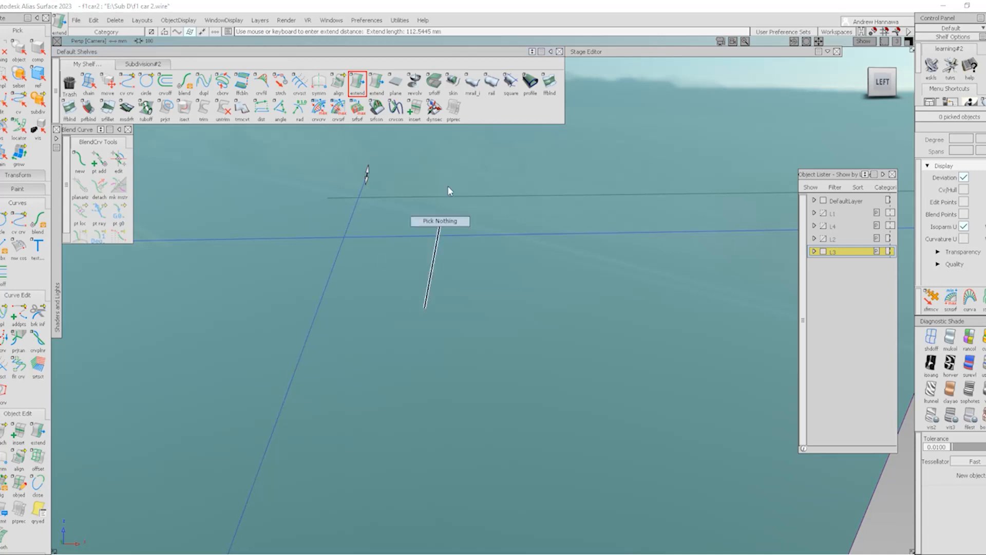
# - Delete the old horizontal curve on surface along the unfilleted feature edge
pyautogui.keyDown('alt'); pyautogui.keyDown('shift'); pyautogui.moveTo(448, 186); pyautogui.dragTo(526, 286, button='right'); pyautogui.keyUp('shift'); pyautogui.keyUp('alt')
pyautogui.keyDown('ctrl'); pyautogui.keyDown('shift'); pyautogui.moveTo(526, 286); pyautogui.dragTo(435, 263); pyautogui.keyUp('shift'); pyautogui.keyUp('ctrl')
pyautogui.moveTo(455, 226); pyautogui.dragTo(452, 251)
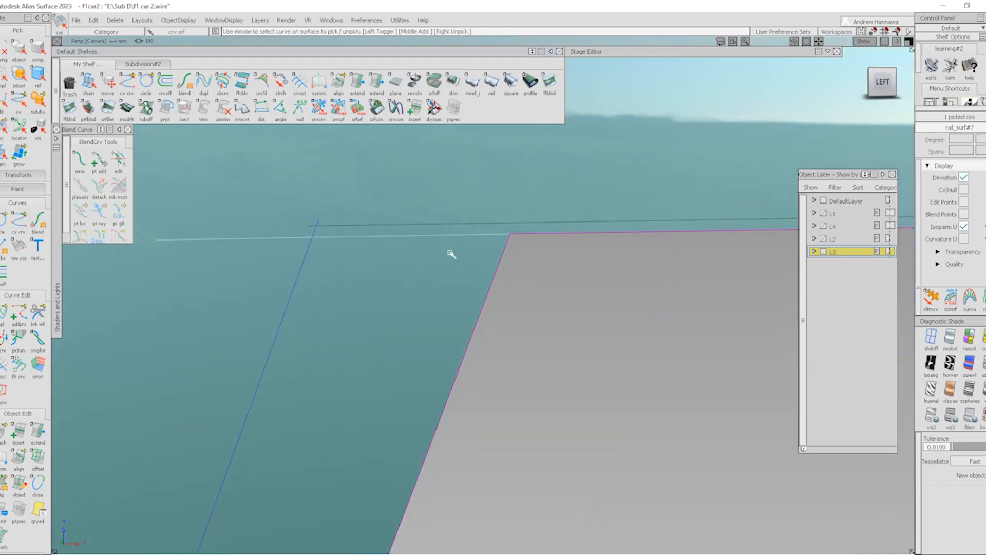
pyautogui.press('Delete')
pyautogui.press('Return')
# - Trim the body-side surface to the fillet's upper edge and the extended slanted curve
pyautogui.click(204, 110)
pyautogui.click(374, 200)
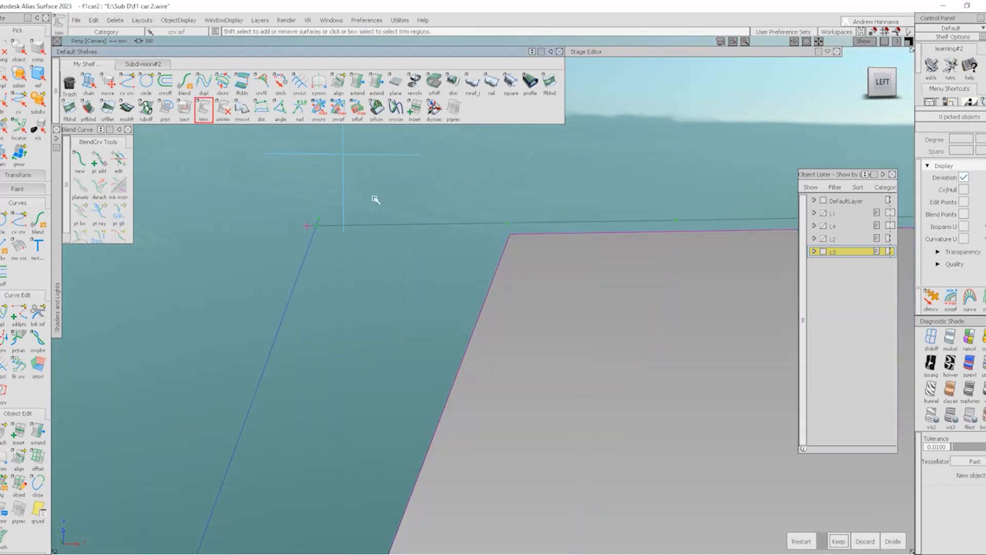
# - Query the existing fillet along the raised wedge's upper edge and start a new surface fillet from its settings
pyautogui.press('space')
pyautogui.keyDown('alt'); pyautogui.keyDown('shift'); pyautogui.moveTo(359, 233); pyautogui.dragTo(278, 326); pyautogui.keyUp('shift'); pyautogui.keyUp('alt')
pyautogui.press('F2')
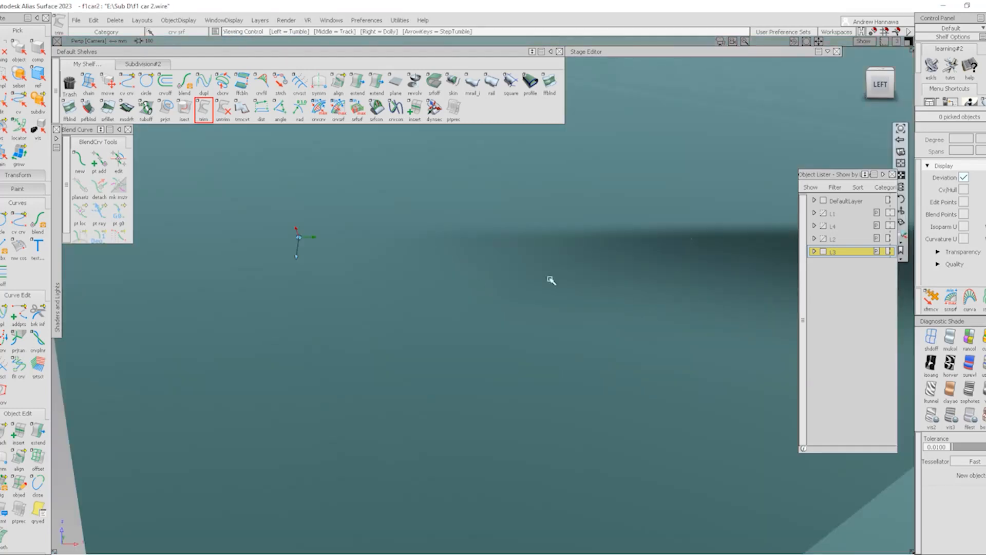
pyautogui.keyDown('alt'); pyautogui.keyDown('shift'); pyautogui.moveTo(551, 280); pyautogui.dragTo(448, 282, button='right'); pyautogui.keyUp('shift'); pyautogui.keyUp('alt')
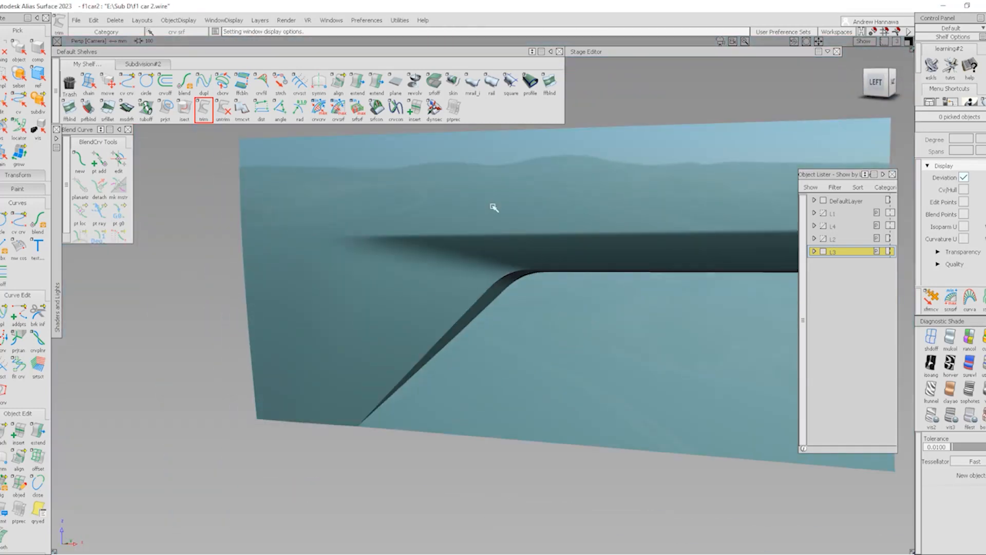
pyautogui.keyDown('alt'); pyautogui.keyDown('shift'); pyautogui.moveTo(527, 236); pyautogui.dragTo(543, 279, button='right'); pyautogui.keyUp('shift'); pyautogui.keyUp('alt')
pyautogui.keyDown('alt'); pyautogui.keyDown('shift'); pyautogui.moveTo(543, 280); pyautogui.dragTo(493, 229); pyautogui.keyUp('shift'); pyautogui.keyUp('alt')
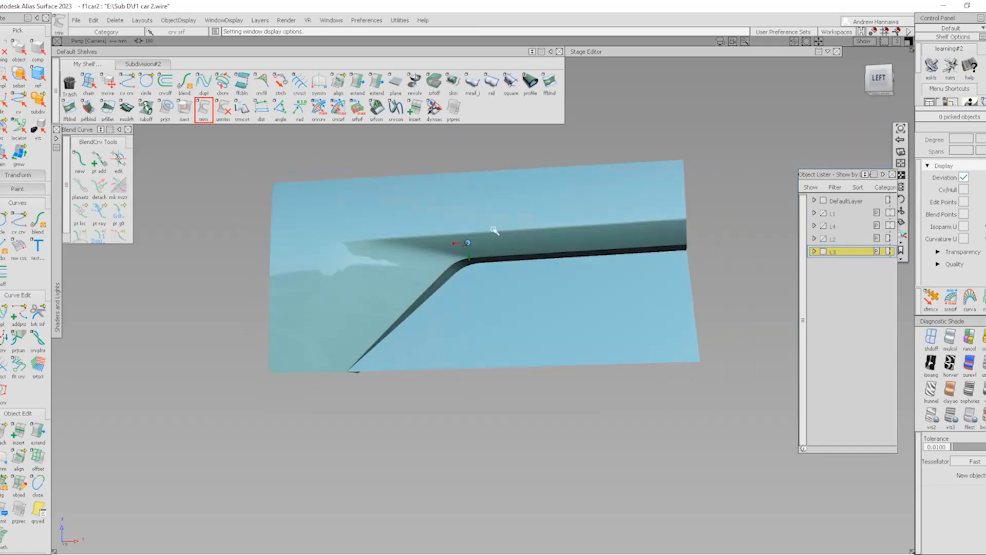
pyautogui.hotkey('alt', 'm')
pyautogui.keyDown('alt'); pyautogui.keyDown('shift'); pyautogui.moveTo(489, 264); pyautogui.dragTo(537, 313, button='right'); pyautogui.keyUp('shift'); pyautogui.keyUp('alt')
pyautogui.keyDown('ctrl'); pyautogui.keyDown('shift'); pyautogui.moveTo(405, 206); pyautogui.dragTo(373, 207); pyautogui.keyUp('shift'); pyautogui.keyUp('ctrl')
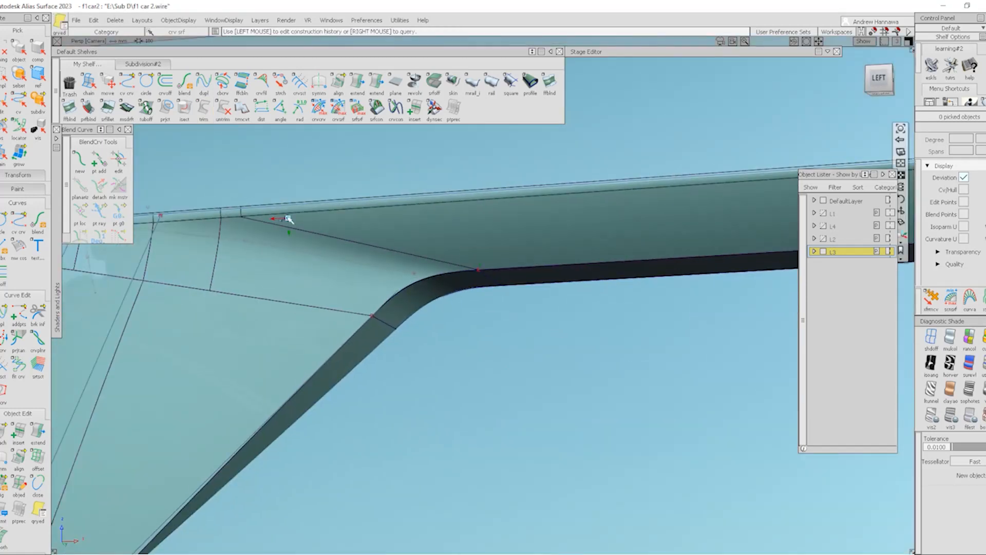
pyautogui.keyDown('alt'); pyautogui.keyDown('shift'); pyautogui.moveTo(286, 219); pyautogui.dragTo(335, 200, button='right'); pyautogui.keyUp('shift'); pyautogui.keyUp('alt')
pyautogui.click(337, 197)
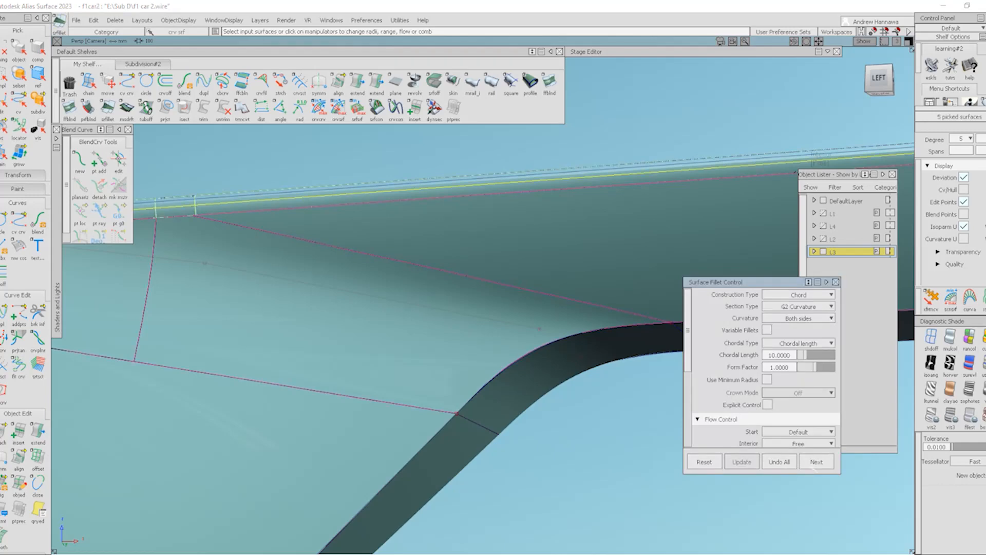
pyautogui.click(816, 461)
# - Build a G2 Curvature surface fillet with chordal length 10 between the wall surfaces and the adjoining surfaces above them
pyautogui.keyDown('alt'); pyautogui.keyDown('shift'); pyautogui.moveTo(548, 346); pyautogui.dragTo(370, 339); pyautogui.keyUp('shift'); pyautogui.keyUp('alt')
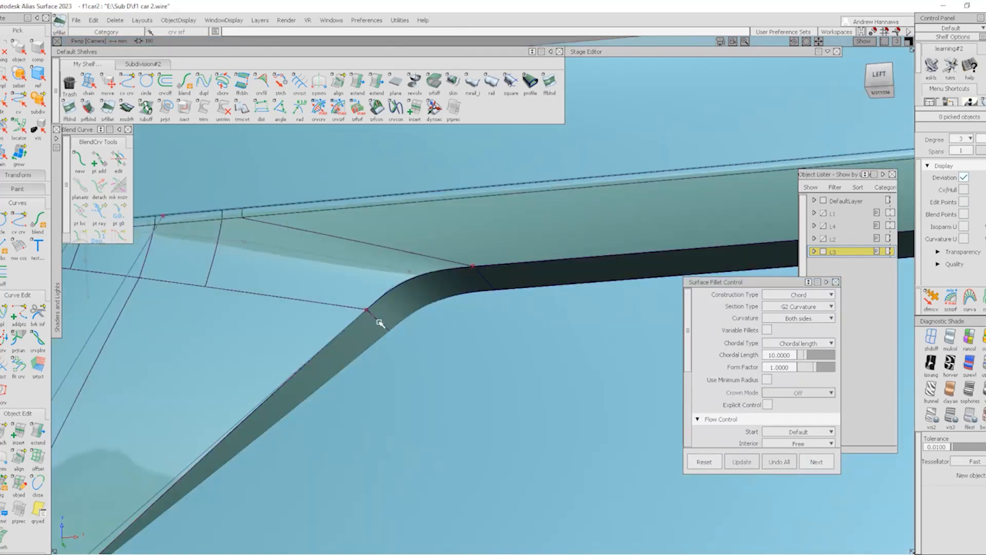
pyautogui.click(500, 251)
pyautogui.click(377, 263)
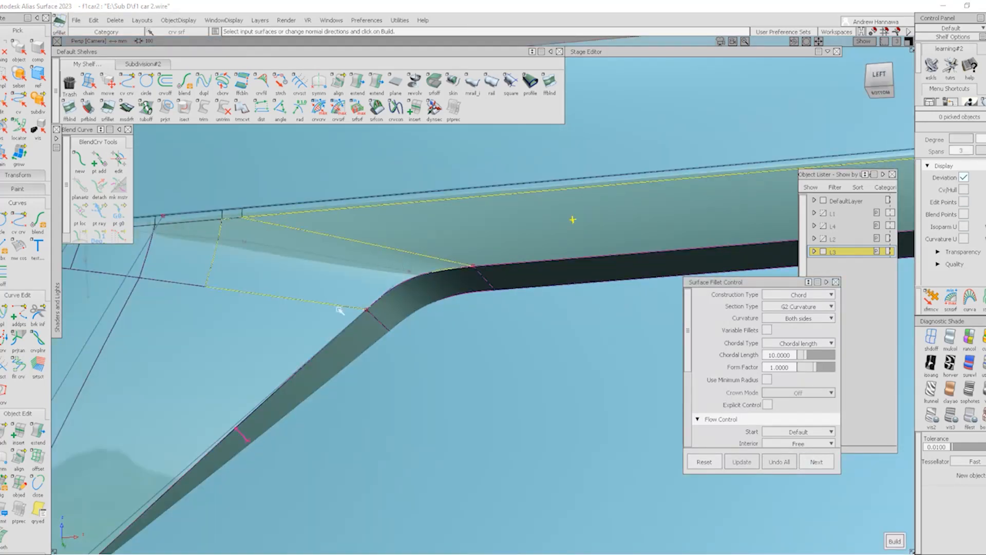
pyautogui.click(339, 310)
pyautogui.keyDown('alt'); pyautogui.keyDown('shift'); pyautogui.moveTo(394, 332); pyautogui.dragTo(366, 336, button='right'); pyautogui.keyUp('shift'); pyautogui.keyUp('alt')
pyautogui.keyDown('alt'); pyautogui.keyDown('shift'); pyautogui.moveTo(365, 337); pyautogui.dragTo(325, 367); pyautogui.keyUp('shift'); pyautogui.keyUp('alt')
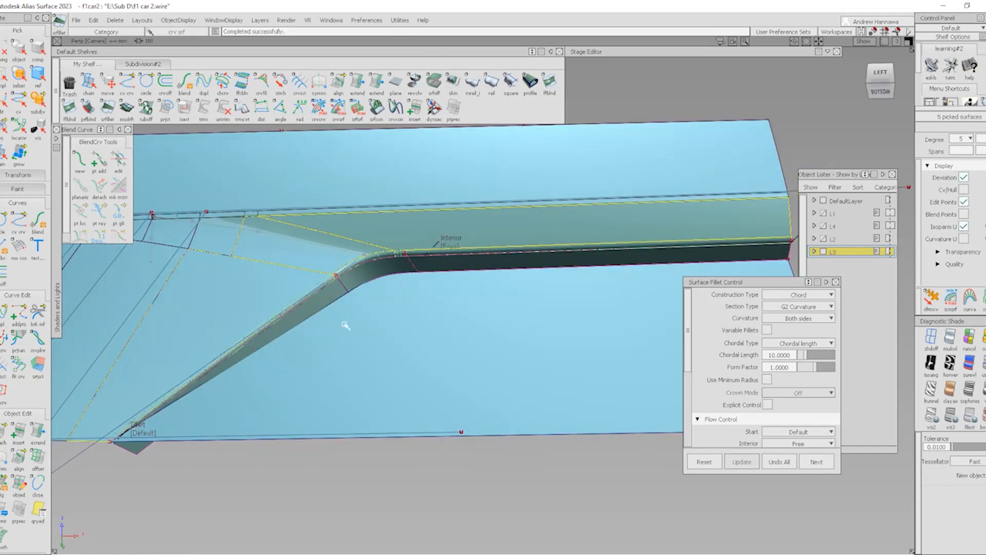
# - Set the new fillet's flow control to Edge Align at both its start and its end, and clear the selection
pyautogui.click(132, 438)
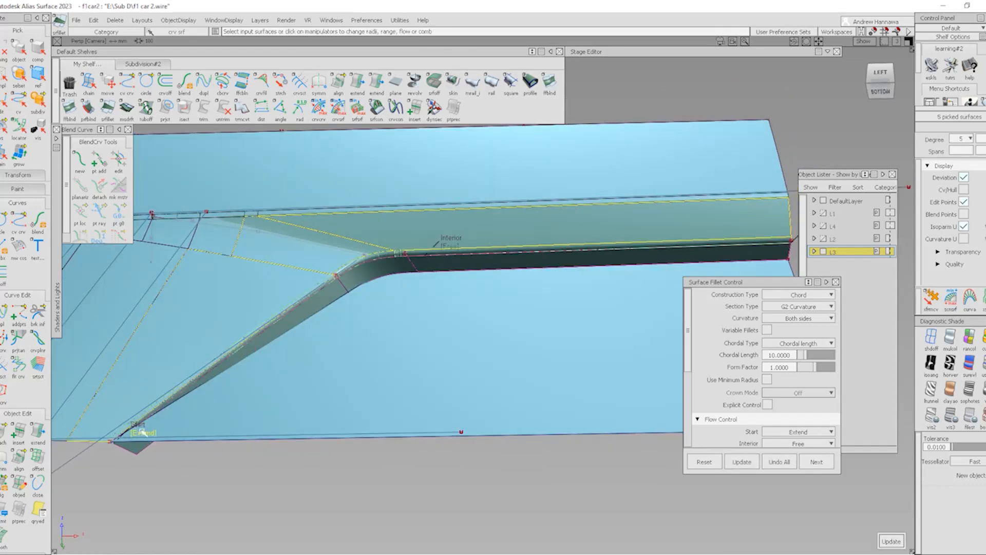
pyautogui.click(142, 433)
pyautogui.keyDown('alt'); pyautogui.keyDown('shift'); pyautogui.moveTo(421, 393); pyautogui.dragTo(337, 401, button='right'); pyautogui.keyUp('shift'); pyautogui.keyUp('alt')
pyautogui.keyDown('alt'); pyautogui.keyDown('shift'); pyautogui.moveTo(336, 401); pyautogui.dragTo(296, 407, button='middle'); pyautogui.keyUp('shift'); pyautogui.keyUp('alt')
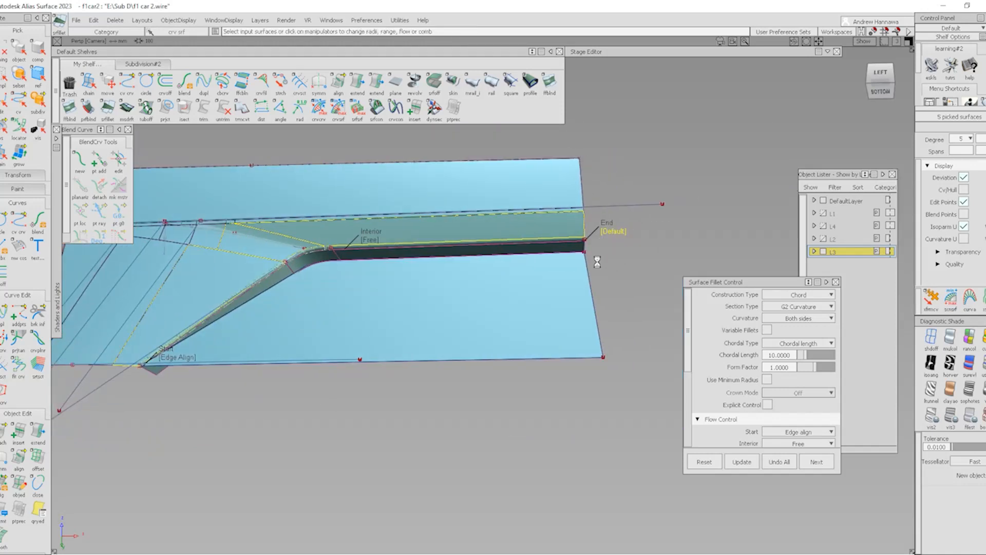
pyautogui.click(616, 230)
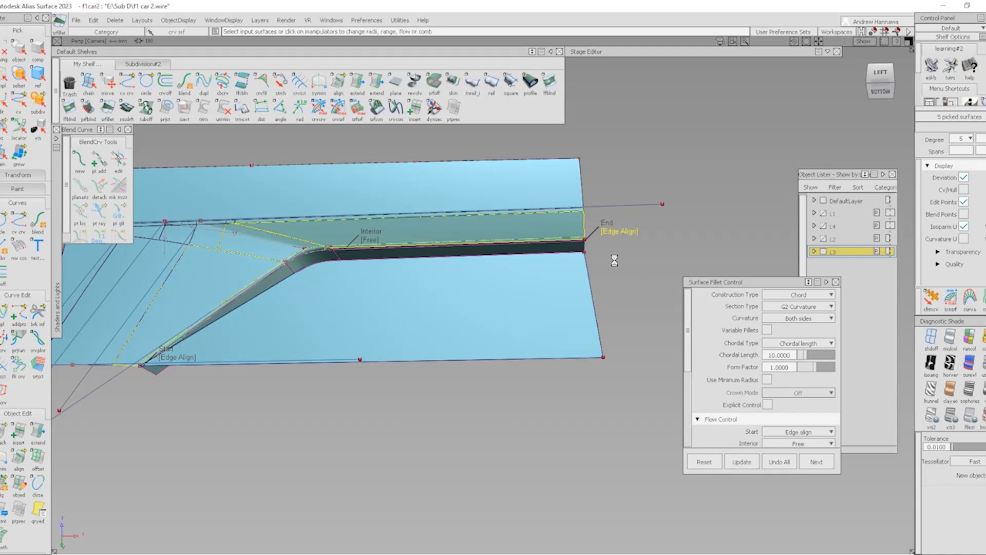
pyautogui.keyDown('ctrl'); pyautogui.keyDown('shift'); pyautogui.moveTo(312, 358); pyautogui.dragTo(284, 303); pyautogui.keyUp('shift'); pyautogui.keyUp('ctrl')
# - Examine the new upper fillet along the wall and around its rounded corner
pyautogui.keyDown('alt'); pyautogui.keyDown('shift'); pyautogui.moveTo(284, 303); pyautogui.dragTo(493, 291, button='right'); pyautogui.keyUp('shift'); pyautogui.keyUp('alt')
pyautogui.keyDown('alt'); pyautogui.keyDown('shift'); pyautogui.moveTo(493, 292); pyautogui.dragTo(478, 354); pyautogui.keyUp('shift'); pyautogui.keyUp('alt')
pyautogui.keyDown('alt'); pyautogui.keyDown('shift'); pyautogui.moveTo(477, 354); pyautogui.dragTo(390, 348, button='right'); pyautogui.keyUp('shift'); pyautogui.keyUp('alt')
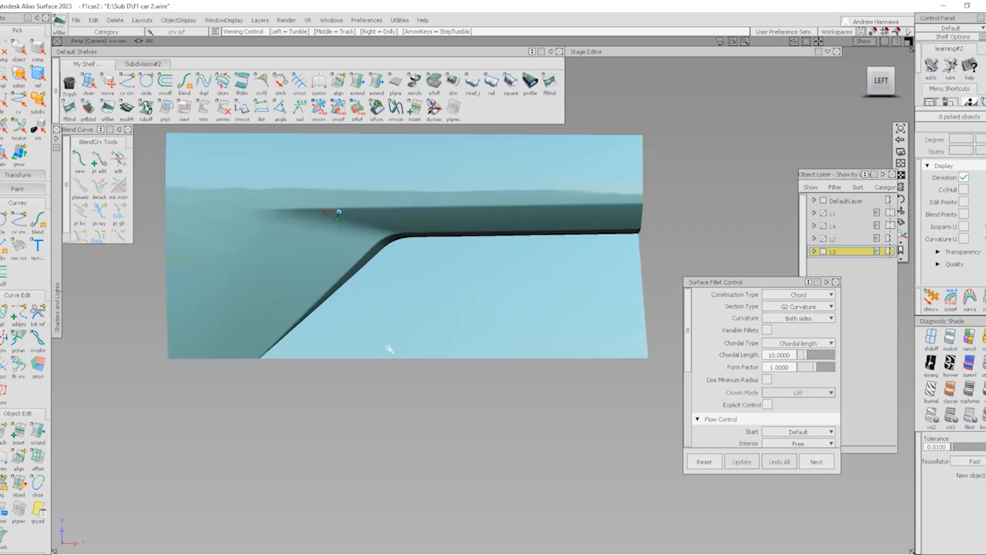
pyautogui.keyDown('ctrl'); pyautogui.keyDown('shift'); pyautogui.moveTo(535, 413); pyautogui.dragTo(436, 314); pyautogui.keyUp('shift'); pyautogui.keyUp('ctrl')
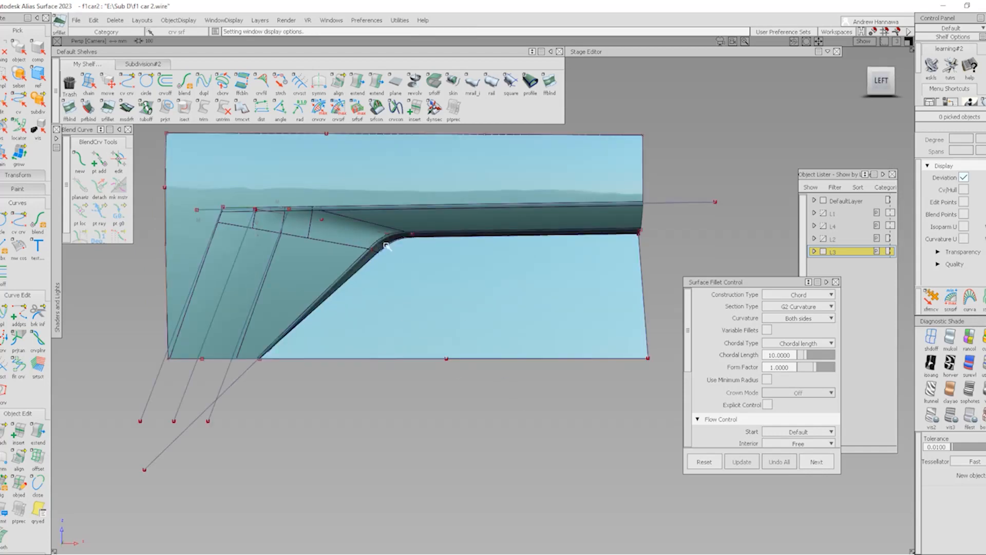
pyautogui.keyDown('alt'); pyautogui.keyDown('shift'); pyautogui.moveTo(433, 319); pyautogui.dragTo(343, 201, button='right'); pyautogui.keyUp('shift'); pyautogui.keyUp('alt')
pyautogui.keyDown('alt'); pyautogui.keyDown('shift'); pyautogui.moveTo(343, 201); pyautogui.dragTo(451, 249, button='middle'); pyautogui.keyUp('shift'); pyautogui.keyUp('alt')
pyautogui.keyDown('alt'); pyautogui.keyDown('shift'); pyautogui.moveTo(451, 249); pyautogui.dragTo(437, 172); pyautogui.keyUp('shift'); pyautogui.keyUp('alt')
pyautogui.keyDown('alt'); pyautogui.keyDown('shift'); pyautogui.moveTo(412, 220); pyautogui.dragTo(395, 257, button='right'); pyautogui.keyUp('shift'); pyautogui.keyUp('alt')
pyautogui.keyDown('ctrl'); pyautogui.keyDown('shift'); pyautogui.moveTo(396, 257); pyautogui.dragTo(403, 229); pyautogui.keyUp('shift'); pyautogui.keyUp('ctrl')
pyautogui.click(405, 230)
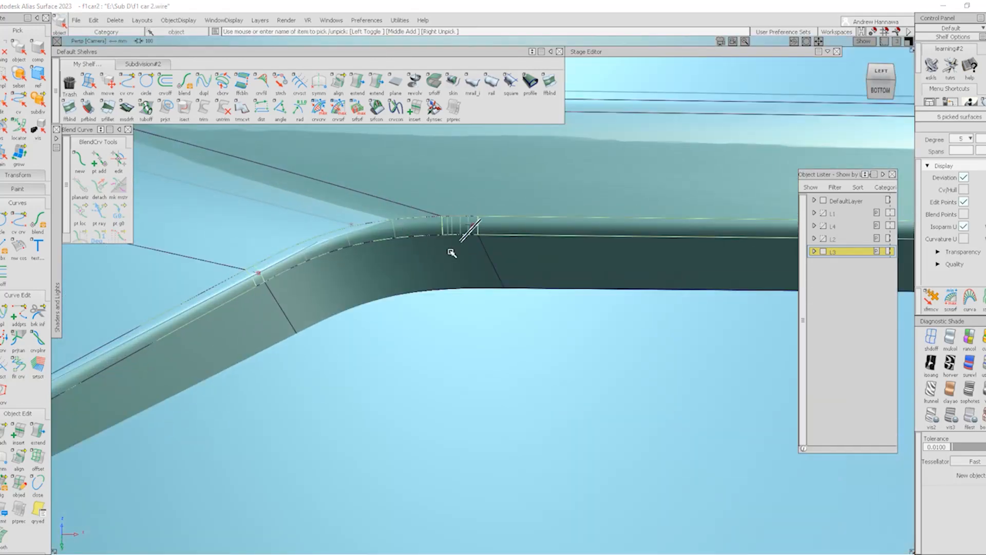
pyautogui.keyDown('ctrl'); pyautogui.keyDown('shift'); pyautogui.moveTo(452, 251); pyautogui.dragTo(478, 280); pyautogui.keyUp('shift'); pyautogui.keyUp('ctrl')
pyautogui.keyDown('alt'); pyautogui.keyDown('shift'); pyautogui.moveTo(478, 279); pyautogui.dragTo(393, 313, button='right'); pyautogui.keyUp('shift'); pyautogui.keyUp('alt')
pyautogui.keyDown('alt'); pyautogui.keyDown('shift'); pyautogui.moveTo(393, 313); pyautogui.dragTo(385, 294); pyautogui.keyUp('shift'); pyautogui.keyUp('alt')
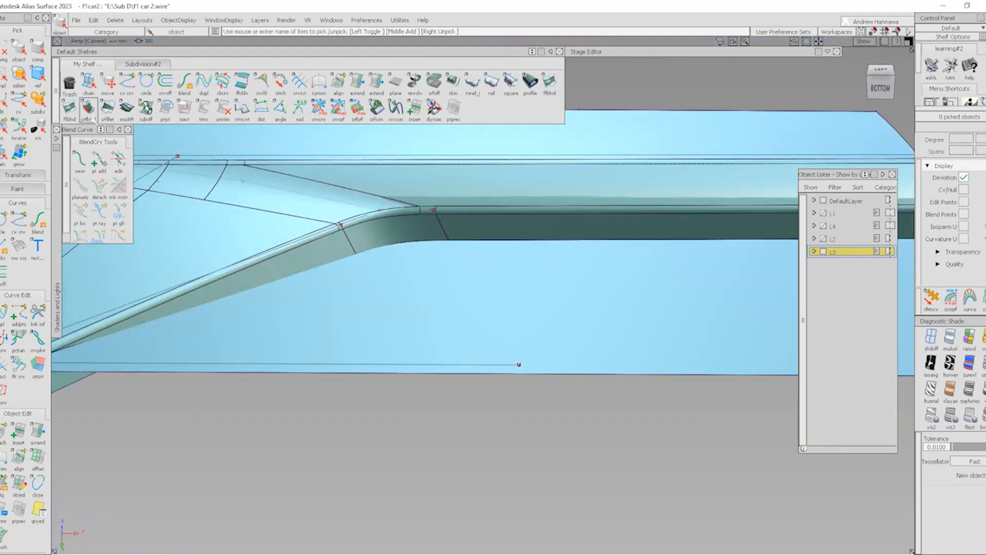
# - Build a G2 Curvature surface fillet with chordal length 10 between the three wall surfaces and the lower panel
pyautogui.click(108, 109)
pyautogui.keyDown('alt'); pyautogui.keyDown('shift'); pyautogui.moveTo(434, 247); pyautogui.dragTo(365, 249, button='middle'); pyautogui.keyUp('shift'); pyautogui.keyUp('alt')
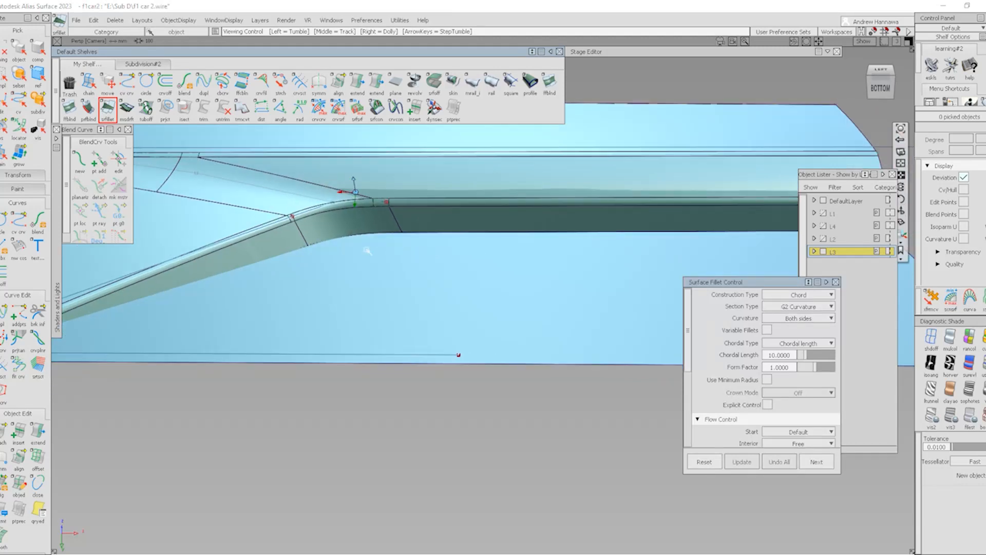
pyautogui.keyDown('alt'); pyautogui.keyDown('shift'); pyautogui.moveTo(366, 248); pyautogui.dragTo(402, 232); pyautogui.keyUp('shift'); pyautogui.keyUp('alt')
pyautogui.click(402, 232)
pyautogui.click(353, 225)
pyautogui.click(283, 236)
pyautogui.keyDown('alt'); pyautogui.keyDown('shift'); pyautogui.moveTo(283, 236); pyautogui.dragTo(323, 270, button='right'); pyautogui.keyUp('shift'); pyautogui.keyUp('alt')
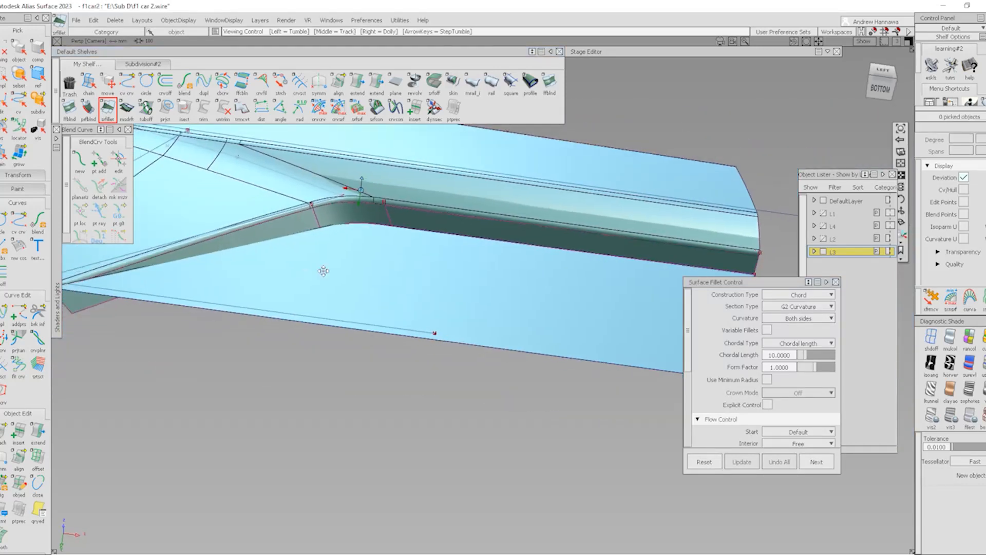
pyautogui.keyDown('alt'); pyautogui.keyDown('shift'); pyautogui.moveTo(323, 271); pyautogui.dragTo(420, 261, button='middle'); pyautogui.keyUp('shift'); pyautogui.keyUp('alt')
pyautogui.click(226, 278)
pyautogui.keyDown('alt'); pyautogui.keyDown('shift'); pyautogui.moveTo(555, 257); pyautogui.dragTo(564, 286); pyautogui.keyUp('shift'); pyautogui.keyUp('alt')
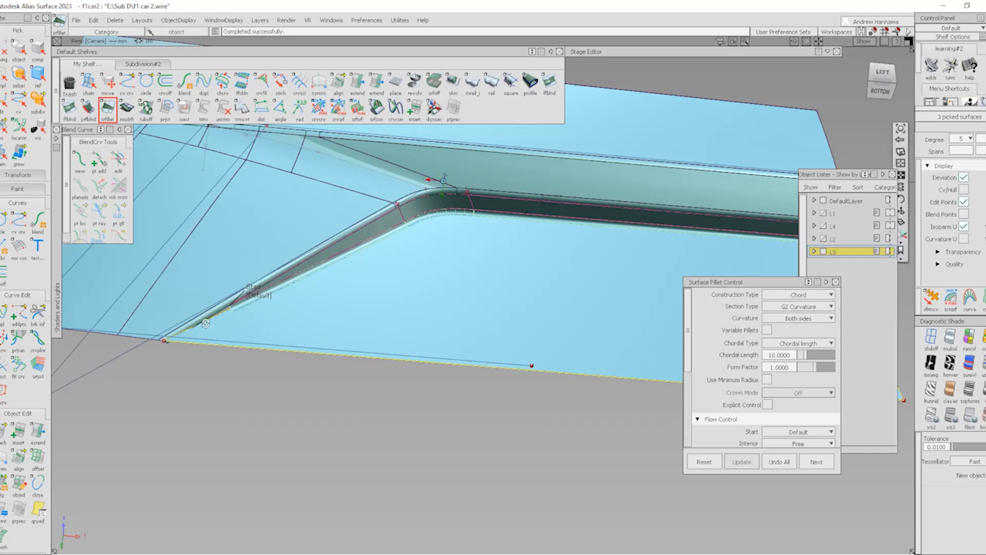
# - Set the lower fillet's start flow control to Extend and clear the selection
pyautogui.keyDown('alt'); pyautogui.keyDown('shift'); pyautogui.moveTo(263, 333); pyautogui.dragTo(373, 329); pyautogui.keyUp('shift'); pyautogui.keyUp('alt')
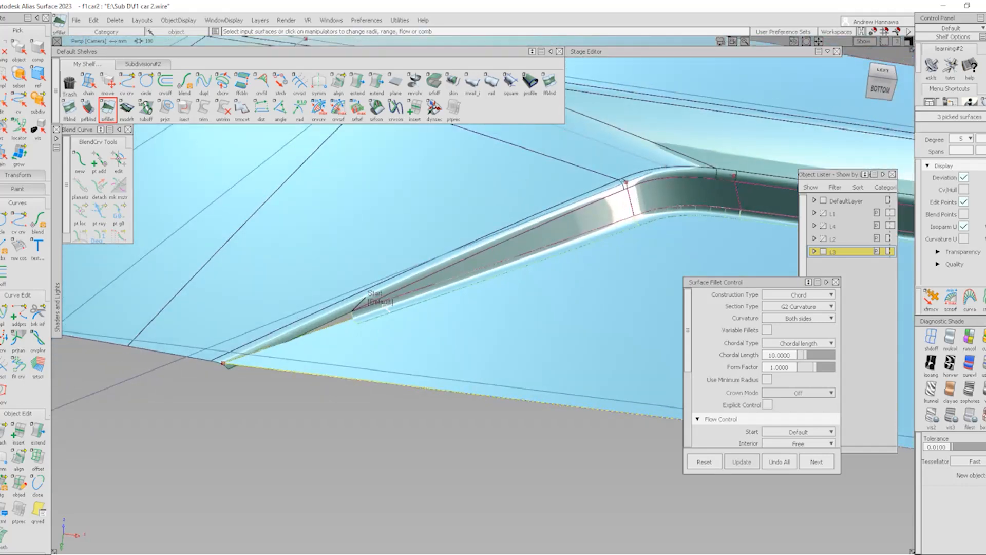
pyautogui.click(381, 302)
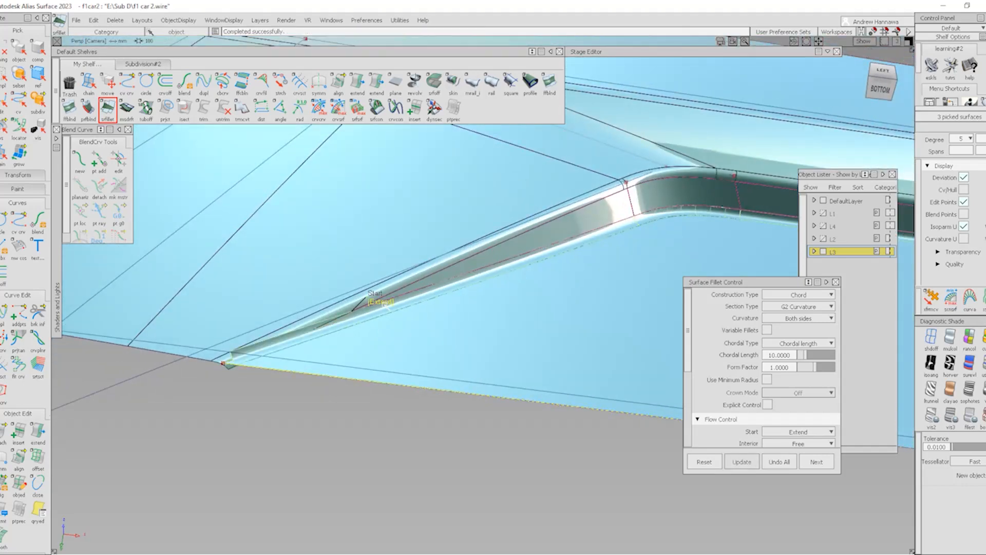
pyautogui.keyDown('ctrl'); pyautogui.keyDown('shift'); pyautogui.moveTo(351, 423); pyautogui.dragTo(359, 336); pyautogui.keyUp('shift'); pyautogui.keyUp('ctrl')
# - Isolate the lower fillet's straight piece and the tapering wall surface beside it
pyautogui.keyDown('ctrl'); pyautogui.keyDown('shift'); pyautogui.moveTo(431, 424); pyautogui.dragTo(375, 397, button='right'); pyautogui.keyUp('shift'); pyautogui.keyUp('ctrl')
pyautogui.keyDown('ctrl'); pyautogui.keyDown('shift'); pyautogui.moveTo(460, 458); pyautogui.dragTo(383, 408, button='right'); pyautogui.keyUp('shift'); pyautogui.keyUp('ctrl')
pyautogui.keyDown('alt'); pyautogui.keyDown('shift'); pyautogui.moveTo(370, 395); pyautogui.dragTo(437, 246); pyautogui.keyUp('shift'); pyautogui.keyUp('alt')
pyautogui.scroll(4, 346, 336)
pyautogui.click(474, 211)
pyautogui.click(494, 193)
pyautogui.keyDown('ctrl'); pyautogui.keyDown('shift'); pyautogui.moveTo(488, 205); pyautogui.dragTo(375, 335, button='right'); pyautogui.keyUp('shift'); pyautogui.keyUp('ctrl')
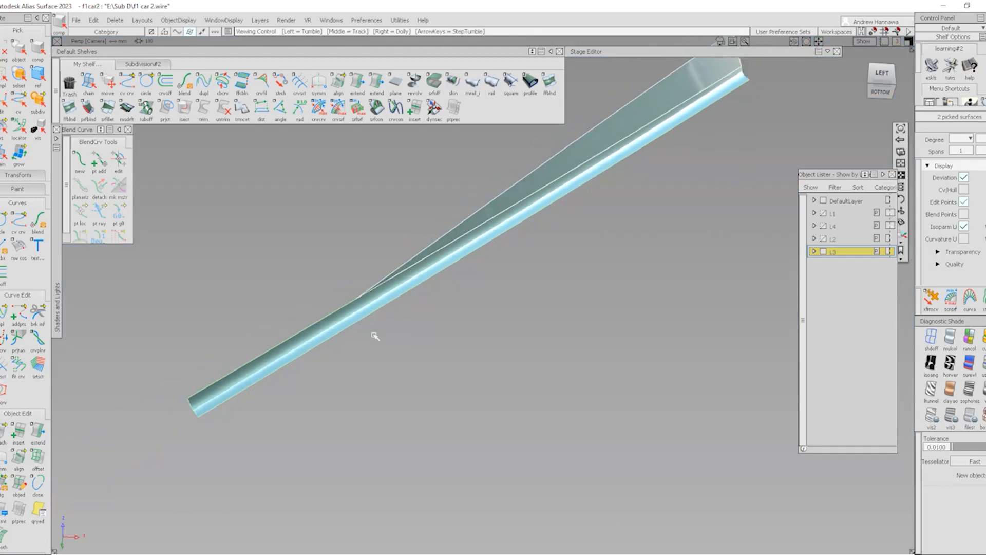
# - Cut the lower fillet across its width near the wall's pointed end and remove the piece extending beyond it
pyautogui.keyDown('ctrl'); pyautogui.keyDown('shift'); pyautogui.moveTo(375, 332); pyautogui.dragTo(381, 246); pyautogui.keyUp('shift'); pyautogui.keyUp('ctrl')
pyautogui.click(415, 111)
pyautogui.click(198, 412)
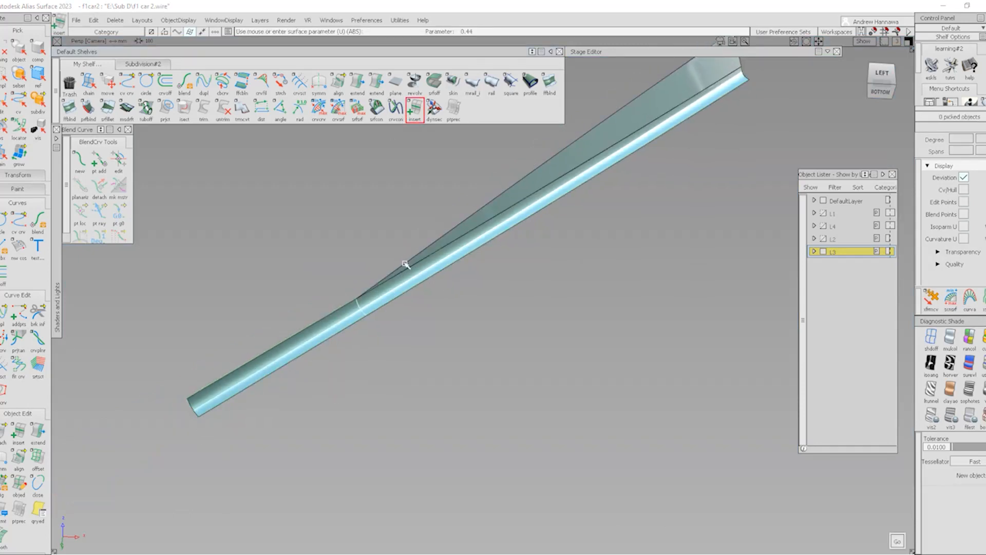
pyautogui.press('space')
pyautogui.click(204, 113)
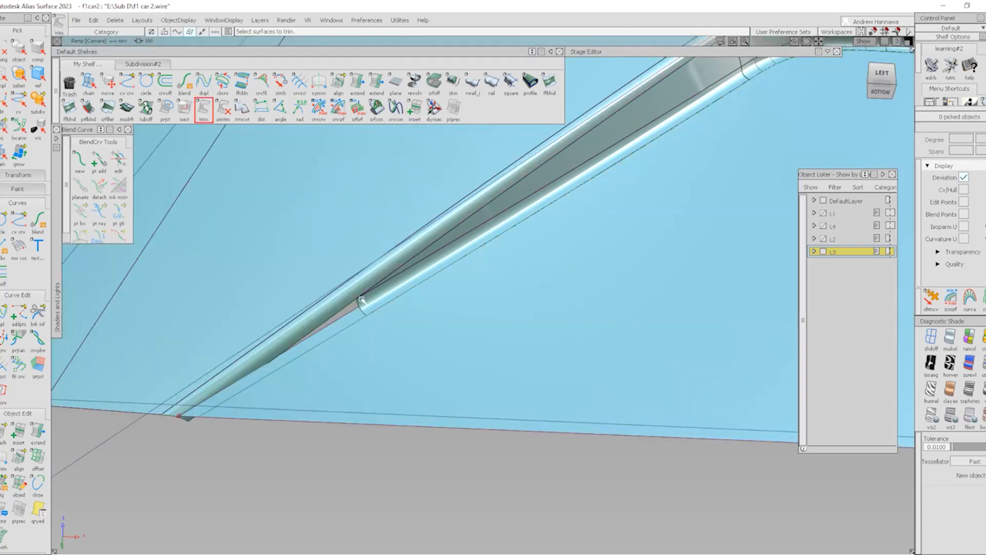
# - Isolate the upper fillet, the lower fillet and the lower panel, and clear the selection
pyautogui.keyDown('ctrl'); pyautogui.keyDown('shift'); pyautogui.moveTo(361, 299); pyautogui.dragTo(366, 281); pyautogui.keyUp('shift'); pyautogui.keyUp('ctrl')
pyautogui.keyDown('alt'); pyautogui.keyDown('shift'); pyautogui.moveTo(352, 319); pyautogui.dragTo(422, 346, button='right'); pyautogui.keyUp('shift'); pyautogui.keyUp('alt')
pyautogui.click(388, 321)
pyautogui.click(373, 302)
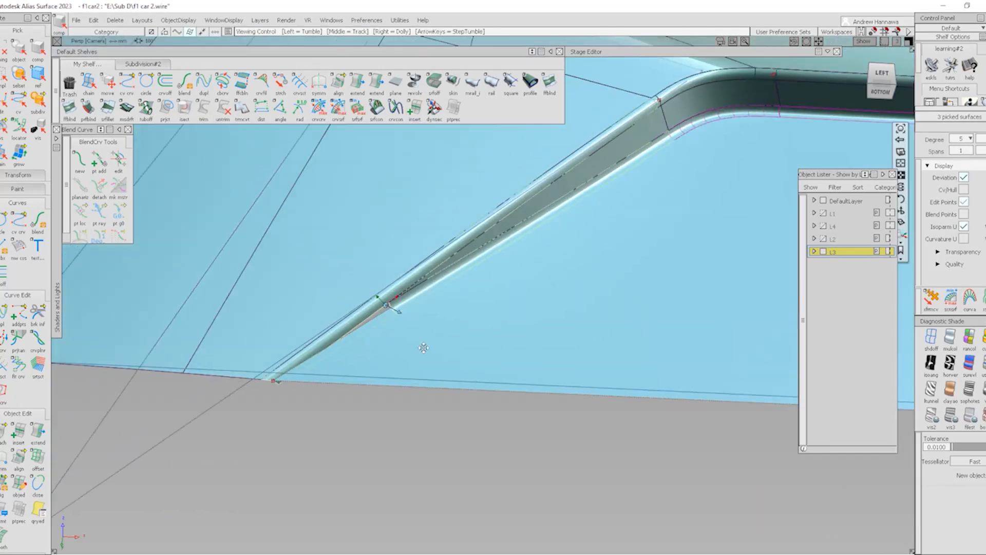
pyautogui.keyDown('alt'); pyautogui.keyDown('shift'); pyautogui.moveTo(423, 345); pyautogui.dragTo(436, 352, button='middle'); pyautogui.keyUp('shift'); pyautogui.keyUp('alt')
pyautogui.hotkey('alt', 'h')
pyautogui.keyDown('alt'); pyautogui.keyDown('shift'); pyautogui.moveTo(436, 352); pyautogui.dragTo(440, 392, button='right'); pyautogui.keyUp('shift'); pyautogui.keyUp('alt')
pyautogui.keyDown('alt'); pyautogui.keyDown('shift'); pyautogui.moveTo(440, 392); pyautogui.dragTo(455, 317); pyautogui.keyUp('shift'); pyautogui.keyUp('alt')
pyautogui.keyDown('alt'); pyautogui.keyDown('shift'); pyautogui.moveTo(454, 317); pyautogui.dragTo(438, 378, button='right'); pyautogui.keyUp('shift'); pyautogui.keyUp('alt')
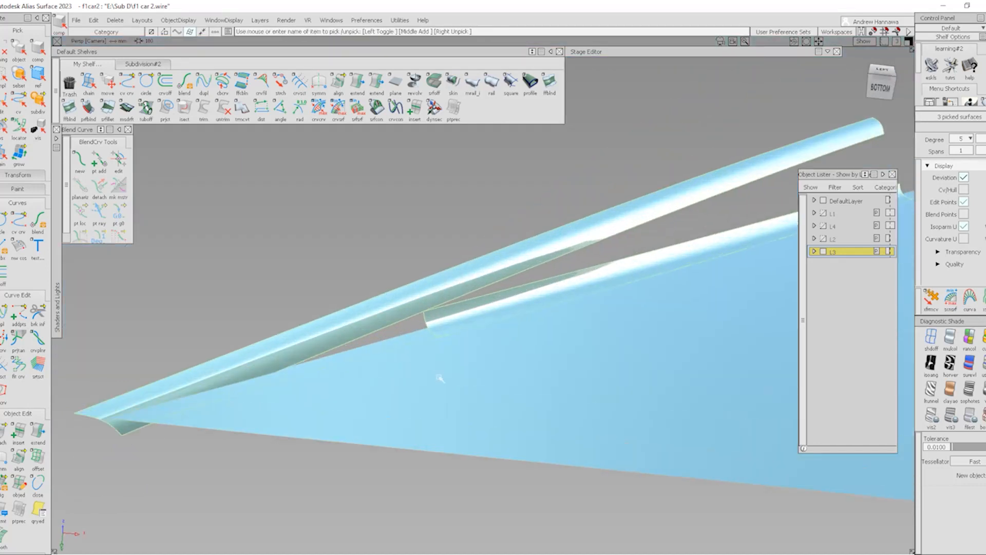
pyautogui.click(344, 200)
# - Draw a degree 1 CV curve from the lower fillet's cut corner to the upper fillet's pointed end
pyautogui.click(127, 82)
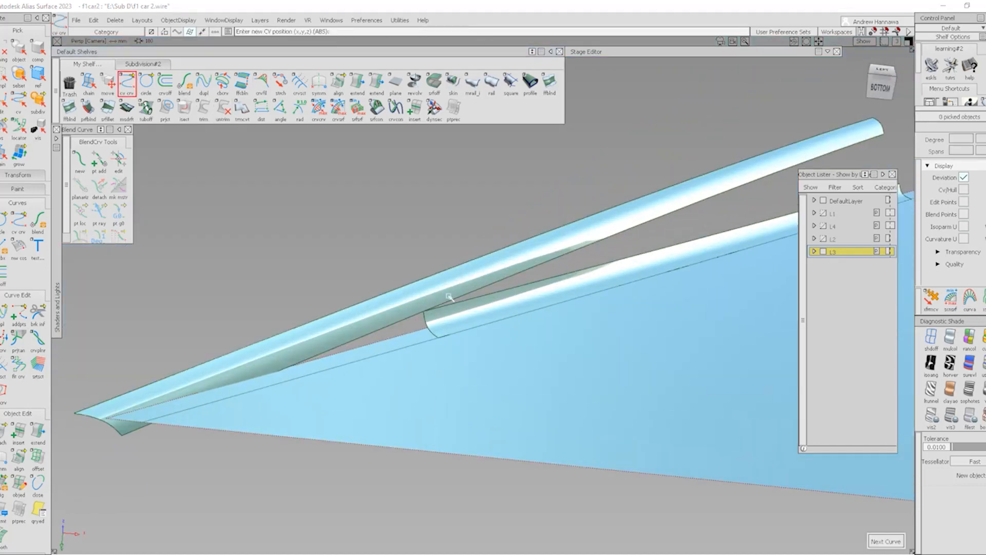
pyautogui.click(424, 312)
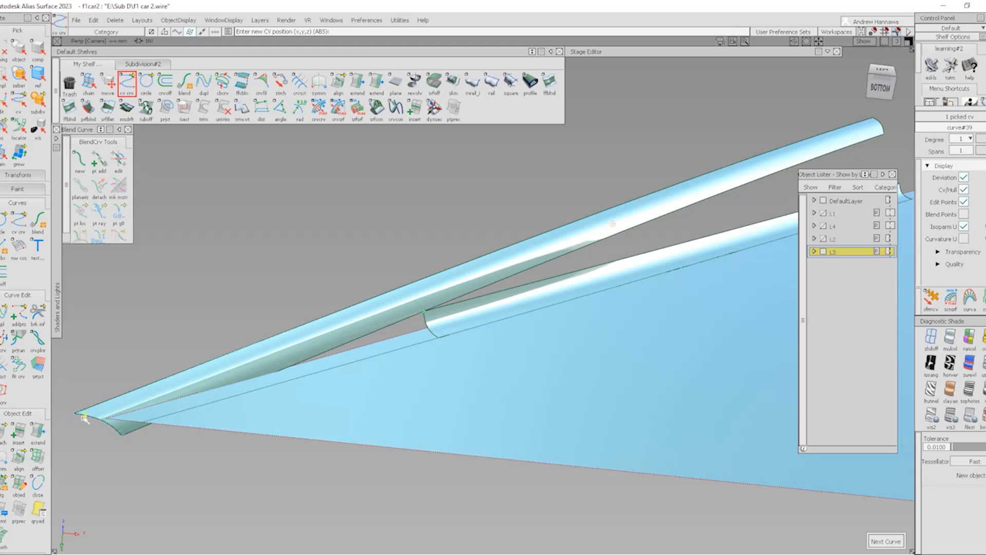
pyautogui.keyDown('ctrl'); pyautogui.keyDown('shift'); pyautogui.moveTo(252, 386); pyautogui.dragTo(243, 286); pyautogui.keyUp('shift'); pyautogui.keyUp('ctrl')
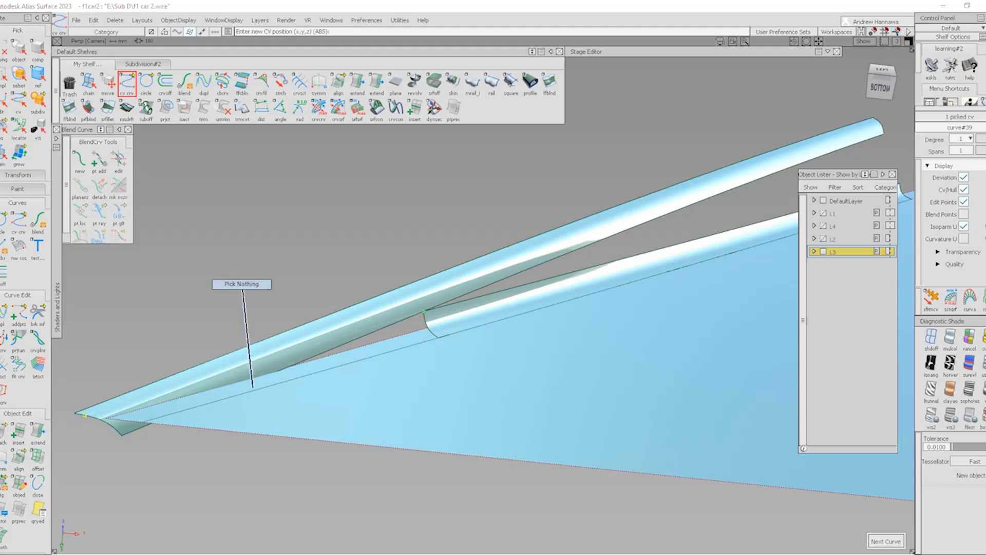
# - Project the straight curve onto the upper fillet as a curve on surface, using the View vector
pyautogui.click(167, 108)
pyautogui.click(383, 297)
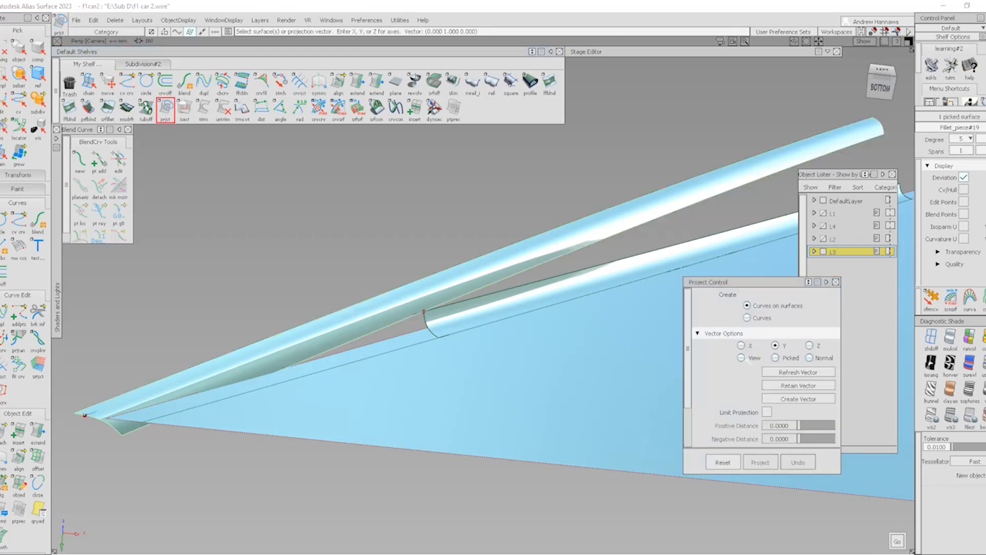
pyautogui.click(741, 358)
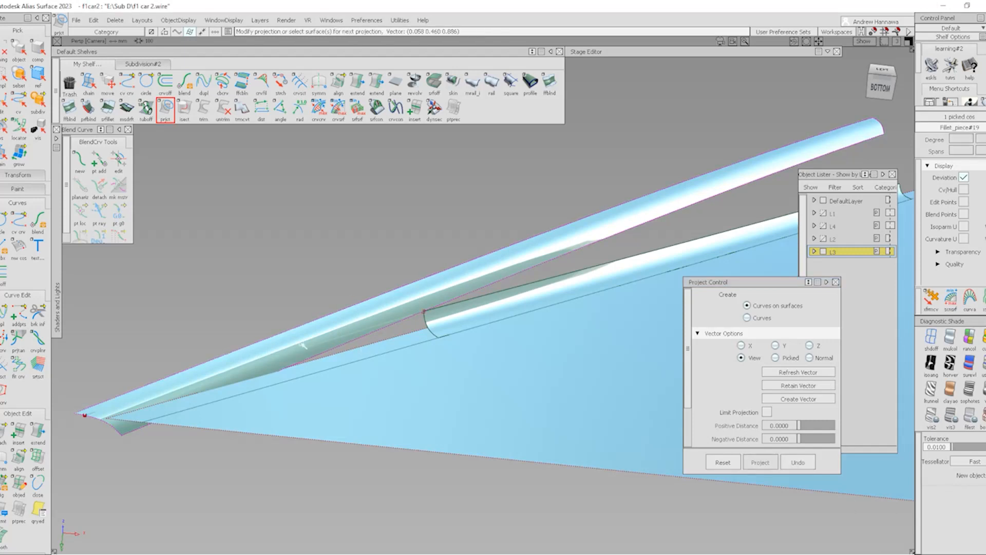
# - Trim the upper fillet along the projected line, keeping the part away from the lower panel
pyautogui.click(211, 111)
pyautogui.click(436, 294)
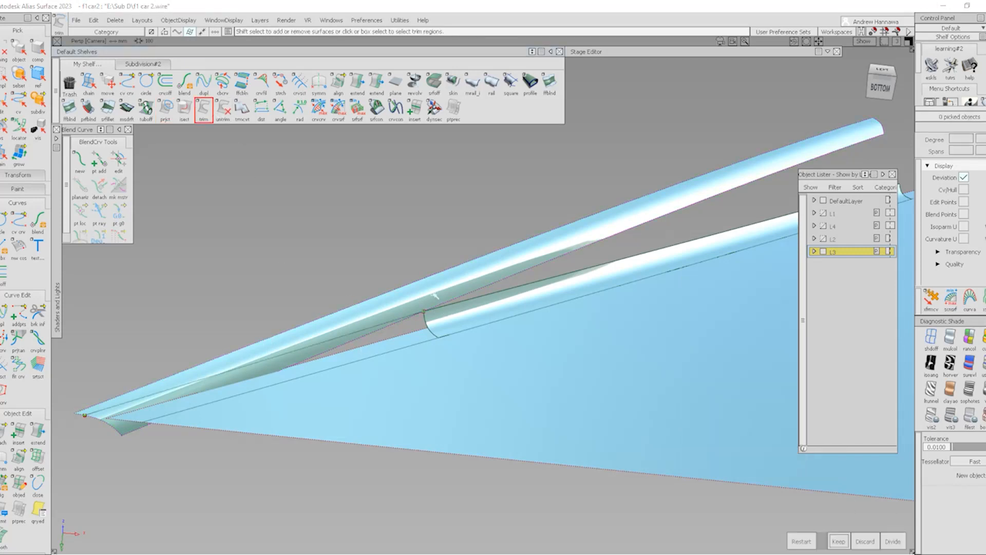
pyautogui.click(434, 293)
pyautogui.press('k')
# - Try to trim the lower panel along the lower fillet's edge line
pyautogui.keyDown('alt'); pyautogui.keyDown('shift'); pyautogui.moveTo(378, 332); pyautogui.dragTo(391, 406); pyautogui.keyUp('shift'); pyautogui.keyUp('alt')
pyautogui.click(406, 421)
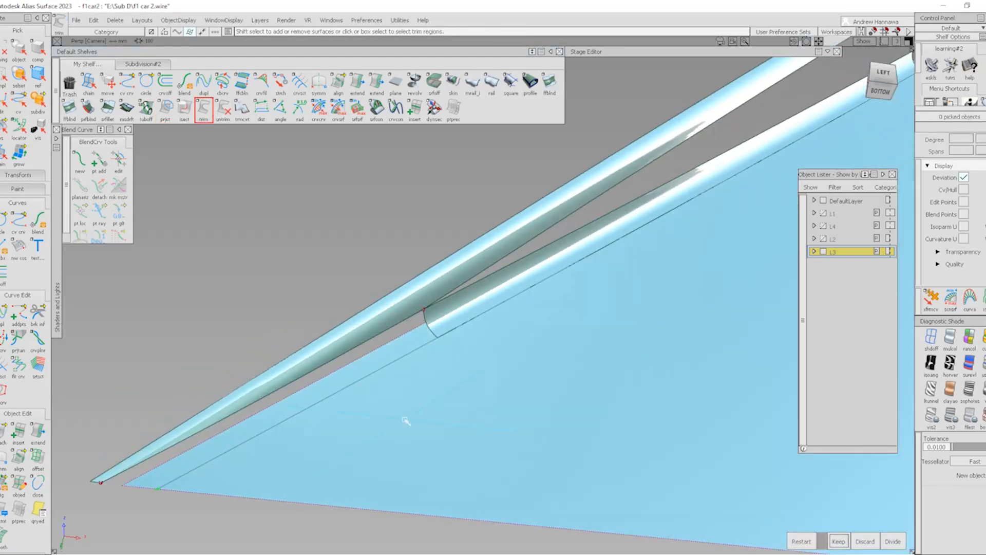
pyautogui.click(414, 376)
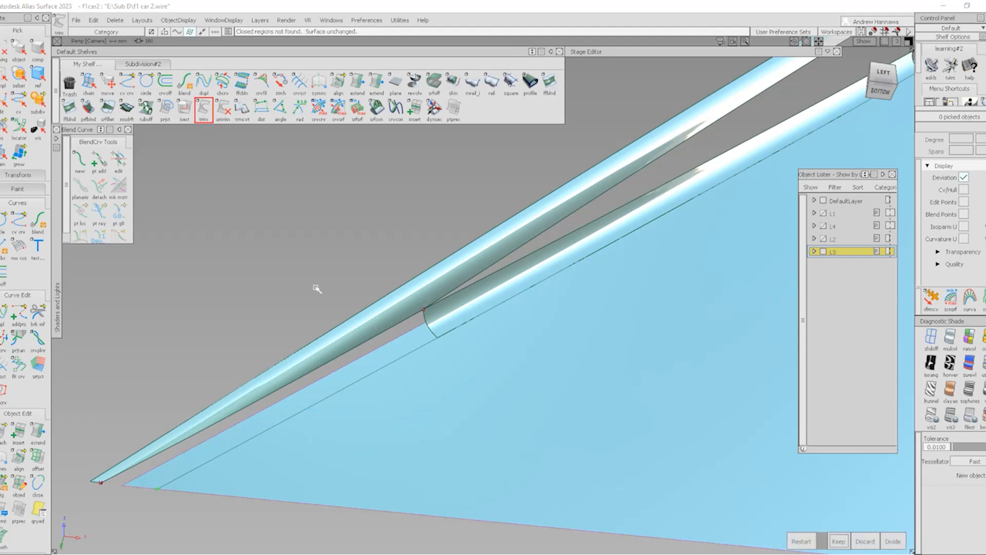
# - Show the hidden surfaces around the lower panel again
pyautogui.keyDown('alt'); pyautogui.keyDown('shift'); pyautogui.moveTo(446, 417); pyautogui.dragTo(504, 353); pyautogui.keyUp('shift'); pyautogui.keyUp('alt')
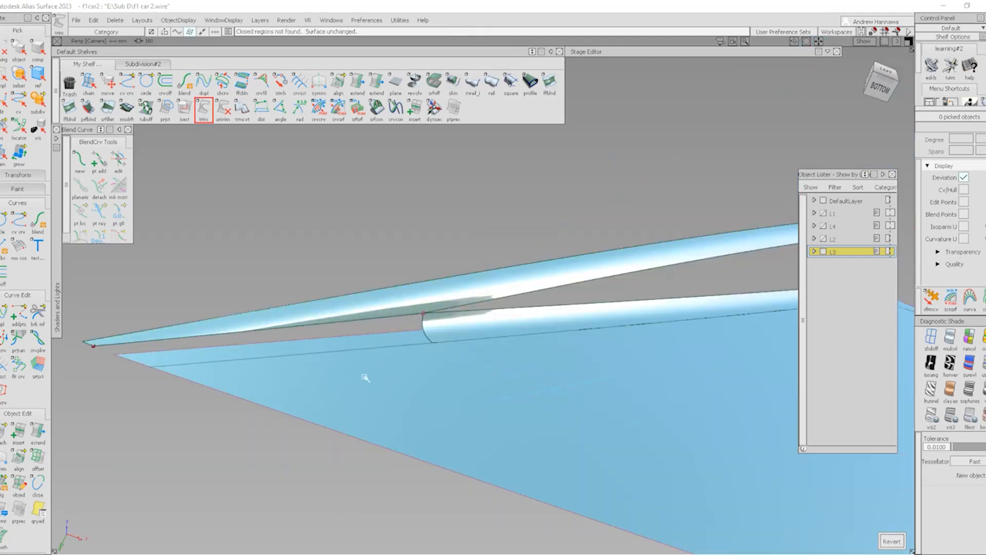
pyautogui.keyDown('alt'); pyautogui.keyDown('shift'); pyautogui.moveTo(413, 390); pyautogui.dragTo(509, 396, button='right'); pyautogui.keyUp('shift'); pyautogui.keyUp('alt')
pyautogui.keyDown('alt'); pyautogui.keyDown('shift'); pyautogui.moveTo(508, 396); pyautogui.dragTo(304, 344, button='middle'); pyautogui.keyUp('shift'); pyautogui.keyUp('alt')
pyautogui.keyDown('alt'); pyautogui.keyDown('shift'); pyautogui.moveTo(511, 356); pyautogui.dragTo(304, 341, button='middle'); pyautogui.keyUp('shift'); pyautogui.keyUp('alt')
pyautogui.hotkey('ctrl', 'z')
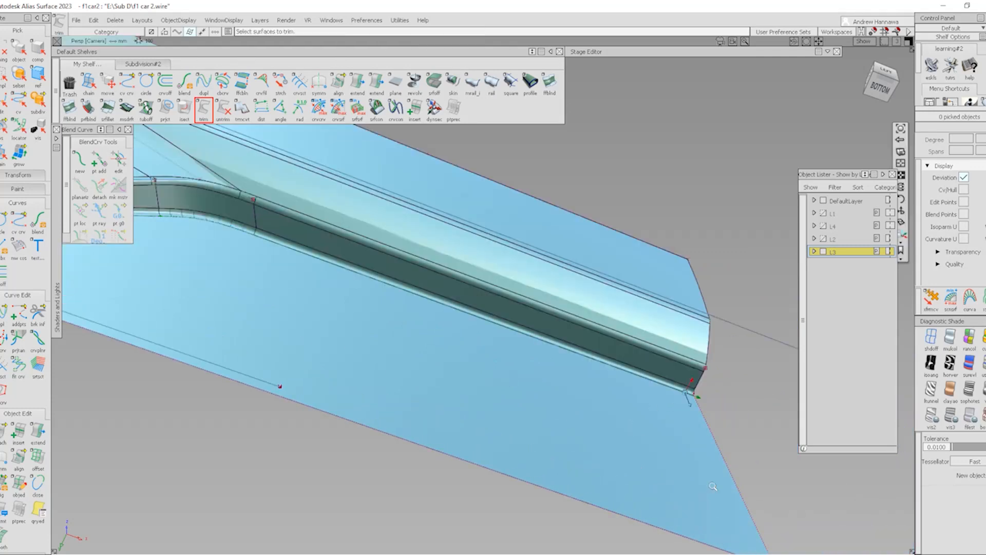
# - Set the lower fillet's end flow to Edge Align at the tall end of the wall
pyautogui.keyDown('alt'); pyautogui.keyDown('shift'); pyautogui.moveTo(708, 411); pyautogui.dragTo(566, 413, button='right'); pyautogui.keyUp('shift'); pyautogui.keyUp('alt')
pyautogui.keyDown('alt'); pyautogui.keyDown('shift'); pyautogui.moveTo(567, 414); pyautogui.dragTo(486, 408, button='middle'); pyautogui.keyUp('shift'); pyautogui.keyUp('alt')
pyautogui.keyDown('ctrl'); pyautogui.keyDown('shift'); pyautogui.moveTo(656, 400); pyautogui.dragTo(637, 397, button='right'); pyautogui.keyUp('shift'); pyautogui.keyUp('ctrl')
pyautogui.click(588, 365)
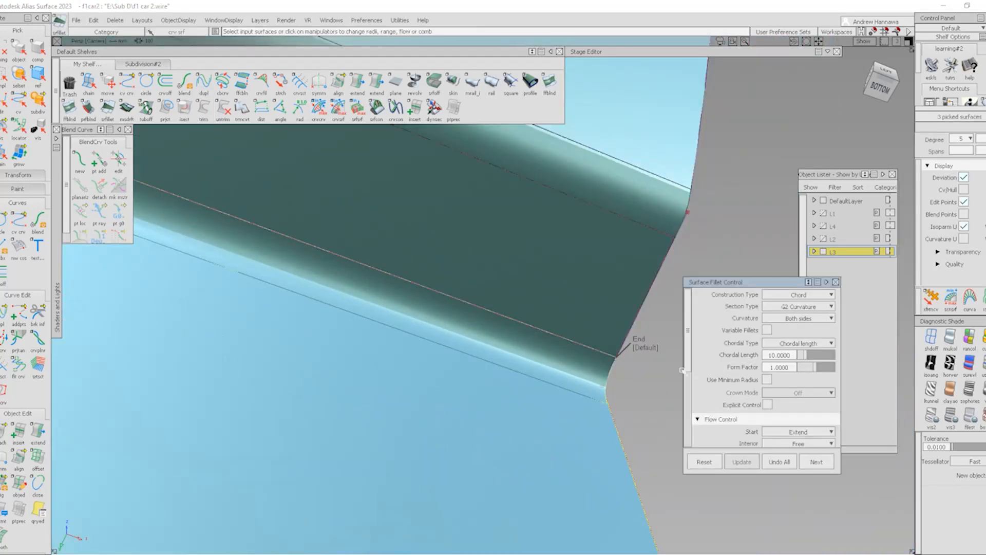
pyautogui.click(646, 348)
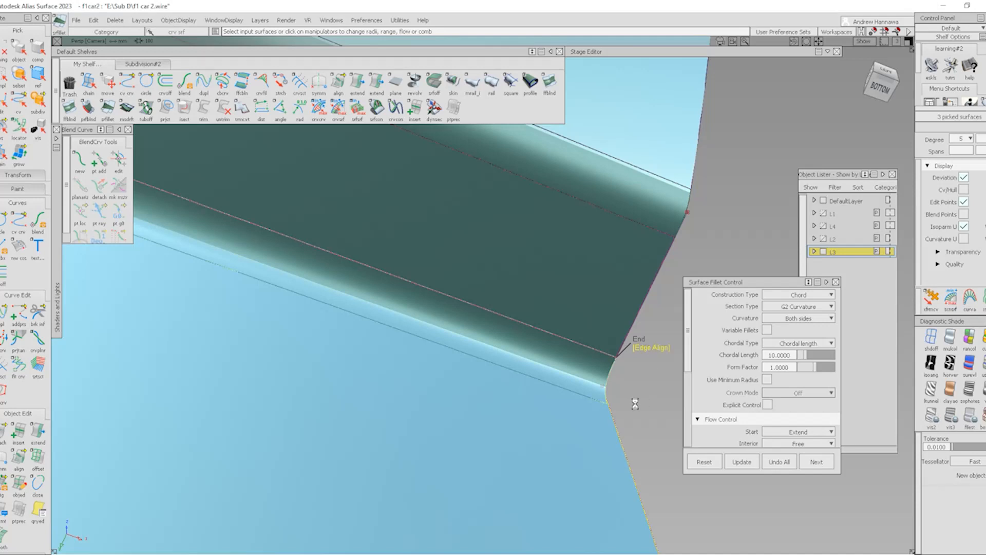
pyautogui.keyDown('ctrl'); pyautogui.keyDown('shift'); pyautogui.moveTo(458, 413); pyautogui.dragTo(439, 320); pyautogui.keyUp('shift'); pyautogui.keyUp('ctrl')
# - Isolate the lower panel, the lower fillet and the upper fillet around the wall's tapering tip
pyautogui.click(205, 109)
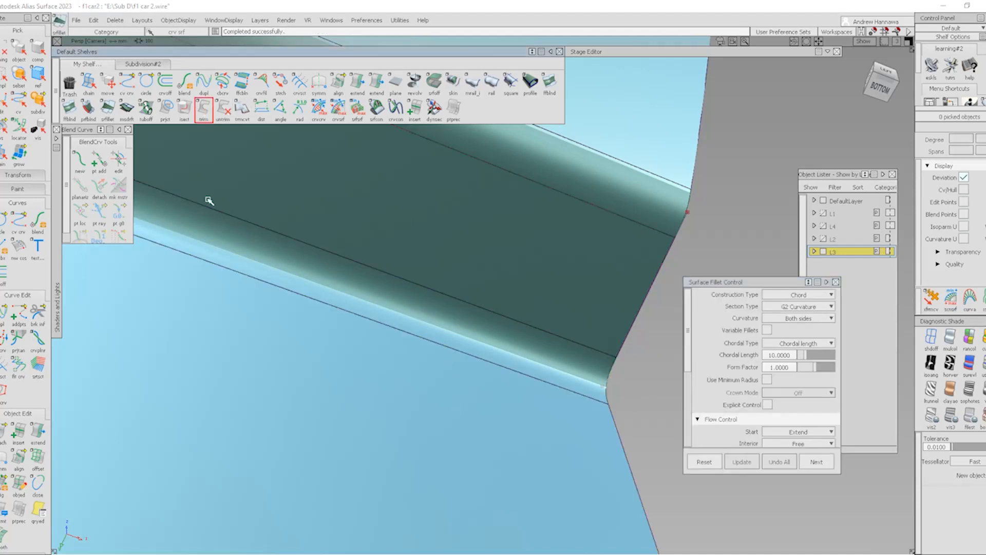
pyautogui.keyDown('alt'); pyautogui.keyDown('shift'); pyautogui.moveTo(324, 337); pyautogui.dragTo(527, 344); pyautogui.keyUp('shift'); pyautogui.keyUp('alt')
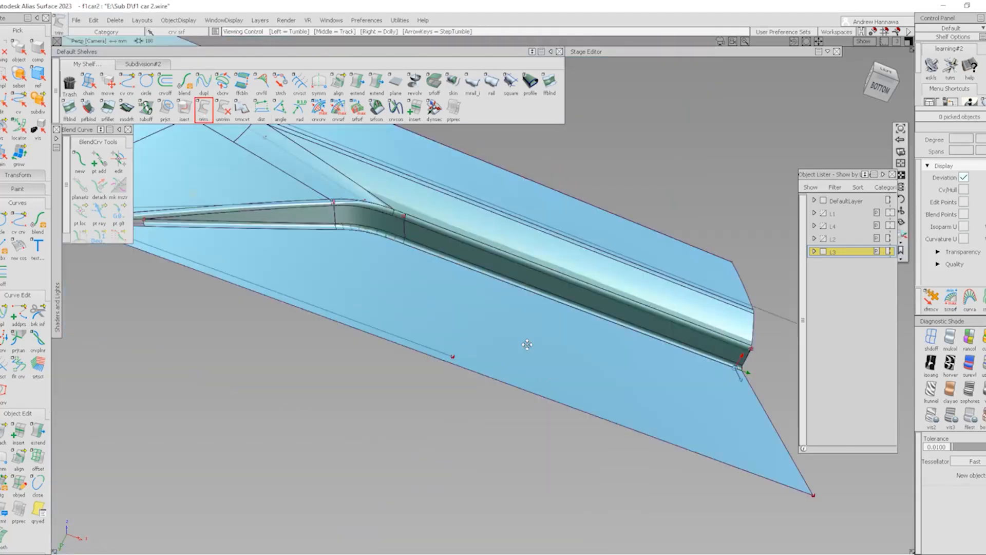
pyautogui.keyDown('alt'); pyautogui.keyDown('shift'); pyautogui.moveTo(527, 344); pyautogui.dragTo(598, 347, button='middle'); pyautogui.keyUp('shift'); pyautogui.keyUp('alt')
pyautogui.keyDown('alt'); pyautogui.keyDown('shift'); pyautogui.moveTo(177, 215); pyautogui.dragTo(249, 295, button='right'); pyautogui.keyUp('shift'); pyautogui.keyUp('alt')
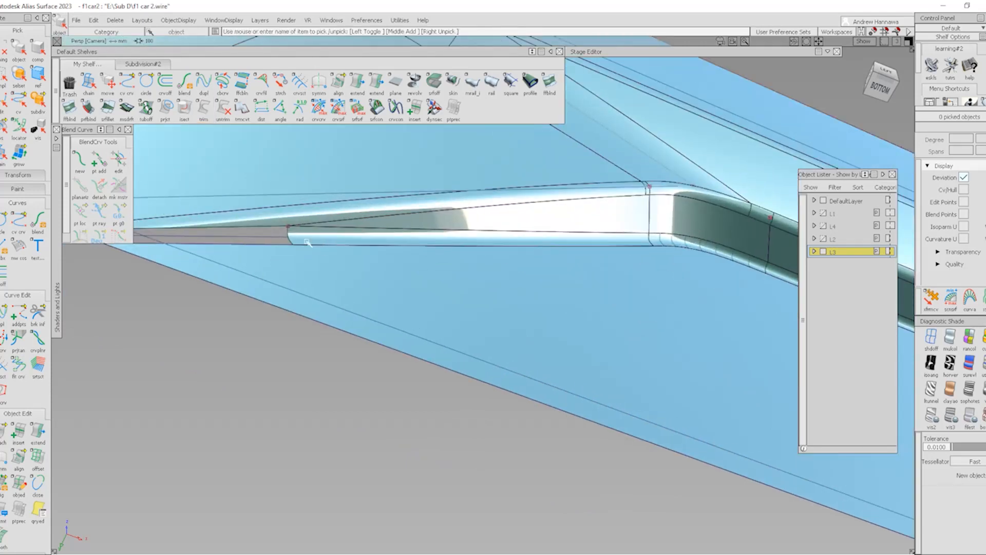
pyautogui.keyDown('ctrl'); pyautogui.keyDown('shift'); pyautogui.moveTo(342, 229); pyautogui.dragTo(304, 286); pyautogui.keyUp('shift'); pyautogui.keyUp('ctrl')
pyautogui.keyDown('alt'); pyautogui.keyDown('shift'); pyautogui.moveTo(270, 222); pyautogui.dragTo(331, 225, button='right'); pyautogui.keyUp('shift'); pyautogui.keyUp('alt')
pyautogui.keyDown('alt'); pyautogui.keyDown('shift'); pyautogui.moveTo(332, 225); pyautogui.dragTo(329, 257); pyautogui.keyUp('shift'); pyautogui.keyUp('alt')
pyautogui.keyDown('alt'); pyautogui.keyDown('shift'); pyautogui.moveTo(329, 257); pyautogui.dragTo(347, 331, button='right'); pyautogui.keyUp('shift'); pyautogui.keyUp('alt')
pyautogui.keyDown('ctrl'); pyautogui.keyDown('shift'); pyautogui.moveTo(363, 221); pyautogui.dragTo(355, 318); pyautogui.keyUp('shift'); pyautogui.keyUp('ctrl')
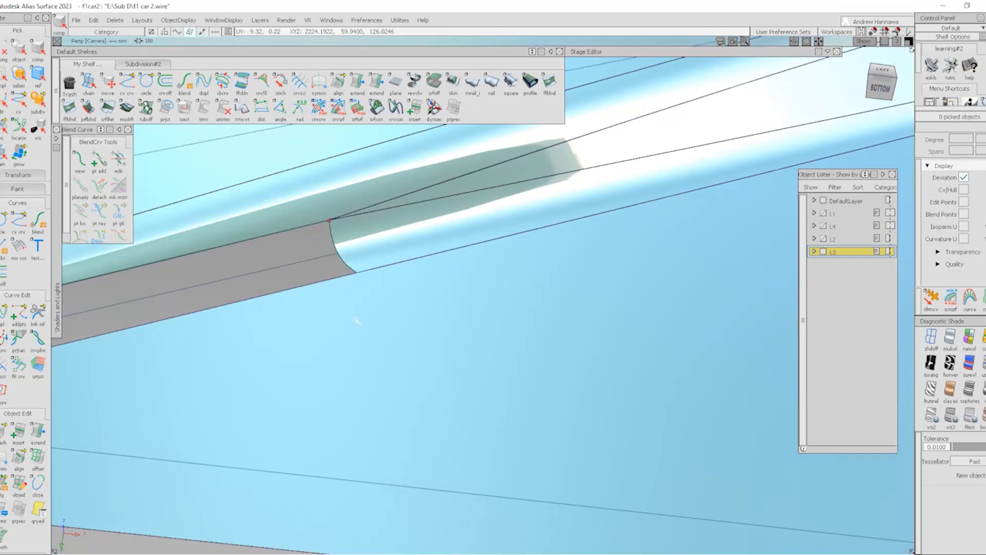
pyautogui.click(356, 318)
pyautogui.click(355, 251)
pyautogui.click(306, 221)
pyautogui.keyDown('alt'); pyautogui.keyDown('shift'); pyautogui.moveTo(267, 217); pyautogui.dragTo(280, 295, button='right'); pyautogui.keyUp('shift'); pyautogui.keyUp('alt')
pyautogui.keyDown('alt'); pyautogui.keyDown('shift'); pyautogui.moveTo(280, 295); pyautogui.dragTo(419, 308, button='middle'); pyautogui.keyUp('shift'); pyautogui.keyUp('alt')
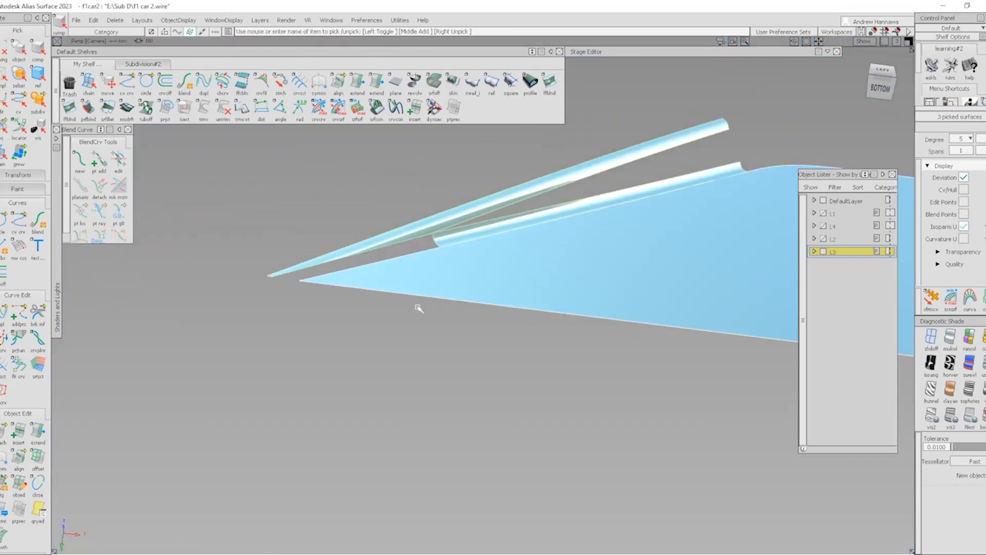
pyautogui.click(364, 384)
# - Create a G2 freeform blend between the upper fillet's edge and the lower panel's edge, shortening its range to the tip only
pyautogui.click(69, 107)
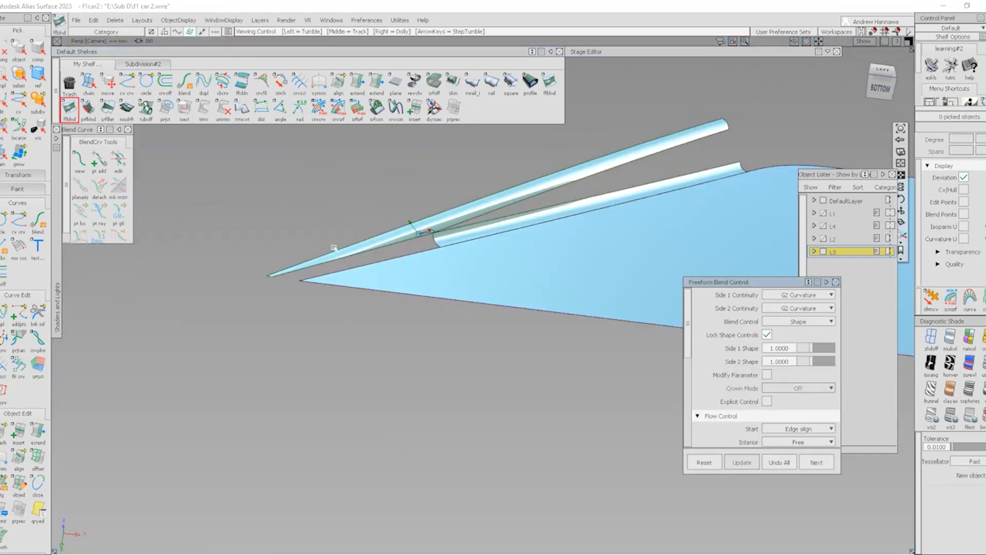
pyautogui.scroll(2, 331, 252)
pyautogui.moveTo(391, 280); pyautogui.dragTo(391, 281)
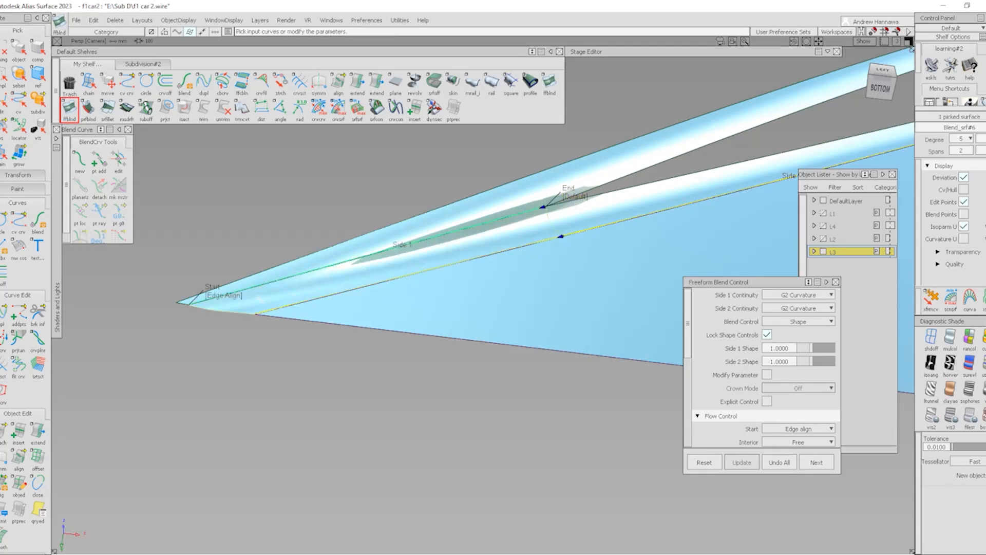
pyautogui.moveTo(543, 207); pyautogui.dragTo(363, 255)
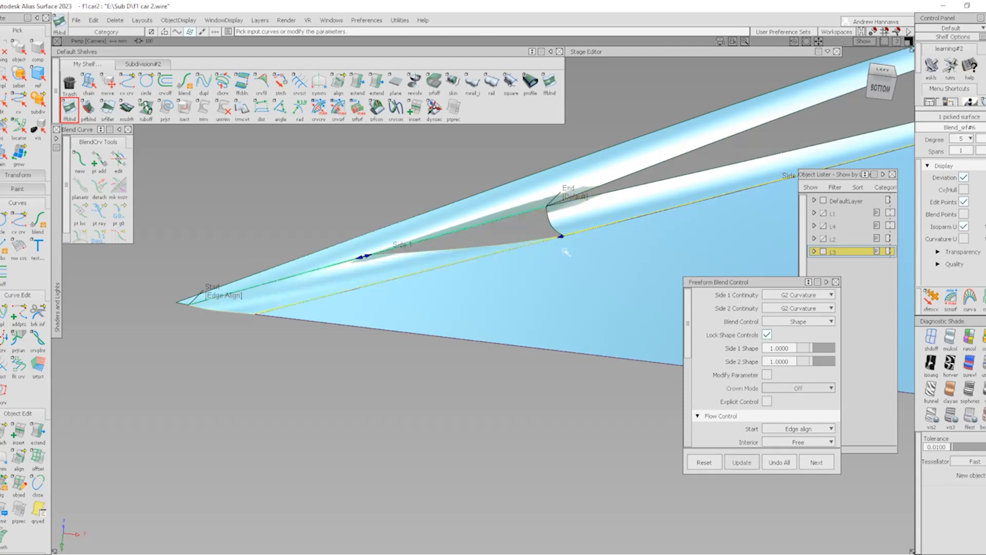
pyautogui.moveTo(564, 241); pyautogui.dragTo(387, 299)
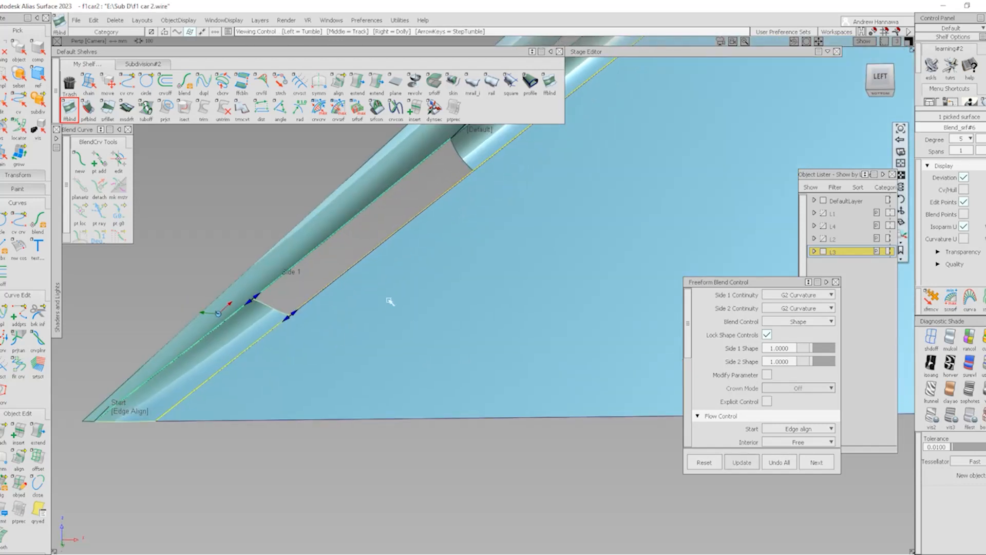
# - Try a profile blend across the gap, with the fillet and panel edges as rails and the two open ends as profiles
pyautogui.click(89, 108)
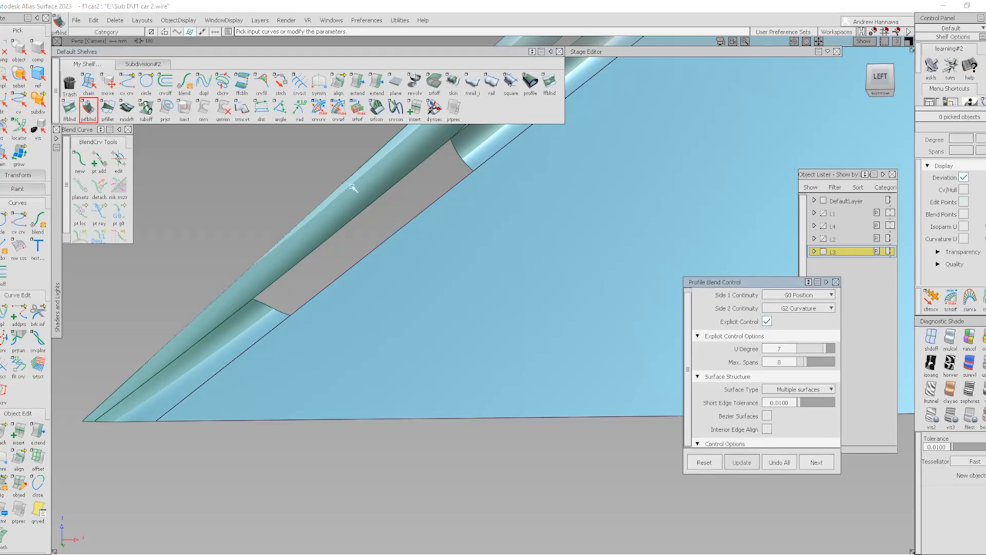
pyautogui.click(329, 280)
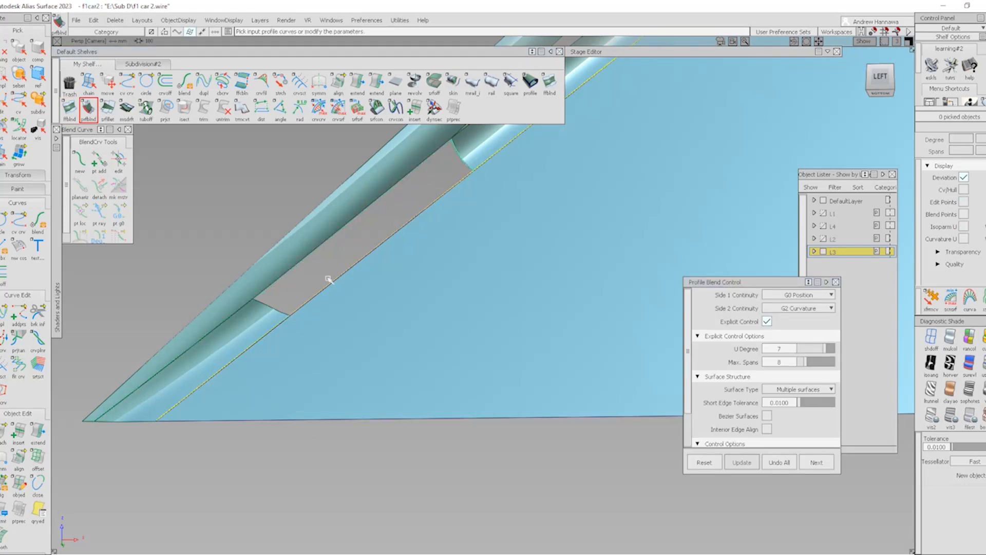
pyautogui.click(275, 309)
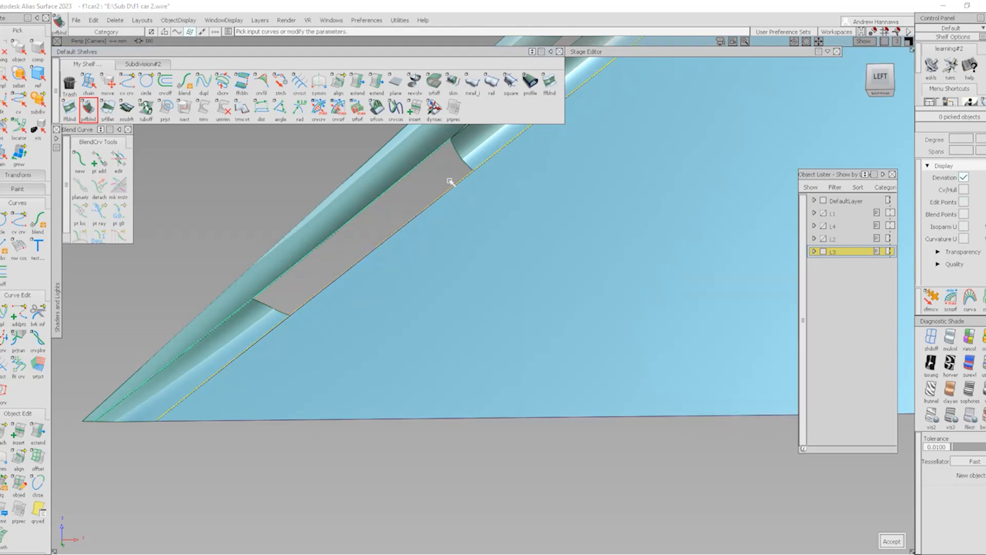
pyautogui.click(457, 157)
pyautogui.click(274, 308)
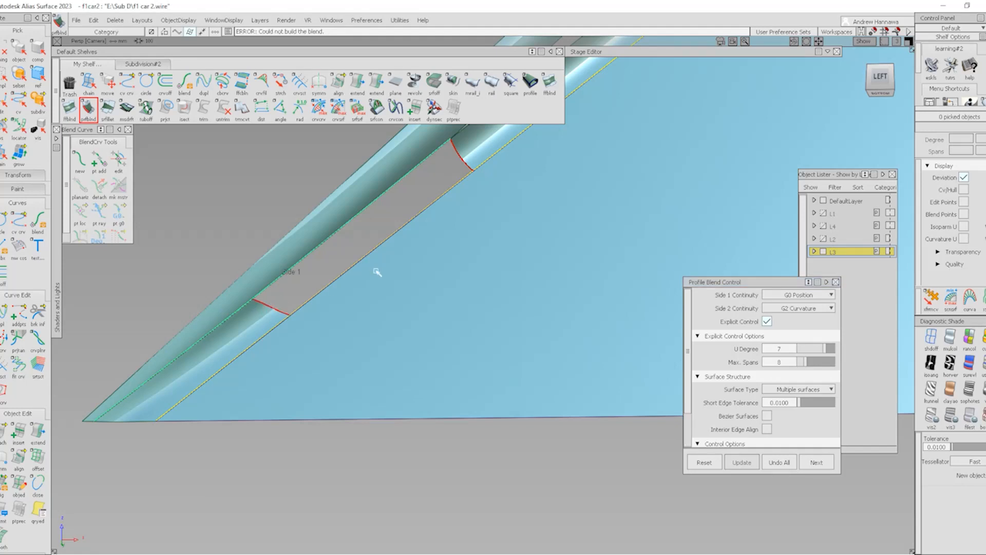
pyautogui.scroll(3, 470, 191)
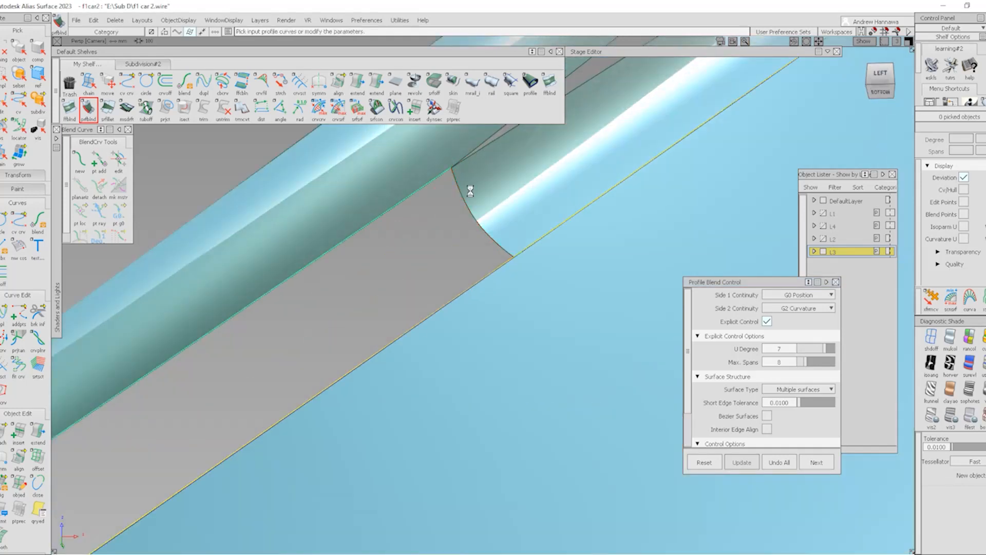
pyautogui.keyDown('alt'); pyautogui.keyDown('shift'); pyautogui.moveTo(438, 364); pyautogui.dragTo(452, 297, button='right'); pyautogui.keyUp('shift'); pyautogui.keyUp('alt')
# - Delete the profile blend surface that bridges the gap
pyautogui.keyDown('ctrl'); pyautogui.keyDown('shift'); pyautogui.moveTo(350, 298); pyautogui.dragTo(327, 321); pyautogui.keyUp('shift'); pyautogui.keyUp('ctrl')
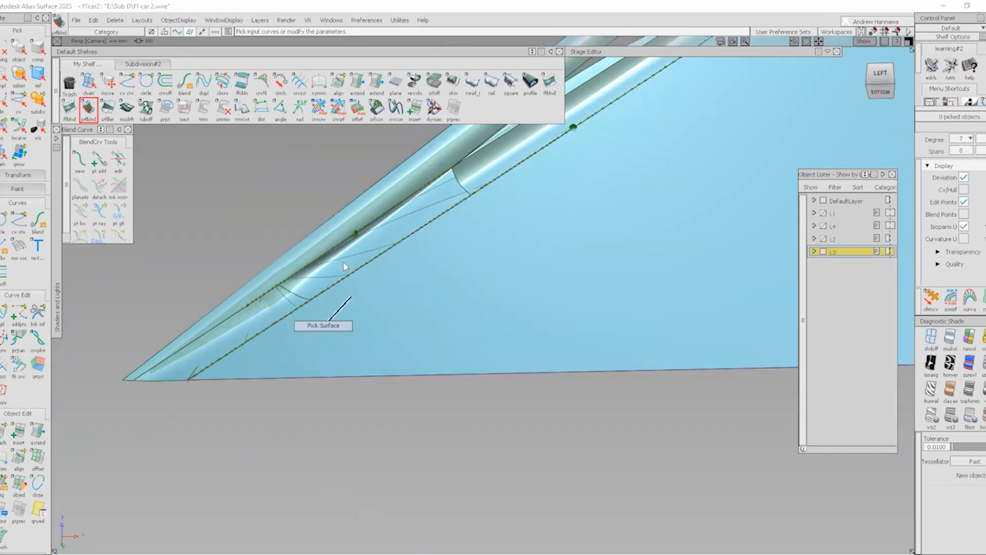
pyautogui.click(343, 262)
pyautogui.press('Delete')
pyautogui.press('Return')
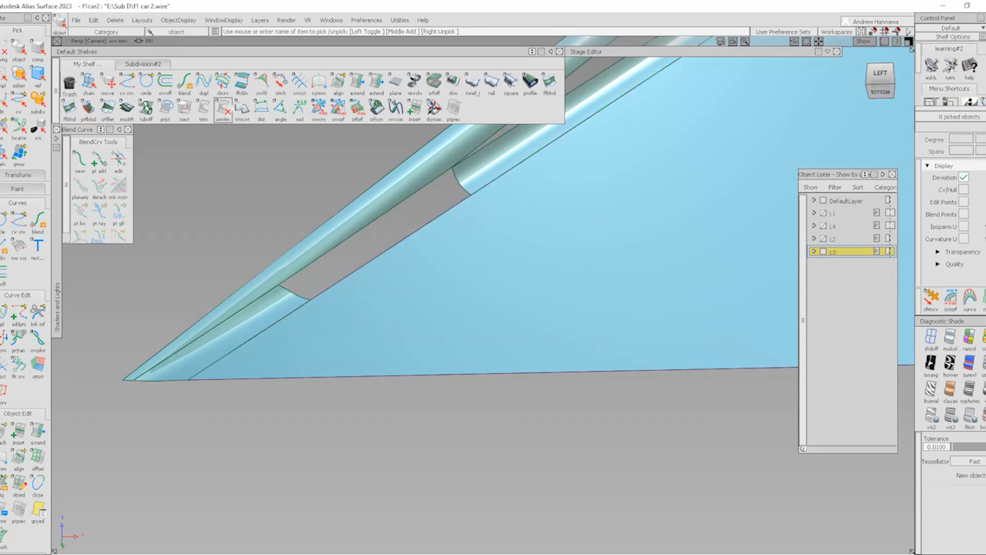
# - Show the hidden surfaces and isolate the wall together with the fillets, the tip blend and the lower panel
pyautogui.moveTo(214, 180); pyautogui.dragTo(565, 321)
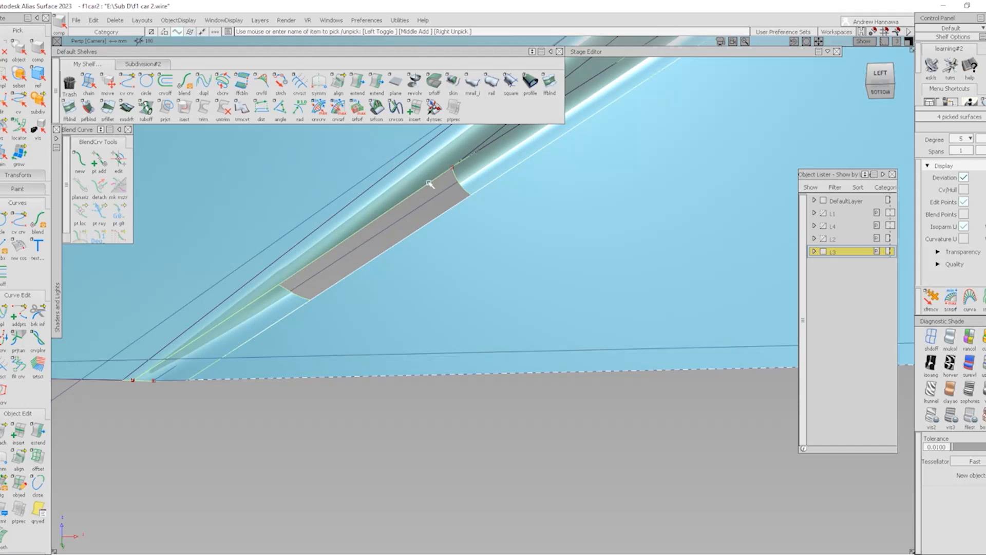
pyautogui.keyDown('alt'); pyautogui.keyDown('shift'); pyautogui.moveTo(445, 189); pyautogui.dragTo(455, 155, button='right'); pyautogui.keyUp('shift'); pyautogui.keyUp('alt')
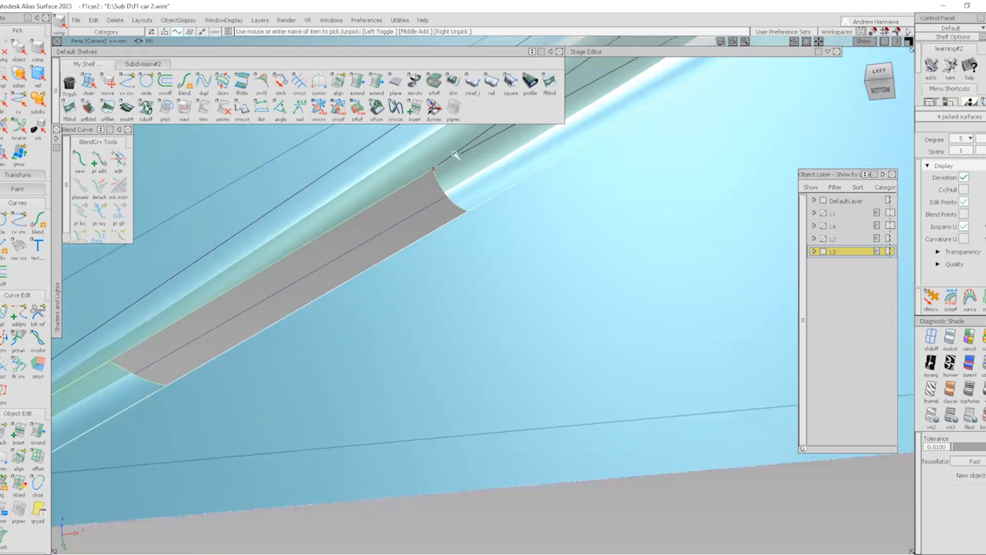
pyautogui.click(408, 216)
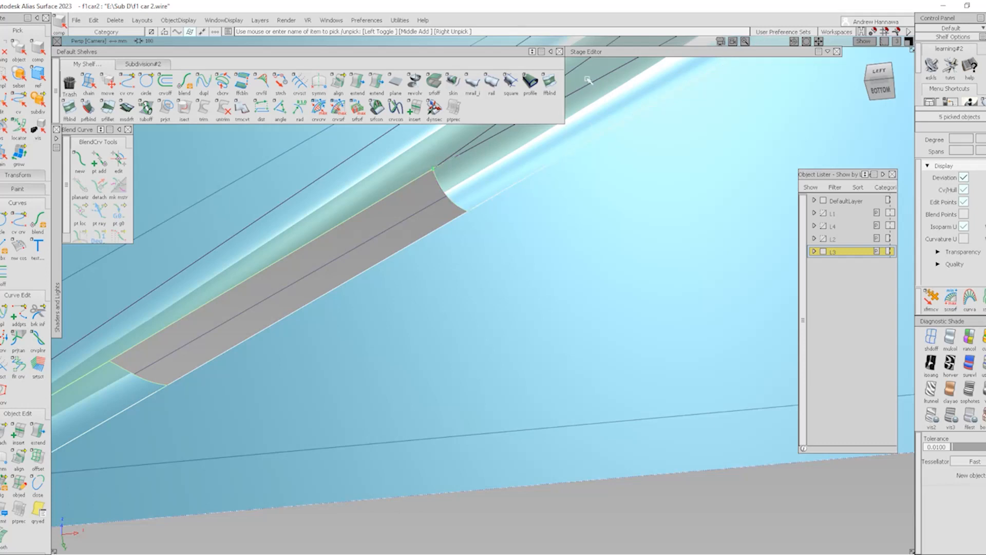
pyautogui.press('Delete')
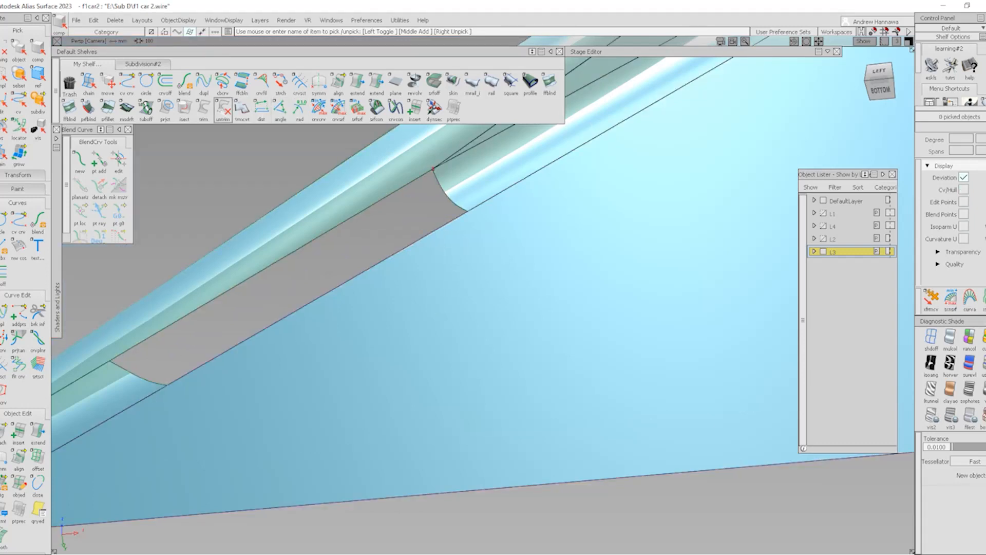
# - Untrim the wall surface and trim it again, keeping the region between the two fillets
pyautogui.click(223, 110)
pyautogui.click(443, 174)
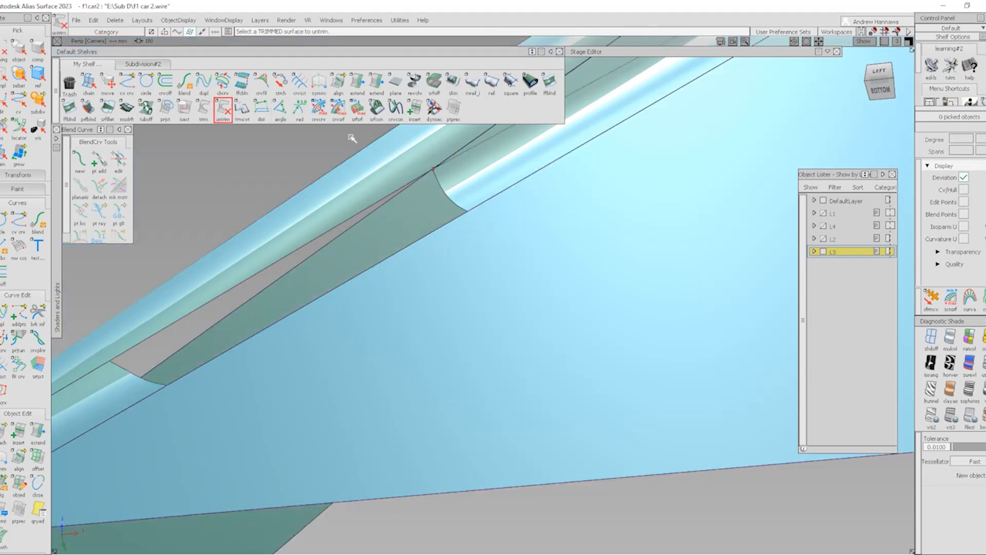
pyautogui.keyDown('alt'); pyautogui.keyDown('shift'); pyautogui.moveTo(457, 220); pyautogui.dragTo(451, 235, button='right'); pyautogui.keyUp('shift'); pyautogui.keyUp('alt')
pyautogui.keyDown('alt'); pyautogui.keyDown('shift'); pyautogui.moveTo(451, 235); pyautogui.dragTo(341, 320, button='middle'); pyautogui.keyUp('shift'); pyautogui.keyUp('alt')
pyautogui.click(206, 108)
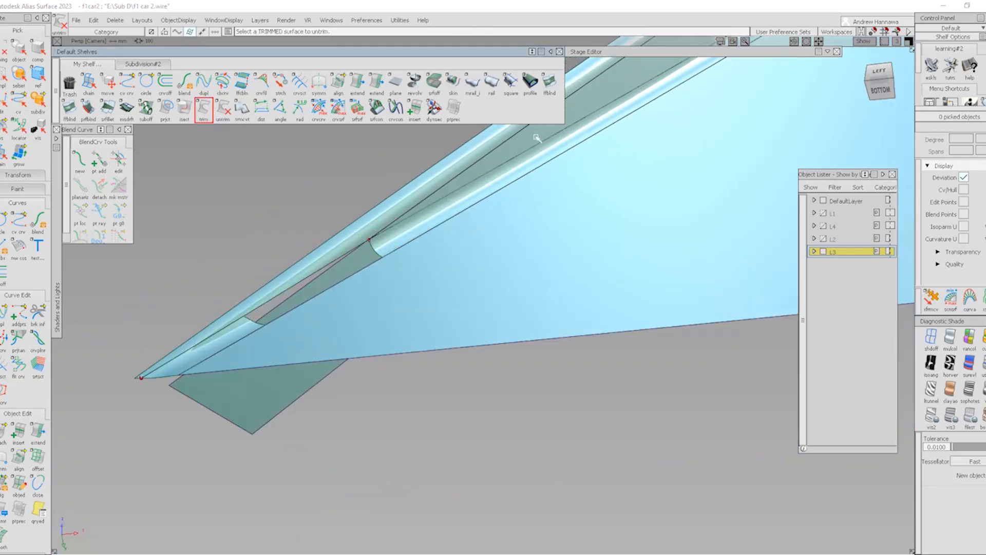
pyautogui.click(535, 137)
pyautogui.click(525, 149)
pyautogui.press('space')
# - Hide the upper fillet beside the gap
pyautogui.keyDown('alt'); pyautogui.keyDown('shift'); pyautogui.moveTo(398, 226); pyautogui.dragTo(383, 246, button='right'); pyautogui.keyUp('shift'); pyautogui.keyUp('alt')
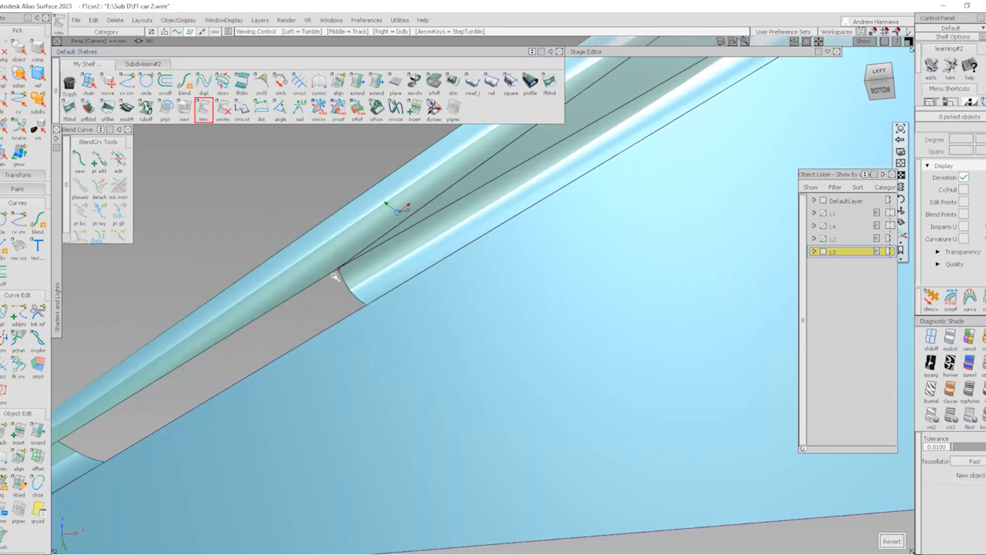
pyautogui.keyDown('alt'); pyautogui.keyDown('shift'); pyautogui.moveTo(334, 272); pyautogui.dragTo(337, 278, button='right'); pyautogui.keyUp('shift'); pyautogui.keyUp('alt')
pyautogui.keyDown('ctrl'); pyautogui.keyDown('shift'); pyautogui.moveTo(337, 278); pyautogui.dragTo(330, 236); pyautogui.keyUp('shift'); pyautogui.keyUp('ctrl')
pyautogui.click(331, 236)
pyautogui.press('Delete')
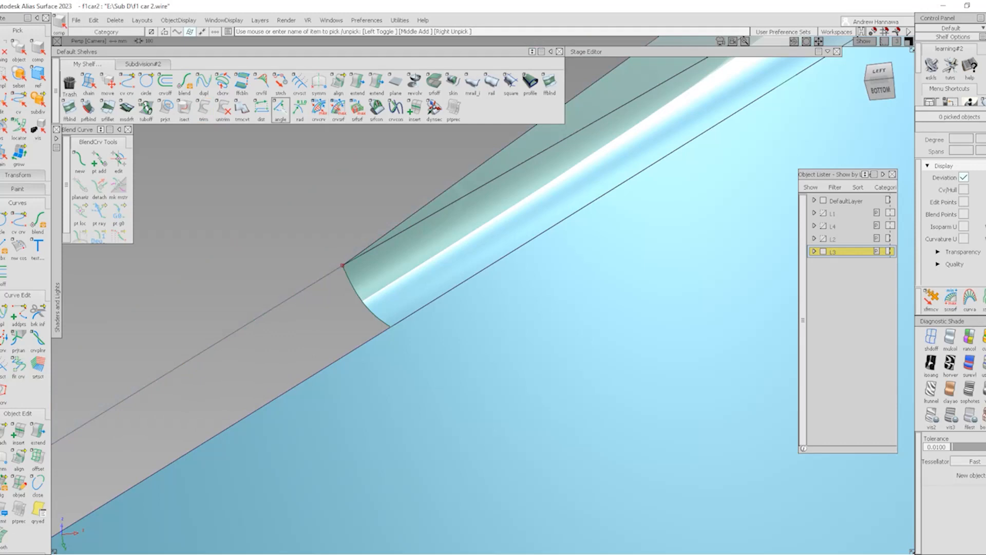
# - Untrim the lower fillet and delete the old trim curve across it
pyautogui.click(223, 108)
pyautogui.click(403, 314)
pyautogui.keyDown('ctrl'); pyautogui.keyDown('shift'); pyautogui.moveTo(338, 364); pyautogui.dragTo(337, 393); pyautogui.keyUp('shift'); pyautogui.keyUp('ctrl')
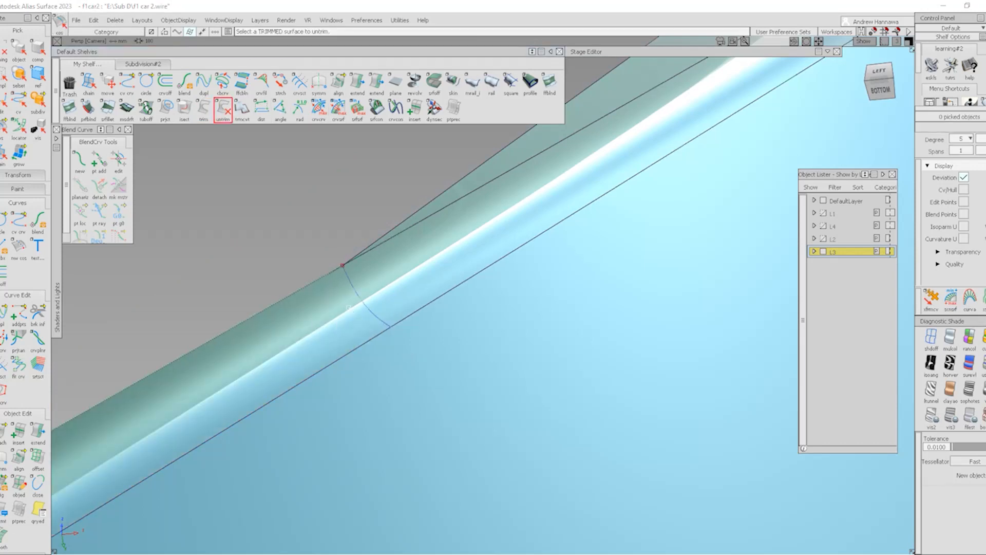
pyautogui.keyDown('ctrl'); pyautogui.keyDown('shift'); pyautogui.moveTo(355, 339); pyautogui.dragTo(363, 303); pyautogui.keyUp('shift'); pyautogui.keyUp('ctrl')
pyautogui.click(363, 303)
pyautogui.press('Delete')
pyautogui.press('Return')
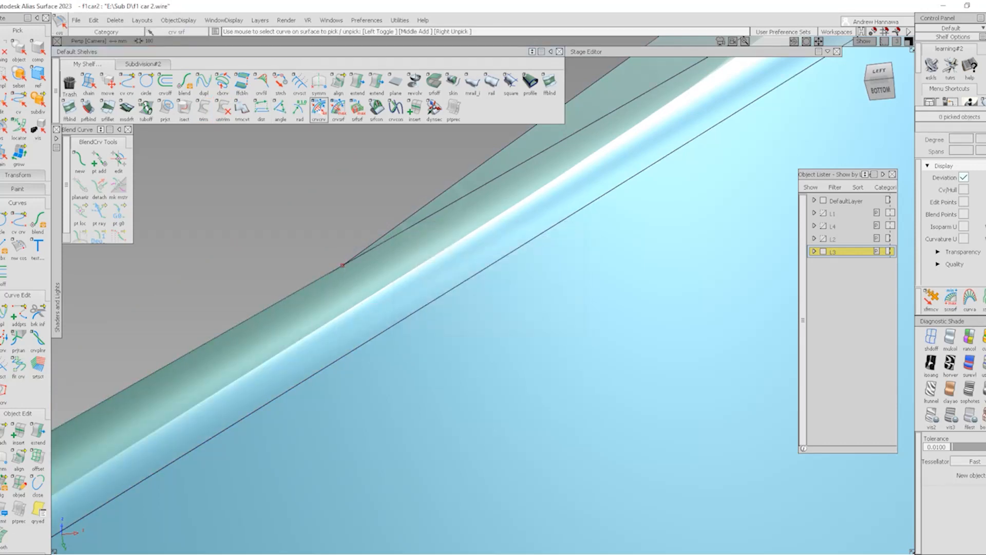
# - Insert a cross line on the lower fillet at the wall's end point and trim the fillet there, keeping the side along the wall
pyautogui.click(415, 111)
pyautogui.keyDown('alt'); pyautogui.keyDown('shift'); pyautogui.moveTo(363, 287); pyautogui.dragTo(295, 328, button='right'); pyautogui.keyUp('shift'); pyautogui.keyUp('alt')
pyautogui.keyDown('alt'); pyautogui.keyDown('shift'); pyautogui.click(290, 303); pyautogui.keyUp('shift'); pyautogui.keyUp('alt')
pyautogui.keyDown('alt'); pyautogui.keyDown('shift'); pyautogui.moveTo(247, 361); pyautogui.dragTo(293, 341, button='right'); pyautogui.keyUp('shift'); pyautogui.keyUp('alt')
pyautogui.click(253, 304)
pyautogui.keyDown('alt'); pyautogui.keyDown('shift'); pyautogui.click(496, 153); pyautogui.keyUp('shift'); pyautogui.keyUp('alt')
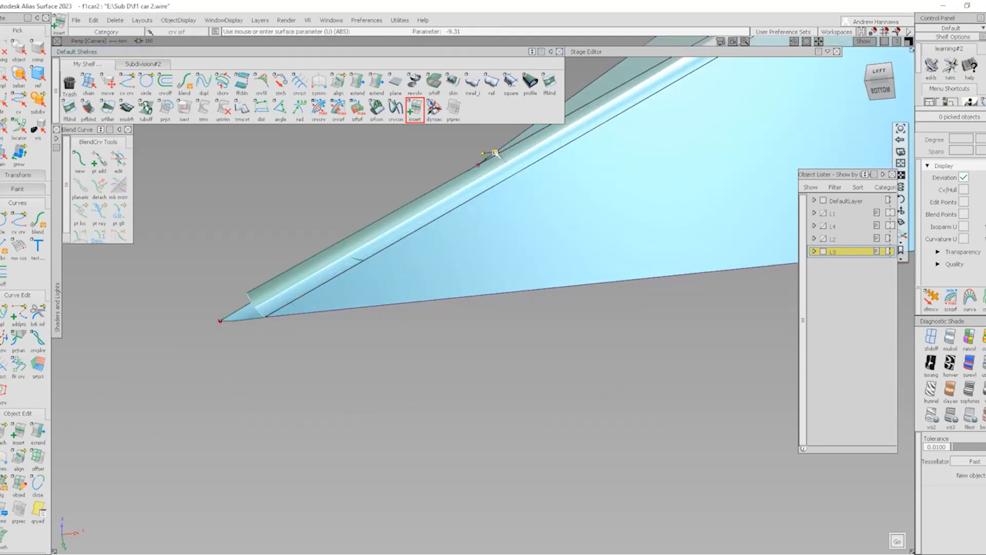
pyautogui.keyDown('alt'); pyautogui.keyDown('shift'); pyautogui.moveTo(495, 153); pyautogui.dragTo(509, 159, button='right'); pyautogui.keyUp('shift'); pyautogui.keyUp('alt')
pyautogui.keyDown('ctrl'); pyautogui.click(509, 145); pyautogui.keyUp('ctrl')
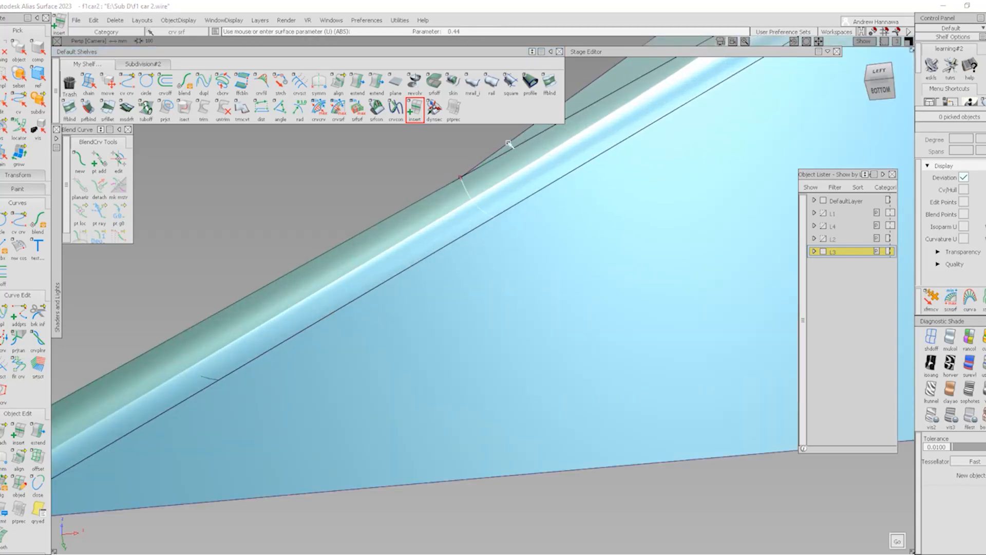
pyautogui.press('space')
pyautogui.click(204, 110)
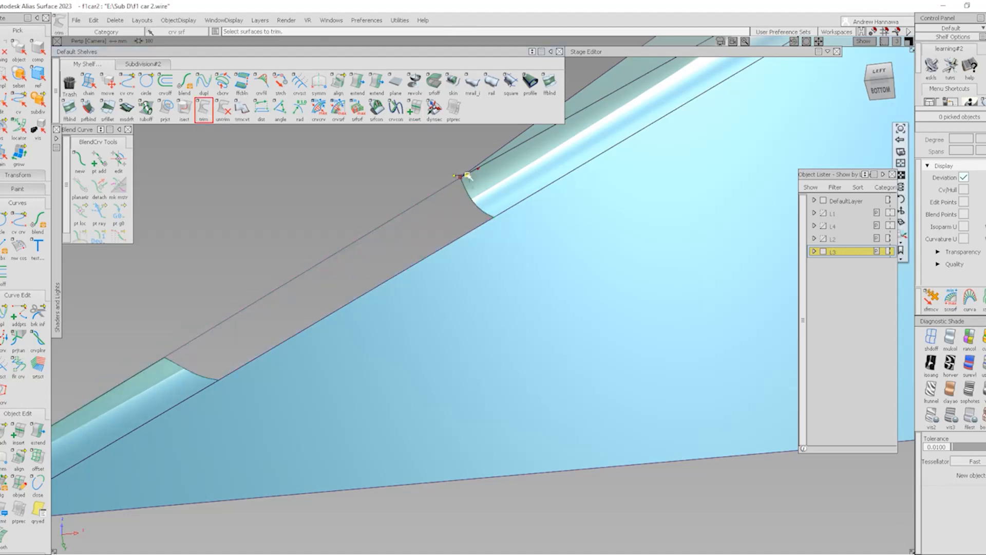
# - Move the straight curve's end CV to the trimmed corner of the lower fillet
pyautogui.scroll(8, 467, 176)
pyautogui.keyDown('ctrl'); pyautogui.keyDown('shift'); pyautogui.moveTo(325, 195); pyautogui.dragTo(374, 185); pyautogui.keyUp('shift'); pyautogui.keyUp('ctrl')
pyautogui.moveTo(360, 198); pyautogui.dragTo(406, 271)
pyautogui.keyDown('ctrl'); pyautogui.keyDown('shift'); pyautogui.moveTo(410, 281); pyautogui.dragTo(410, 224, button='middle'); pyautogui.keyUp('shift'); pyautogui.keyUp('ctrl')
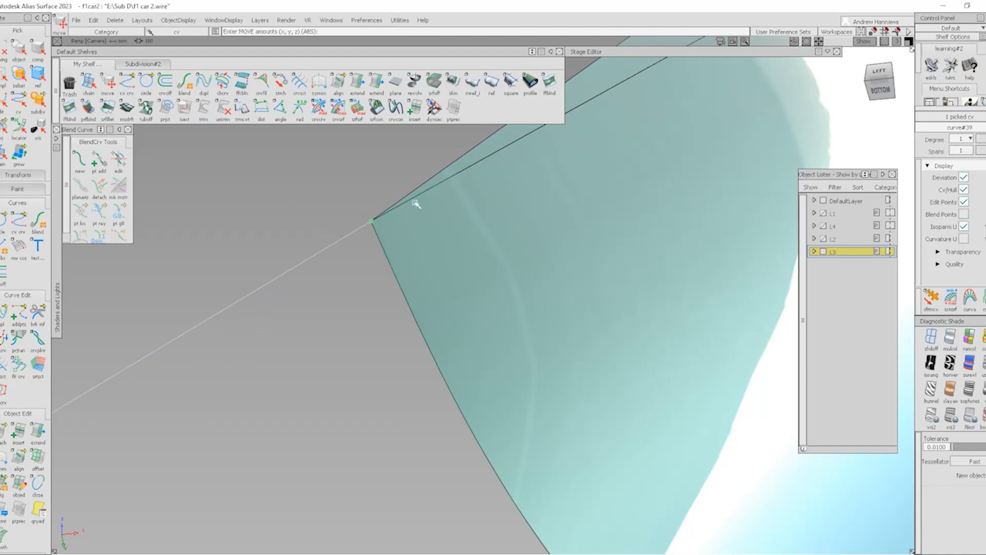
# - Show the hidden surfaces again and delete the freeform blend at the tip
pyautogui.keyDown('alt'); pyautogui.keyDown('shift'); pyautogui.moveTo(432, 229); pyautogui.dragTo(295, 329, button='right'); pyautogui.keyUp('shift'); pyautogui.keyUp('alt')
pyautogui.keyDown('alt'); pyautogui.keyDown('shift'); pyautogui.moveTo(296, 328); pyautogui.dragTo(264, 363); pyautogui.keyUp('shift'); pyautogui.keyUp('alt')
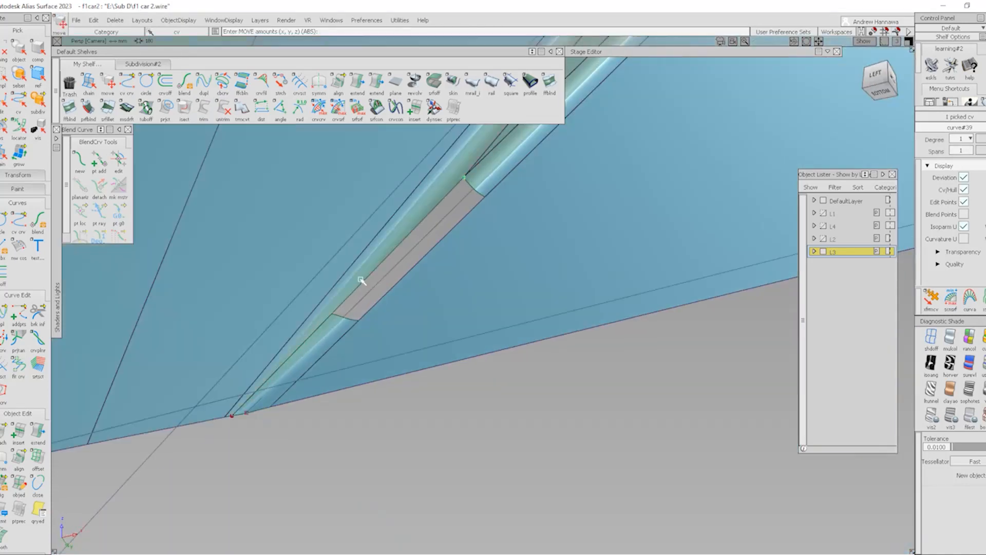
pyautogui.keyDown('ctrl'); pyautogui.keyDown('shift'); pyautogui.moveTo(362, 281); pyautogui.dragTo(361, 376); pyautogui.keyUp('shift'); pyautogui.keyUp('ctrl')
pyautogui.keyDown('ctrl'); pyautogui.keyDown('shift'); pyautogui.moveTo(353, 333); pyautogui.dragTo(348, 322); pyautogui.keyUp('shift'); pyautogui.keyUp('ctrl')
pyautogui.click(349, 321)
pyautogui.press('Delete')
pyautogui.click(433, 295)
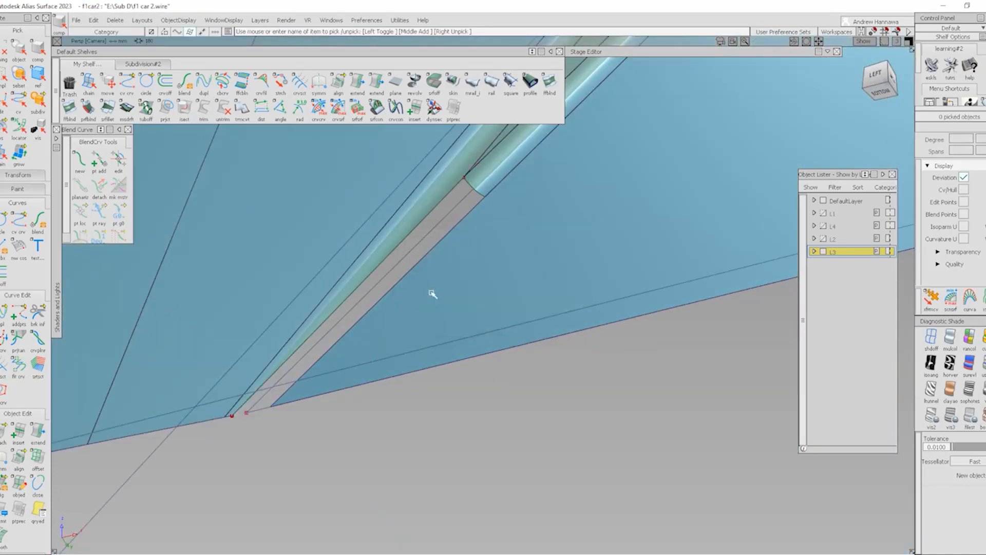
# - Hide the construction curves and CVs so only the surfaces around the wall's tip are displayed
pyautogui.keyDown('alt'); pyautogui.keyDown('shift'); pyautogui.moveTo(433, 293); pyautogui.dragTo(430, 252); pyautogui.keyUp('shift'); pyautogui.keyUp('alt')
pyautogui.click(399, 216)
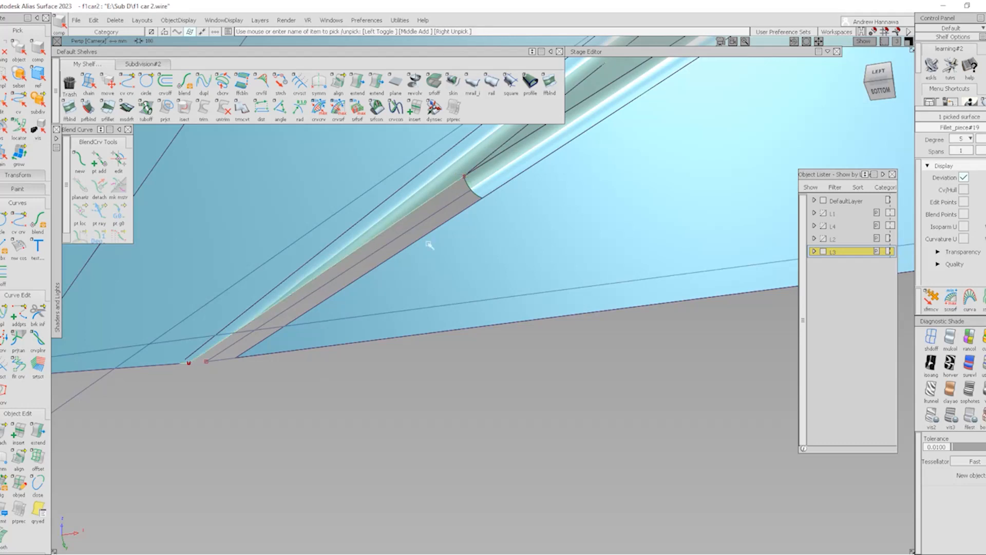
pyautogui.click(430, 245)
pyautogui.click(481, 183)
pyautogui.keyDown('ctrl'); pyautogui.keyDown('shift'); pyautogui.moveTo(463, 240); pyautogui.dragTo(395, 311, button='right'); pyautogui.keyUp('shift'); pyautogui.keyUp('ctrl')
pyautogui.click(186, 224)
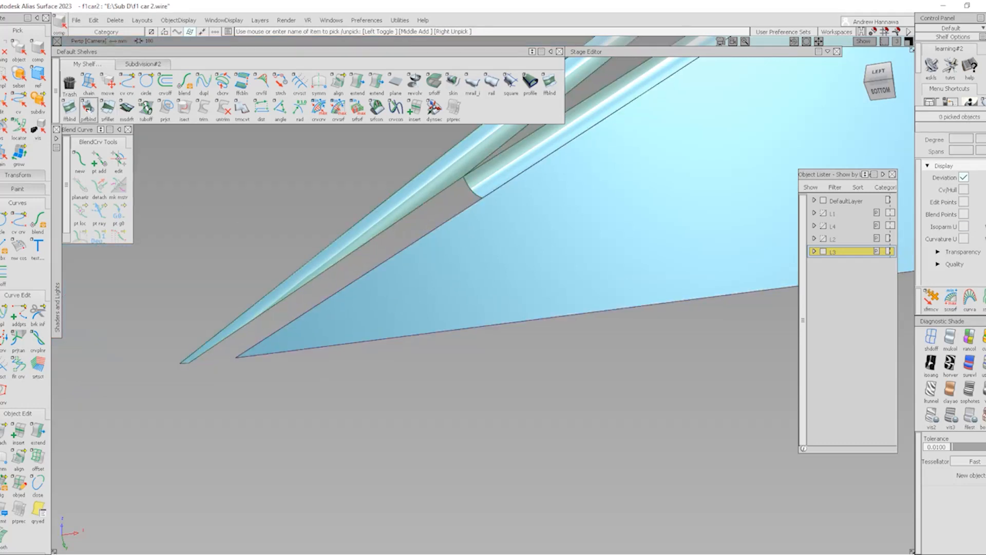
# - Create a G2 freeform blend between the wall's lower edge and the lower panel, and shorten it to cover only the tip
pyautogui.click(69, 105)
pyautogui.moveTo(336, 237); pyautogui.dragTo(358, 287)
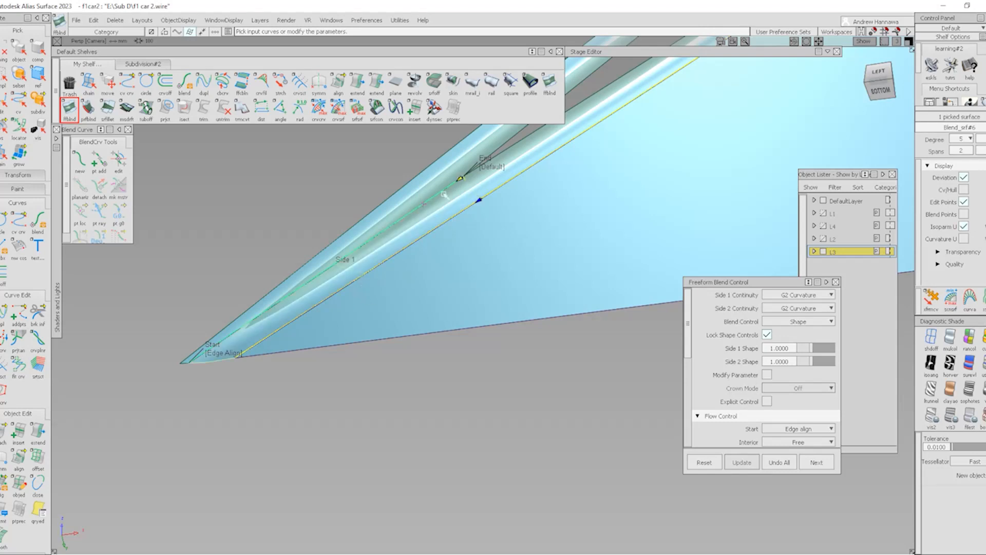
pyautogui.moveTo(445, 194); pyautogui.dragTo(324, 289)
pyautogui.moveTo(479, 201); pyautogui.dragTo(336, 308)
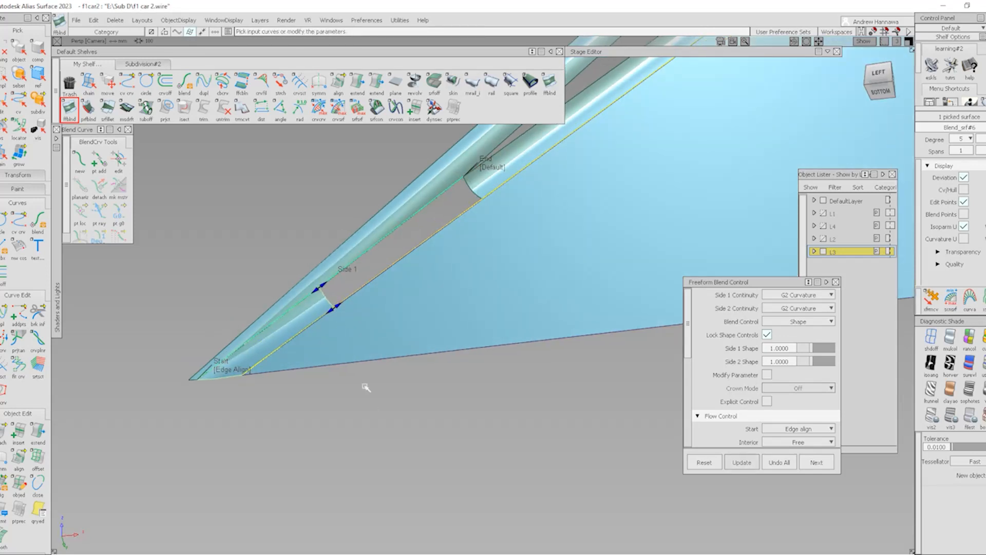
pyautogui.keyDown('alt'); pyautogui.keyDown('shift'); pyautogui.moveTo(455, 280); pyautogui.dragTo(457, 254); pyautogui.keyUp('shift'); pyautogui.keyUp('alt')
# - Try to build a profile blend across the remaining gap between the wall's lower edge and the lower panel
pyautogui.click(89, 109)
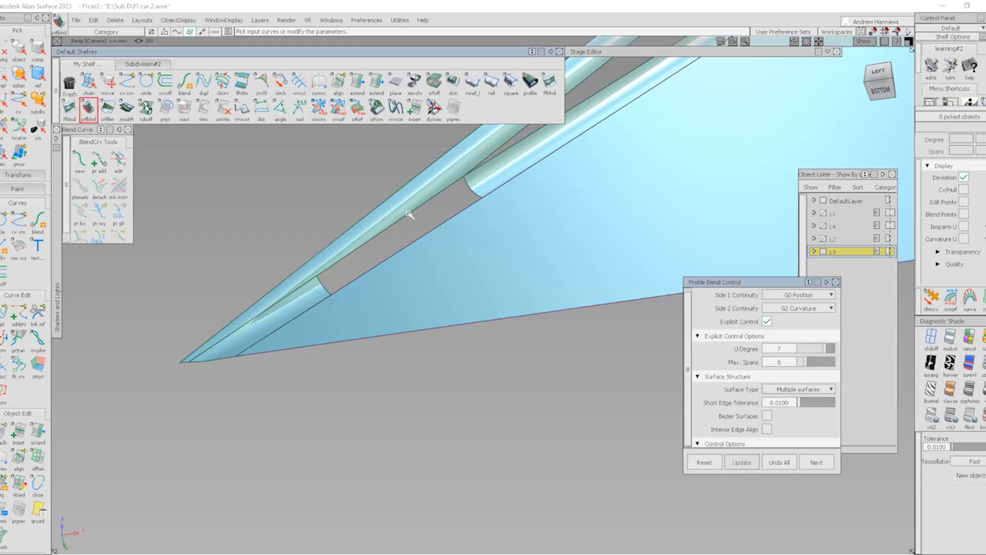
pyautogui.click(416, 247)
pyautogui.click(472, 192)
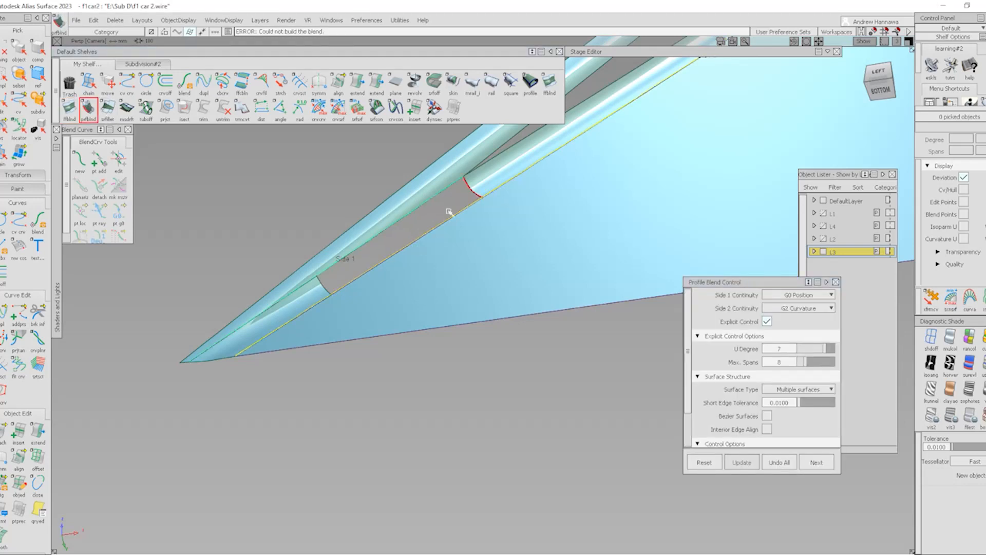
pyautogui.click(89, 109)
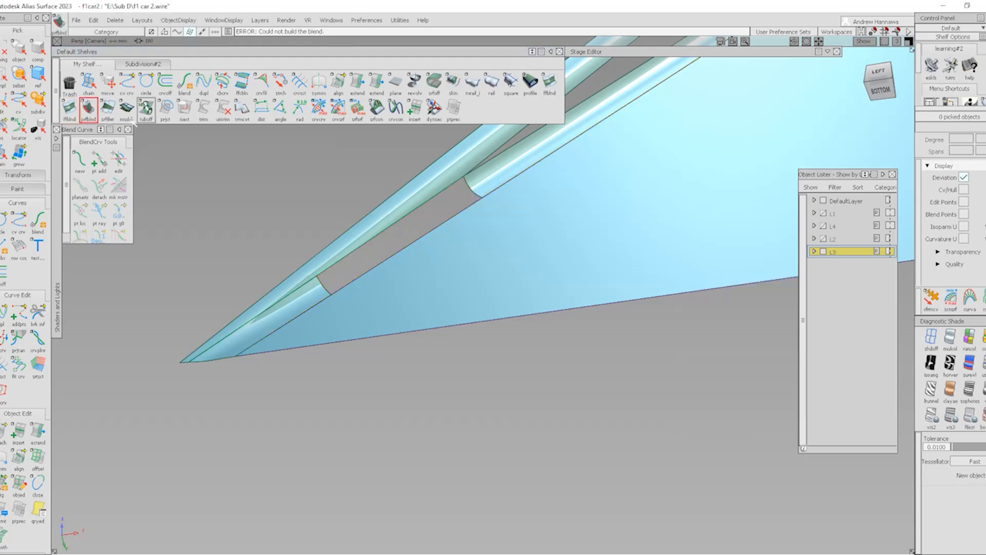
# - Fill the remaining gap between the trimmed fillet and the tip blend with a square surface, G1 tangent on all four boundaries
pyautogui.click(511, 82)
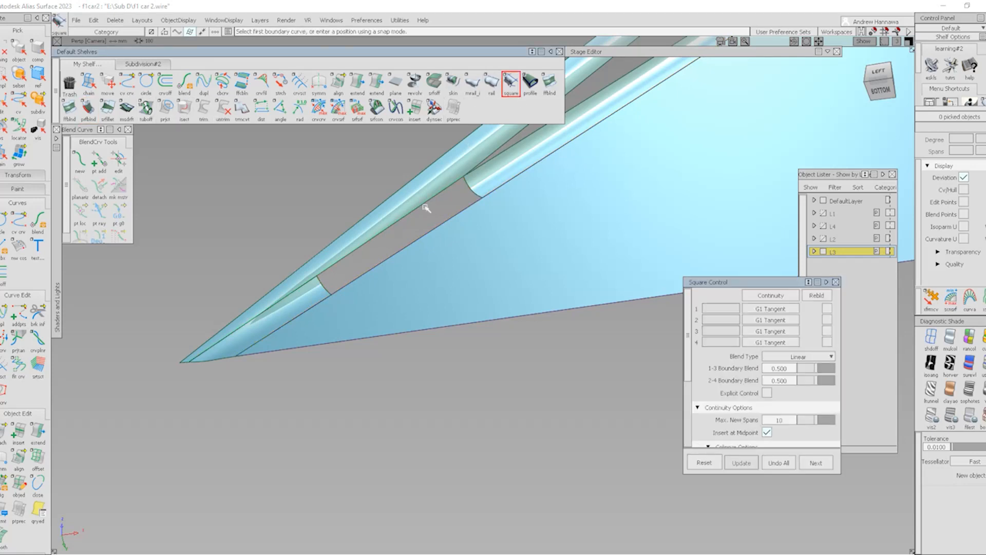
pyautogui.click(442, 197)
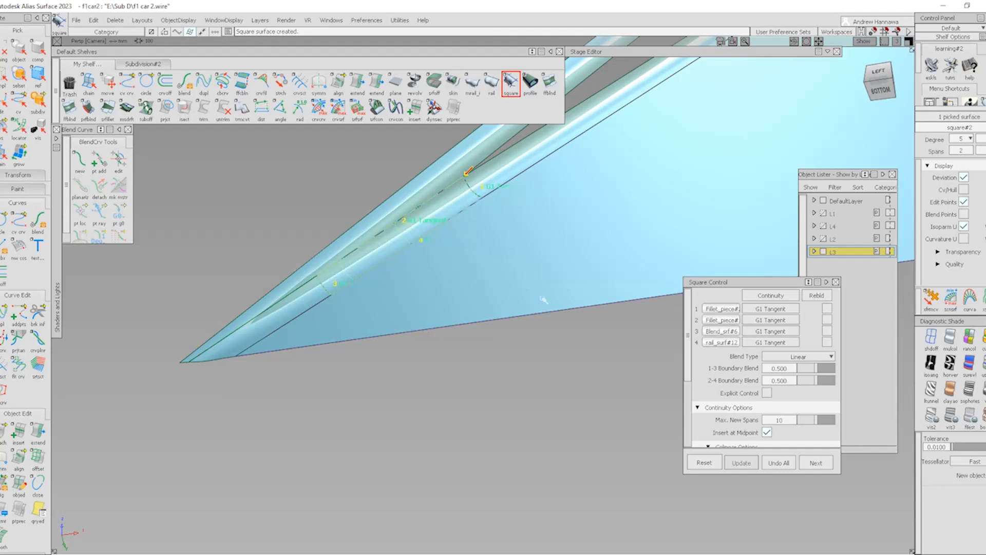
pyautogui.keyDown('alt'); pyautogui.keyDown('shift'); pyautogui.moveTo(409, 248); pyautogui.dragTo(488, 263); pyautogui.keyUp('shift'); pyautogui.keyUp('alt')
pyautogui.keyDown('alt'); pyautogui.keyDown('shift'); pyautogui.moveTo(494, 230); pyautogui.dragTo(562, 267, button='right'); pyautogui.keyUp('shift'); pyautogui.keyUp('alt')
pyautogui.keyDown('alt'); pyautogui.keyDown('shift'); pyautogui.moveTo(562, 267); pyautogui.dragTo(489, 279, button='middle'); pyautogui.keyUp('shift'); pyautogui.keyUp('alt')
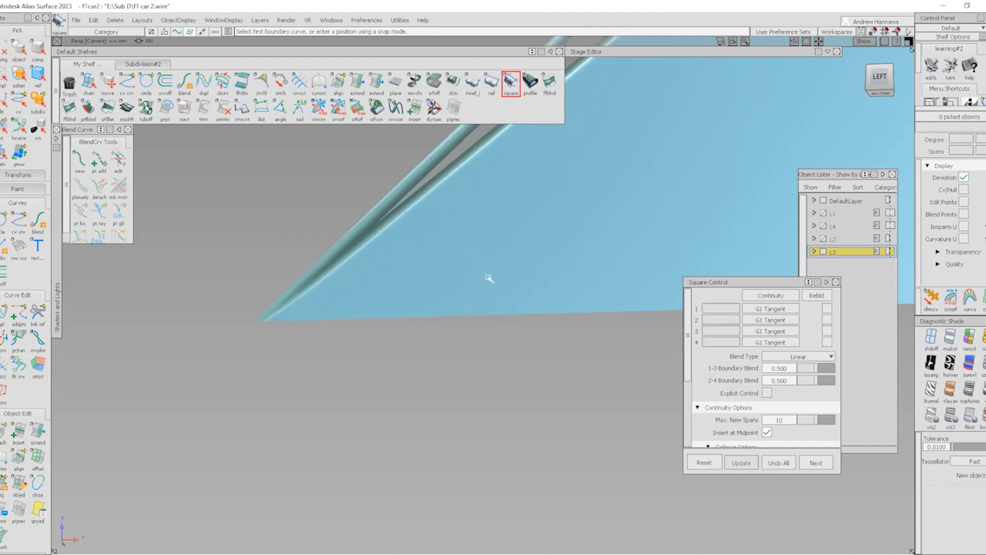
# - Examine the shaded panel as a whole to judge how the fillets run along the wall and into the tip
pyautogui.keyDown('alt'); pyautogui.keyDown('shift'); pyautogui.moveTo(488, 280); pyautogui.dragTo(455, 284, button='right'); pyautogui.keyUp('shift'); pyautogui.keyUp('alt')
pyautogui.keyDown('alt'); pyautogui.keyDown('shift'); pyautogui.moveTo(456, 284); pyautogui.dragTo(352, 355, button='middle'); pyautogui.keyUp('shift'); pyautogui.keyUp('alt')
pyautogui.keyDown('alt'); pyautogui.keyDown('shift'); pyautogui.moveTo(353, 355); pyautogui.dragTo(518, 260, button='right'); pyautogui.keyUp('shift'); pyautogui.keyUp('alt')
pyautogui.keyDown('alt'); pyautogui.keyDown('shift'); pyautogui.moveTo(447, 259); pyautogui.dragTo(485, 298); pyautogui.keyUp('shift'); pyautogui.keyUp('alt')
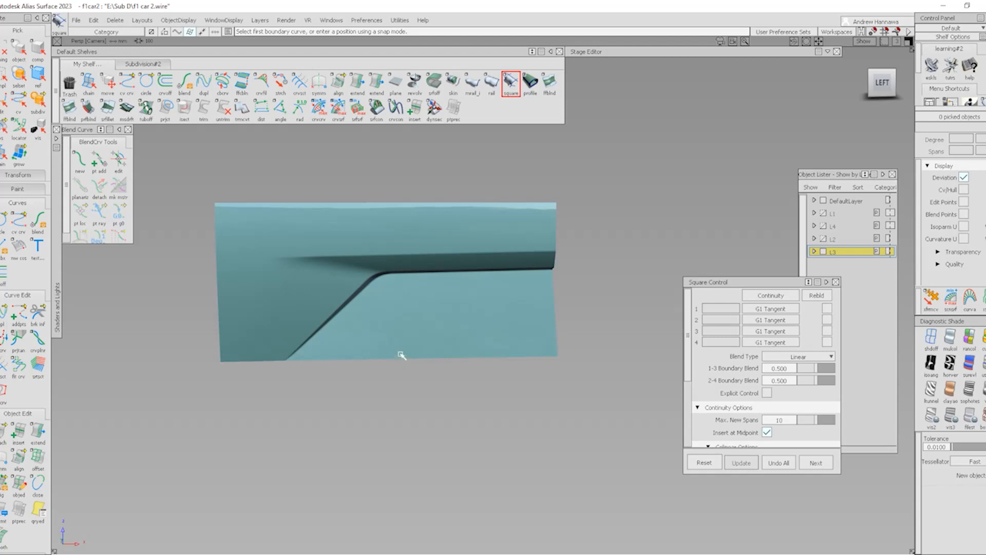
pyautogui.keyDown('alt'); pyautogui.keyDown('shift'); pyautogui.moveTo(326, 279); pyautogui.dragTo(454, 322, button='right'); pyautogui.keyUp('shift'); pyautogui.keyUp('alt')
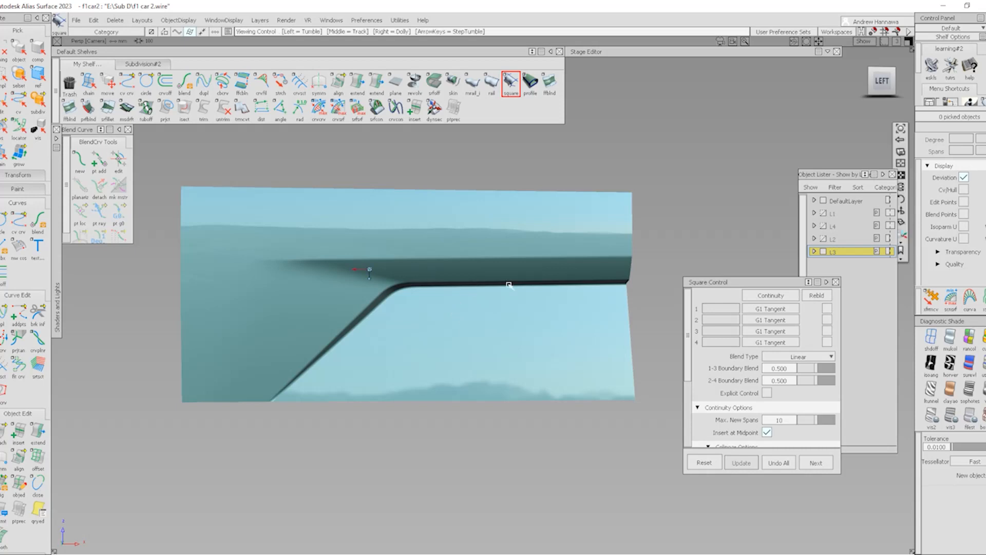
pyautogui.keyDown('alt'); pyautogui.keyDown('shift'); pyautogui.moveTo(510, 286); pyautogui.dragTo(463, 342); pyautogui.keyUp('shift'); pyautogui.keyUp('alt')
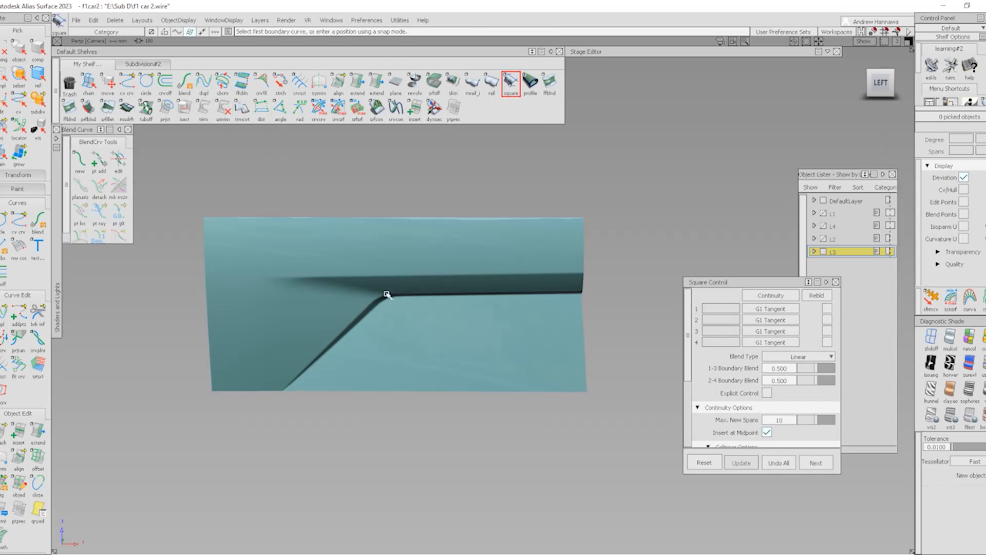
pyautogui.keyDown('alt'); pyautogui.keyDown('shift'); pyautogui.moveTo(387, 294); pyautogui.dragTo(425, 312, button='right'); pyautogui.keyUp('shift'); pyautogui.keyUp('alt')
pyautogui.keyDown('alt'); pyautogui.keyDown('shift'); pyautogui.moveTo(425, 312); pyautogui.dragTo(456, 323, button='middle'); pyautogui.keyUp('shift'); pyautogui.keyUp('alt')
# - Show the model's curves and CVs again and close the square surface settings
pyautogui.keyDown('ctrl'); pyautogui.keyDown('shift'); pyautogui.moveTo(456, 331); pyautogui.dragTo(537, 407, button='right'); pyautogui.keyUp('shift'); pyautogui.keyUp('ctrl')
pyautogui.keyDown('alt'); pyautogui.keyDown('shift'); pyautogui.moveTo(495, 330); pyautogui.dragTo(483, 312, button='middle'); pyautogui.keyUp('shift'); pyautogui.keyUp('alt')
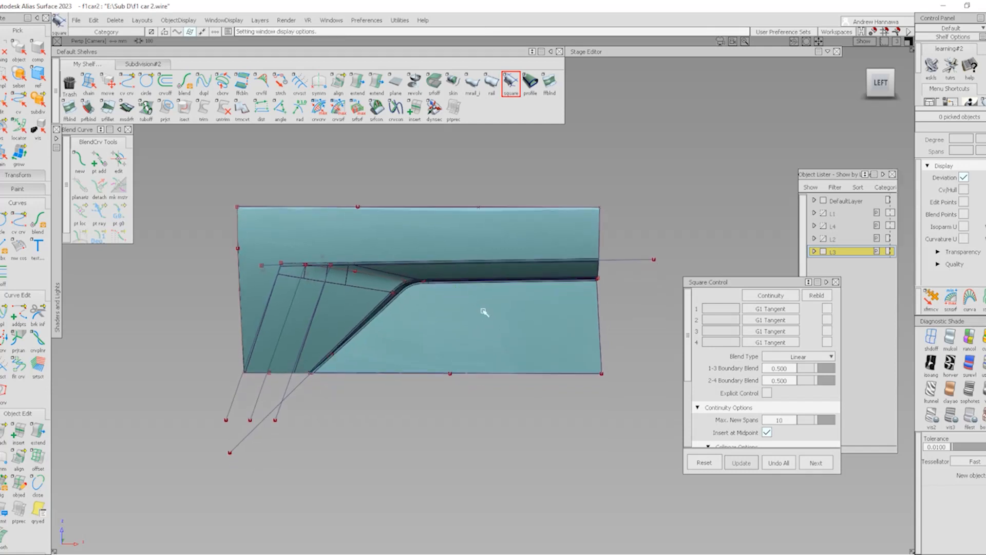
pyautogui.click(881, 79)
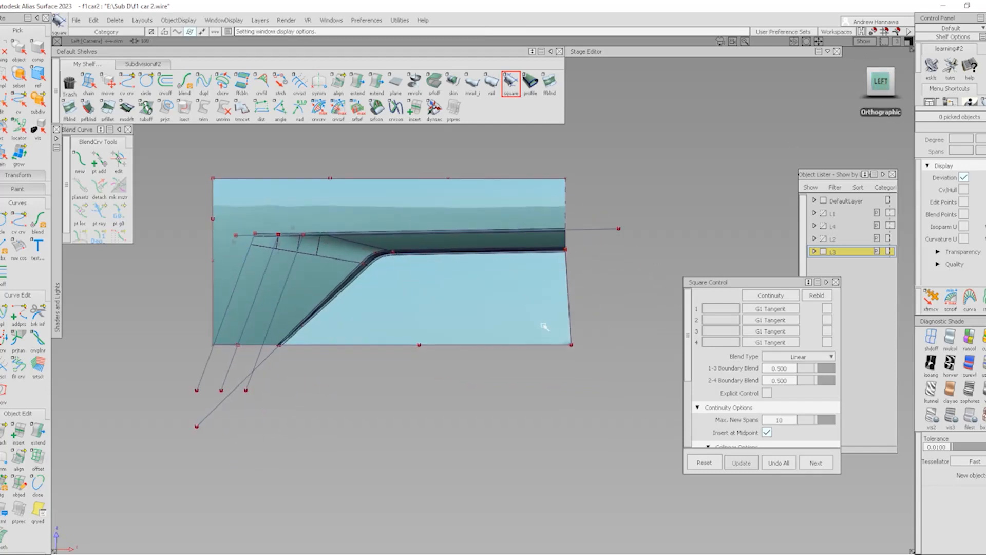
pyautogui.keyDown('ctrl'); pyautogui.keyDown('shift'); pyautogui.moveTo(490, 332); pyautogui.dragTo(539, 378, button='right'); pyautogui.keyUp('shift'); pyautogui.keyUp('ctrl')
pyautogui.keyDown('alt'); pyautogui.keyDown('shift'); pyautogui.moveTo(540, 345); pyautogui.dragTo(504, 321, button='right'); pyautogui.keyUp('shift'); pyautogui.keyUp('alt')
pyautogui.keyDown('alt'); pyautogui.keyDown('shift'); pyautogui.moveTo(504, 322); pyautogui.dragTo(529, 312); pyautogui.keyUp('shift'); pyautogui.keyUp('alt')
pyautogui.keyDown('ctrl'); pyautogui.keyDown('shift'); pyautogui.moveTo(395, 290); pyautogui.dragTo(430, 328, button='right'); pyautogui.keyUp('shift'); pyautogui.keyUp('ctrl')
pyautogui.keyDown('alt'); pyautogui.keyDown('shift'); pyautogui.moveTo(459, 333); pyautogui.dragTo(482, 348, button='middle'); pyautogui.keyUp('shift'); pyautogui.keyUp('alt')
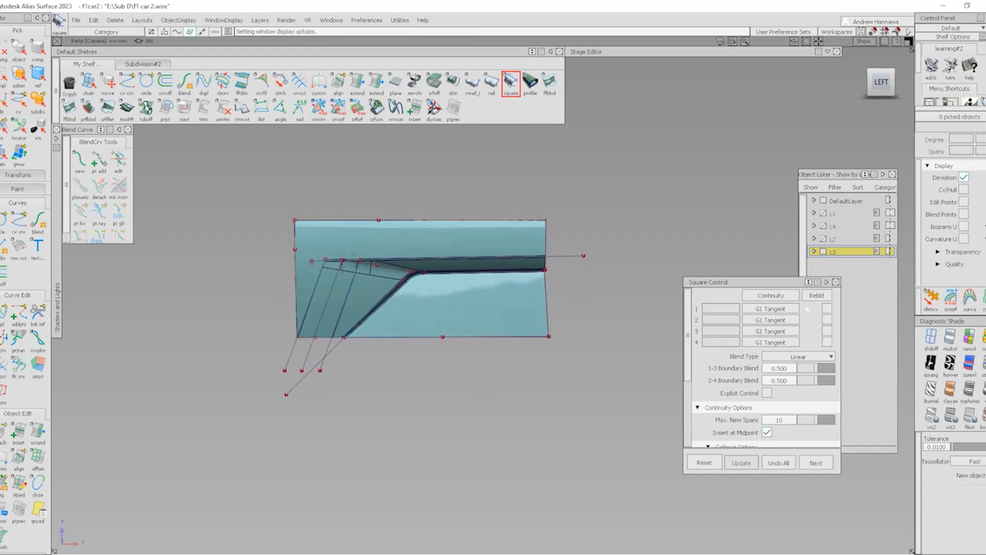
pyautogui.click(836, 282)
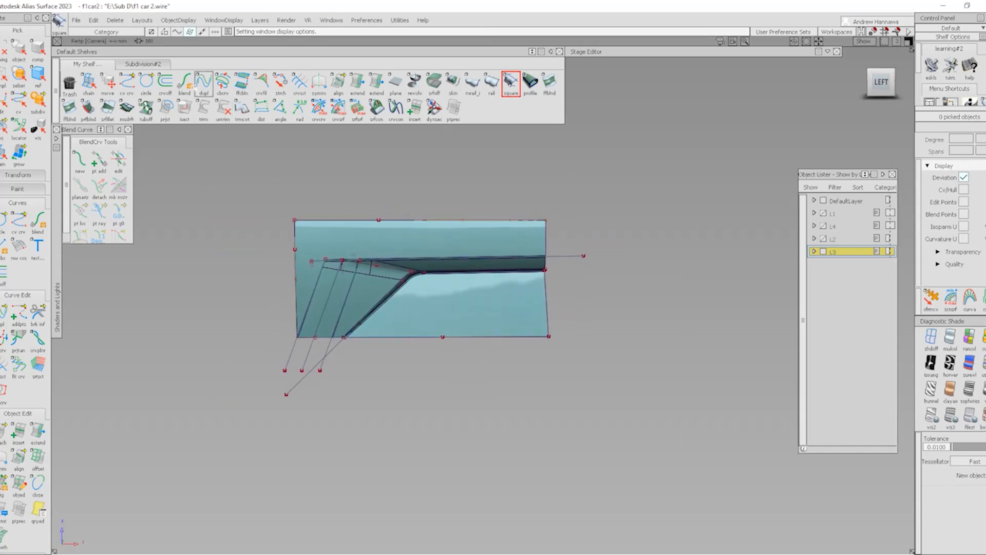
# - Select the curves around the panel and turn off their CV display
pyautogui.click(149, 65)
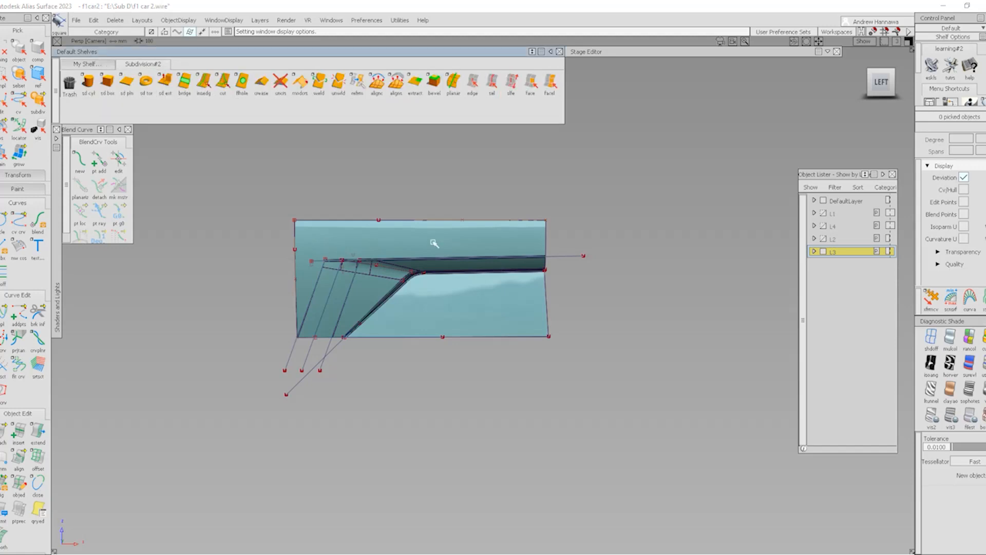
pyautogui.hotkey('shift', 'alt')
pyautogui.keyDown('ctrl'); pyautogui.keyDown('shift'); pyautogui.moveTo(355, 345); pyautogui.dragTo(295, 289); pyautogui.keyUp('shift'); pyautogui.keyUp('ctrl')
pyautogui.moveTo(234, 189); pyautogui.dragTo(488, 361)
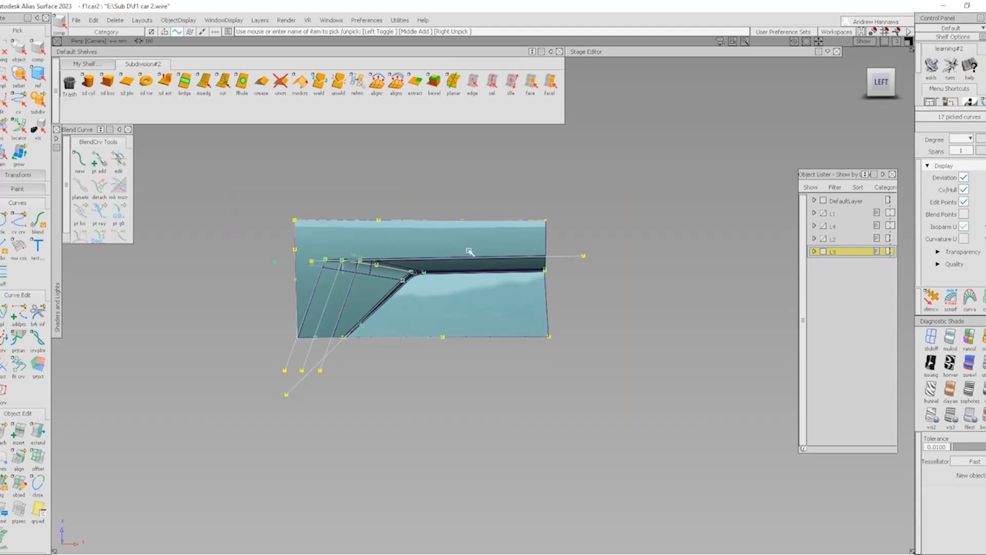
pyautogui.keyDown('ctrl'); pyautogui.keyDown('shift'); pyautogui.moveTo(332, 309); pyautogui.dragTo(345, 404); pyautogui.keyUp('shift'); pyautogui.keyUp('ctrl')
pyautogui.moveTo(274, 206); pyautogui.dragTo(317, 248)
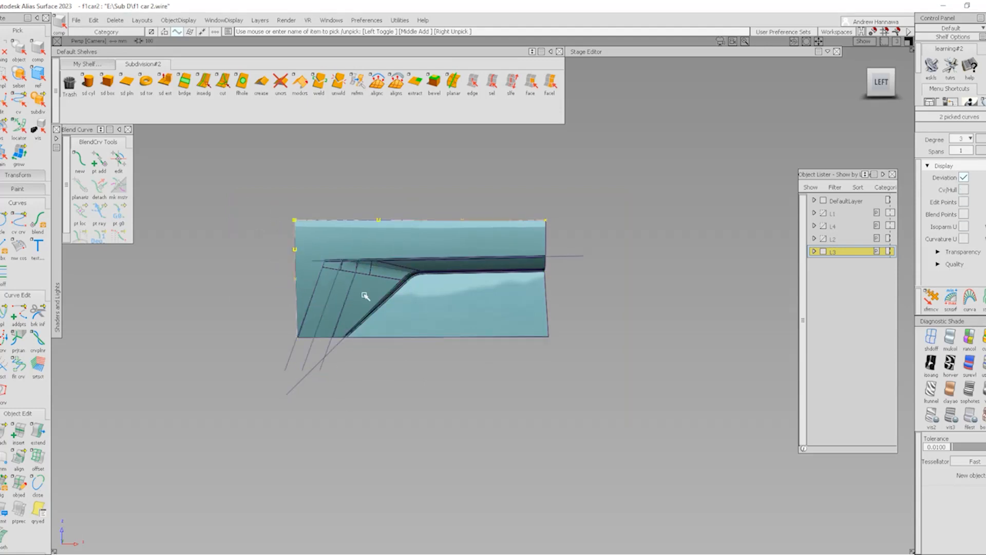
pyautogui.keyDown('ctrl'); pyautogui.keyDown('shift'); pyautogui.moveTo(412, 295); pyautogui.dragTo(421, 400); pyautogui.keyUp('shift'); pyautogui.keyUp('ctrl')
# - Place a subdivision plane just below the panel in the orthographic left view and select it
pyautogui.click(133, 94)
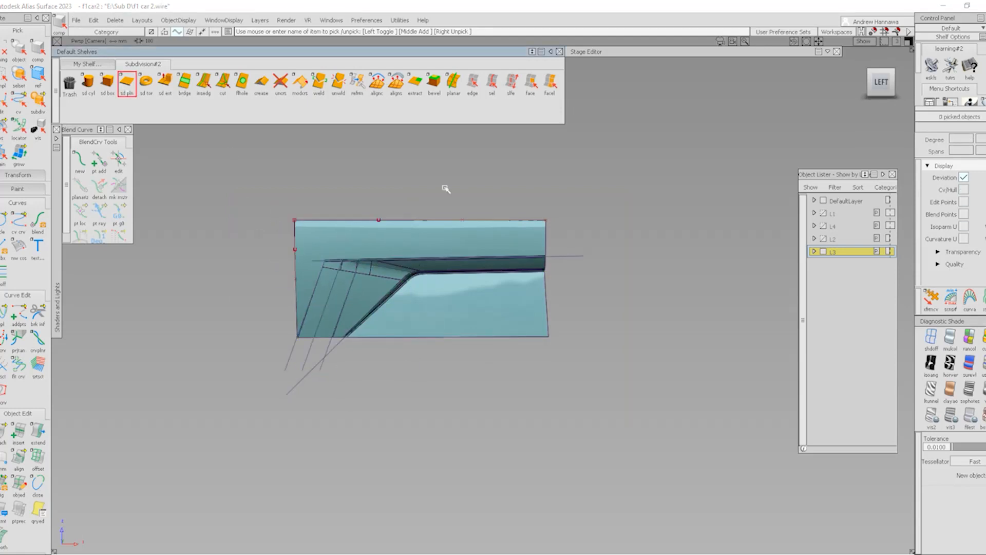
pyautogui.click(881, 81)
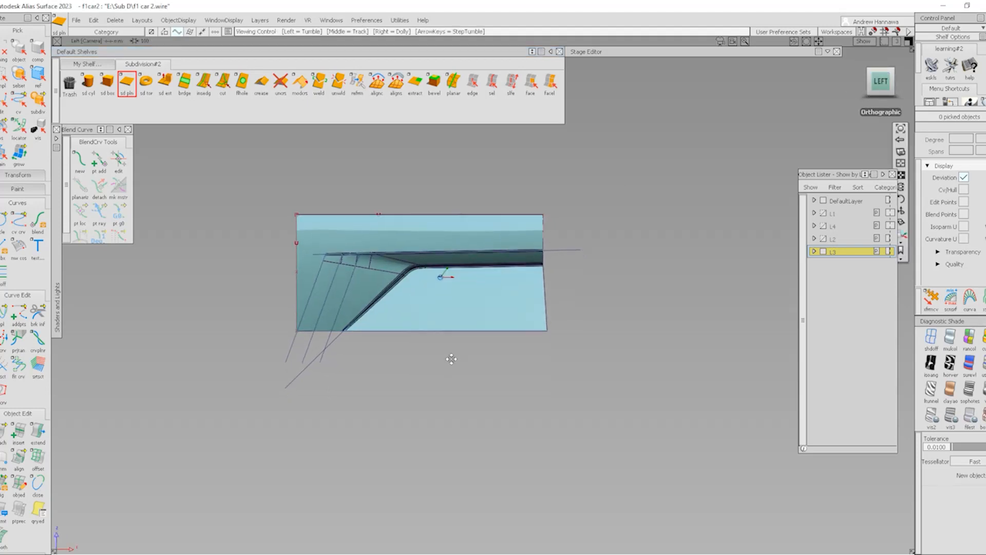
pyautogui.click(402, 378)
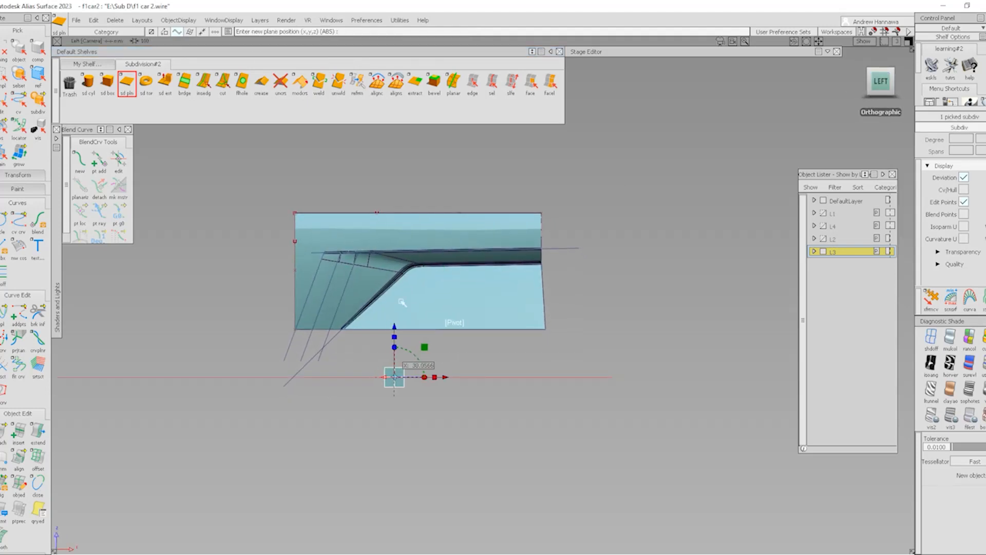
pyautogui.keyDown('ctrl'); pyautogui.keyDown('shift'); pyautogui.moveTo(335, 386); pyautogui.dragTo(394, 443, button='right'); pyautogui.keyUp('shift'); pyautogui.keyUp('ctrl')
pyautogui.keyDown('ctrl'); pyautogui.keyDown('shift'); pyautogui.moveTo(423, 457); pyautogui.dragTo(399, 383); pyautogui.keyUp('shift'); pyautogui.keyUp('ctrl')
pyautogui.moveTo(399, 381); pyautogui.dragTo(441, 414)
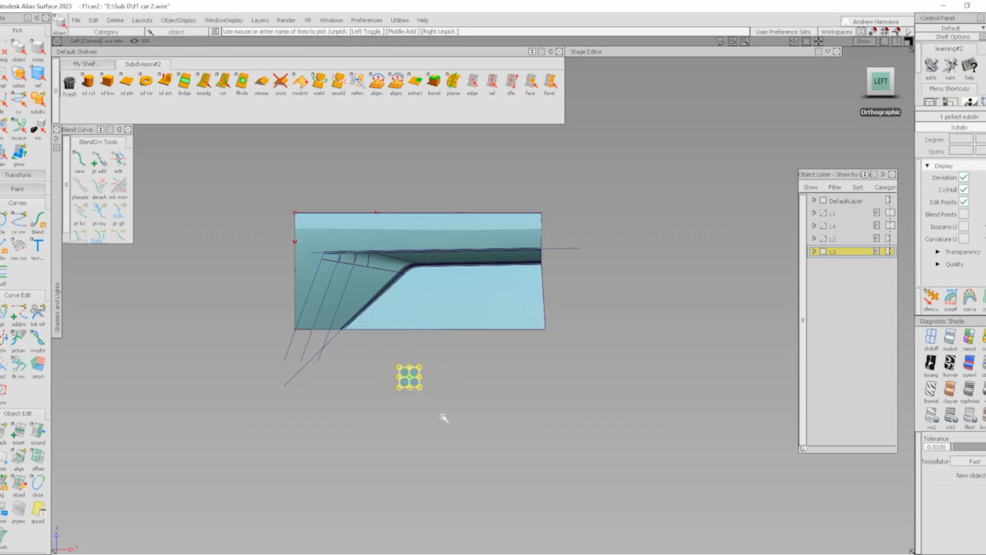
# - Scale the subdivision plane up to about five times its size and remove its inner edge loops, leaving a single face
pyautogui.keyDown('ctrl'); pyautogui.keyDown('shift'); pyautogui.moveTo(431, 399); pyautogui.dragTo(472, 398, button='middle'); pyautogui.keyUp('shift'); pyautogui.keyUp('ctrl')
pyautogui.moveTo(476, 391); pyautogui.dragTo(544, 351)
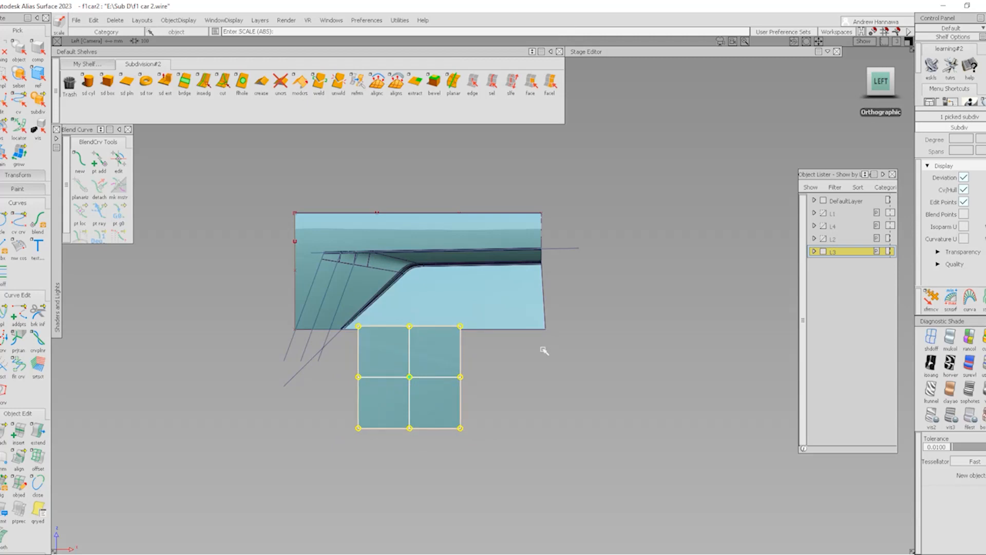
pyautogui.keyDown('ctrl'); pyautogui.keyDown('shift'); pyautogui.moveTo(400, 446); pyautogui.dragTo(376, 440); pyautogui.keyUp('shift'); pyautogui.keyUp('ctrl')
pyautogui.click(492, 82)
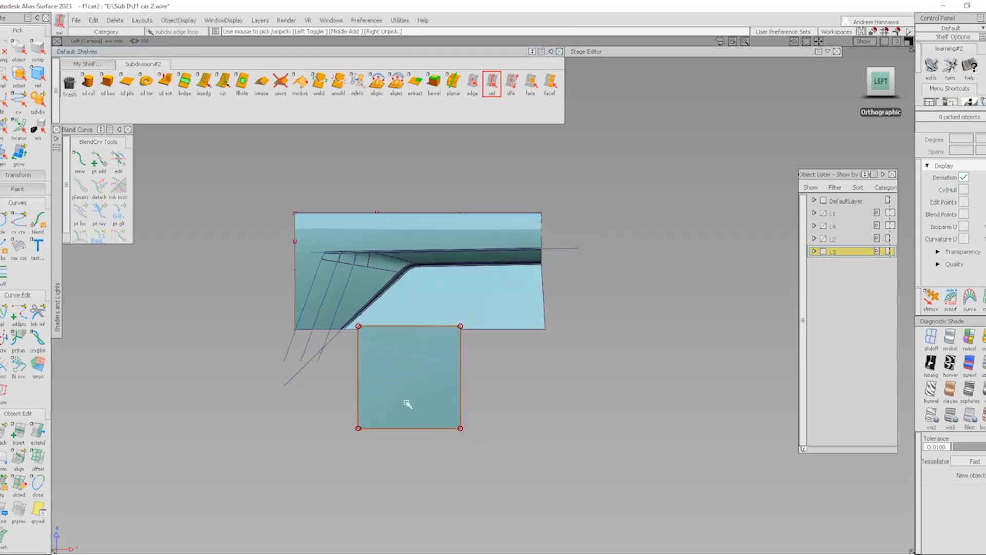
# - Snap the two left-hand CVs of the subdivision plane in line with the panel's left edge
pyautogui.keyDown('ctrl'); pyautogui.keyDown('shift'); pyautogui.moveTo(406, 404); pyautogui.dragTo(391, 366); pyautogui.keyUp('shift'); pyautogui.keyUp('ctrl')
pyautogui.moveTo(352, 317); pyautogui.dragTo(382, 478)
pyautogui.keyDown('ctrl'); pyautogui.keyDown('shift'); pyautogui.moveTo(391, 457); pyautogui.dragTo(374, 377, button='middle'); pyautogui.keyUp('shift'); pyautogui.keyUp('ctrl')
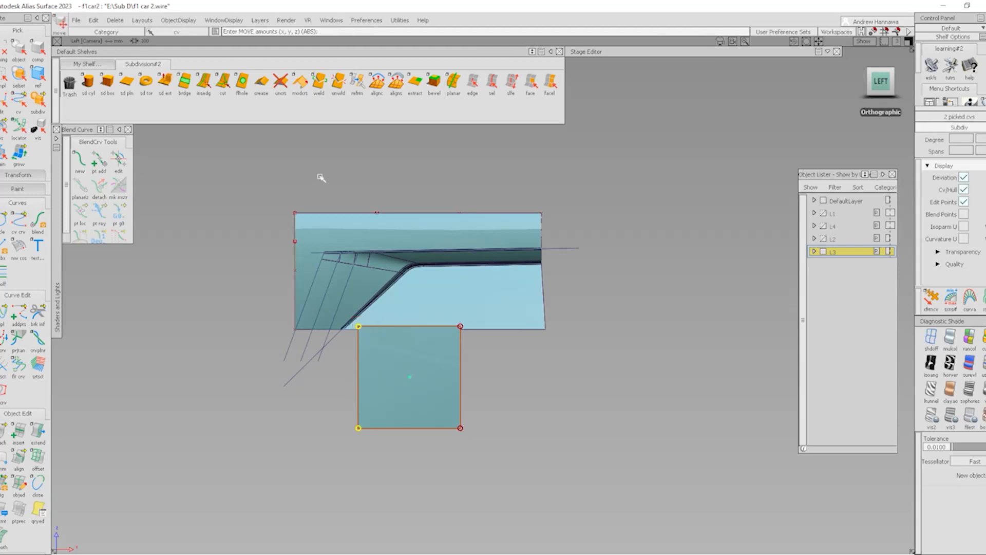
pyautogui.keyDown('ctrl'); pyautogui.moveTo(293, 203); pyautogui.dragTo(303, 212, button='middle'); pyautogui.keyUp('ctrl')
# - Move the whole subdivision plane up until it lies over the panel
pyautogui.keyDown('ctrl'); pyautogui.keyDown('shift'); pyautogui.moveTo(437, 416); pyautogui.dragTo(405, 363); pyautogui.keyUp('shift'); pyautogui.keyUp('ctrl')
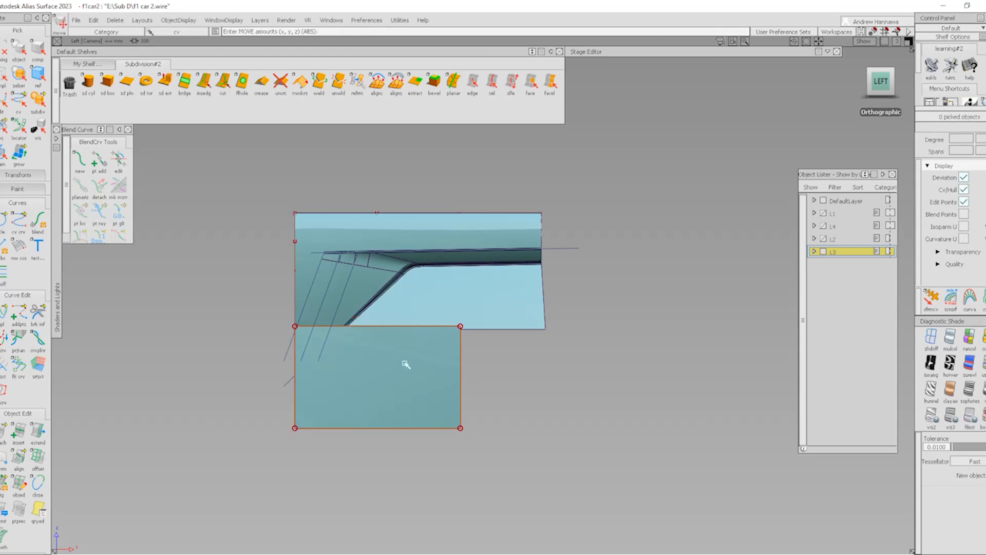
pyautogui.keyDown('ctrl'); pyautogui.keyDown('shift'); pyautogui.moveTo(422, 396); pyautogui.dragTo(426, 465); pyautogui.keyUp('shift'); pyautogui.keyUp('ctrl')
pyautogui.click(446, 429)
pyautogui.keyDown('ctrl'); pyautogui.keyDown('shift'); pyautogui.moveTo(454, 482); pyautogui.dragTo(469, 397, button='middle'); pyautogui.keyUp('shift'); pyautogui.keyUp('ctrl')
pyautogui.moveTo(619, 405); pyautogui.dragTo(618, 344, button='right')
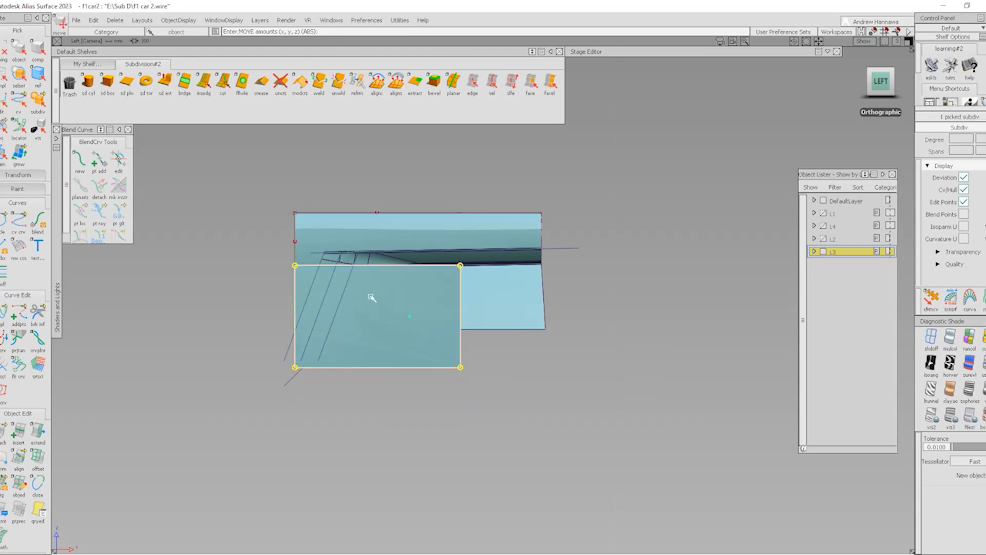
pyautogui.moveTo(584, 399); pyautogui.dragTo(585, 356, button='right')
# - Snap the subdivision plane's two upper CVs to the height of the panel's top edge
pyautogui.keyDown('ctrl'); pyautogui.keyDown('shift'); pyautogui.moveTo(374, 381); pyautogui.dragTo(374, 339); pyautogui.keyUp('shift'); pyautogui.keyUp('ctrl')
pyautogui.keyDown('ctrl'); pyautogui.keyDown('shift'); pyautogui.moveTo(221, 236); pyautogui.dragTo(475, 227); pyautogui.keyUp('shift'); pyautogui.keyUp('ctrl')
pyautogui.keyDown('ctrl'); pyautogui.keyDown('shift'); pyautogui.moveTo(385, 297); pyautogui.dragTo(385, 241, button='middle'); pyautogui.keyUp('shift'); pyautogui.keyUp('ctrl')
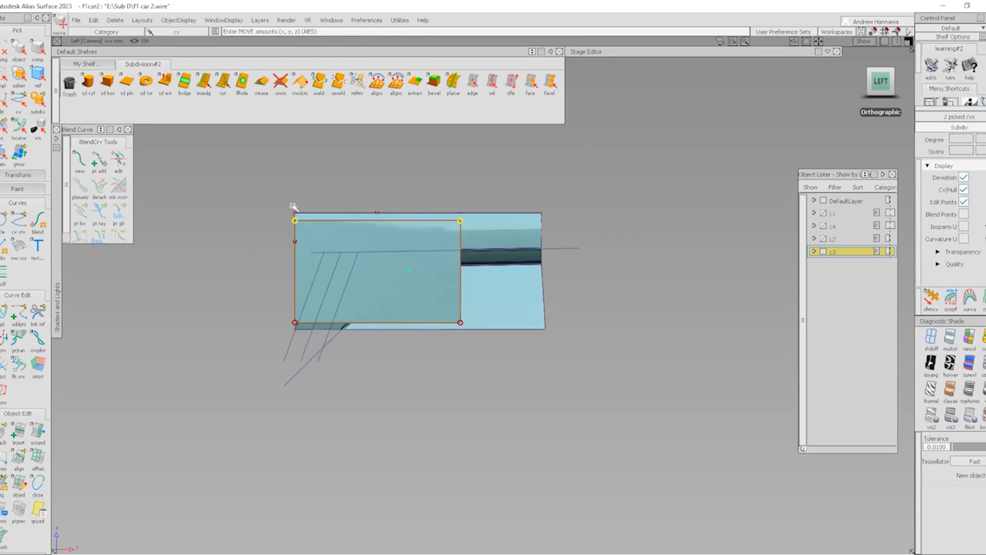
pyautogui.keyDown('ctrl'); pyautogui.moveTo(294, 206); pyautogui.dragTo(306, 212, button='right'); pyautogui.keyUp('ctrl')
# - Snap the subdivision plane's two lower CVs to the height of the panel's bottom edge
pyautogui.keyDown('ctrl'); pyautogui.keyDown('shift'); pyautogui.moveTo(323, 403); pyautogui.dragTo(248, 333); pyautogui.keyUp('shift'); pyautogui.keyUp('ctrl')
pyautogui.click(296, 322)
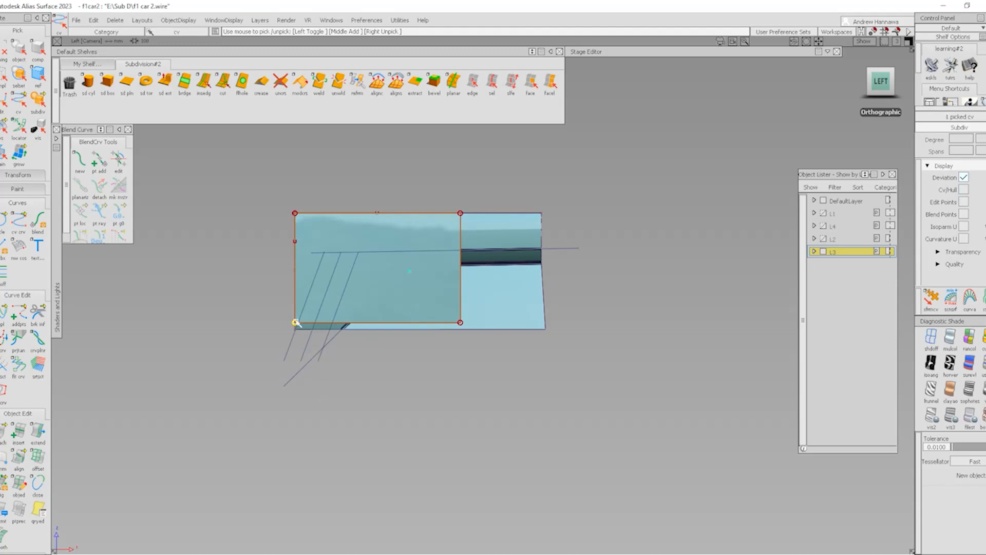
pyautogui.keyDown('ctrl'); pyautogui.keyDown('shift'); pyautogui.moveTo(459, 425); pyautogui.dragTo(481, 357, button='middle'); pyautogui.keyUp('shift'); pyautogui.keyUp('ctrl')
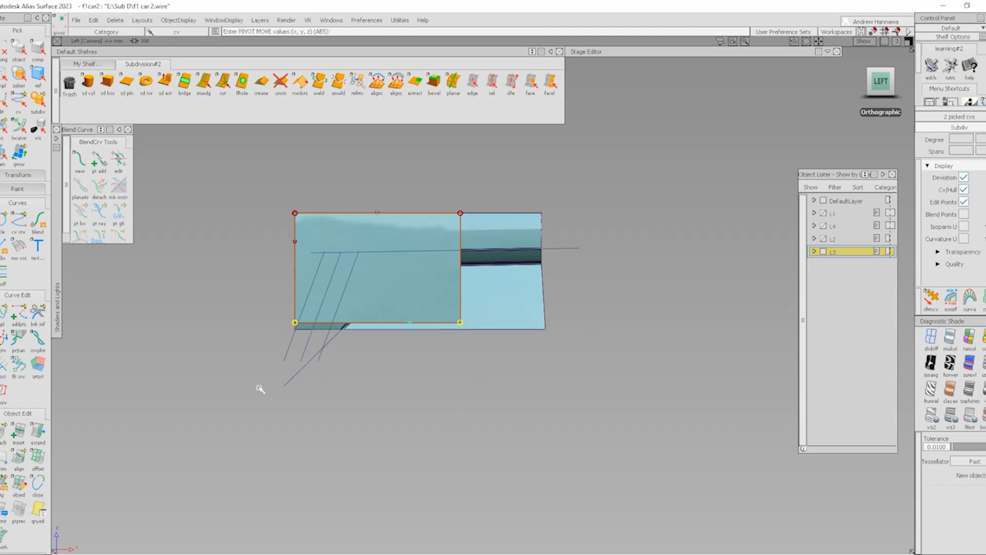
pyautogui.keyDown('ctrl'); pyautogui.moveTo(283, 330); pyautogui.dragTo(271, 330, button='right'); pyautogui.keyUp('ctrl')
# - Snap the subdivision plane's two right-hand CVs to the panel's upper right corner and deselect them
pyautogui.keyDown('ctrl'); pyautogui.keyDown('shift'); pyautogui.moveTo(465, 393); pyautogui.dragTo(465, 362); pyautogui.keyUp('shift'); pyautogui.keyUp('ctrl')
pyautogui.keyDown('ctrl'); pyautogui.keyDown('shift'); pyautogui.moveTo(445, 234); pyautogui.dragTo(475, 352); pyautogui.keyUp('shift'); pyautogui.keyUp('ctrl')
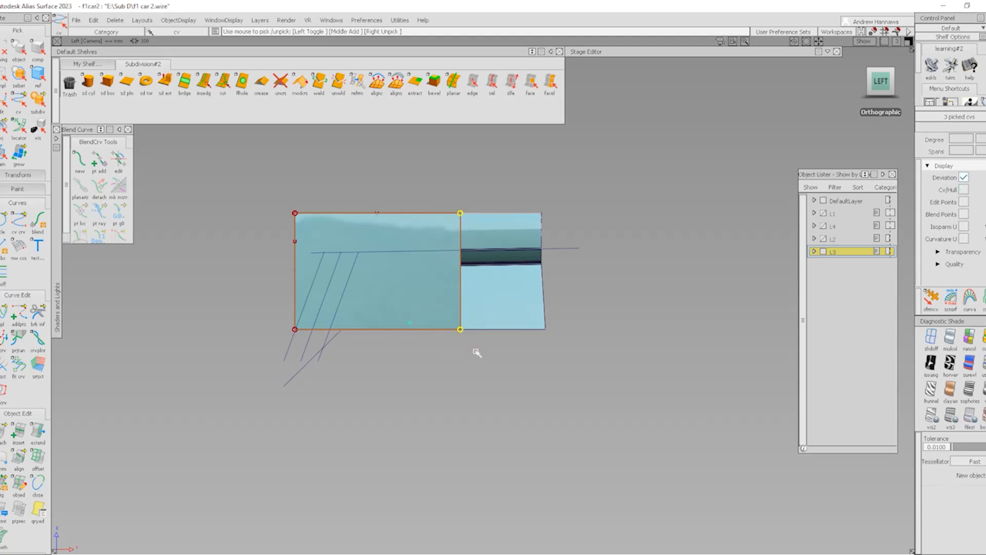
pyautogui.keyDown('ctrl'); pyautogui.keyDown('shift'); pyautogui.moveTo(510, 413); pyautogui.dragTo(518, 254, button='middle'); pyautogui.keyUp('shift'); pyautogui.keyUp('ctrl')
pyautogui.keyDown('ctrl'); pyautogui.moveTo(541, 211); pyautogui.dragTo(539, 170, button='middle'); pyautogui.keyUp('ctrl')
pyautogui.keyDown('ctrl'); pyautogui.keyDown('shift'); pyautogui.moveTo(458, 374); pyautogui.dragTo(447, 303); pyautogui.keyUp('shift'); pyautogui.keyUp('ctrl')
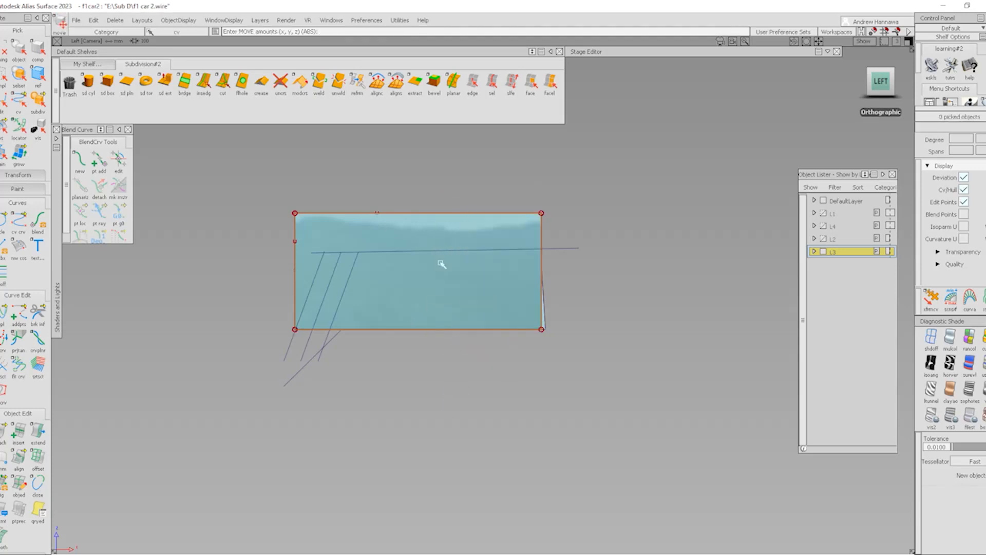
pyautogui.moveTo(456, 363)
pyautogui.keyDown('ctrl'); pyautogui.keyDown('shift'); pyautogui.mouseDown()
pyautogui.moveTo(457, 282)
pyautogui.moveTo(430, 317)
pyautogui.mouseUp(); pyautogui.keyUp('shift'); pyautogui.keyUp('ctrl')
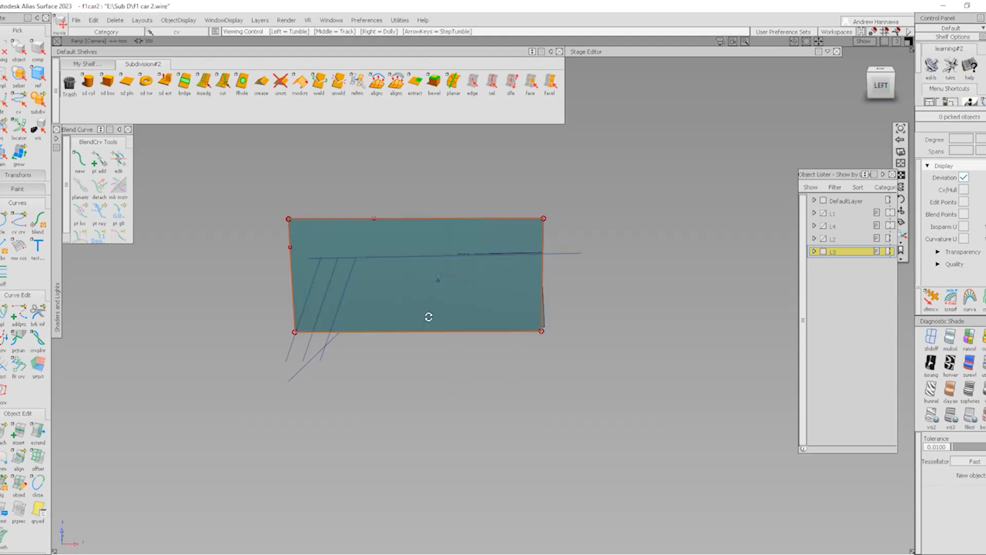
# - Pick the subdivision plane together with the long guide line crossing it and move both straight down below the panel
pyautogui.keyDown('ctrl'); pyautogui.keyDown('shift'); pyautogui.moveTo(458, 379); pyautogui.dragTo(459, 308); pyautogui.keyUp('shift'); pyautogui.keyUp('ctrl')
pyautogui.keyDown('alt'); pyautogui.keyDown('shift'); pyautogui.moveTo(459, 336); pyautogui.dragTo(461, 317); pyautogui.keyUp('shift'); pyautogui.keyUp('alt')
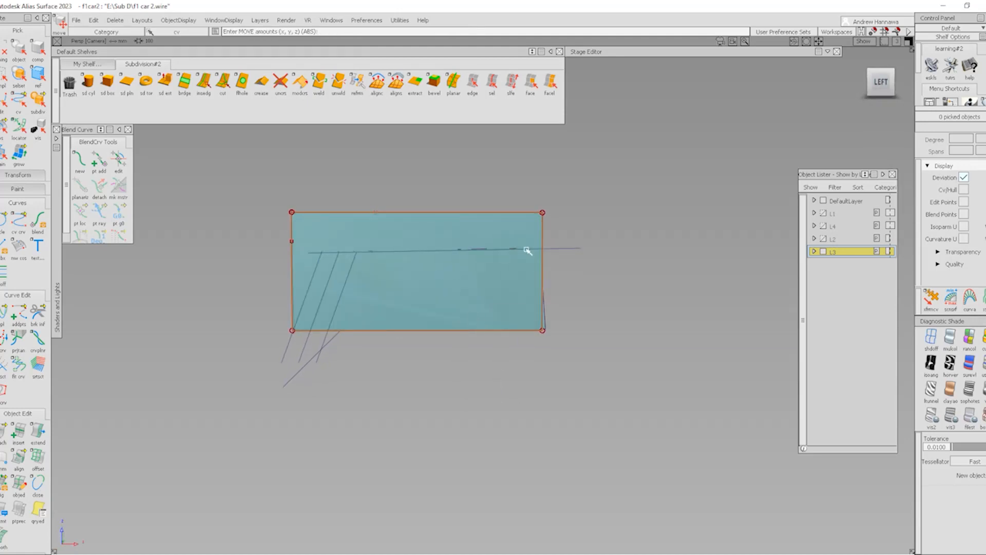
pyautogui.keyDown('ctrl'); pyautogui.keyDown('shift'); pyautogui.moveTo(525, 261); pyautogui.dragTo(515, 302); pyautogui.keyUp('shift'); pyautogui.keyUp('ctrl')
pyautogui.click(527, 290)
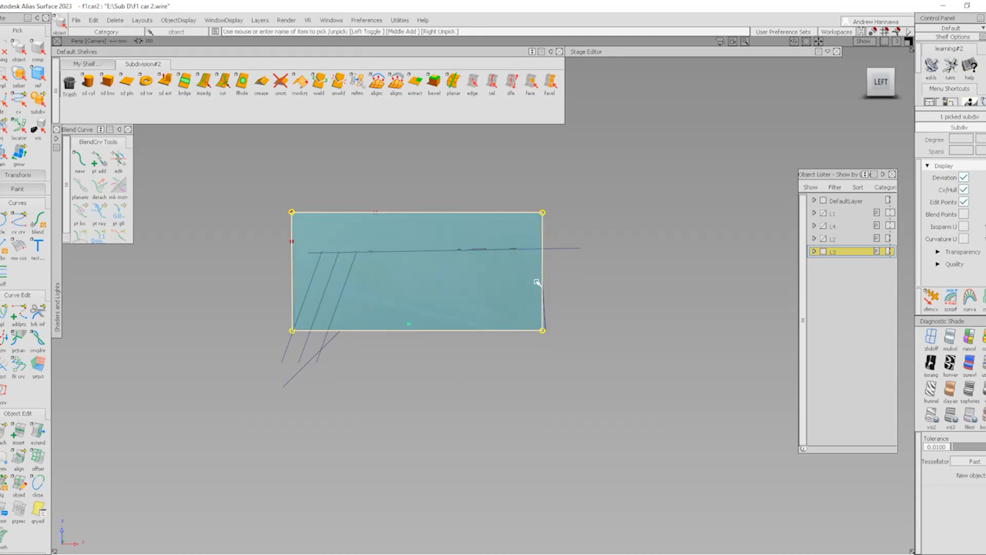
pyautogui.click(567, 249)
pyautogui.keyDown('ctrl'); pyautogui.keyDown('shift'); pyautogui.moveTo(596, 377); pyautogui.dragTo(598, 297, button='middle'); pyautogui.keyUp('shift'); pyautogui.keyUp('ctrl')
pyautogui.moveTo(664, 308); pyautogui.dragTo(662, 470, button='right')
pyautogui.moveTo(686, 393); pyautogui.dragTo(658, 473, button='right')
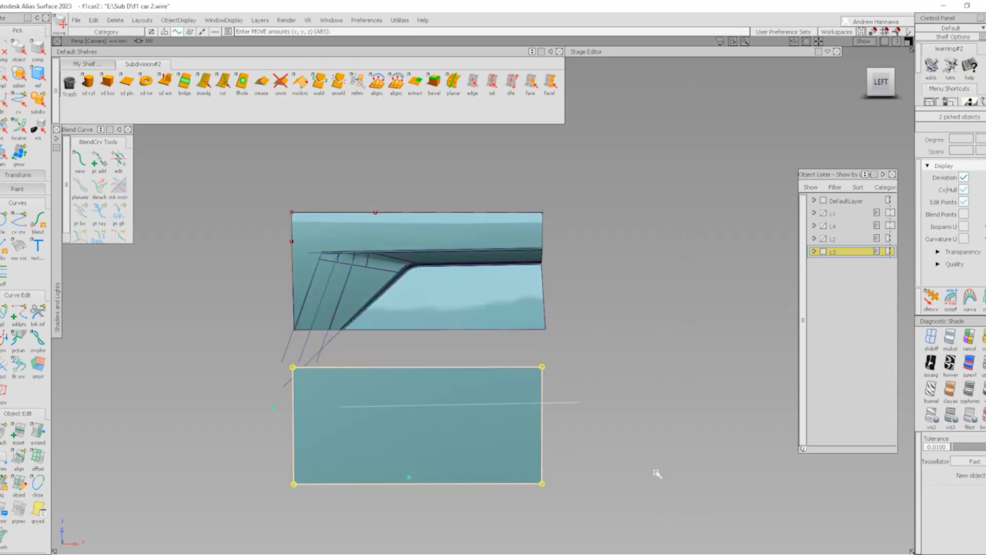
# - In the orthographic left view, move the subdivision plane and its guide line slightly further down and deselect them
pyautogui.keyDown('alt'); pyautogui.keyDown('shift'); pyautogui.moveTo(399, 344); pyautogui.dragTo(504, 315, button='middle'); pyautogui.keyUp('shift'); pyautogui.keyUp('alt')
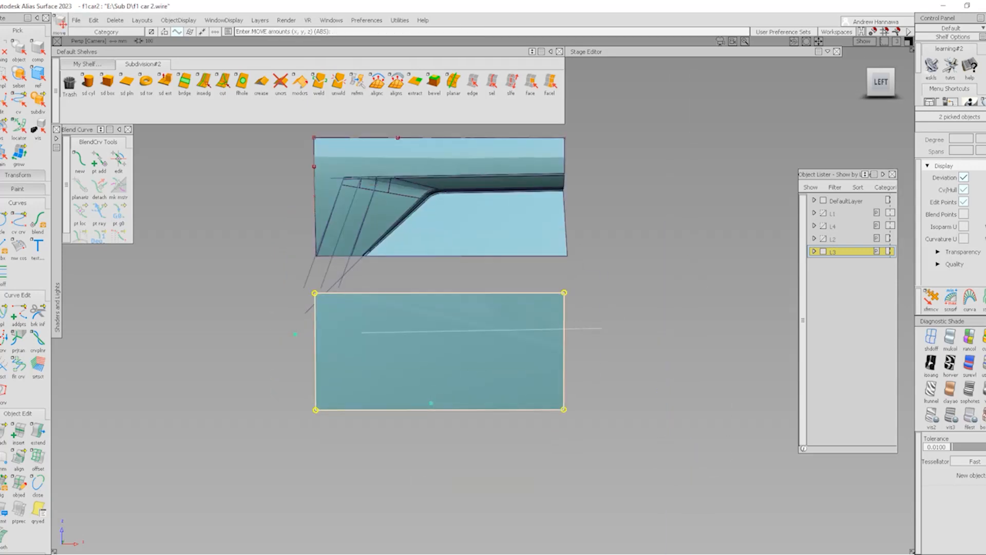
pyautogui.keyDown('ctrl'); pyautogui.keyDown('shift'); pyautogui.moveTo(507, 407); pyautogui.dragTo(515, 267); pyautogui.keyUp('shift'); pyautogui.keyUp('ctrl')
pyautogui.keyDown('alt'); pyautogui.keyDown('shift'); pyautogui.moveTo(516, 263); pyautogui.dragTo(620, 366, button='right'); pyautogui.keyUp('shift'); pyautogui.keyUp('alt')
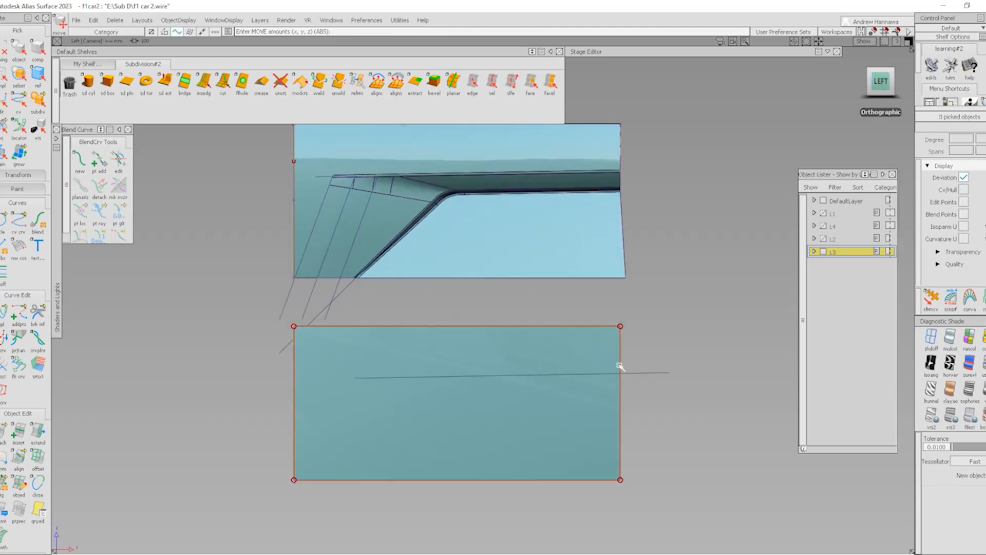
pyautogui.keyDown('alt'); pyautogui.keyDown('shift'); pyautogui.moveTo(456, 329); pyautogui.dragTo(383, 302, button='middle'); pyautogui.keyUp('shift'); pyautogui.keyUp('alt')
pyautogui.keyDown('ctrl'); pyautogui.keyDown('shift'); pyautogui.moveTo(468, 416); pyautogui.dragTo(469, 345); pyautogui.keyUp('shift'); pyautogui.keyUp('ctrl')
pyautogui.keyDown('ctrl'); pyautogui.keyDown('shift'); pyautogui.moveTo(468, 275); pyautogui.dragTo(468, 354); pyautogui.keyUp('shift'); pyautogui.keyUp('ctrl')
pyautogui.moveTo(506, 331); pyautogui.dragTo(595, 358)
pyautogui.keyDown('ctrl'); pyautogui.keyDown('shift'); pyautogui.moveTo(597, 355); pyautogui.dragTo(648, 280, button='middle'); pyautogui.keyUp('shift'); pyautogui.keyUp('ctrl')
pyautogui.moveTo(652, 267); pyautogui.dragTo(667, 280, button='right')
pyautogui.keyDown('alt'); pyautogui.keyDown('shift'); pyautogui.moveTo(561, 288); pyautogui.dragTo(546, 284, button='right'); pyautogui.keyUp('shift'); pyautogui.keyUp('alt')
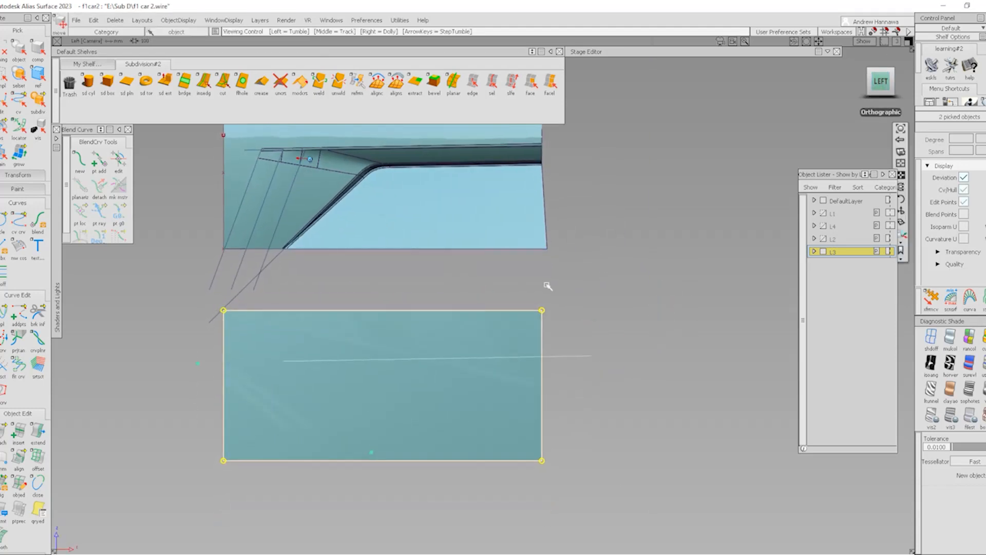
pyautogui.keyDown('ctrl'); pyautogui.keyDown('shift'); pyautogui.moveTo(543, 282); pyautogui.dragTo(519, 216); pyautogui.keyUp('shift'); pyautogui.keyUp('ctrl')
# - Cut the subdivision plane from its left edge to its right edge along the guide line
pyautogui.click(223, 83)
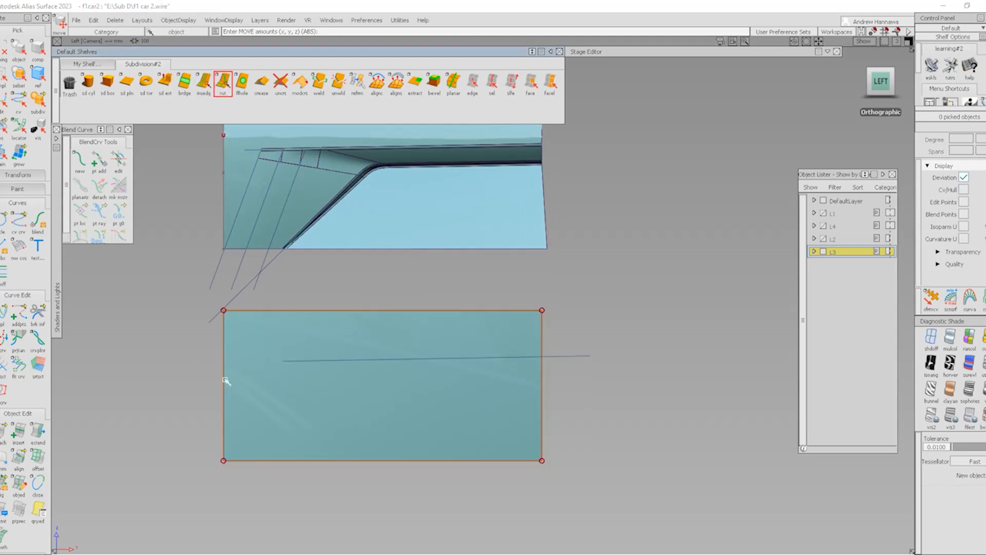
pyautogui.click(224, 366)
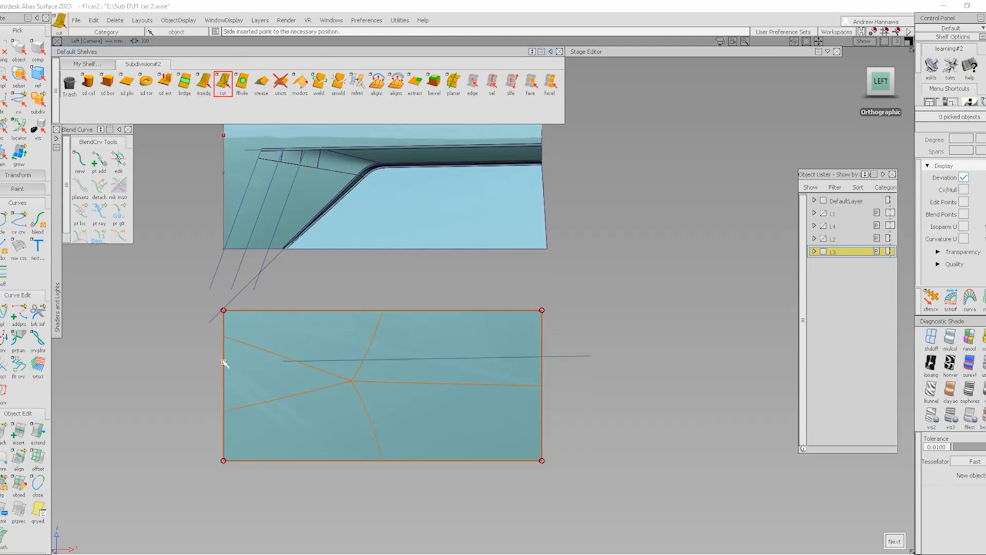
pyautogui.click(545, 356)
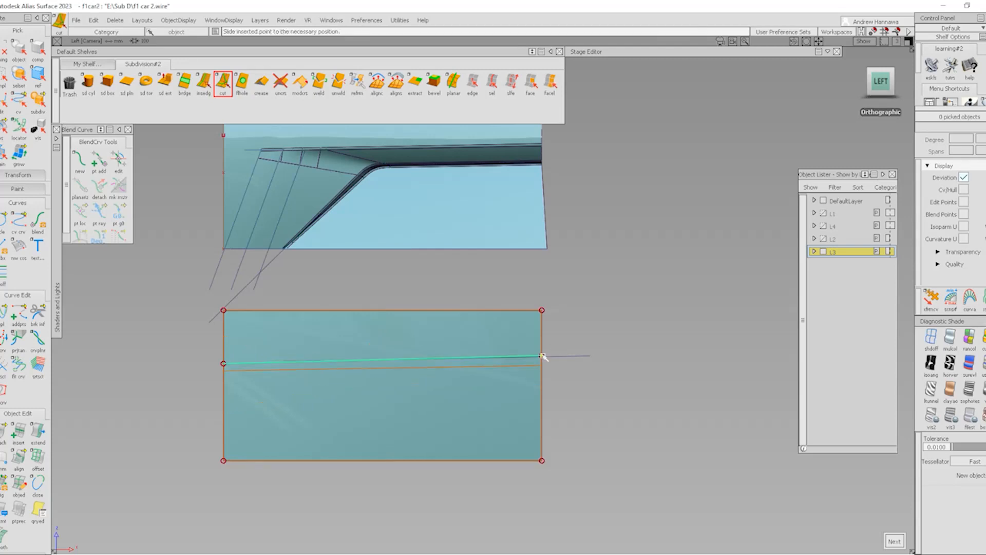
pyautogui.click(224, 365)
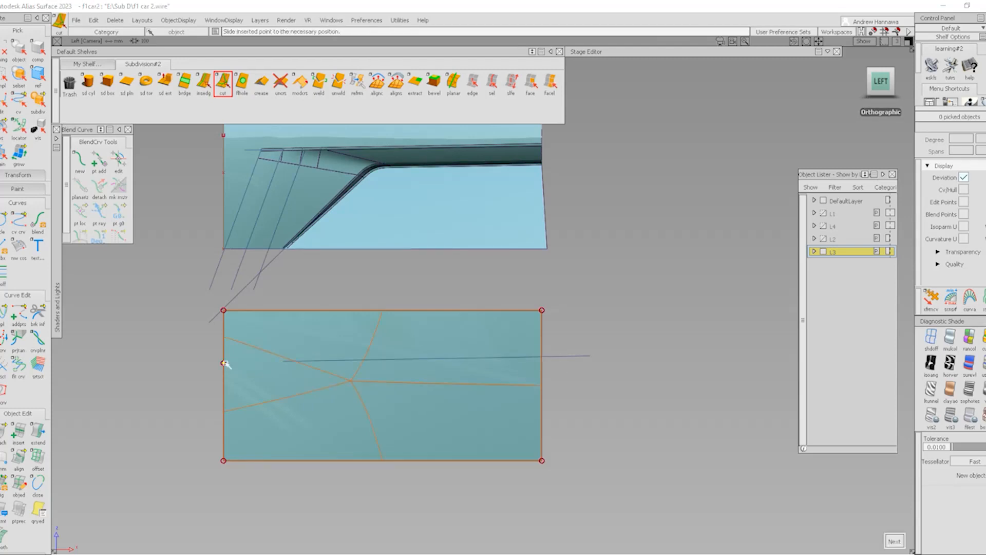
pyautogui.click(541, 355)
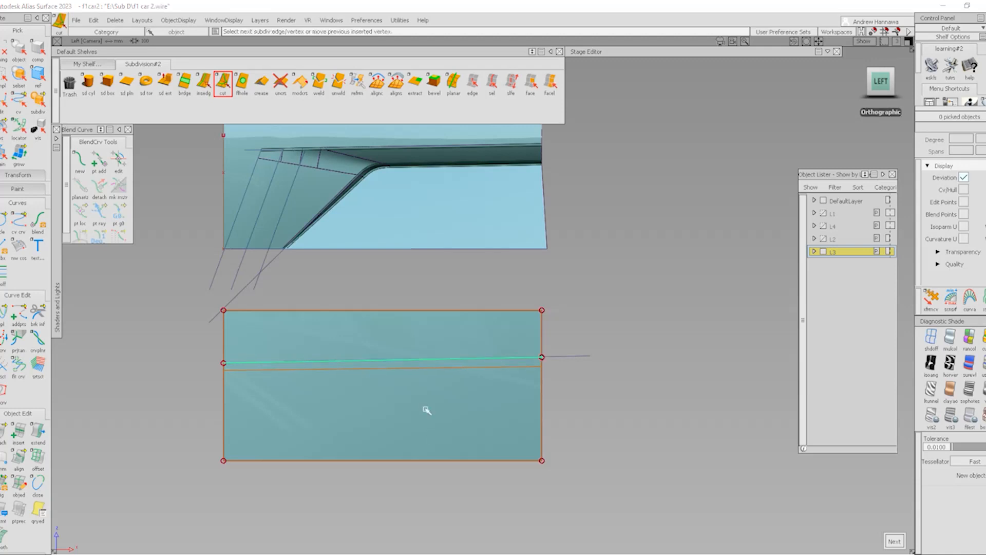
pyautogui.press('space')
# - Pick the guide line crossing the subdivision plane and remove it from view
pyautogui.keyDown('ctrl'); pyautogui.keyDown('shift'); pyautogui.moveTo(600, 377); pyautogui.dragTo(580, 366); pyautogui.keyUp('shift'); pyautogui.keyUp('ctrl')
pyautogui.click(574, 357)
pyautogui.hotkey('ctrl', 'shift', 'n')
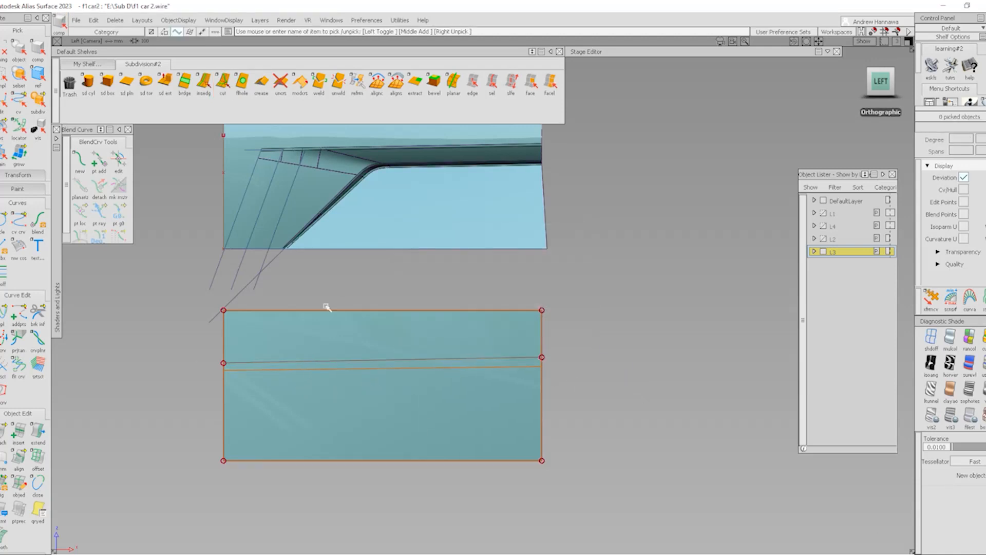
# - Pull the two CVs at the ends of the horizontal cut outward so the subdivision plane bulges like the panel, and deselect them
pyautogui.keyDown('ctrl'); pyautogui.keyDown('shift'); pyautogui.moveTo(268, 339); pyautogui.dragTo(657, 398); pyautogui.keyUp('shift'); pyautogui.keyUp('ctrl')
pyautogui.keyDown('alt'); pyautogui.keyDown('shift'); pyautogui.moveTo(295, 392); pyautogui.dragTo(491, 430); pyautogui.keyUp('shift'); pyautogui.keyUp('alt')
pyautogui.press('m')
pyautogui.moveTo(491, 430); pyautogui.dragTo(491, 430, button='middle')
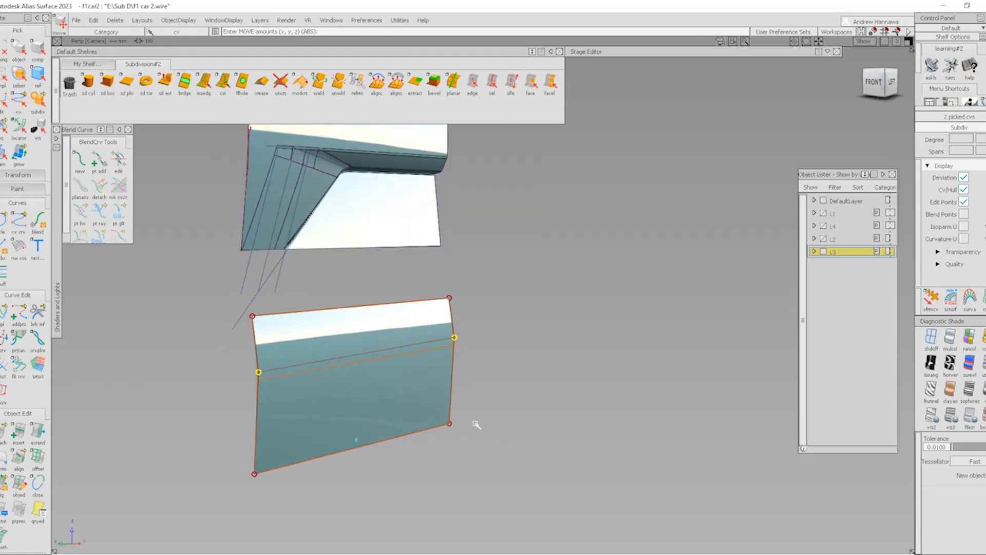
pyautogui.keyDown('alt'); pyautogui.keyDown('shift'); pyautogui.moveTo(341, 298); pyautogui.dragTo(510, 374); pyautogui.keyUp('shift'); pyautogui.keyUp('alt')
pyautogui.moveTo(511, 374); pyautogui.dragTo(511, 377, button='middle')
pyautogui.keyDown('alt'); pyautogui.keyDown('shift'); pyautogui.moveTo(511, 377); pyautogui.dragTo(134, 407); pyautogui.keyUp('shift'); pyautogui.keyUp('alt')
pyautogui.click(134, 408)
pyautogui.keyDown('alt'); pyautogui.keyDown('shift'); pyautogui.moveTo(467, 376); pyautogui.dragTo(433, 341); pyautogui.keyUp('shift'); pyautogui.keyUp('alt')
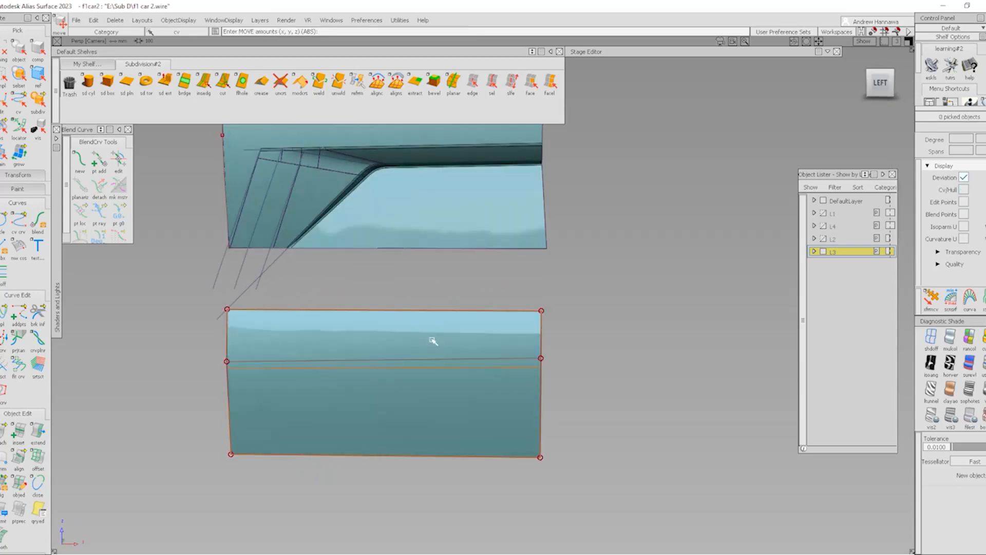
# - In the orthographic left view, cut a diagonal edge from the plane's bottom edge up to the middle of the horizontal cut
pyautogui.click(875, 90)
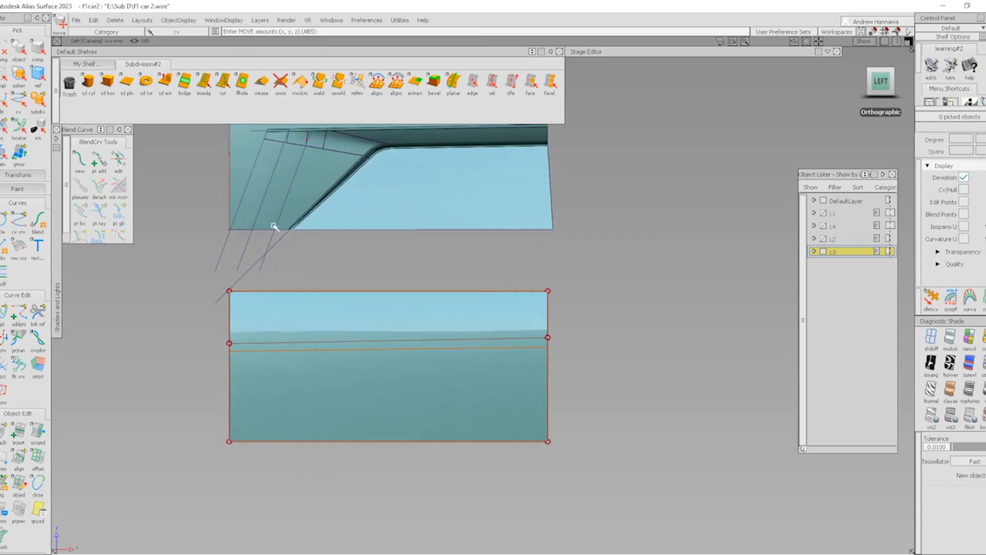
pyautogui.click(224, 84)
pyautogui.keyDown('alt'); pyautogui.keyDown('shift'); pyautogui.moveTo(382, 339); pyautogui.dragTo(359, 341, button='middle'); pyautogui.keyUp('shift'); pyautogui.keyUp('alt')
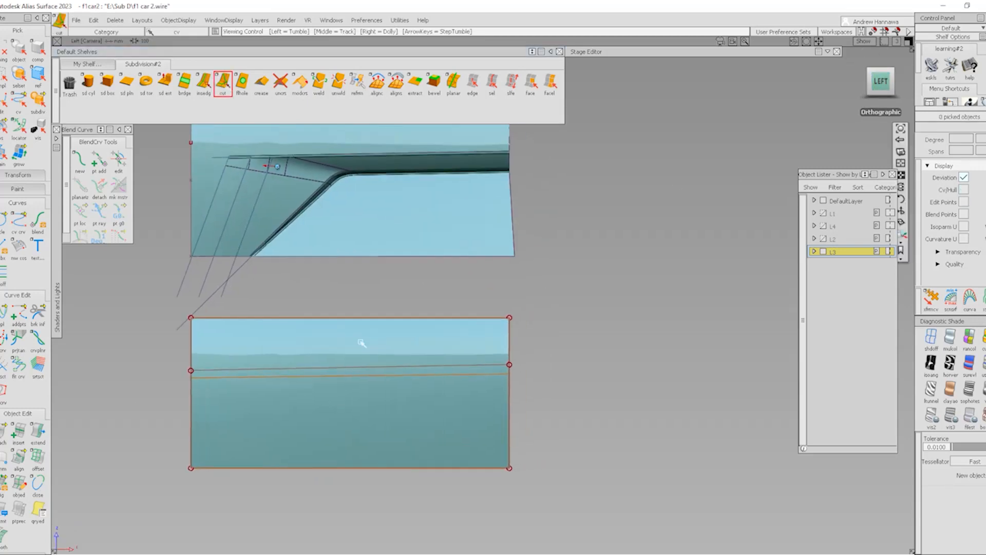
pyautogui.click(245, 468)
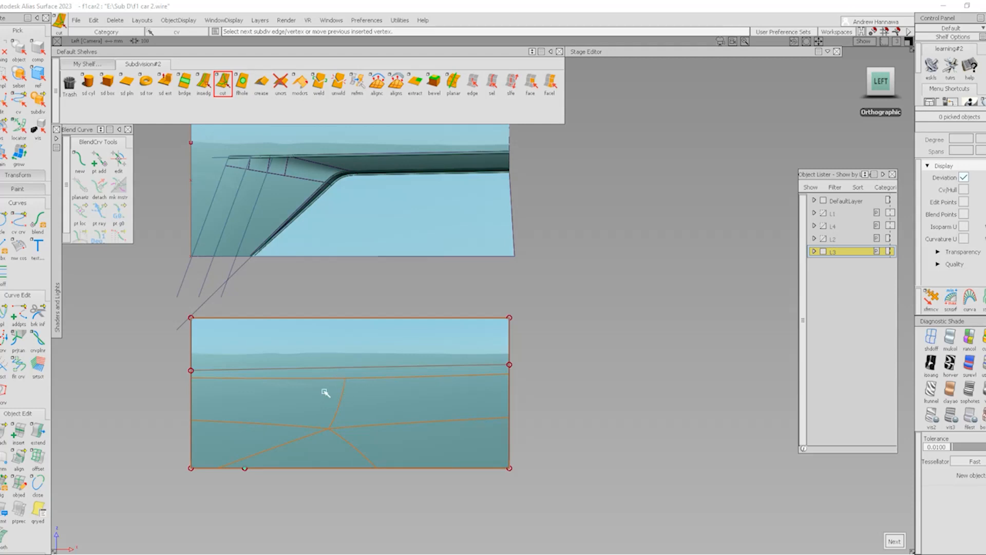
pyautogui.click(330, 369)
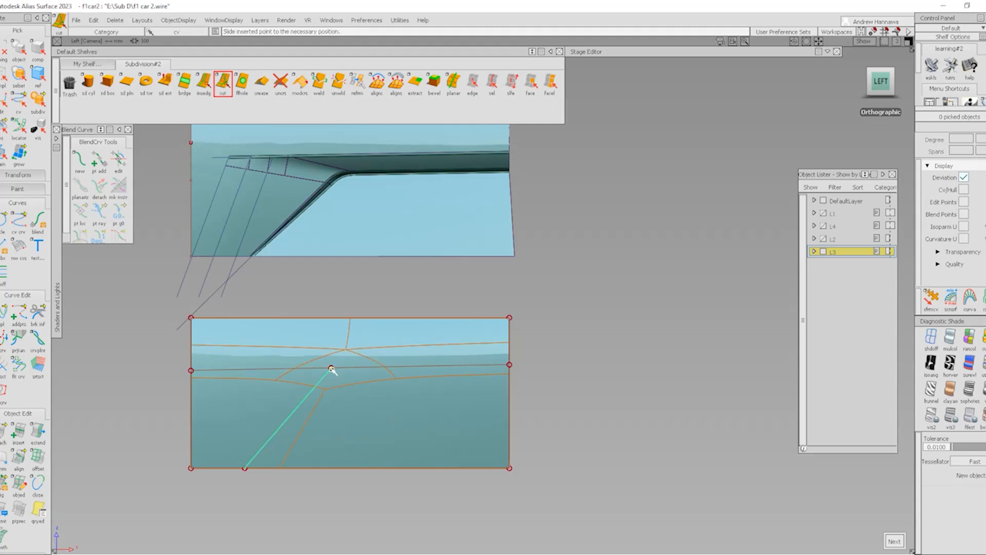
pyautogui.click(338, 370)
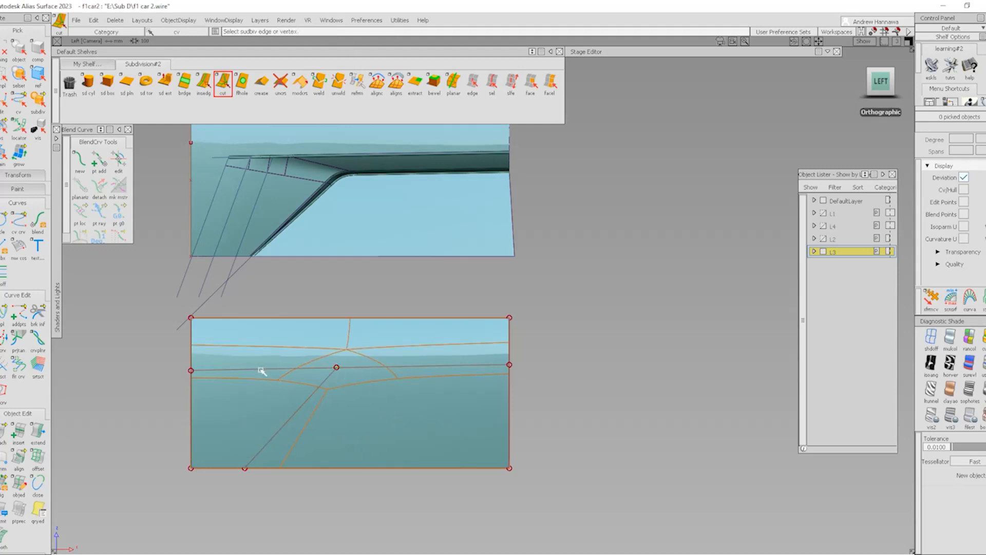
# - Cut from the left part of the horizontal edge down to the diagonal edge and across to the plane's right edge
pyautogui.click(257, 369)
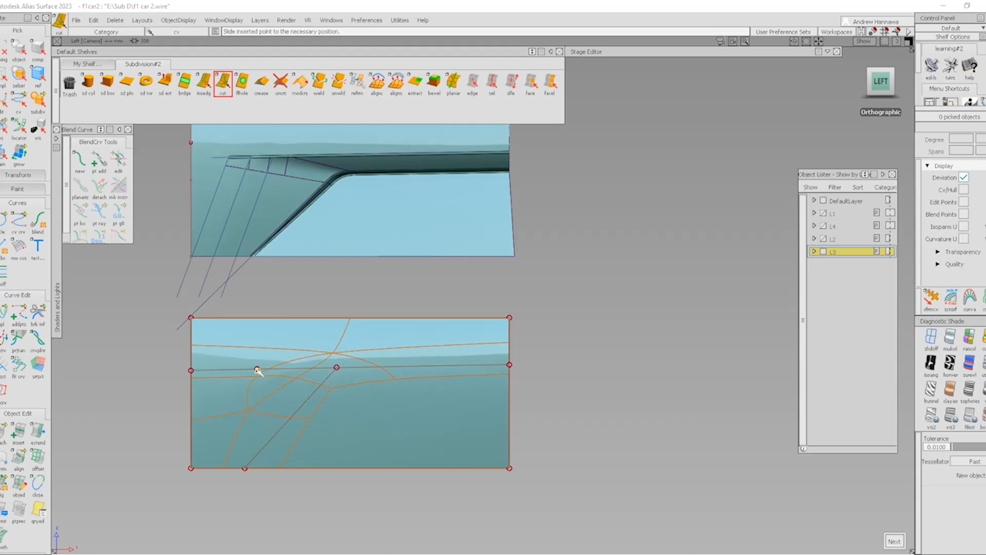
pyautogui.click(319, 386)
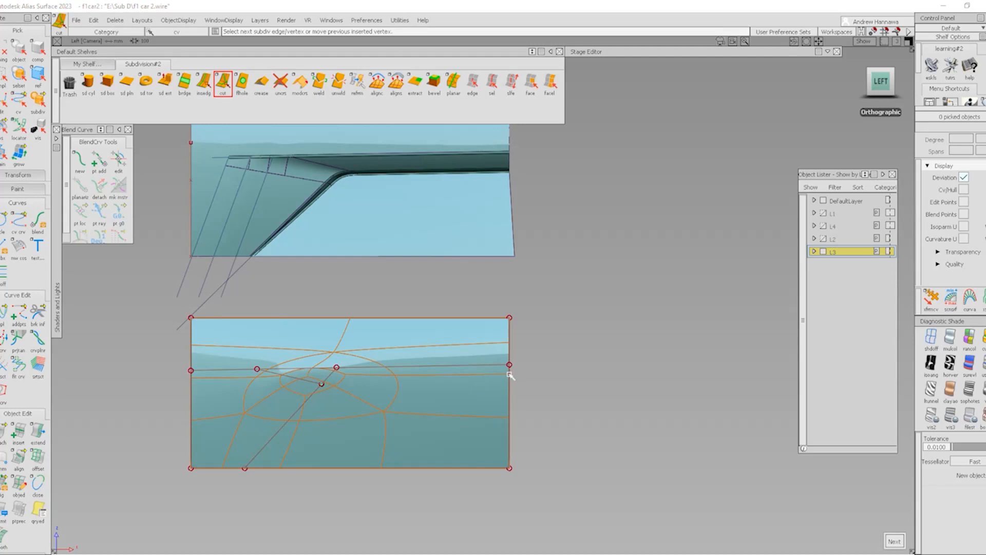
pyautogui.click(510, 381)
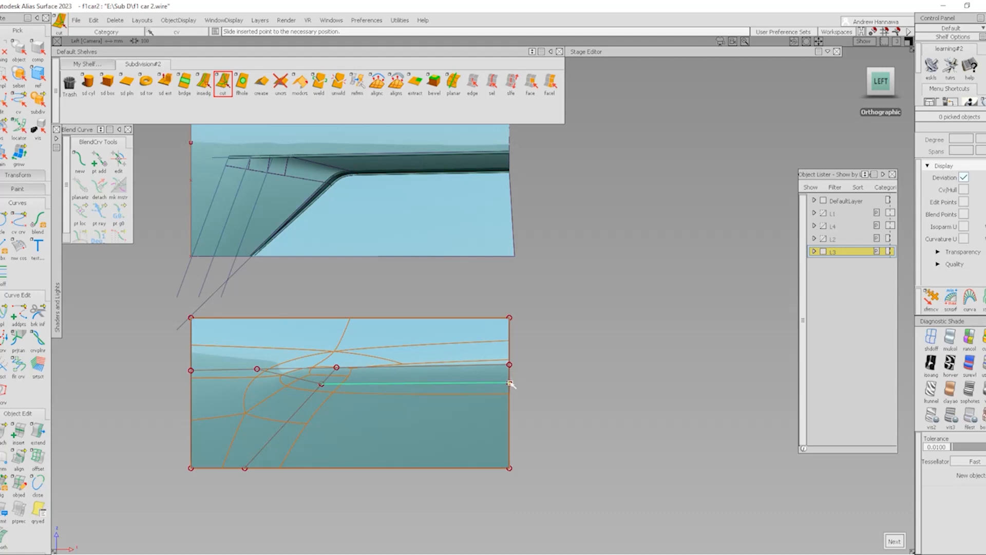
pyautogui.press('space')
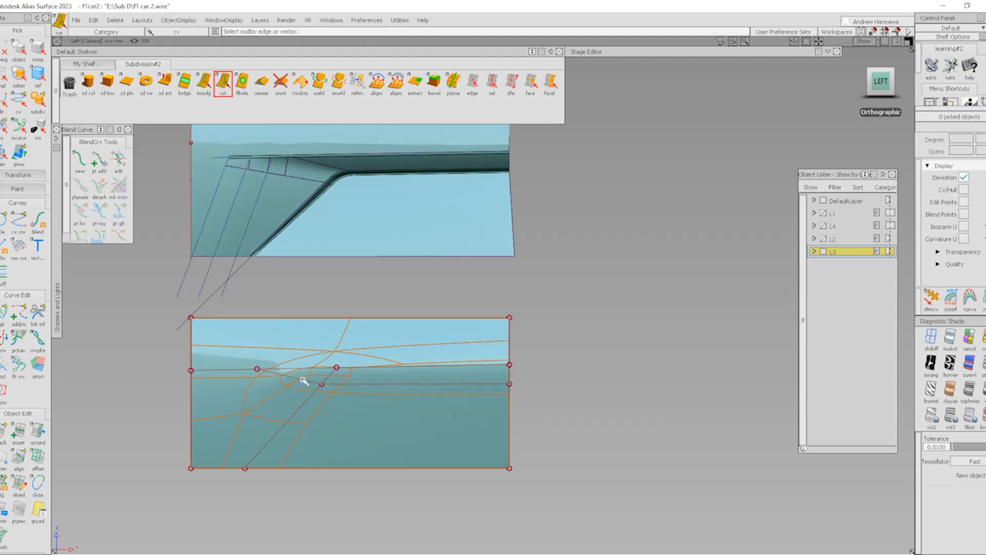
# - Cut from the tapering wall's left tip vertex up to the plane's top edge and down to its bottom edge
pyautogui.keyDown('alt'); pyautogui.keyDown('shift'); pyautogui.moveTo(325, 417); pyautogui.dragTo(407, 403, button='middle'); pyautogui.keyUp('shift'); pyautogui.keyUp('alt')
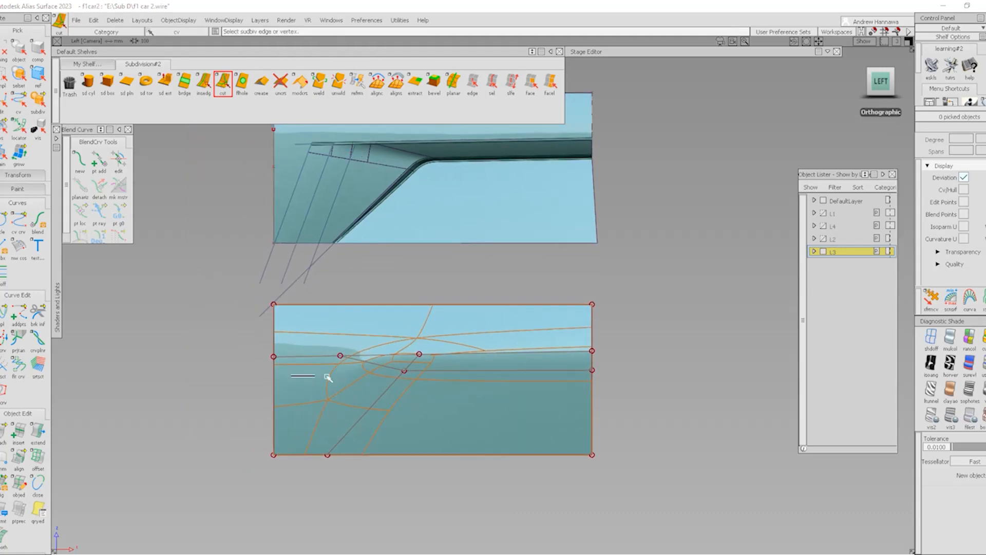
pyautogui.press('Escape')
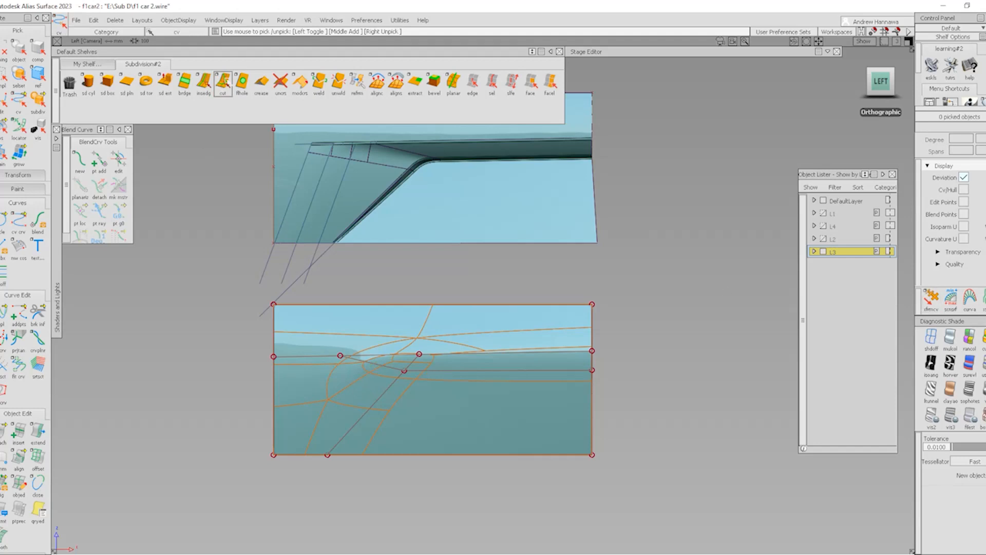
pyautogui.click(225, 80)
pyautogui.click(341, 355)
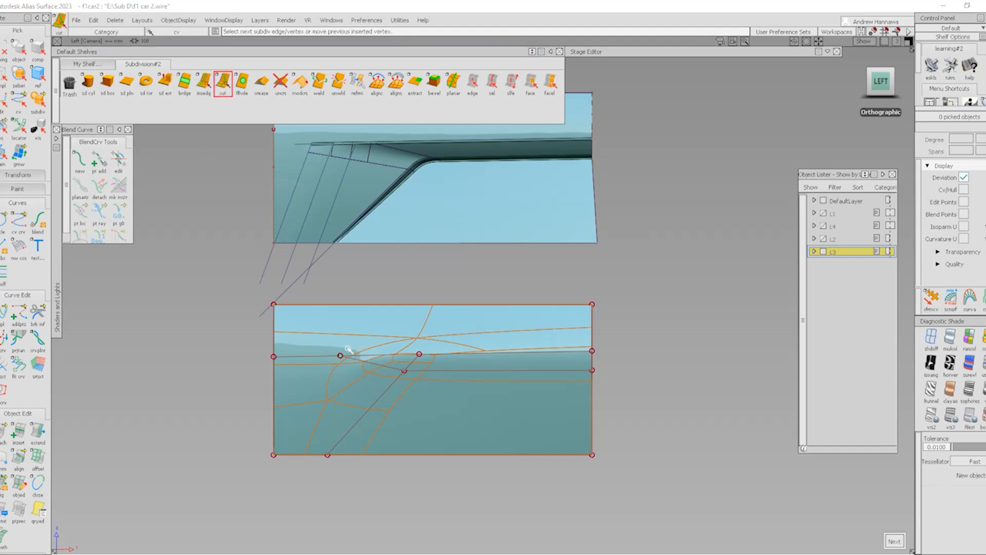
pyautogui.click(343, 304)
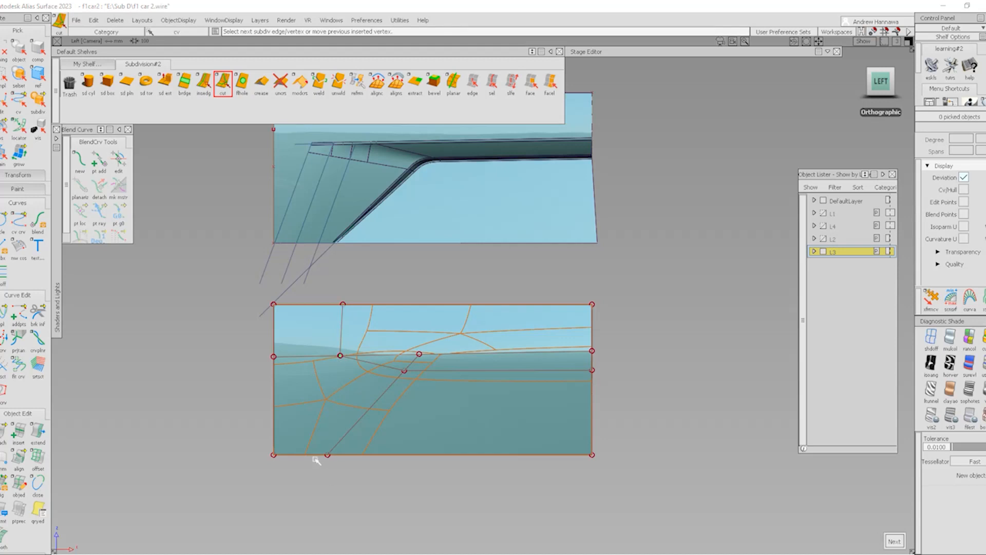
pyautogui.click(302, 455)
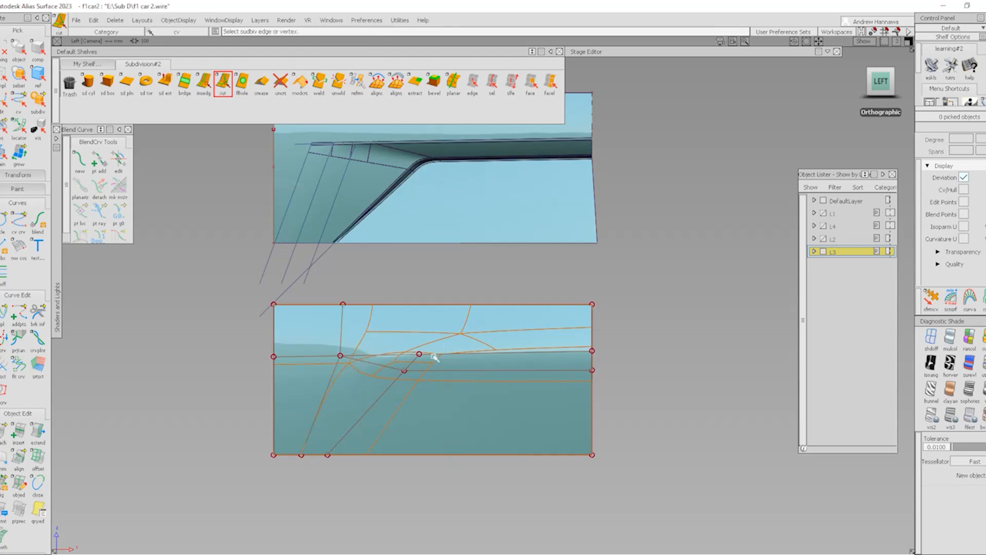
# - Insert an edge loop just left of the cut that passes through the wall's tip vertex
pyautogui.keyDown('alt'); pyautogui.keyDown('shift'); pyautogui.moveTo(439, 355); pyautogui.dragTo(434, 451, button='right'); pyautogui.keyUp('shift'); pyautogui.keyUp('alt')
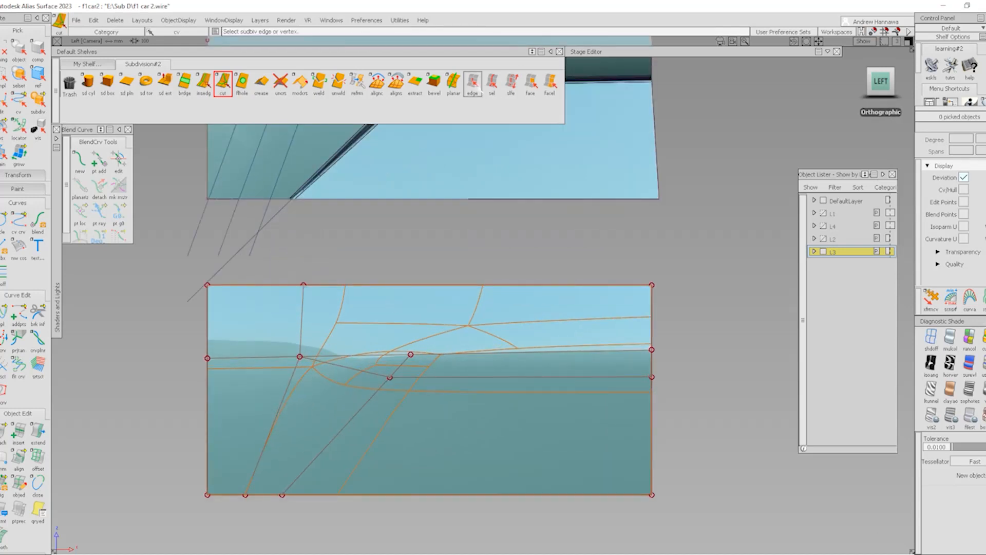
pyautogui.click(205, 83)
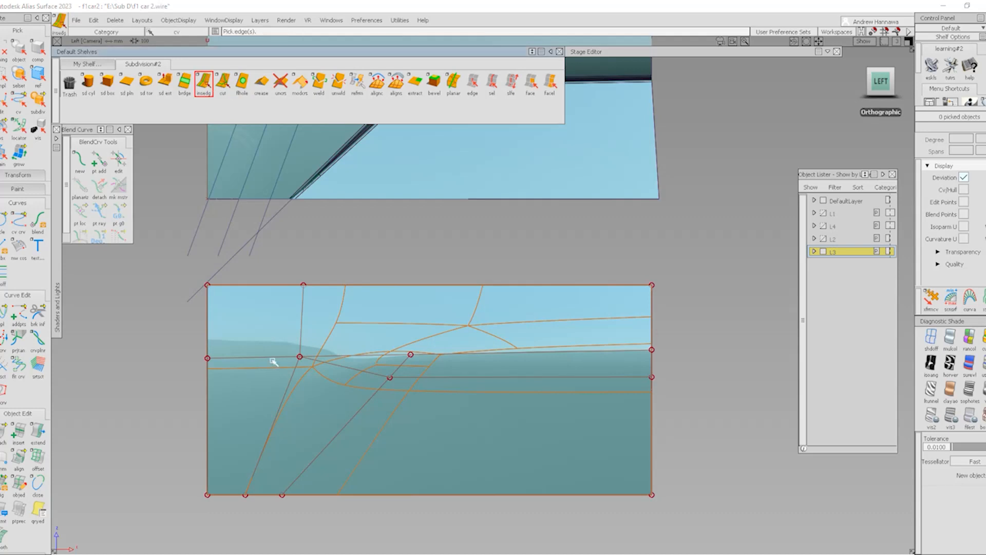
pyautogui.click(265, 358)
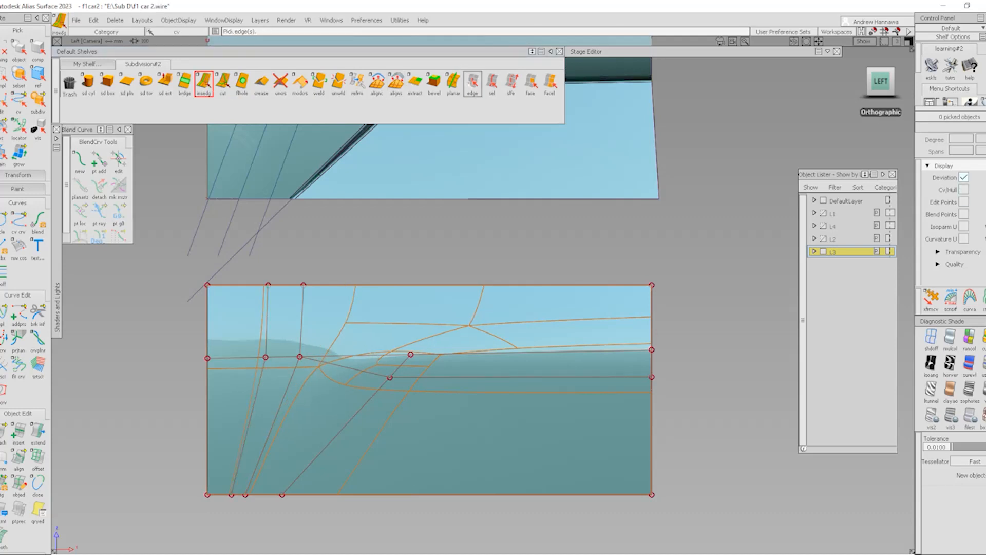
# - Crease the three edges along the horizontal cut from the inserted loop to the plane's right edge
pyautogui.click(472, 84)
pyautogui.click(370, 355)
pyautogui.click(451, 352)
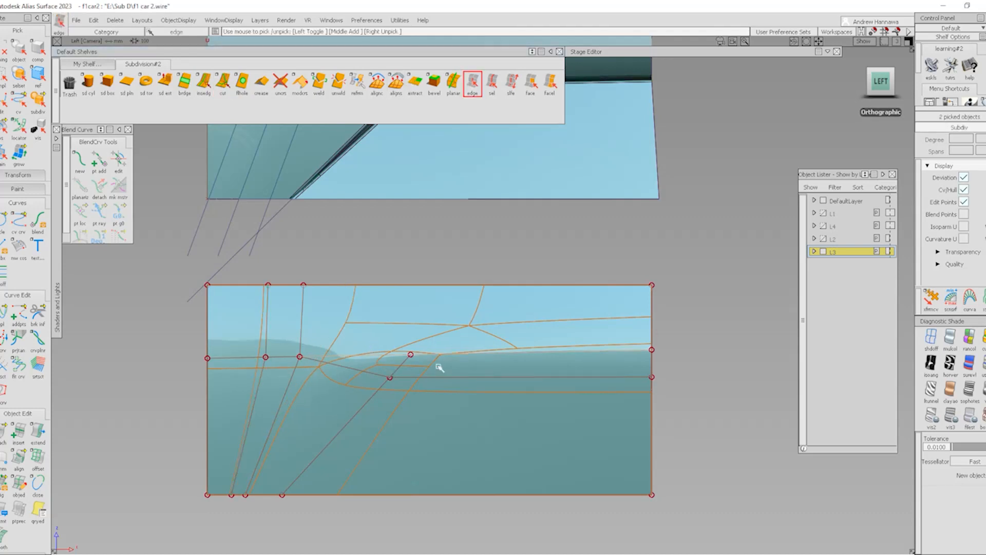
pyautogui.click(261, 82)
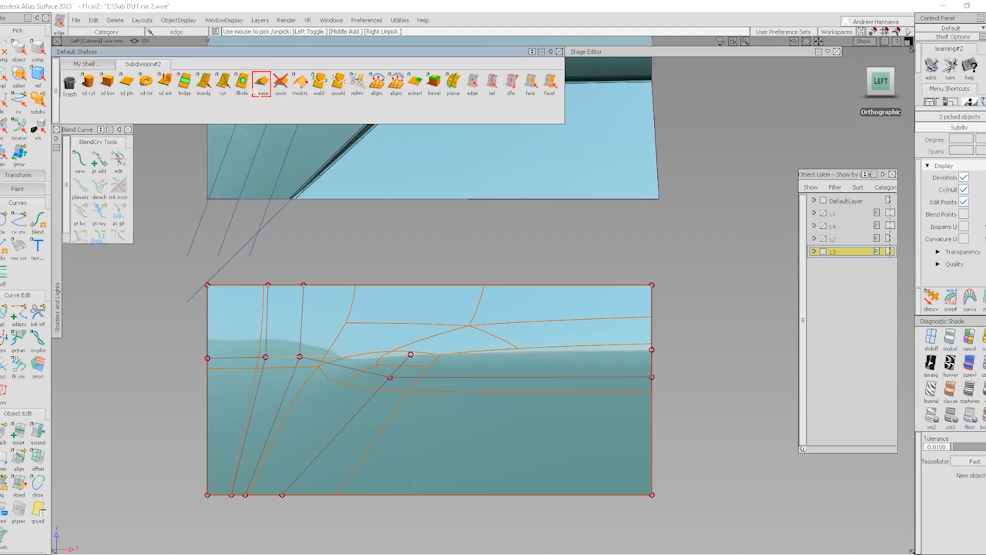
# - Push the two CVs of the lower wall cut inward to form the recess and switch to another diagnostic shade
pyautogui.keyDown('ctrl'); pyautogui.keyDown('shift'); pyautogui.moveTo(305, 396); pyautogui.dragTo(385, 385); pyautogui.keyUp('shift'); pyautogui.keyUp('ctrl')
pyautogui.moveTo(383, 359); pyautogui.dragTo(446, 411)
pyautogui.moveTo(614, 357); pyautogui.dragTo(705, 412)
pyautogui.keyDown('alt'); pyautogui.keyDown('shift'); pyautogui.moveTo(518, 438); pyautogui.dragTo(478, 440); pyautogui.keyUp('shift'); pyautogui.keyUp('alt')
pyautogui.keyDown('ctrl'); pyautogui.keyDown('shift'); pyautogui.moveTo(478, 440); pyautogui.dragTo(475, 487, button='middle'); pyautogui.keyUp('shift'); pyautogui.keyUp('ctrl')
pyautogui.keyDown('alt'); pyautogui.keyDown('shift'); pyautogui.moveTo(512, 422); pyautogui.dragTo(421, 425); pyautogui.keyUp('shift'); pyautogui.keyUp('alt')
pyautogui.moveTo(421, 426); pyautogui.dragTo(437, 430, button='middle')
pyautogui.keyDown('alt'); pyautogui.keyDown('shift'); pyautogui.moveTo(435, 428); pyautogui.dragTo(308, 405); pyautogui.keyUp('shift'); pyautogui.keyUp('alt')
pyautogui.moveTo(412, 414); pyautogui.dragTo(426, 398, button='middle')
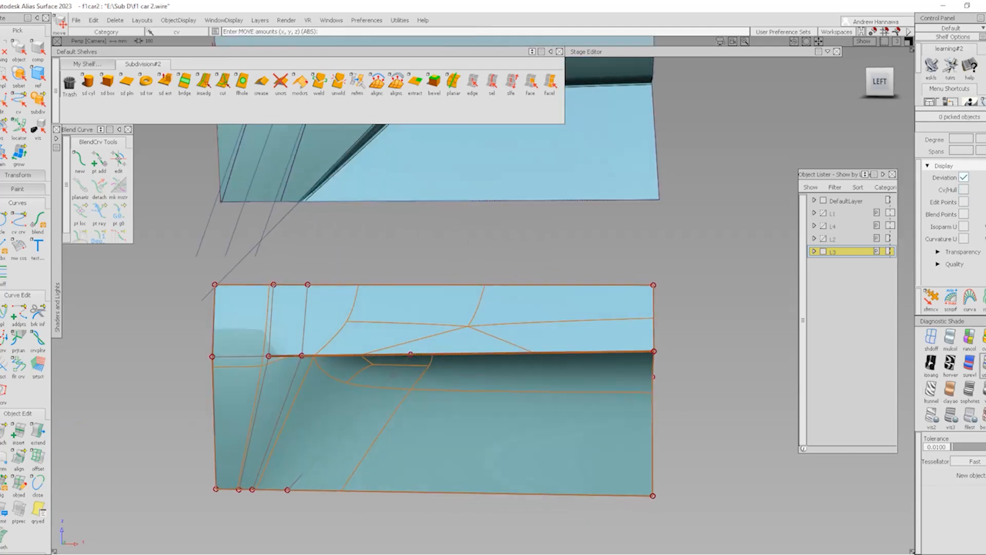
pyautogui.click(984, 365)
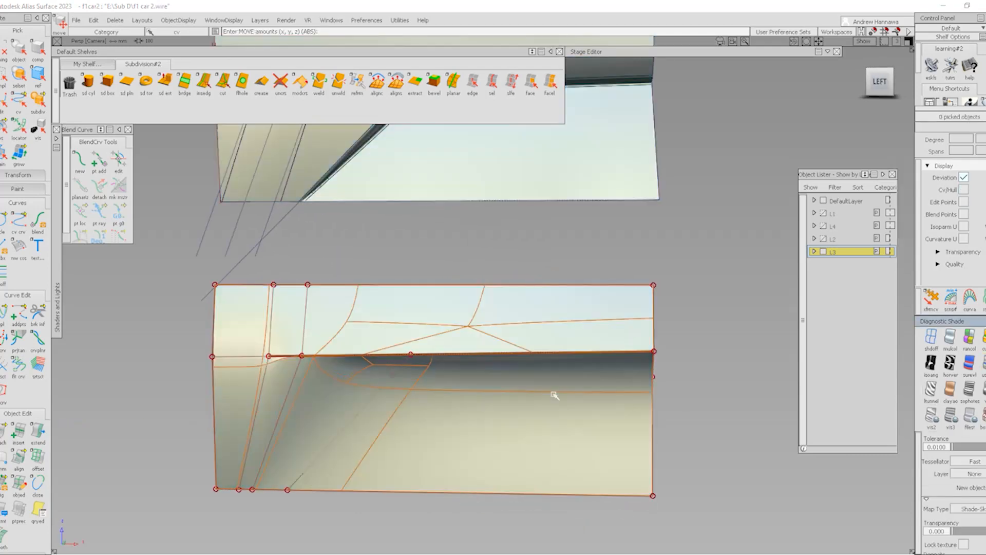
# - Crease the two edges bounding the recess's lower side: the diagonal edge and the horizontal lower edge
pyautogui.keyDown('alt'); pyautogui.keyDown('shift'); pyautogui.moveTo(298, 474); pyautogui.dragTo(309, 394, button='middle'); pyautogui.keyUp('shift'); pyautogui.keyUp('alt')
pyautogui.keyDown('alt'); pyautogui.keyDown('shift'); pyautogui.moveTo(309, 394); pyautogui.dragTo(357, 396, button='right'); pyautogui.keyUp('shift'); pyautogui.keyUp('alt')
pyautogui.keyDown('alt'); pyautogui.keyDown('shift'); pyautogui.moveTo(357, 396); pyautogui.dragTo(390, 360, button='middle'); pyautogui.keyUp('shift'); pyautogui.keyUp('alt')
pyautogui.keyDown('alt'); pyautogui.keyDown('shift'); pyautogui.moveTo(390, 360); pyautogui.dragTo(337, 462); pyautogui.keyUp('shift'); pyautogui.keyUp('alt')
pyautogui.moveTo(335, 486)
pyautogui.keyDown('ctrl'); pyautogui.keyDown('shift'); pyautogui.mouseDown()
pyautogui.moveTo(339, 390)
pyautogui.moveTo(373, 419)
pyautogui.moveTo(400, 385)
pyautogui.mouseUp(); pyautogui.keyUp('shift'); pyautogui.keyUp('ctrl')
pyautogui.moveTo(401, 384); pyautogui.dragTo(411, 386, button='middle')
pyautogui.keyDown('ctrl'); pyautogui.keyDown('shift'); pyautogui.moveTo(428, 429); pyautogui.dragTo(420, 351); pyautogui.keyUp('shift'); pyautogui.keyUp('ctrl')
pyautogui.keyDown('alt'); pyautogui.keyDown('shift'); pyautogui.moveTo(420, 350); pyautogui.dragTo(516, 297); pyautogui.keyUp('shift'); pyautogui.keyUp('alt')
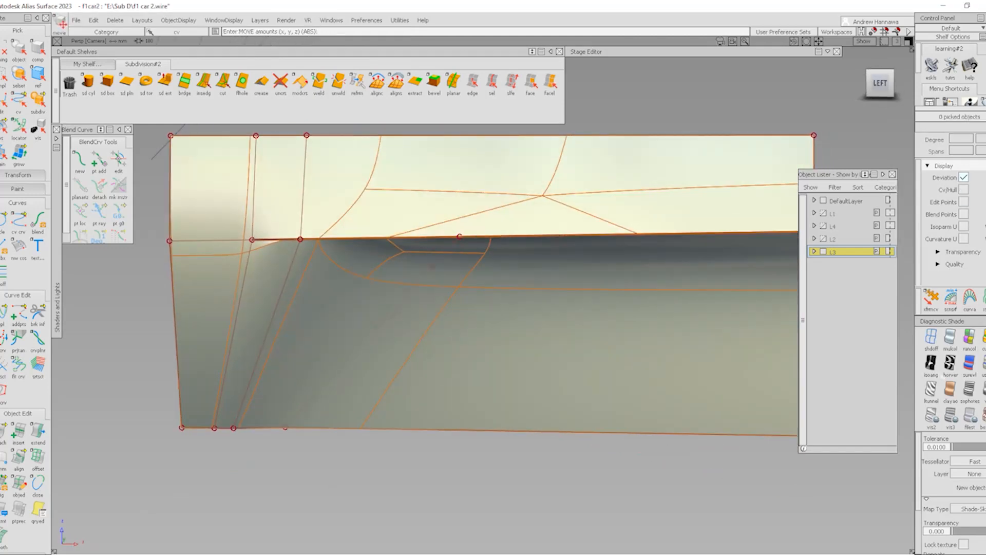
pyautogui.click(881, 84)
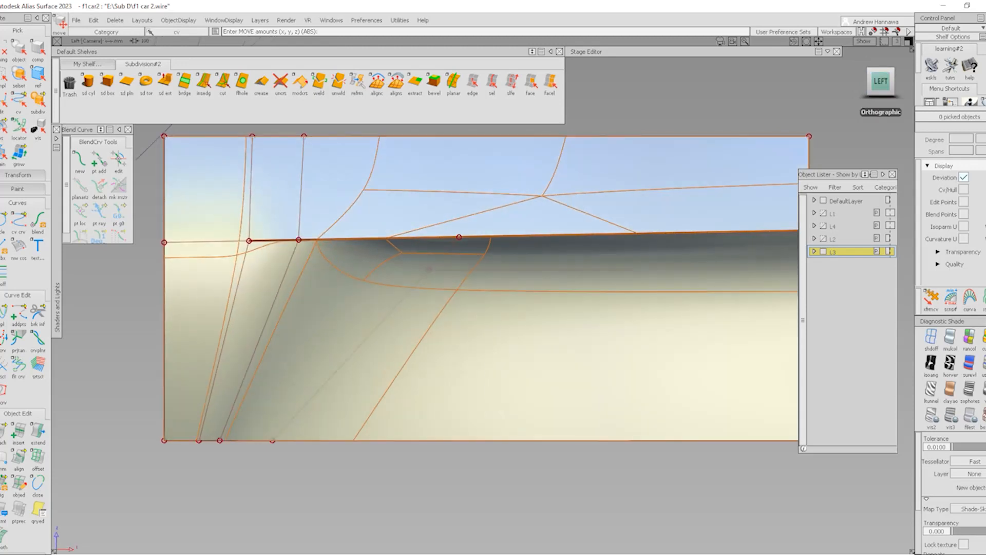
pyautogui.keyDown('ctrl'); pyautogui.keyDown('shift'); pyautogui.moveTo(508, 417); pyautogui.dragTo(450, 334); pyautogui.keyUp('shift'); pyautogui.keyUp('ctrl')
pyautogui.click(456, 264)
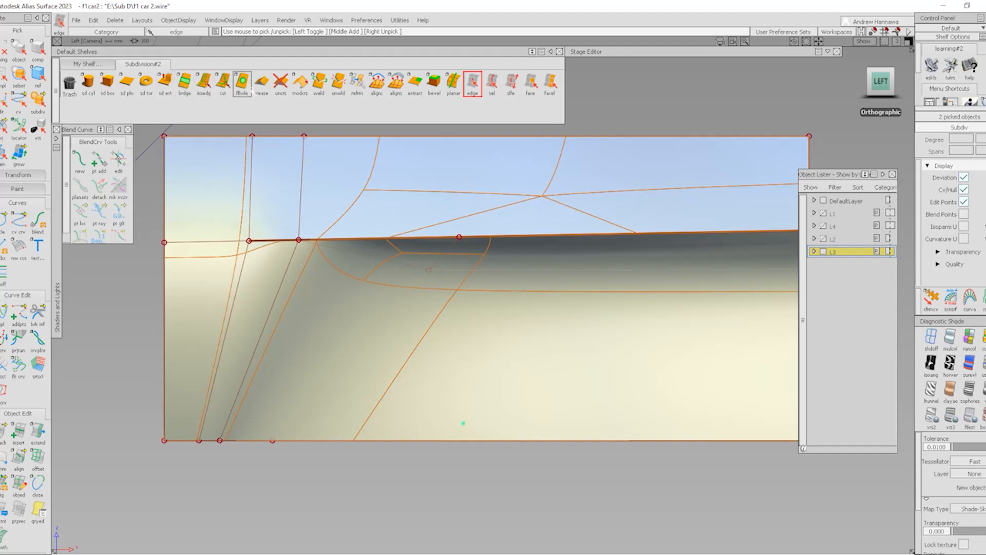
pyautogui.click(263, 86)
pyautogui.keyDown('ctrl'); pyautogui.keyDown('shift'); pyautogui.moveTo(451, 247); pyautogui.dragTo(455, 303); pyautogui.keyUp('shift'); pyautogui.keyUp('ctrl')
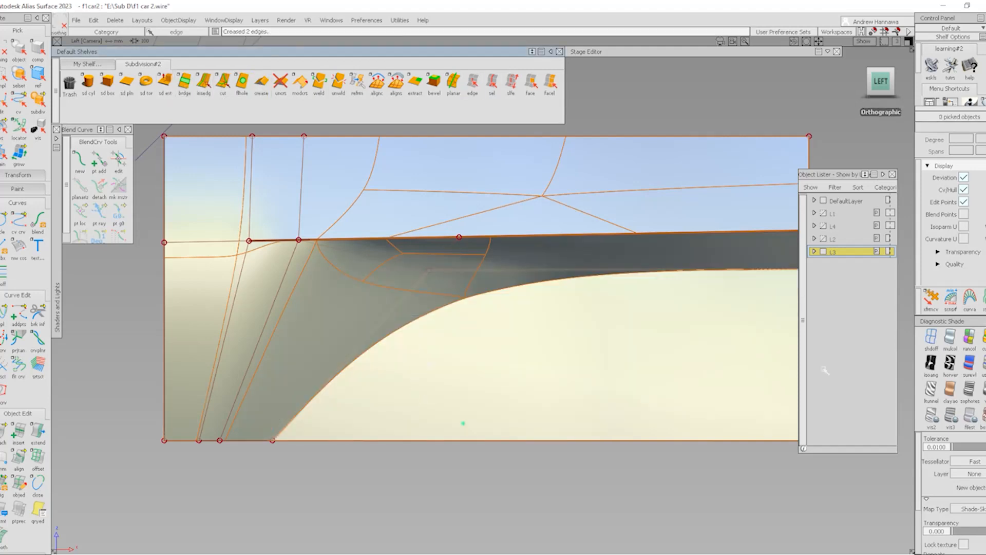
# - Switch to box mode and insert an edge loop just below the recess's lower creased edge
pyautogui.click(982, 421)
pyautogui.keyDown('alt'); pyautogui.keyDown('shift'); pyautogui.moveTo(496, 302); pyautogui.dragTo(478, 322, button='right'); pyautogui.keyUp('shift'); pyautogui.keyUp('alt')
pyautogui.moveTo(478, 322)
pyautogui.keyDown('alt'); pyautogui.keyDown('shift'); pyautogui.mouseDown(button='middle')
pyautogui.moveTo(471, 335)
pyautogui.moveTo(590, 322)
pyautogui.mouseUp(button='middle'); pyautogui.keyUp('shift'); pyautogui.keyUp('alt')
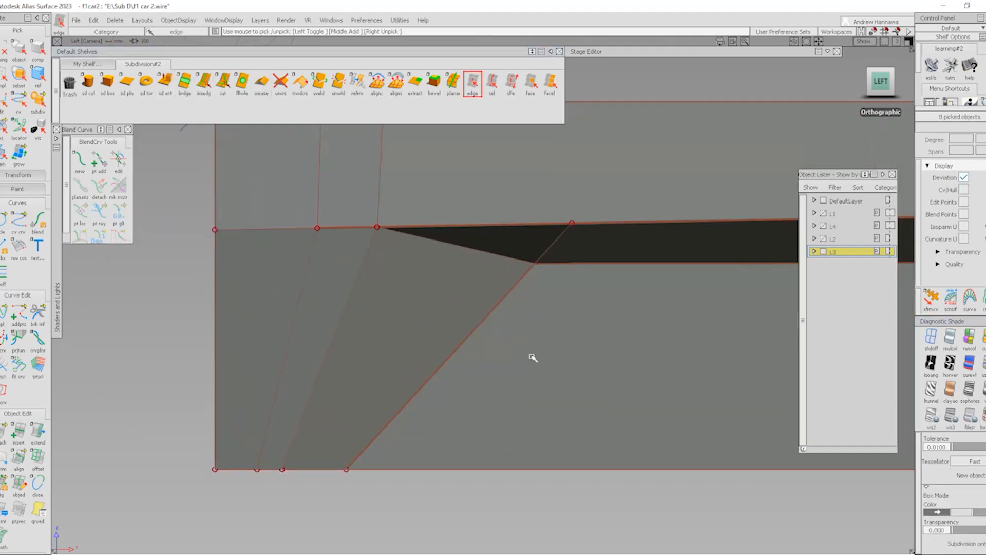
pyautogui.click(204, 85)
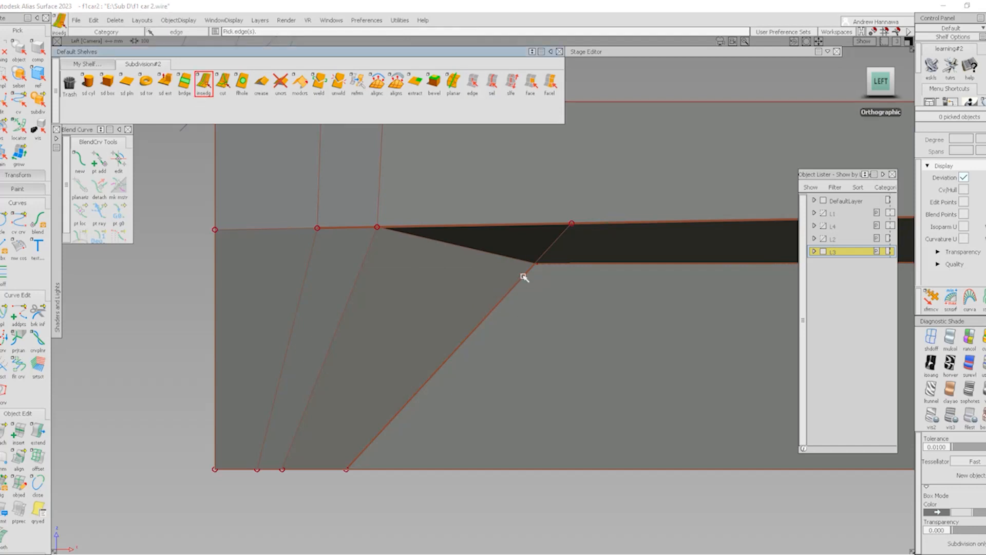
pyautogui.moveTo(524, 276); pyautogui.dragTo(525, 275)
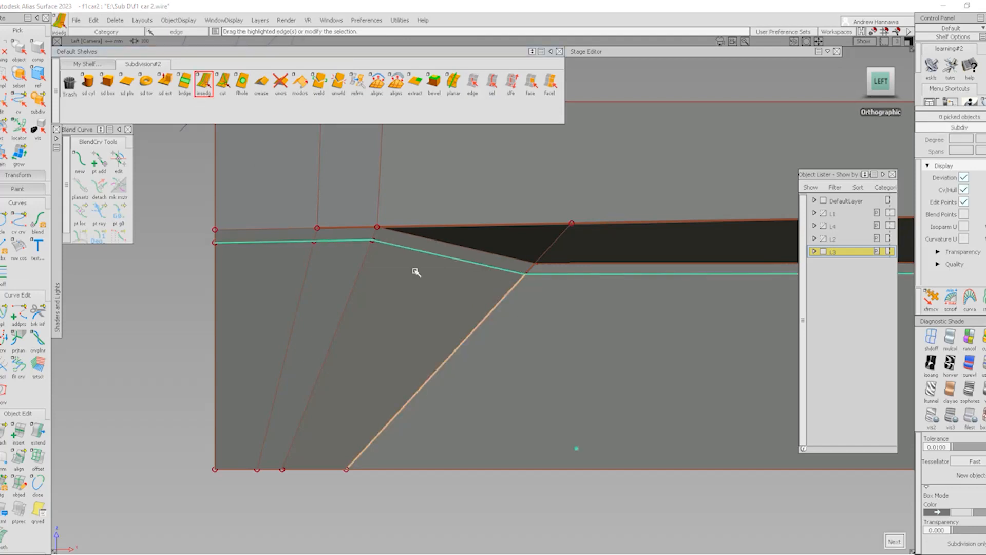
pyautogui.keyDown('ctrl'); pyautogui.keyDown('shift'); pyautogui.moveTo(415, 270); pyautogui.dragTo(417, 321); pyautogui.keyUp('shift'); pyautogui.keyUp('ctrl')
# - Return to the smooth shaded display and examine the panel around the recess's tip
pyautogui.click(982, 421)
pyautogui.keyDown('alt'); pyautogui.keyDown('shift'); pyautogui.moveTo(488, 303); pyautogui.dragTo(533, 341, button='right'); pyautogui.keyUp('shift'); pyautogui.keyUp('alt')
pyautogui.keyDown('alt'); pyautogui.keyDown('shift'); pyautogui.moveTo(535, 341); pyautogui.dragTo(556, 361); pyautogui.keyUp('shift'); pyautogui.keyUp('alt')
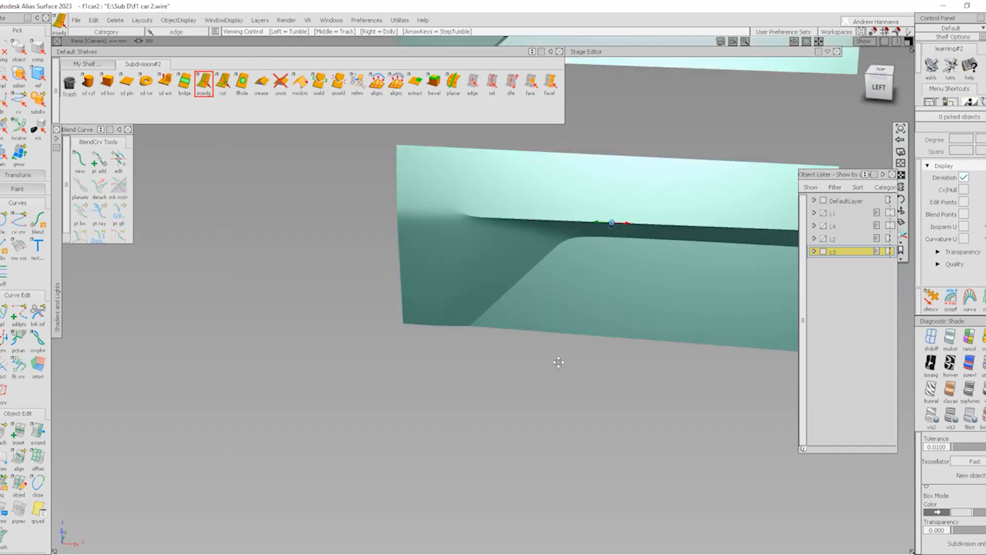
pyautogui.keyDown('alt'); pyautogui.keyDown('shift'); pyautogui.moveTo(557, 361); pyautogui.dragTo(457, 386, button='middle'); pyautogui.keyUp('shift'); pyautogui.keyUp('alt')
pyautogui.keyDown('alt'); pyautogui.keyDown('shift'); pyautogui.moveTo(457, 386); pyautogui.dragTo(478, 342, button='right'); pyautogui.keyUp('shift'); pyautogui.keyUp('alt')
pyautogui.keyDown('alt'); pyautogui.keyDown('shift'); pyautogui.moveTo(478, 341); pyautogui.dragTo(489, 306); pyautogui.keyUp('shift'); pyautogui.keyUp('alt')
pyautogui.keyDown('ctrl'); pyautogui.keyDown('shift'); pyautogui.moveTo(516, 326); pyautogui.dragTo(556, 371, button='right'); pyautogui.keyUp('shift'); pyautogui.keyUp('ctrl')
pyautogui.keyDown('alt'); pyautogui.keyDown('shift'); pyautogui.moveTo(489, 306); pyautogui.dragTo(423, 270, button='right'); pyautogui.keyUp('shift'); pyautogui.keyUp('alt')
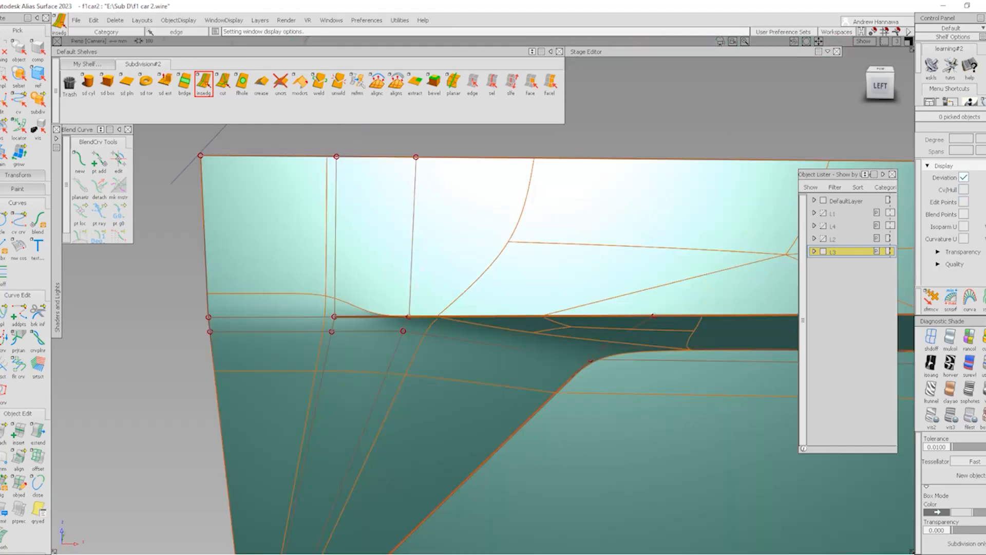
# - Try to insert an edge loop just above the wall's tip, then undo it
pyautogui.click(411, 306)
pyautogui.moveTo(409, 308); pyautogui.dragTo(409, 300)
pyautogui.click(880, 88)
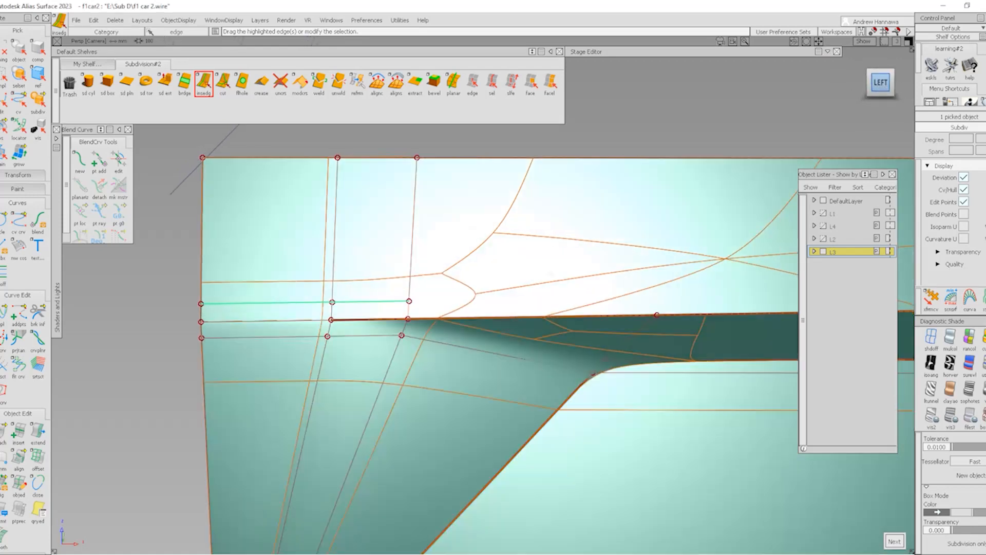
pyautogui.hotkey('ctrl', 'z')
# - Cut from the vertex on the recess's upper creased edge up to the panel's top edge
pyautogui.keyDown('alt'); pyautogui.keyDown('shift'); pyautogui.moveTo(642, 328); pyautogui.dragTo(501, 333, button='middle'); pyautogui.keyUp('shift'); pyautogui.keyUp('alt')
pyautogui.moveTo(610, 417)
pyautogui.keyDown('ctrl'); pyautogui.keyDown('shift'); pyautogui.mouseDown(button='right')
pyautogui.moveTo(539, 354)
pyautogui.moveTo(539, 336)
pyautogui.mouseUp(button='right'); pyautogui.keyUp('shift'); pyautogui.keyUp('ctrl')
pyautogui.keyDown('ctrl'); pyautogui.keyDown('shift'); pyautogui.moveTo(453, 382); pyautogui.dragTo(438, 355, button='right'); pyautogui.keyUp('shift'); pyautogui.keyUp('ctrl')
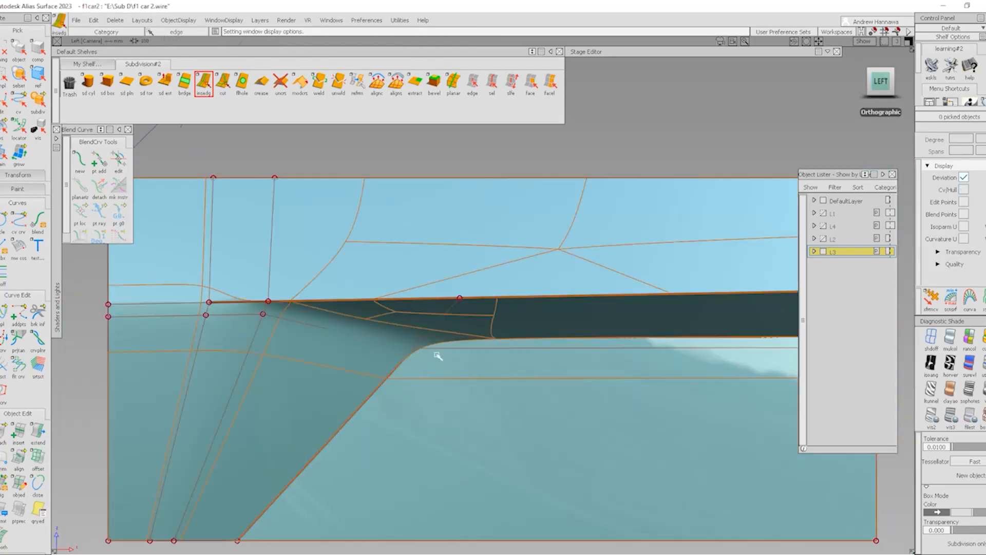
pyautogui.click(223, 82)
pyautogui.click(483, 258)
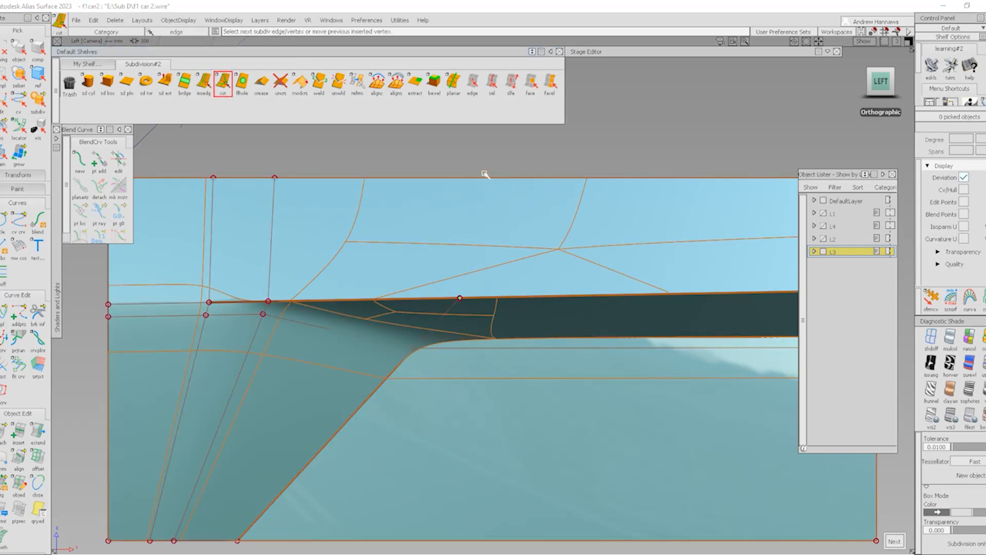
pyautogui.click(475, 178)
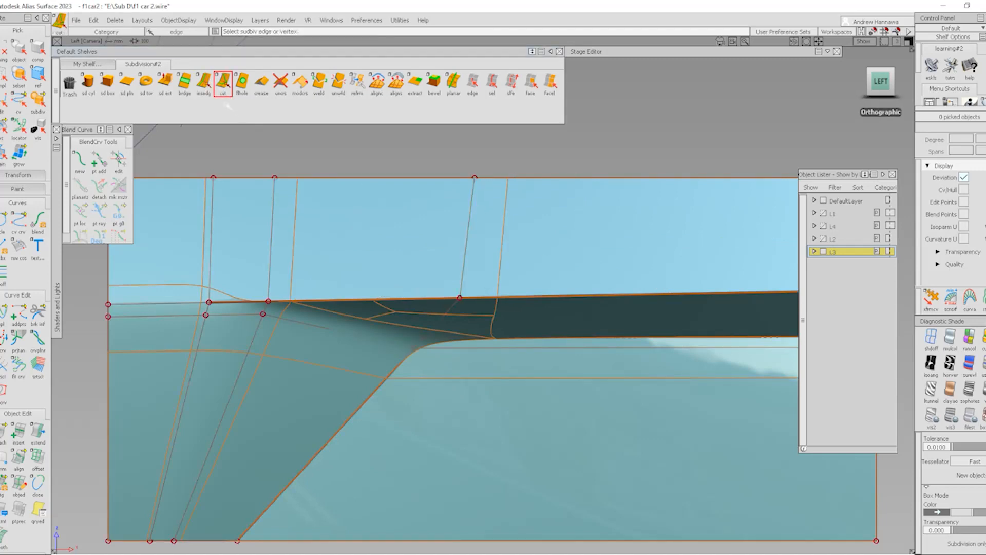
# - Insert an edge loop across the panel's full width just above the recess's upper creased edge
pyautogui.click(204, 82)
pyautogui.click(270, 281)
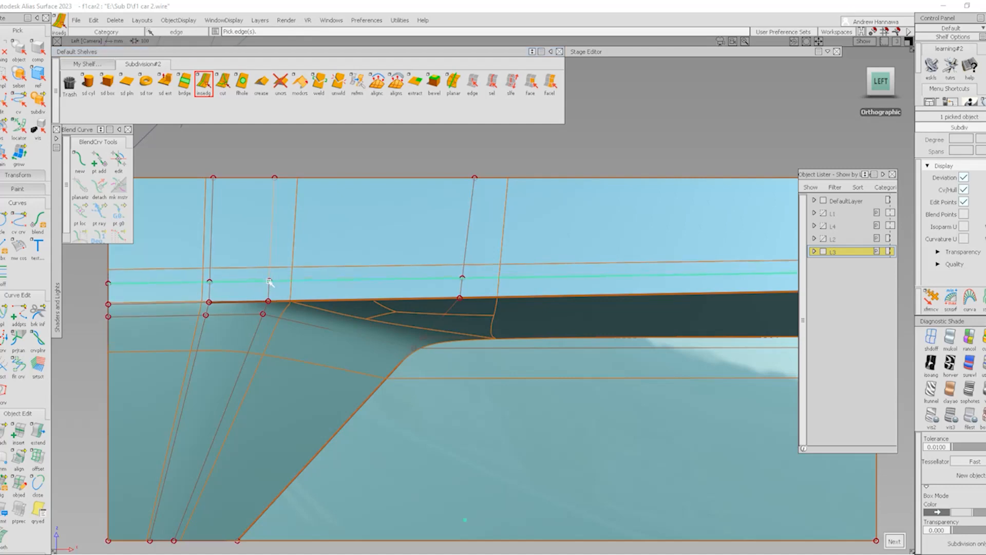
pyautogui.press('F8')
pyautogui.keyDown('alt'); pyautogui.keyDown('shift'); pyautogui.moveTo(590, 322); pyautogui.dragTo(609, 322); pyautogui.keyUp('shift'); pyautogui.keyUp('alt')
pyautogui.keyDown('alt'); pyautogui.keyDown('shift'); pyautogui.moveTo(282, 277); pyautogui.dragTo(319, 277, button='right'); pyautogui.keyUp('shift'); pyautogui.keyUp('alt')
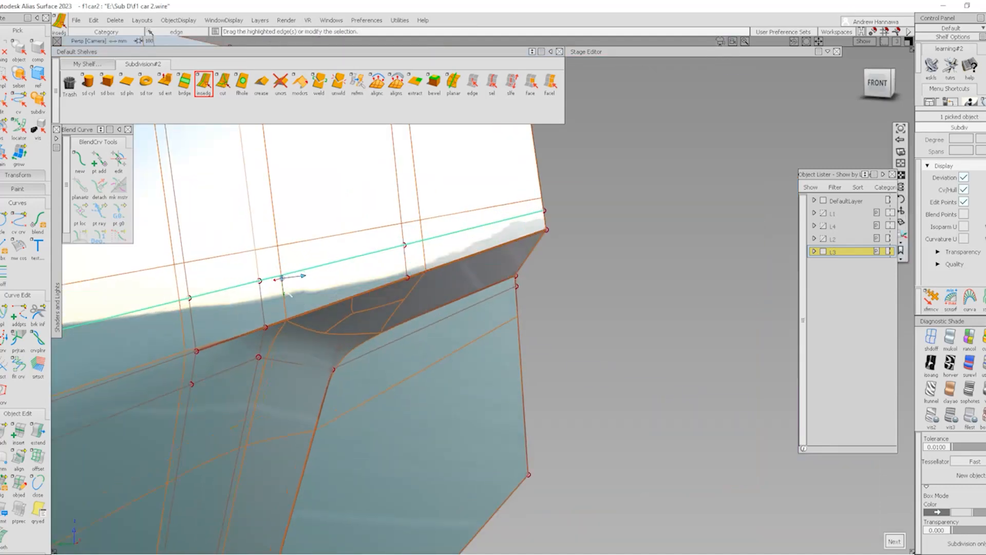
pyautogui.keyDown('alt'); pyautogui.keyDown('shift'); pyautogui.moveTo(303, 277); pyautogui.dragTo(372, 276); pyautogui.keyUp('shift'); pyautogui.keyUp('alt')
pyautogui.press('space')
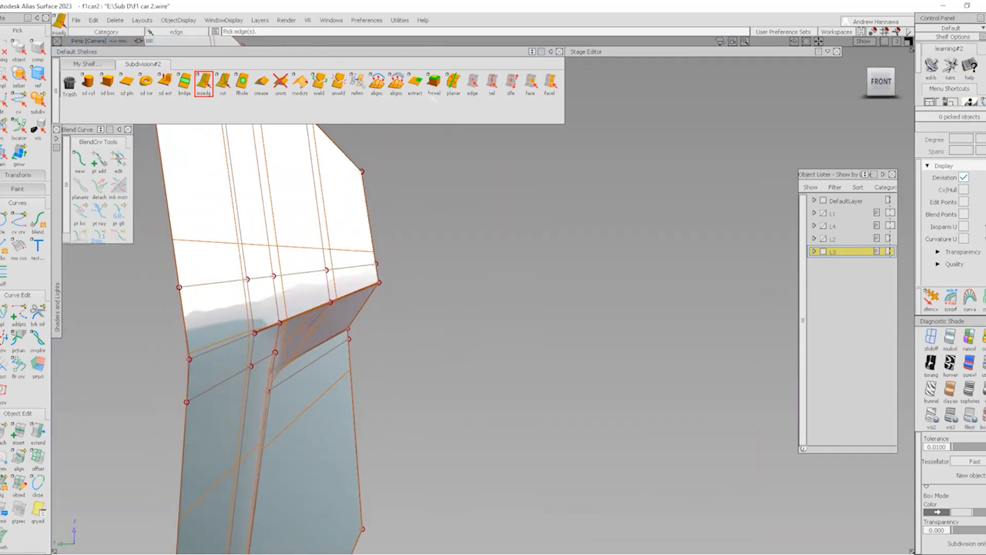
# - Select the edge loop above the recess and shift its five CVs outward with the CV transform tool
pyautogui.click(497, 82)
pyautogui.click(309, 272)
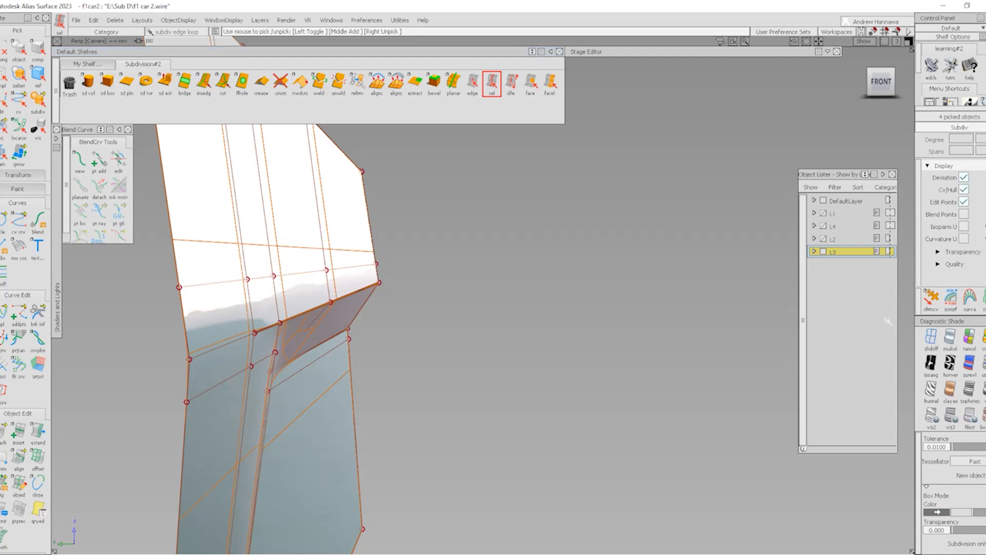
pyautogui.click(931, 298)
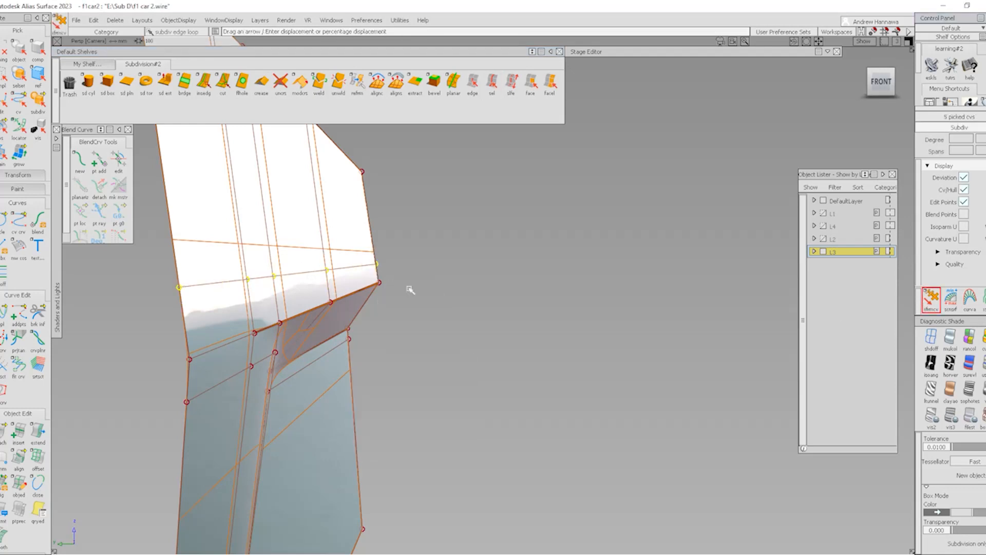
pyautogui.moveTo(409, 289); pyautogui.dragTo(481, 298, button='middle')
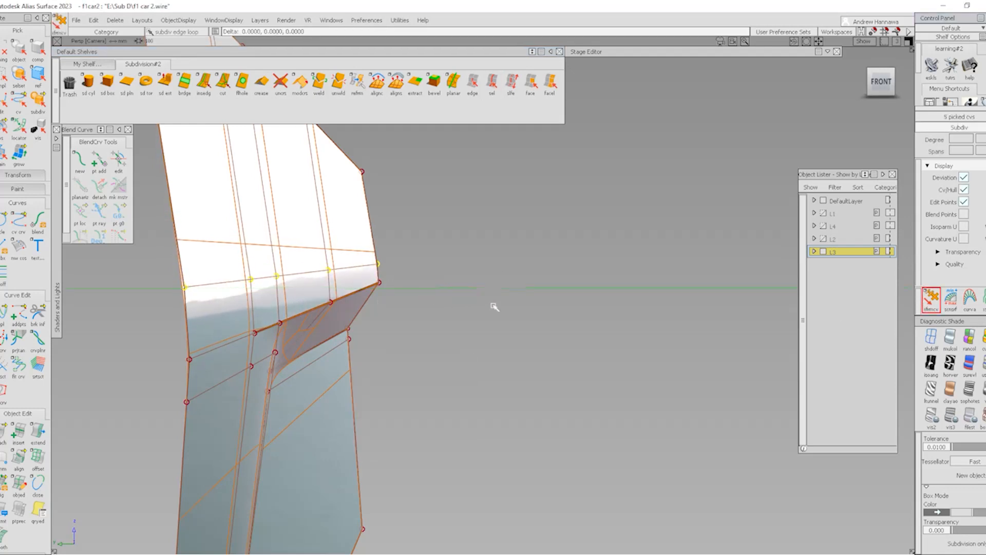
# - Raise the five CVs of the loop above the recess slightly in repeated vertical moves
pyautogui.moveTo(514, 290); pyautogui.dragTo(512, 262, button='right')
pyautogui.hotkey('alt', 'shift')
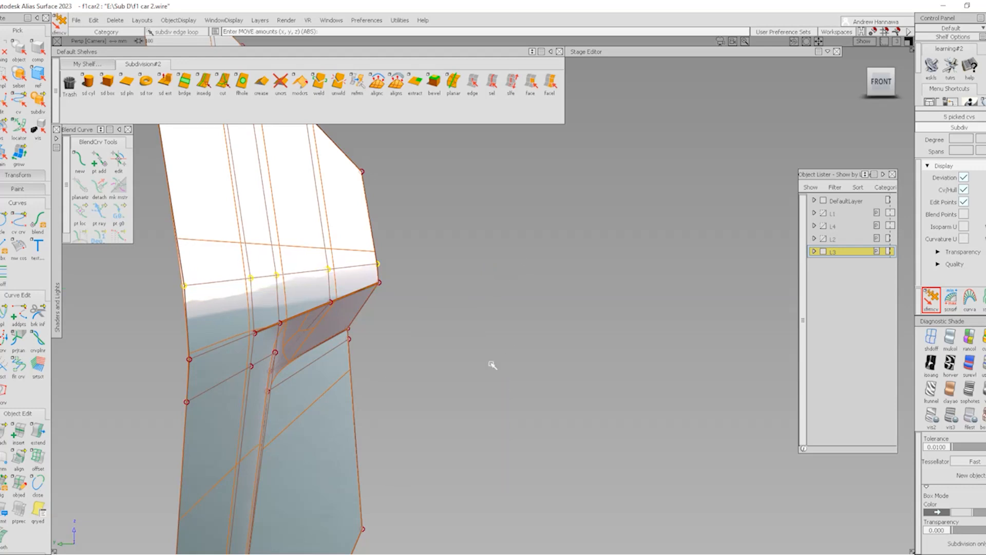
pyautogui.moveTo(493, 366); pyautogui.dragTo(520, 282, button='right')
pyautogui.press('space')
pyautogui.click(491, 437)
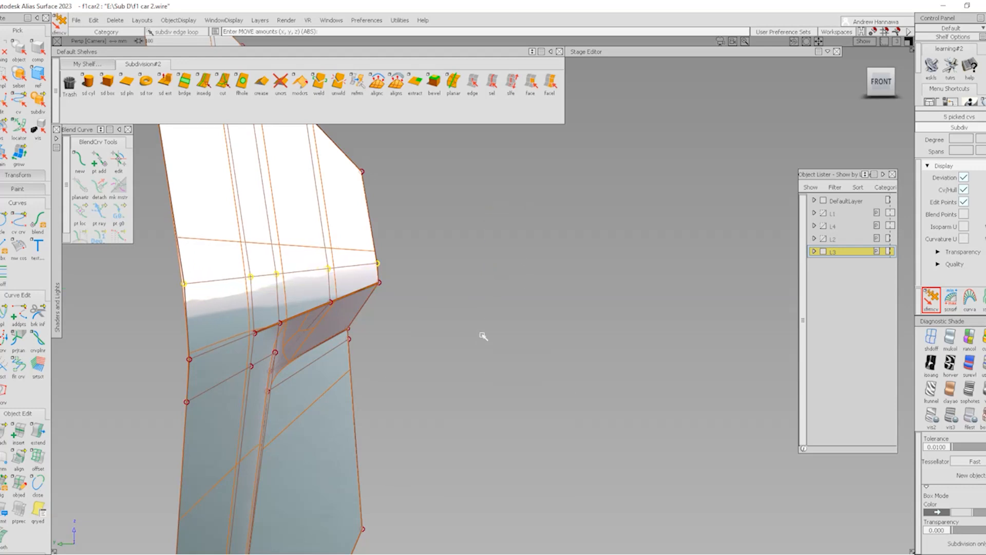
pyautogui.moveTo(483, 335); pyautogui.dragTo(489, 163, button='right')
pyautogui.hotkey('alt', 'shift')
pyautogui.keyDown('alt'); pyautogui.keyDown('shift'); pyautogui.moveTo(524, 304); pyautogui.dragTo(503, 310); pyautogui.keyUp('shift'); pyautogui.keyUp('alt')
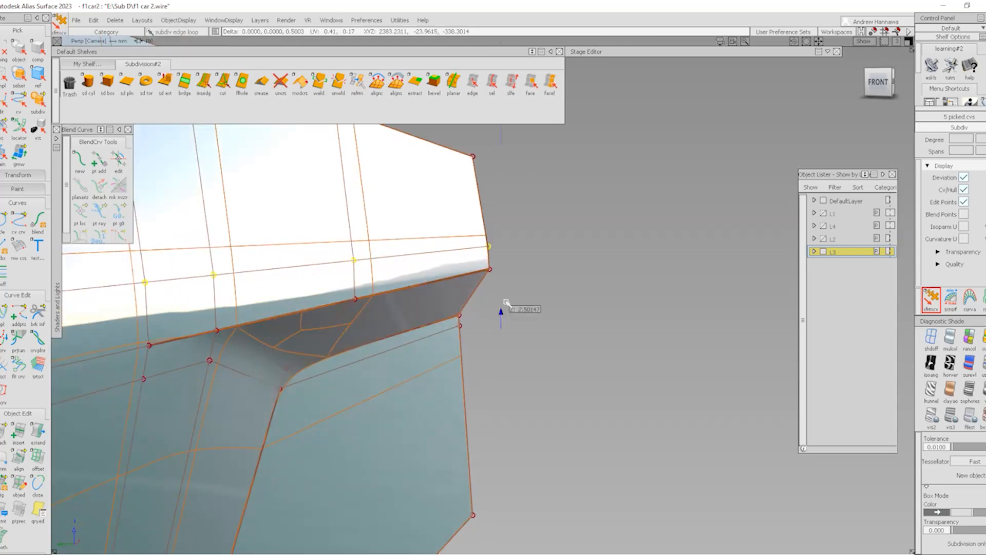
pyautogui.moveTo(503, 311); pyautogui.dragTo(502, 125, button='right')
# - Deselect the CVs and examine the smoothed panel and recess from several angles, toggling the model lines
pyautogui.moveTo(571, 281); pyautogui.dragTo(288, 348)
pyautogui.moveTo(584, 330)
pyautogui.keyDown('alt'); pyautogui.keyDown('shift'); pyautogui.mouseDown()
pyautogui.moveTo(361, 372)
pyautogui.moveTo(369, 350)
pyautogui.mouseUp(); pyautogui.keyUp('shift'); pyautogui.keyUp('alt')
pyautogui.keyDown('ctrl'); pyautogui.keyDown('shift'); pyautogui.moveTo(258, 373); pyautogui.dragTo(401, 301, button='right'); pyautogui.keyUp('shift'); pyautogui.keyUp('ctrl')
pyautogui.keyDown('alt'); pyautogui.keyDown('shift'); pyautogui.moveTo(545, 332); pyautogui.dragTo(462, 350, button='right'); pyautogui.keyUp('shift'); pyautogui.keyUp('alt')
pyautogui.keyDown('ctrl'); pyautogui.keyDown('shift'); pyautogui.moveTo(264, 369); pyautogui.dragTo(412, 292, button='right'); pyautogui.keyUp('shift'); pyautogui.keyUp('ctrl')
pyautogui.keyDown('alt'); pyautogui.keyDown('shift'); pyautogui.moveTo(364, 323); pyautogui.dragTo(392, 327, button='middle'); pyautogui.keyUp('shift'); pyautogui.keyUp('alt')
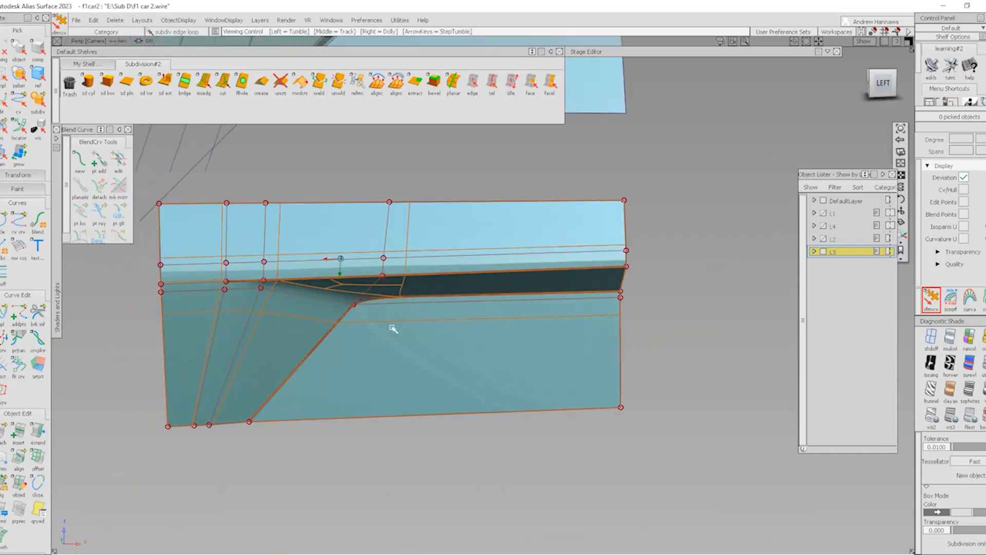
pyautogui.keyDown('alt'); pyautogui.keyDown('shift'); pyautogui.moveTo(385, 343); pyautogui.dragTo(421, 309, button='right'); pyautogui.keyUp('shift'); pyautogui.keyUp('alt')
pyautogui.moveTo(359, 293)
pyautogui.keyDown('alt'); pyautogui.keyDown('shift'); pyautogui.mouseDown()
pyautogui.moveTo(340, 250)
pyautogui.moveTo(344, 207)
pyautogui.moveTo(363, 290)
pyautogui.moveTo(410, 320)
pyautogui.moveTo(406, 334)
pyautogui.mouseUp(); pyautogui.keyUp('shift'); pyautogui.keyUp('alt')
# - In box mode, insert a vertical edge loop just right of the recess corner and check it in the smooth display
pyautogui.click(983, 416)
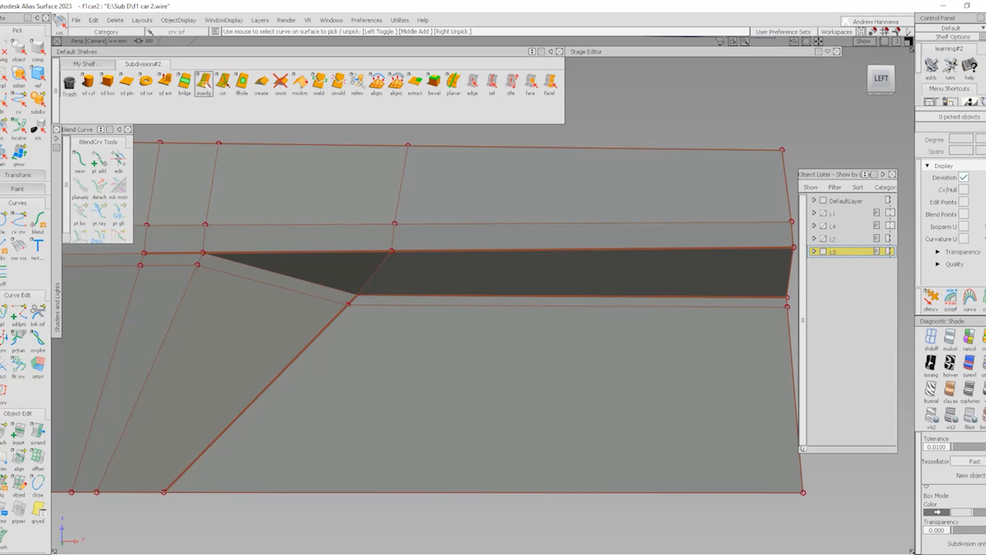
pyautogui.click(204, 83)
pyautogui.moveTo(449, 253); pyautogui.dragTo(436, 258)
pyautogui.keyDown('alt'); pyautogui.keyDown('shift'); pyautogui.moveTo(430, 318); pyautogui.dragTo(363, 346); pyautogui.keyUp('shift'); pyautogui.keyUp('alt')
pyautogui.keyDown('alt'); pyautogui.keyDown('shift'); pyautogui.moveTo(364, 346); pyautogui.dragTo(383, 341, button='right'); pyautogui.keyUp('shift'); pyautogui.keyUp('alt')
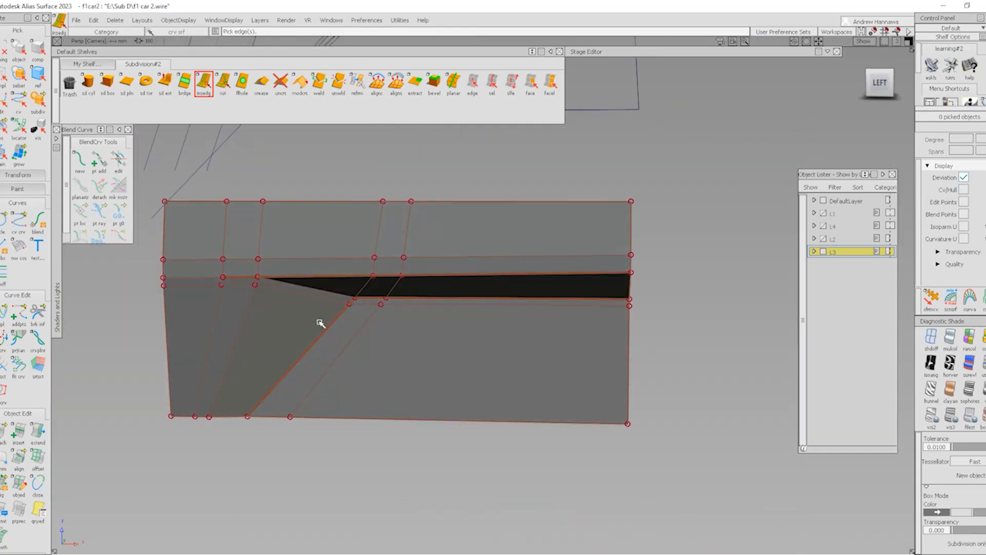
pyautogui.hotkey('alt', 's')
pyautogui.hotkey('alt', 'm')
pyautogui.keyDown('alt'); pyautogui.keyDown('shift'); pyautogui.moveTo(493, 358); pyautogui.dragTo(426, 301, button='right'); pyautogui.keyUp('shift'); pyautogui.keyUp('alt')
pyautogui.keyDown('alt'); pyautogui.keyDown('shift'); pyautogui.moveTo(465, 341); pyautogui.dragTo(446, 322, button='right'); pyautogui.keyUp('shift'); pyautogui.keyUp('alt')
pyautogui.keyDown('alt'); pyautogui.keyDown('shift'); pyautogui.moveTo(445, 321); pyautogui.dragTo(487, 384, button='middle'); pyautogui.keyUp('shift'); pyautogui.keyUp('alt')
pyautogui.keyDown('alt'); pyautogui.keyDown('shift'); pyautogui.moveTo(439, 398); pyautogui.dragTo(518, 410, button='right'); pyautogui.keyUp('shift'); pyautogui.keyUp('alt')
pyautogui.hotkey('alt', 'm')
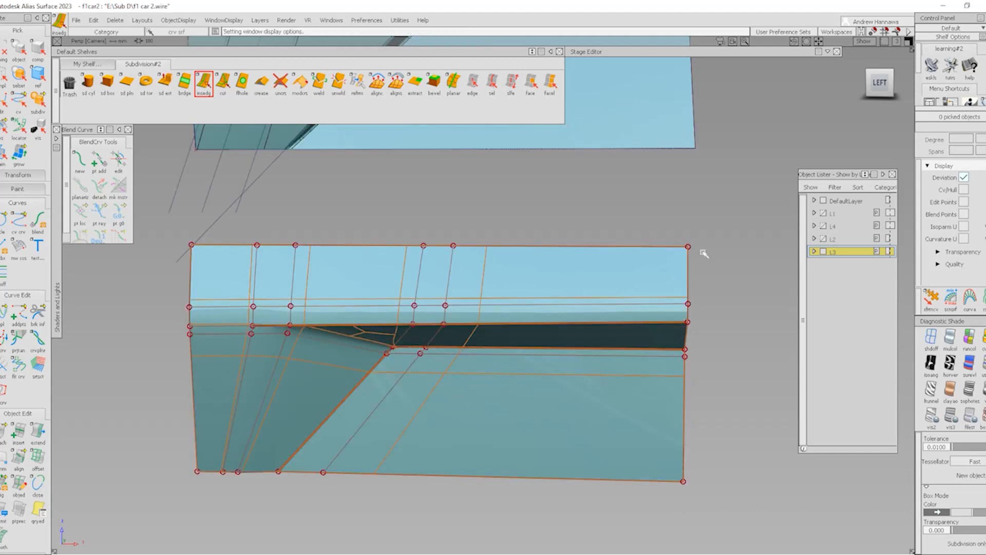
# - In the orthographic left view, raise the two CVs at the right end of the recess's lower edge
pyautogui.click(884, 81)
pyautogui.keyDown('ctrl'); pyautogui.keyDown('shift'); pyautogui.moveTo(705, 359); pyautogui.dragTo(588, 364); pyautogui.keyUp('shift'); pyautogui.keyUp('ctrl')
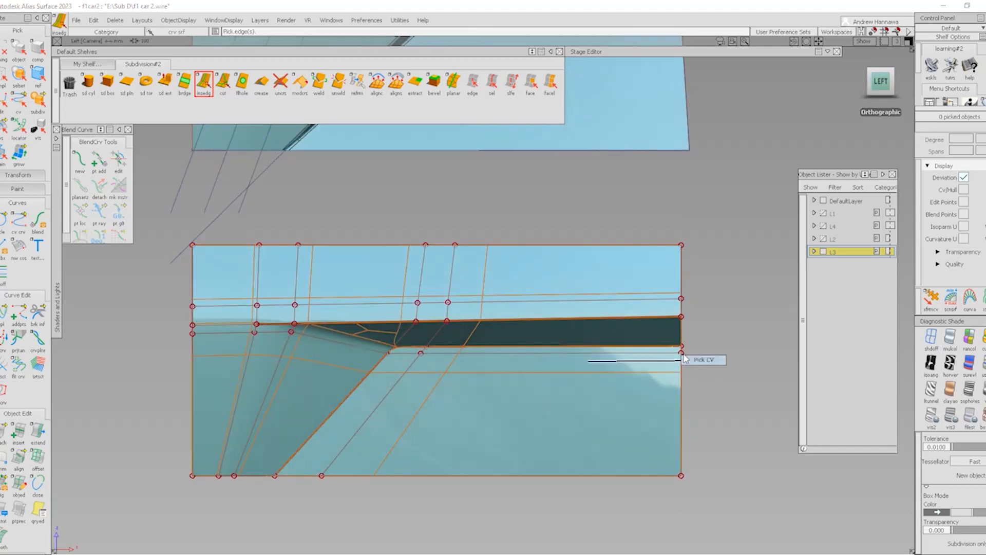
pyautogui.moveTo(664, 335); pyautogui.dragTo(725, 373)
pyautogui.keyDown('ctrl'); pyautogui.keyDown('shift'); pyautogui.moveTo(743, 384); pyautogui.dragTo(745, 325, button='middle'); pyautogui.keyUp('shift'); pyautogui.keyUp('ctrl')
pyautogui.moveTo(747, 325); pyautogui.dragTo(758, 317, button='right')
# - Raise the two lower-edge CVs just right of the recess corner and clear the selection
pyautogui.moveTo(434, 420)
pyautogui.keyDown('ctrl'); pyautogui.keyDown('shift'); pyautogui.mouseDown()
pyautogui.moveTo(423, 347)
pyautogui.moveTo(443, 371)
pyautogui.moveTo(432, 344)
pyautogui.moveTo(458, 378)
pyautogui.mouseUp(); pyautogui.keyUp('shift'); pyautogui.keyUp('ctrl')
pyautogui.keyDown('ctrl'); pyautogui.keyDown('shift'); pyautogui.moveTo(506, 406); pyautogui.dragTo(508, 361, button='middle'); pyautogui.keyUp('shift'); pyautogui.keyUp('ctrl')
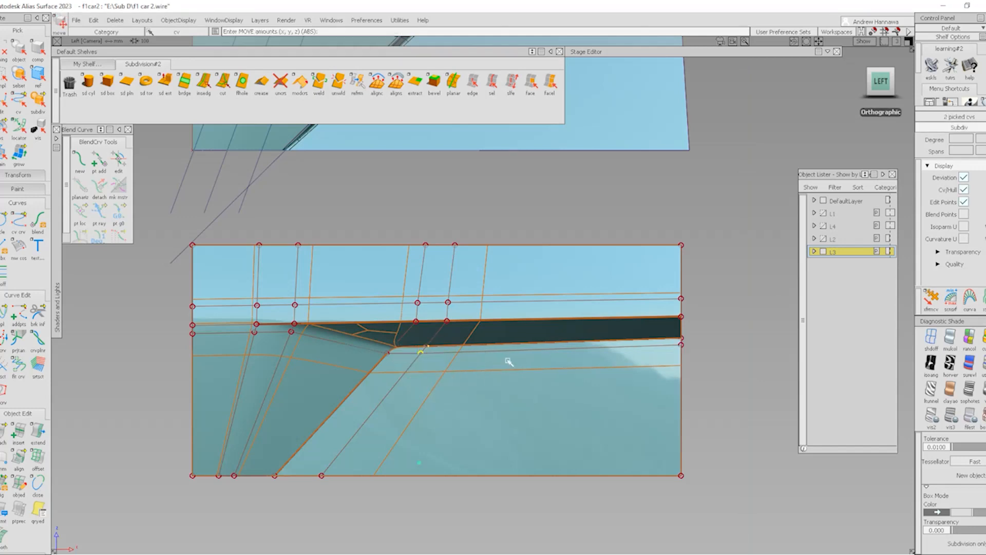
pyautogui.moveTo(508, 362); pyautogui.dragTo(514, 360, button='right')
pyautogui.keyDown('ctrl'); pyautogui.keyDown('shift'); pyautogui.moveTo(531, 423); pyautogui.dragTo(523, 342); pyautogui.keyUp('shift'); pyautogui.keyUp('ctrl')
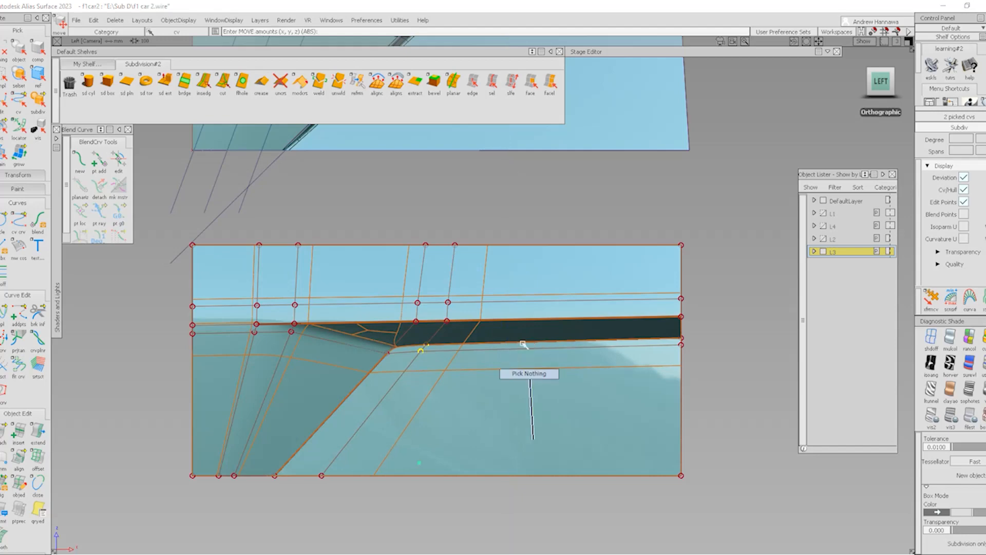
# - Examine the smoothed recess corner up close from an angled view and display the subdivision panel in box mode
pyautogui.keyDown('alt'); pyautogui.keyDown('shift'); pyautogui.click(404, 344); pyautogui.keyUp('shift'); pyautogui.keyUp('alt')
pyautogui.moveTo(422, 393)
pyautogui.keyDown('alt'); pyautogui.keyDown('shift'); pyautogui.mouseDown(button='right')
pyautogui.moveTo(433, 412)
pyautogui.moveTo(419, 428)
pyautogui.mouseUp(button='right'); pyautogui.keyUp('shift'); pyautogui.keyUp('alt')
pyautogui.keyDown('alt'); pyautogui.keyDown('shift'); pyautogui.moveTo(417, 428); pyautogui.dragTo(439, 330, button='middle'); pyautogui.keyUp('shift'); pyautogui.keyUp('alt')
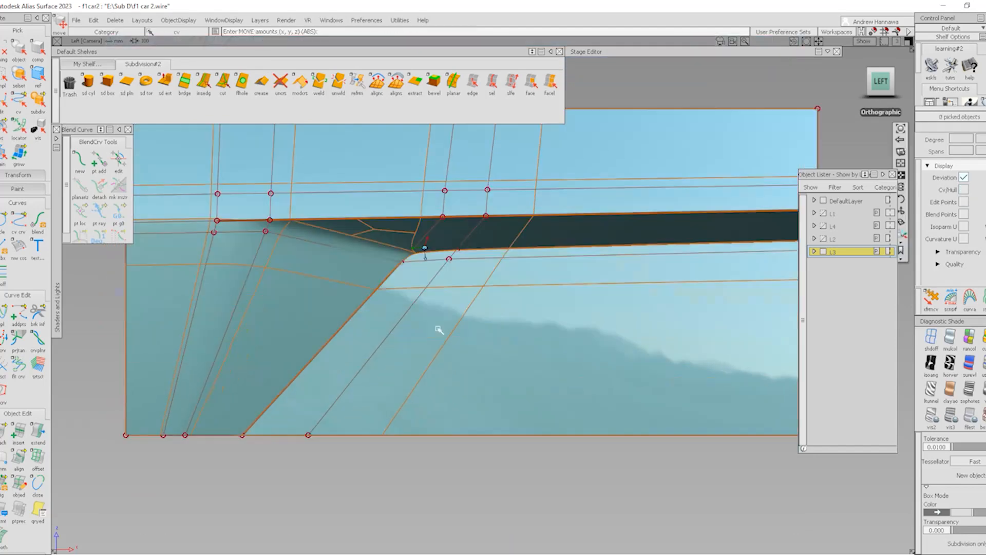
pyautogui.keyDown('alt'); pyautogui.keyDown('shift'); pyautogui.moveTo(438, 330); pyautogui.dragTo(412, 240); pyautogui.keyUp('shift'); pyautogui.keyUp('alt')
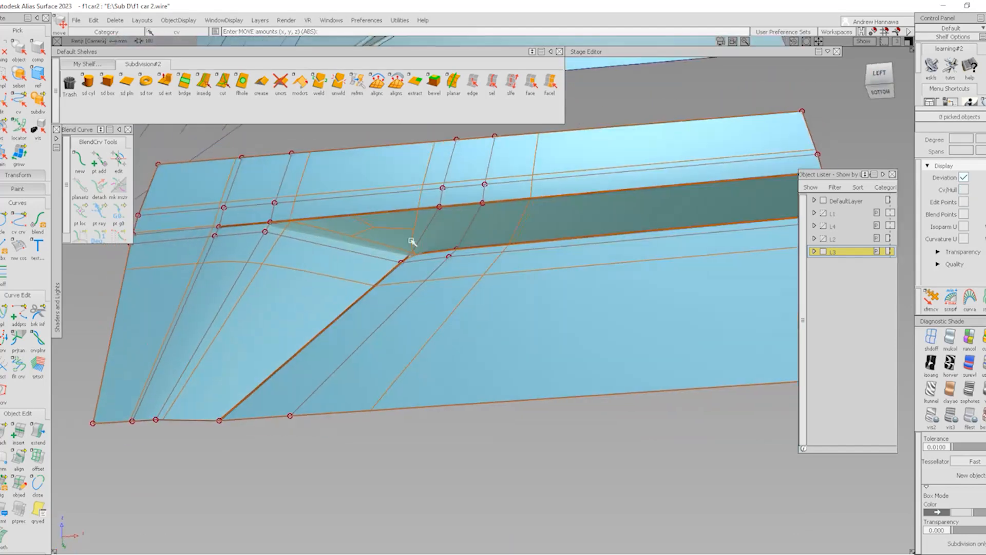
pyautogui.keyDown('alt'); pyautogui.keyDown('shift'); pyautogui.moveTo(412, 240); pyautogui.dragTo(471, 370, button='right'); pyautogui.keyUp('shift'); pyautogui.keyUp('alt')
pyautogui.click(230, 80)
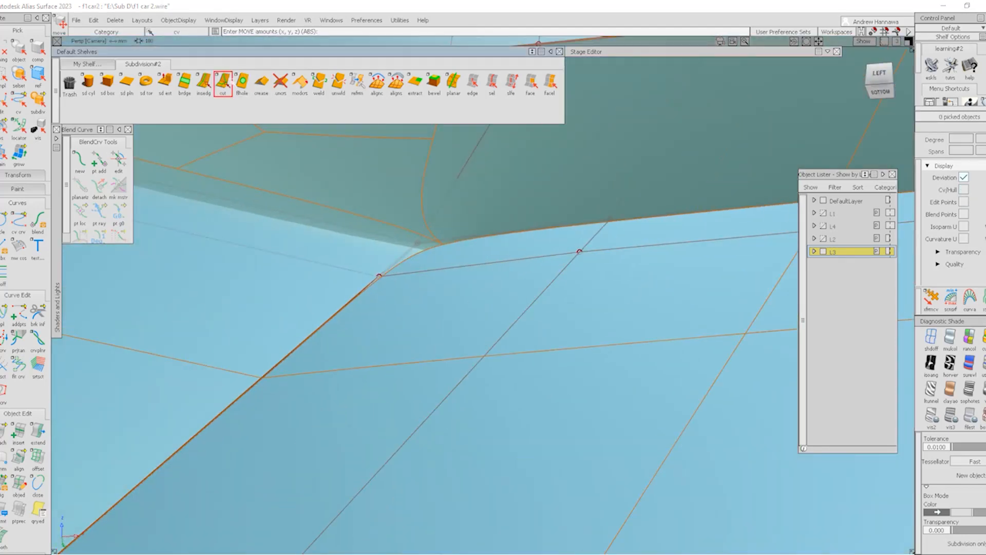
pyautogui.keyDown('alt'); pyautogui.keyDown('shift'); pyautogui.moveTo(559, 341); pyautogui.dragTo(346, 341, button='right'); pyautogui.keyUp('shift'); pyautogui.keyUp('alt')
pyautogui.click(983, 415)
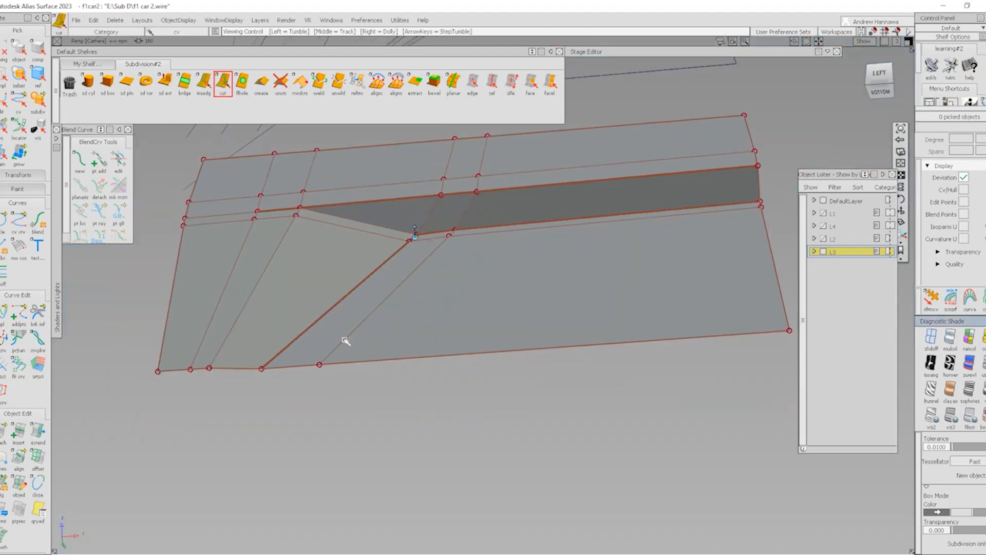
# - Cut a new edge just right of the recess's diagonal edge, from the panel's lower boundary up to the recess's lower edge
pyautogui.keyDown('alt'); pyautogui.keyDown('shift'); pyautogui.click(255, 339); pyautogui.keyUp('shift'); pyautogui.keyUp('alt')
pyautogui.keyDown('alt'); pyautogui.keyDown('shift'); pyautogui.moveTo(271, 412); pyautogui.dragTo(324, 411, button='right'); pyautogui.keyUp('shift'); pyautogui.keyUp('alt')
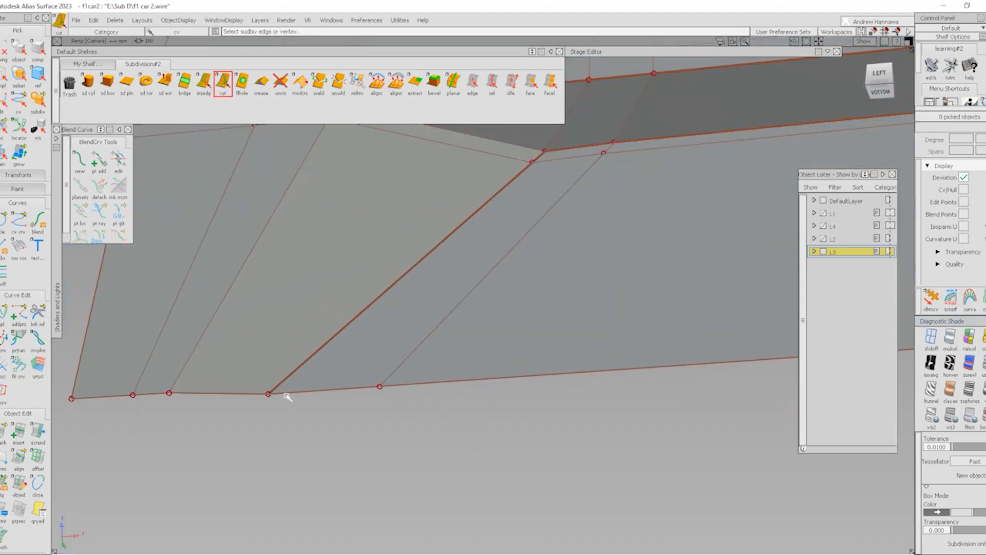
pyautogui.click(281, 392)
pyautogui.keyDown('alt'); pyautogui.keyDown('shift'); pyautogui.click(545, 151); pyautogui.keyUp('shift'); pyautogui.keyUp('alt')
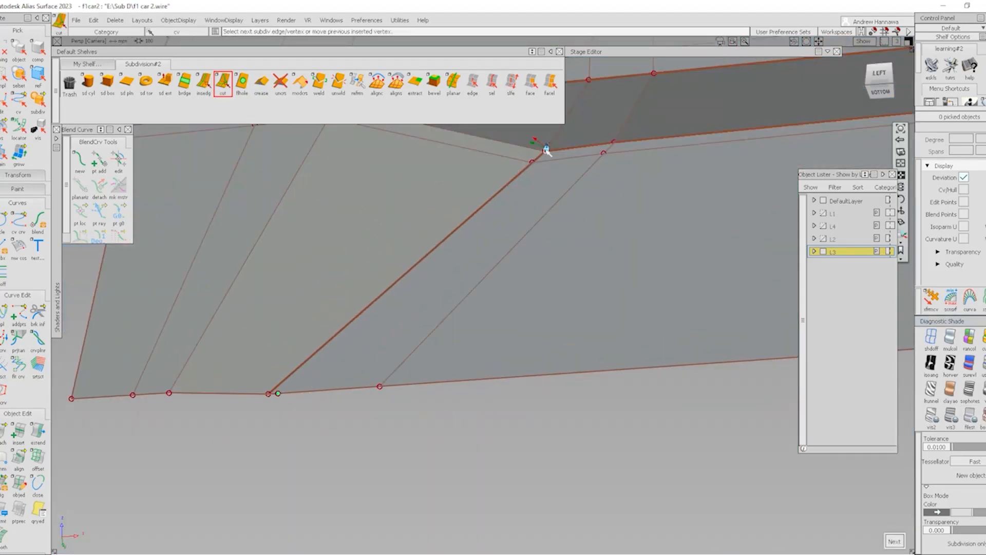
pyautogui.keyDown('alt'); pyautogui.keyDown('shift'); pyautogui.moveTo(547, 153); pyautogui.dragTo(565, 170, button='right'); pyautogui.keyUp('shift'); pyautogui.keyUp('alt')
pyautogui.moveTo(553, 193); pyautogui.dragTo(565, 195)
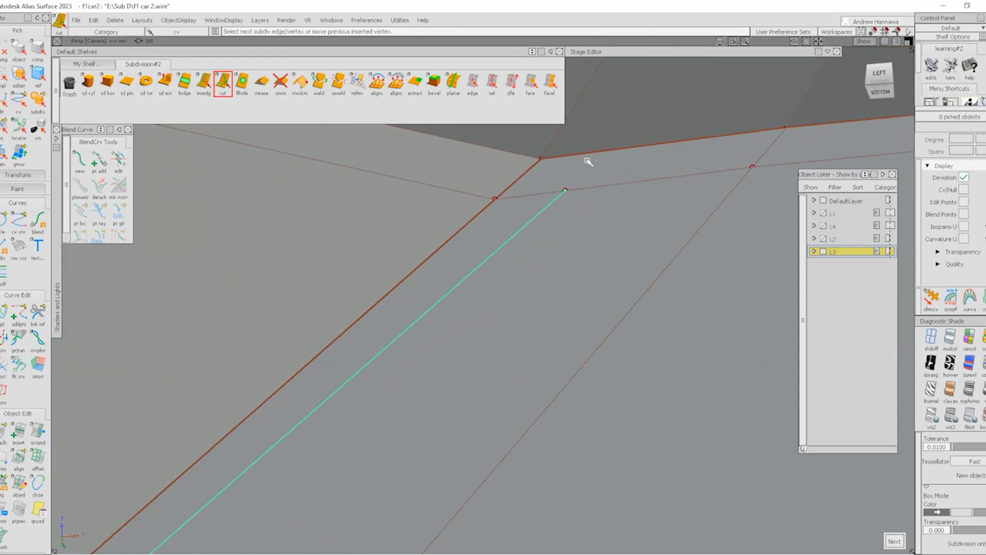
pyautogui.click(592, 154)
pyautogui.moveTo(606, 154); pyautogui.dragTo(605, 152)
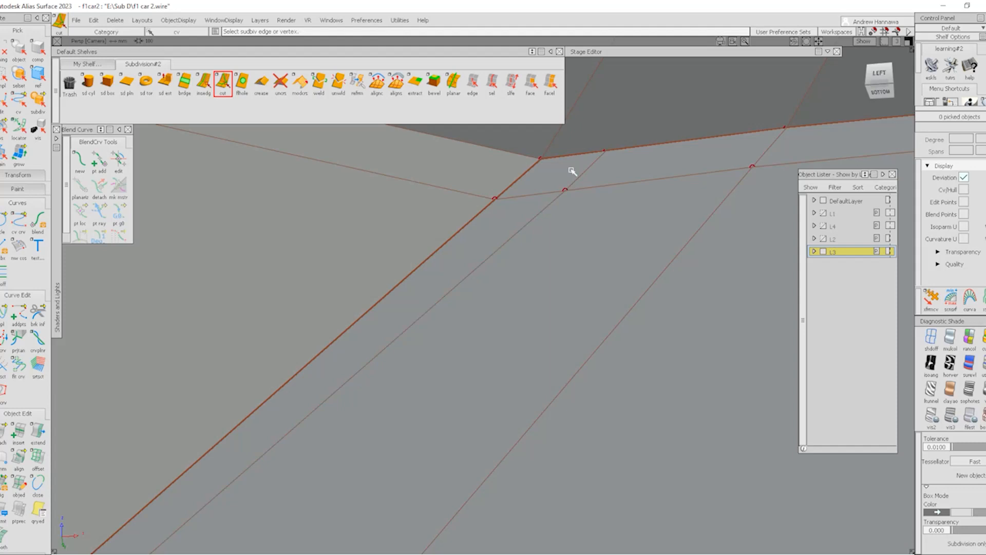
# - Cut an edge from the recess corner to the new diagonal edge and on to the panel's right end, just below the recess's lower edge
pyautogui.click(543, 159)
pyautogui.moveTo(576, 185); pyautogui.dragTo(579, 178)
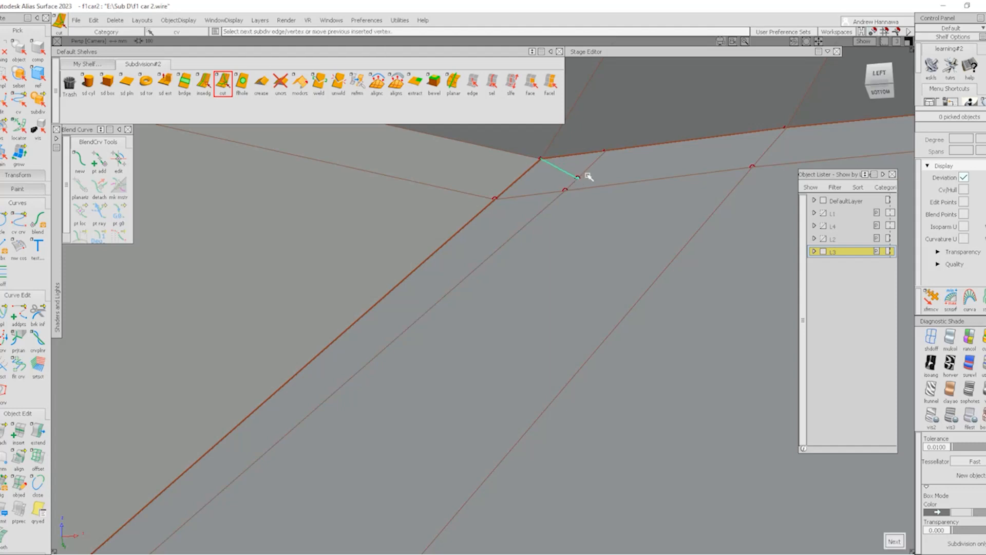
pyautogui.keyDown('alt'); pyautogui.keyDown('shift'); pyautogui.moveTo(568, 176); pyautogui.dragTo(716, 213); pyautogui.keyUp('shift'); pyautogui.keyUp('alt')
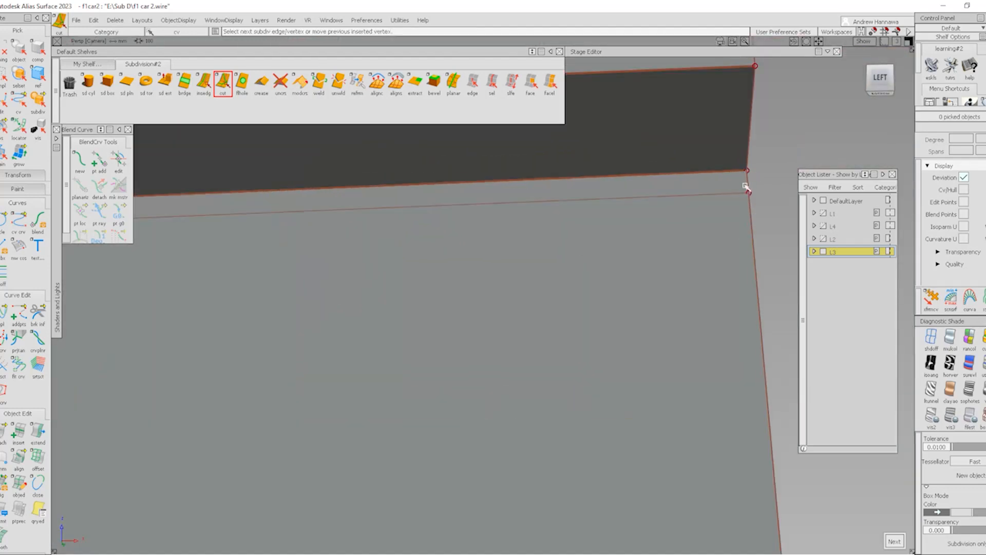
pyautogui.click(748, 186)
pyautogui.keyDown('alt'); pyautogui.keyDown('shift'); pyautogui.moveTo(513, 200); pyautogui.dragTo(328, 287, button='right'); pyautogui.keyUp('shift'); pyautogui.keyUp('alt')
pyautogui.keyDown('alt'); pyautogui.keyDown('shift'); pyautogui.moveTo(329, 288); pyautogui.dragTo(535, 227, button='middle'); pyautogui.keyUp('shift'); pyautogui.keyUp('alt')
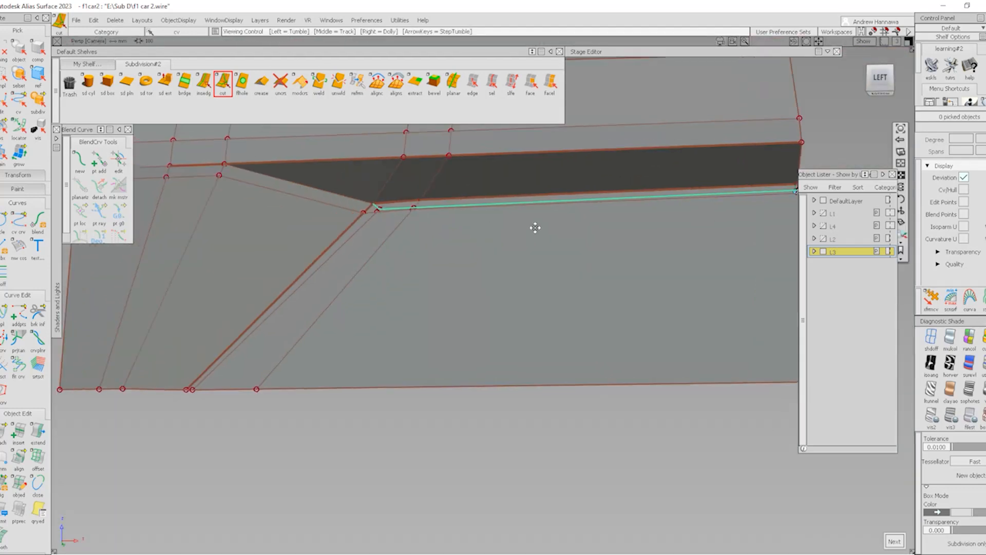
pyautogui.press('space')
pyautogui.keyDown('alt'); pyautogui.keyDown('shift'); pyautogui.moveTo(400, 269); pyautogui.dragTo(538, 103, button='right'); pyautogui.keyUp('shift'); pyautogui.keyUp('alt')
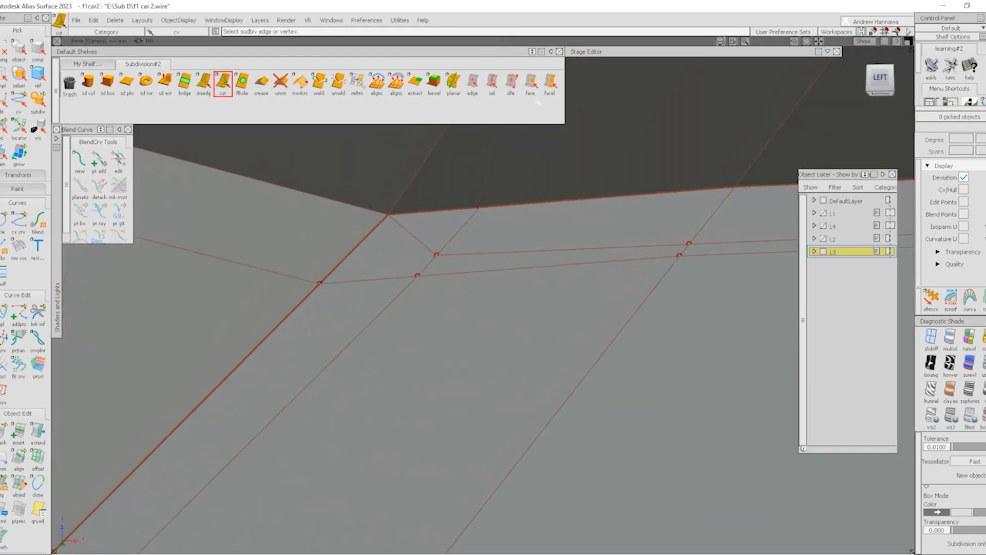
# - Delete the short leftover edge between the new cut junction and the recess's lower edge
pyautogui.click(473, 83)
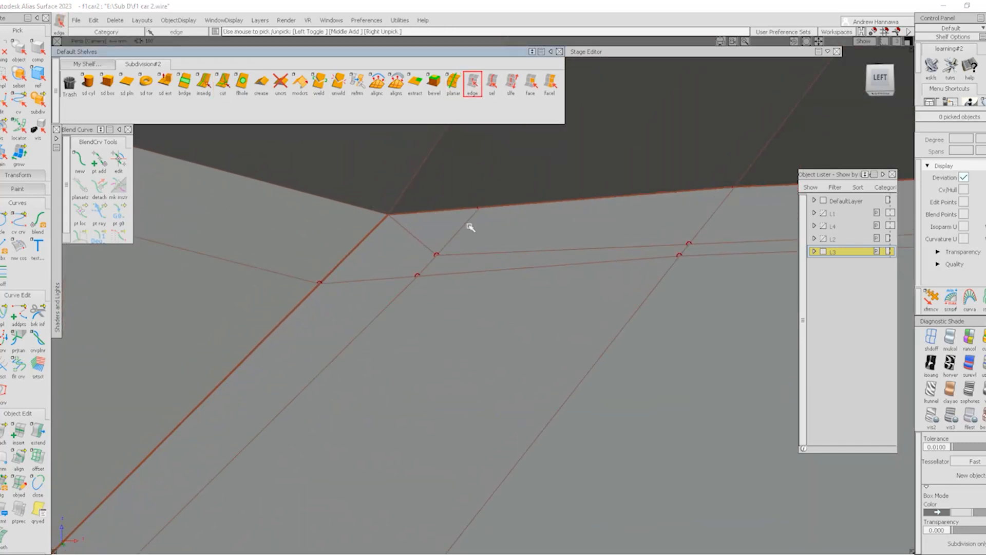
pyautogui.press('Delete')
pyautogui.press('Return')
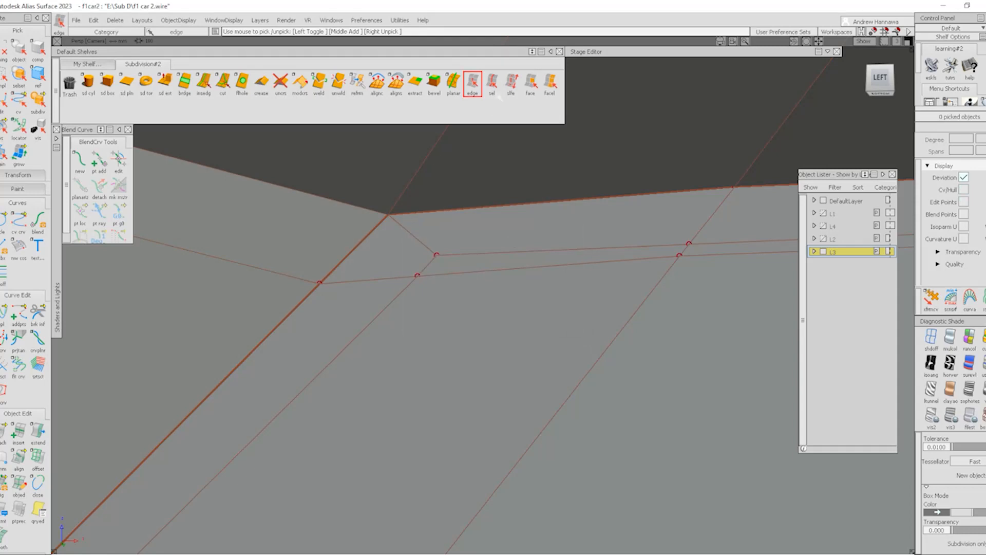
# - Crease the two newly cut edge loops and move them inward by about 59 units to form a step along the recess
pyautogui.click(492, 82)
pyautogui.click(469, 257)
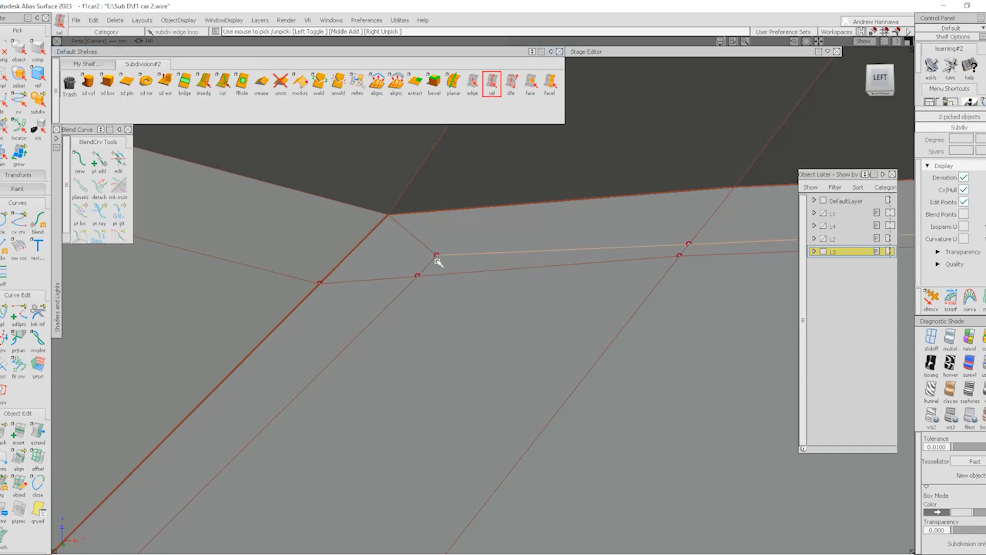
pyautogui.click(427, 267)
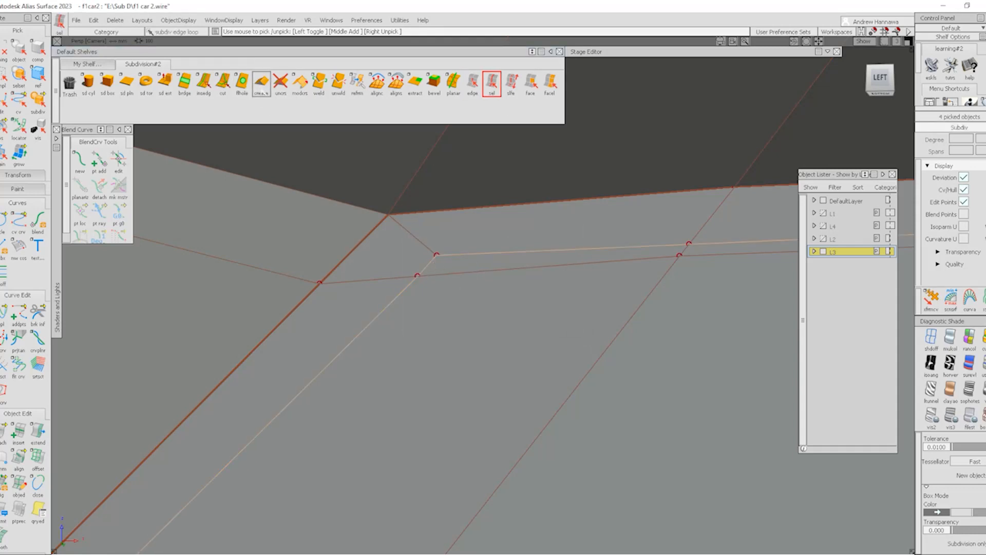
pyautogui.click(262, 82)
pyautogui.keyDown('alt'); pyautogui.keyDown('shift'); pyautogui.moveTo(337, 187); pyautogui.dragTo(419, 282); pyautogui.keyUp('shift'); pyautogui.keyUp('alt')
pyautogui.moveTo(418, 282); pyautogui.dragTo(479, 275, button='middle')
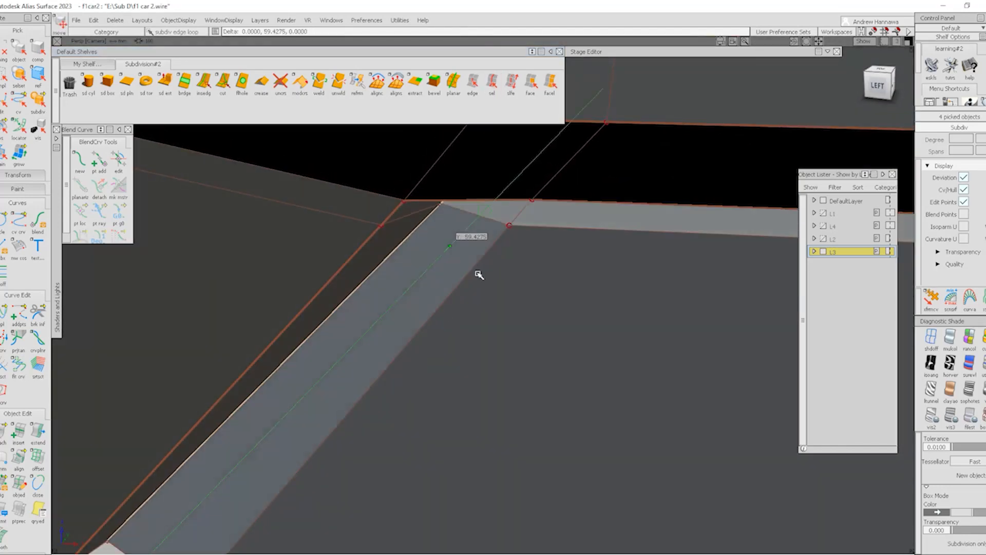
pyautogui.keyDown('alt'); pyautogui.keyDown('shift'); pyautogui.moveTo(480, 275); pyautogui.dragTo(511, 274); pyautogui.keyUp('shift'); pyautogui.keyUp('alt')
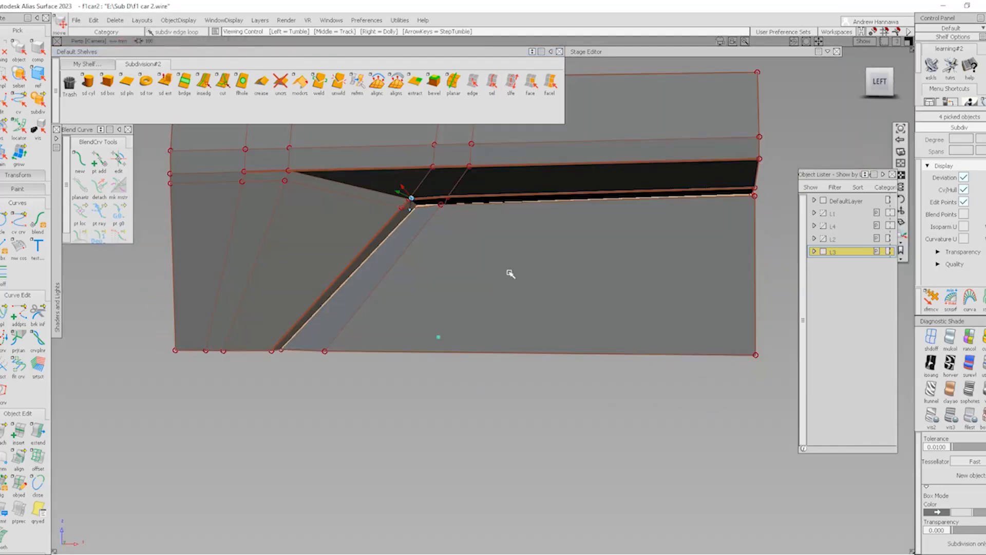
# - Delete the vertical edge loop right of the recess corner and the loop running below the recess, and clear the selection
pyautogui.keyDown('alt'); pyautogui.keyDown('shift'); pyautogui.moveTo(465, 297); pyautogui.dragTo(462, 248, button='right'); pyautogui.keyUp('shift'); pyautogui.keyUp('alt')
pyautogui.click(492, 82)
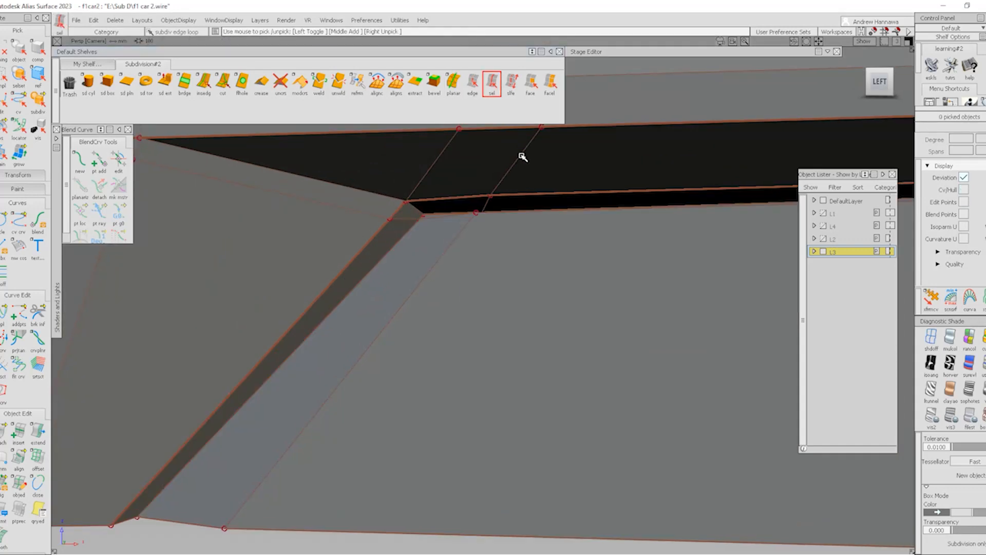
pyautogui.click(523, 157)
pyautogui.keyDown('alt'); pyautogui.keyDown('shift'); pyautogui.moveTo(432, 226); pyautogui.dragTo(465, 245, button='right'); pyautogui.keyUp('shift'); pyautogui.keyUp('alt')
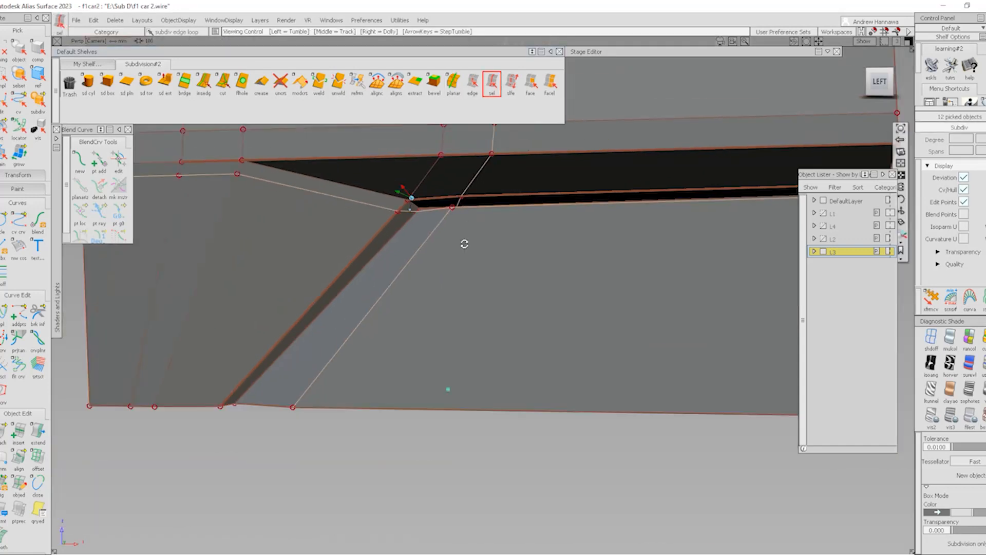
pyautogui.keyDown('alt'); pyautogui.keyDown('shift'); pyautogui.moveTo(465, 245); pyautogui.dragTo(464, 263); pyautogui.keyUp('shift'); pyautogui.keyUp('alt')
pyautogui.press('Delete')
pyautogui.click(441, 317)
pyautogui.keyDown('alt'); pyautogui.keyDown('shift'); pyautogui.moveTo(485, 245); pyautogui.dragTo(467, 227, button='right'); pyautogui.keyUp('shift'); pyautogui.keyUp('alt')
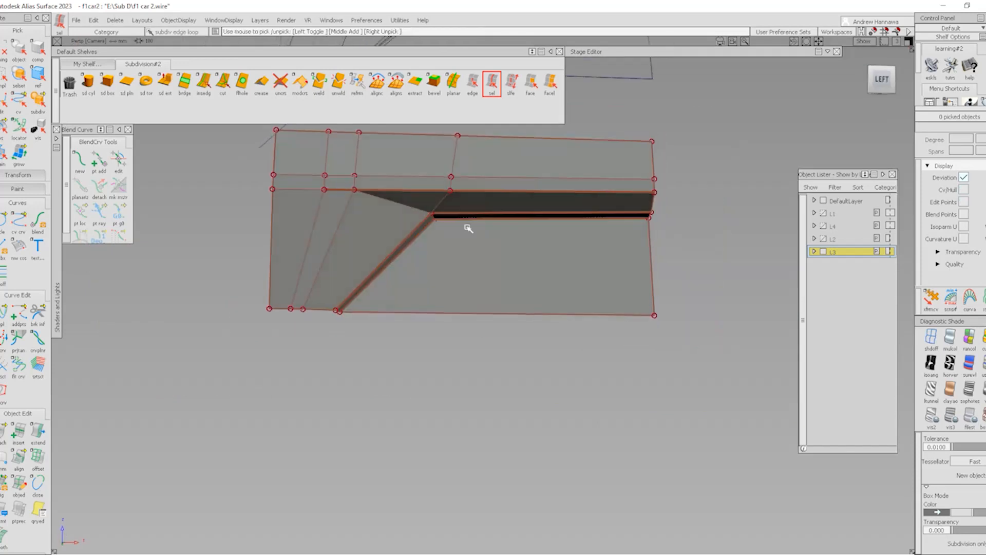
# - Check the new recess step in the smooth display, toggling the model lines, and return to box mode
pyautogui.hotkey('alt', 'b')
pyautogui.hotkey('alt', 'm')
pyautogui.hotkey('alt', 'm')
pyautogui.keyDown('alt'); pyautogui.keyDown('shift'); pyautogui.moveTo(544, 329); pyautogui.dragTo(853, 319, button='right'); pyautogui.keyUp('shift'); pyautogui.keyUp('alt')
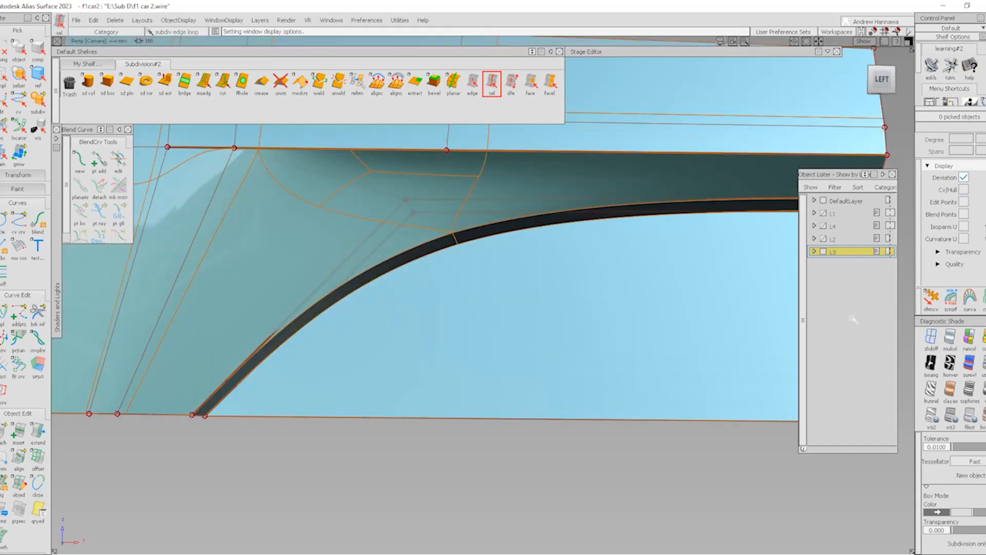
pyautogui.hotkey('alt', 'b')
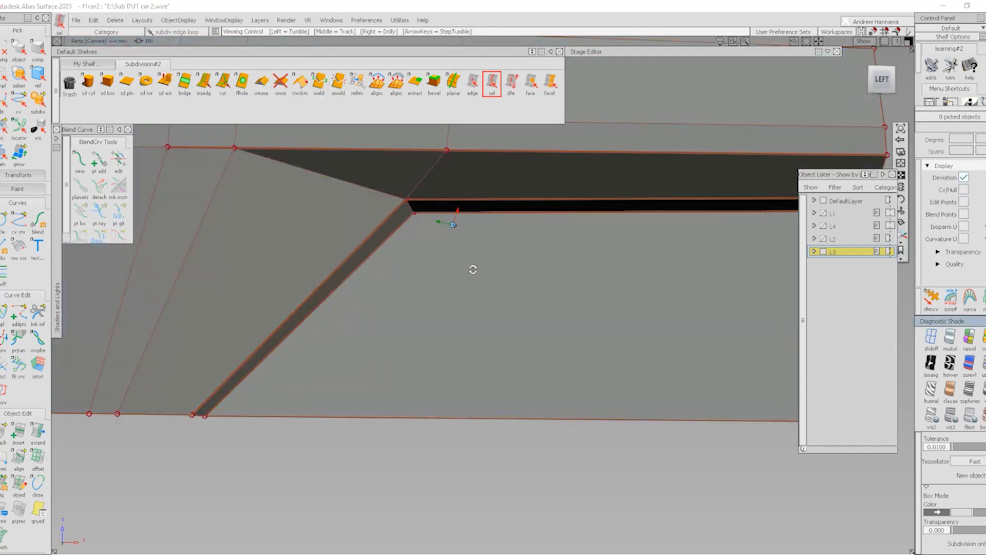
# - Move the step's lower-end CV almost onto the neighbouring recess CV so the step tapers out, and clear the selection
pyautogui.keyDown('alt'); pyautogui.keyDown('shift'); pyautogui.moveTo(473, 268); pyautogui.dragTo(454, 156); pyautogui.keyUp('shift'); pyautogui.keyUp('alt')
pyautogui.keyDown('ctrl'); pyautogui.keyDown('shift'); pyautogui.moveTo(203, 411); pyautogui.dragTo(147, 395); pyautogui.keyUp('shift'); pyautogui.keyUp('ctrl')
pyautogui.moveTo(182, 380); pyautogui.dragTo(215, 413)
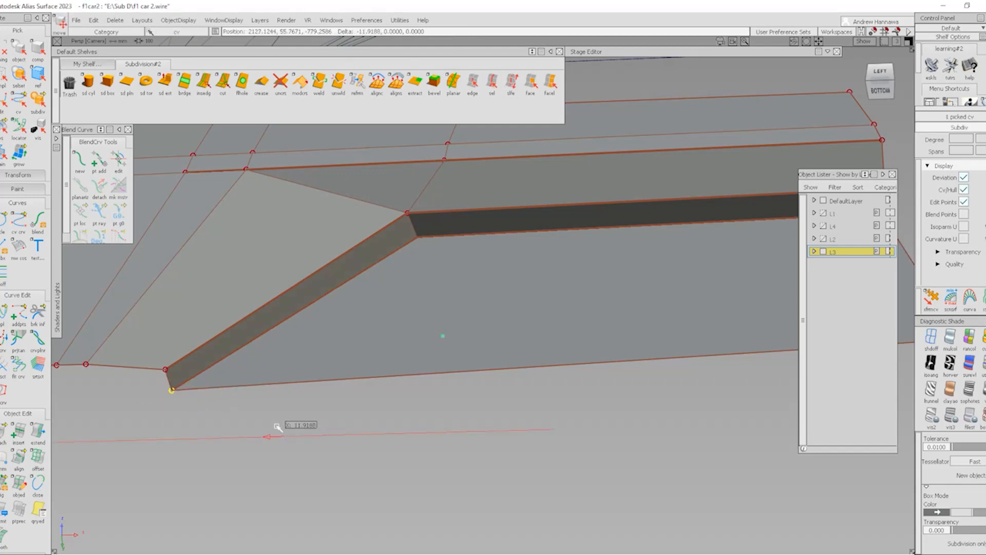
pyautogui.moveTo(276, 425); pyautogui.dragTo(305, 416, button='middle')
pyautogui.keyDown('alt'); pyautogui.keyDown('shift'); pyautogui.moveTo(430, 286); pyautogui.dragTo(395, 270, button='right'); pyautogui.keyUp('shift'); pyautogui.keyUp('alt')
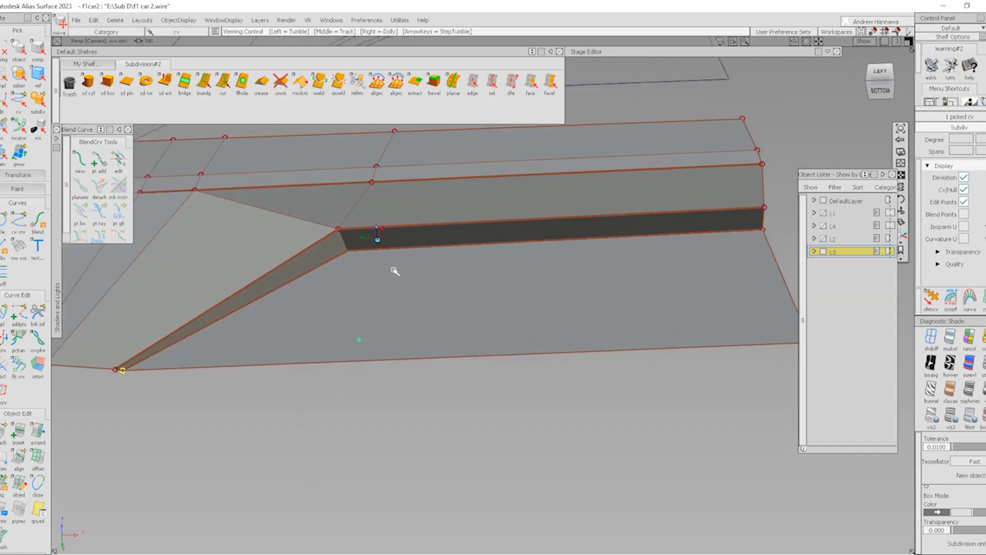
pyautogui.keyDown('ctrl'); pyautogui.keyDown('shift'); pyautogui.moveTo(545, 327); pyautogui.dragTo(539, 226); pyautogui.keyUp('shift'); pyautogui.keyUp('ctrl')
# - Insert a vertical edge loop just right of the recess corner and another across the diagonal step, and show the smoothed panel without model lines
pyautogui.click(201, 81)
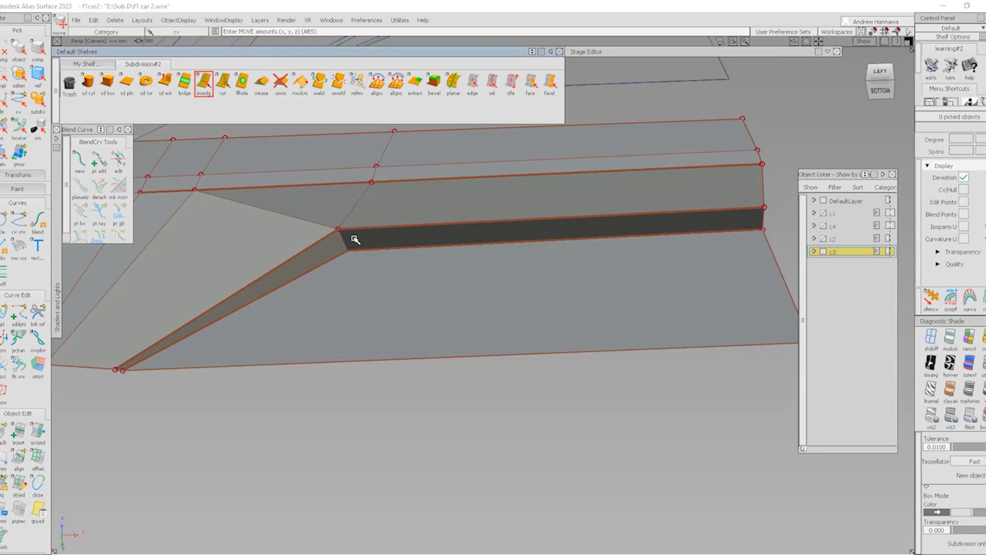
pyautogui.click(379, 227)
pyautogui.moveTo(304, 248); pyautogui.dragTo(310, 246)
pyautogui.keyDown('ctrl'); pyautogui.keyDown('shift'); pyautogui.moveTo(310, 275); pyautogui.dragTo(300, 238, button='right'); pyautogui.keyUp('shift'); pyautogui.keyUp('ctrl')
# - Compare the smoothed subdivision panel's recess and tapered step with the original surface model from several angles
pyautogui.keyDown('alt'); pyautogui.keyDown('shift'); pyautogui.moveTo(461, 247); pyautogui.dragTo(433, 249, button='right'); pyautogui.keyUp('shift'); pyautogui.keyUp('alt')
pyautogui.keyDown('alt'); pyautogui.keyDown('shift'); pyautogui.moveTo(433, 249); pyautogui.dragTo(398, 332); pyautogui.keyUp('shift'); pyautogui.keyUp('alt')
pyautogui.keyDown('alt'); pyautogui.keyDown('shift'); pyautogui.moveTo(394, 329); pyautogui.dragTo(434, 323, button='middle'); pyautogui.keyUp('shift'); pyautogui.keyUp('alt')
pyautogui.keyDown('alt'); pyautogui.keyDown('shift'); pyautogui.moveTo(506, 321); pyautogui.dragTo(479, 323, button='right'); pyautogui.keyUp('shift'); pyautogui.keyUp('alt')
pyautogui.keyDown('alt'); pyautogui.keyDown('shift'); pyautogui.moveTo(459, 288); pyautogui.dragTo(448, 383, button='middle'); pyautogui.keyUp('shift'); pyautogui.keyUp('alt')
pyautogui.keyDown('alt'); pyautogui.keyDown('shift'); pyautogui.moveTo(448, 383); pyautogui.dragTo(445, 389); pyautogui.keyUp('shift'); pyautogui.keyUp('alt')
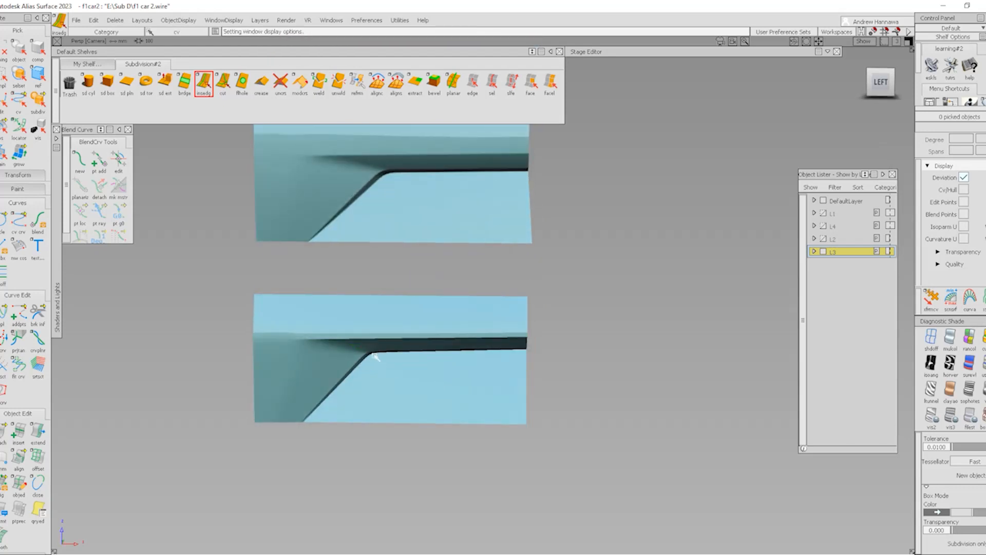
pyautogui.keyDown('alt'); pyautogui.keyDown('shift'); pyautogui.click(332, 351); pyautogui.keyUp('shift'); pyautogui.keyUp('alt')
pyautogui.keyDown('alt'); pyautogui.keyDown('shift'); pyautogui.moveTo(388, 393); pyautogui.dragTo(425, 400, button='right'); pyautogui.keyUp('shift'); pyautogui.keyUp('alt')
pyautogui.keyDown('alt'); pyautogui.keyDown('shift'); pyautogui.moveTo(425, 400); pyautogui.dragTo(421, 330); pyautogui.keyUp('shift'); pyautogui.keyUp('alt')
pyautogui.keyDown('alt'); pyautogui.keyDown('shift'); pyautogui.moveTo(485, 354); pyautogui.dragTo(457, 359, button='right'); pyautogui.keyUp('shift'); pyautogui.keyUp('alt')
pyautogui.keyDown('alt'); pyautogui.keyDown('shift'); pyautogui.moveTo(455, 359); pyautogui.dragTo(452, 376); pyautogui.keyUp('shift'); pyautogui.keyUp('alt')
pyautogui.keyDown('alt'); pyautogui.keyDown('shift'); pyautogui.moveTo(434, 356); pyautogui.dragTo(431, 399, button='middle'); pyautogui.keyUp('shift'); pyautogui.keyUp('alt')
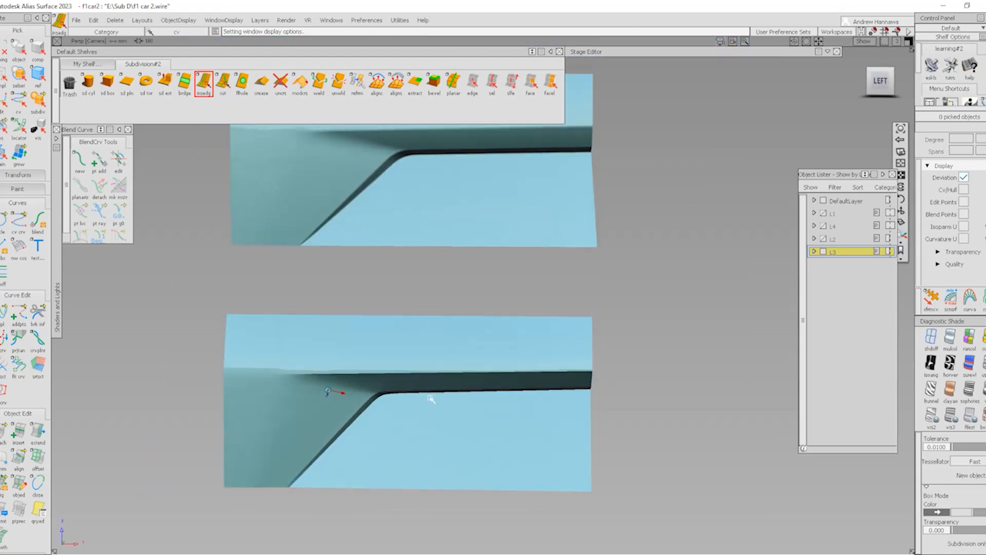
pyautogui.keyDown('alt'); pyautogui.keyDown('shift'); pyautogui.moveTo(475, 394); pyautogui.dragTo(440, 396, button='right'); pyautogui.keyUp('shift'); pyautogui.keyUp('alt')
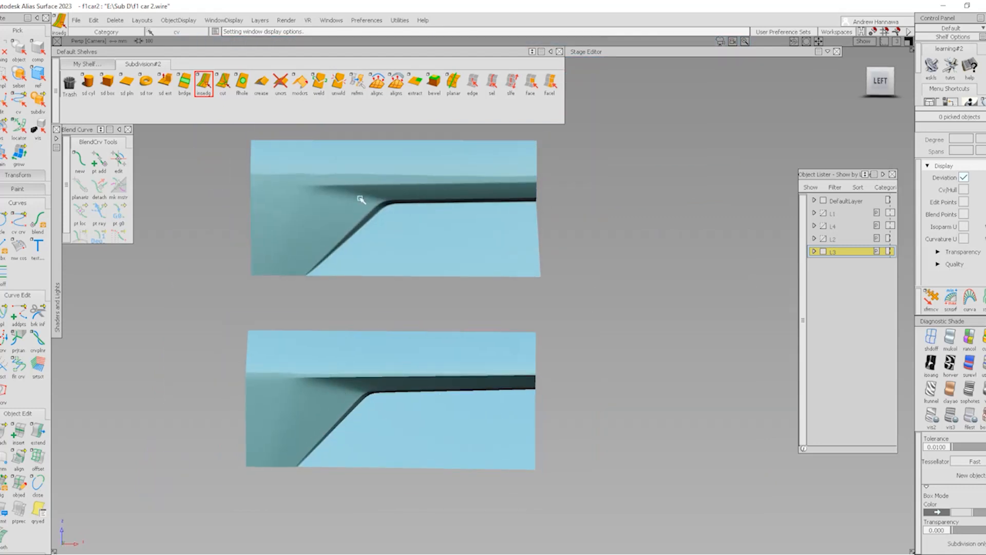
pyautogui.keyDown('alt'); pyautogui.keyDown('shift'); pyautogui.moveTo(364, 393); pyautogui.dragTo(356, 416); pyautogui.keyUp('shift'); pyautogui.keyUp('alt')
pyautogui.keyDown('alt'); pyautogui.keyDown('shift'); pyautogui.moveTo(370, 400); pyautogui.dragTo(417, 386, button='right'); pyautogui.keyUp('shift'); pyautogui.keyUp('alt')
# - In the orthographic left view with model lines shown, shift the upper CVs of the vertical loop above the recess corner to the left
pyautogui.keyDown('ctrl'); pyautogui.keyDown('shift'); pyautogui.moveTo(475, 439); pyautogui.dragTo(394, 377, button='right'); pyautogui.keyUp('shift'); pyautogui.keyUp('ctrl')
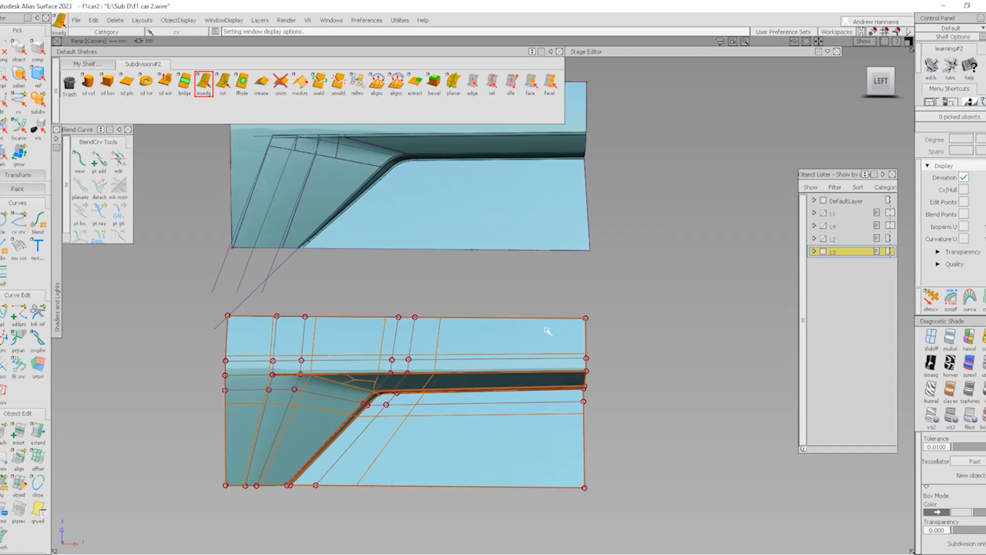
pyautogui.click(881, 81)
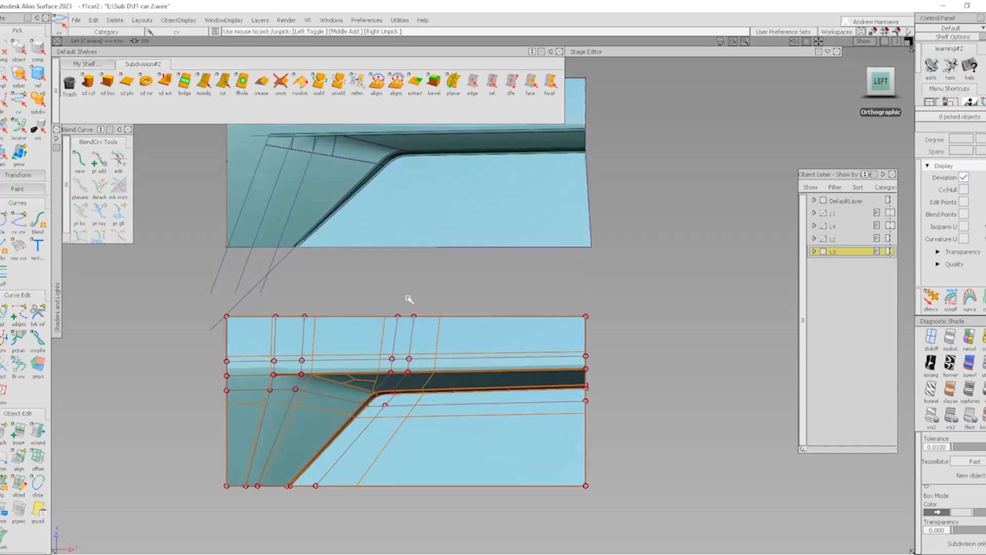
pyautogui.moveTo(404, 309); pyautogui.dragTo(387, 379)
pyautogui.keyDown('ctrl'); pyautogui.keyDown('shift'); pyautogui.moveTo(466, 391); pyautogui.dragTo(450, 347, button='middle'); pyautogui.keyUp('shift'); pyautogui.keyUp('ctrl')
pyautogui.keyDown('ctrl'); pyautogui.keyDown('shift'); pyautogui.moveTo(403, 409); pyautogui.dragTo(403, 445); pyautogui.keyUp('shift'); pyautogui.keyUp('ctrl')
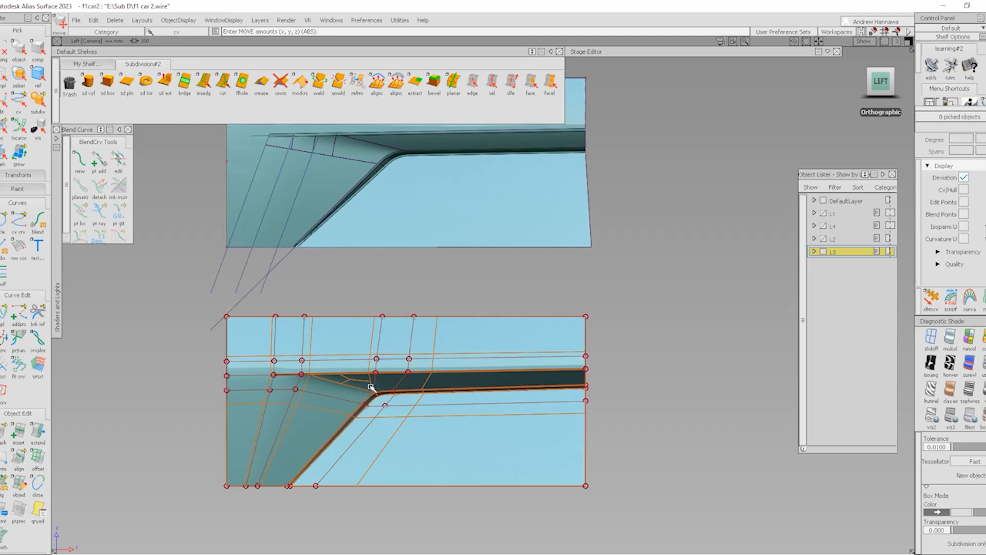
# - Hide the model lines and compare the adjusted smooth panel with the original surface model above it
pyautogui.moveTo(374, 355)
pyautogui.keyDown('alt'); pyautogui.keyDown('shift'); pyautogui.mouseDown()
pyautogui.moveTo(288, 399)
pyautogui.moveTo(322, 361)
pyautogui.moveTo(330, 374)
pyautogui.mouseUp(); pyautogui.keyUp('shift'); pyautogui.keyUp('alt')
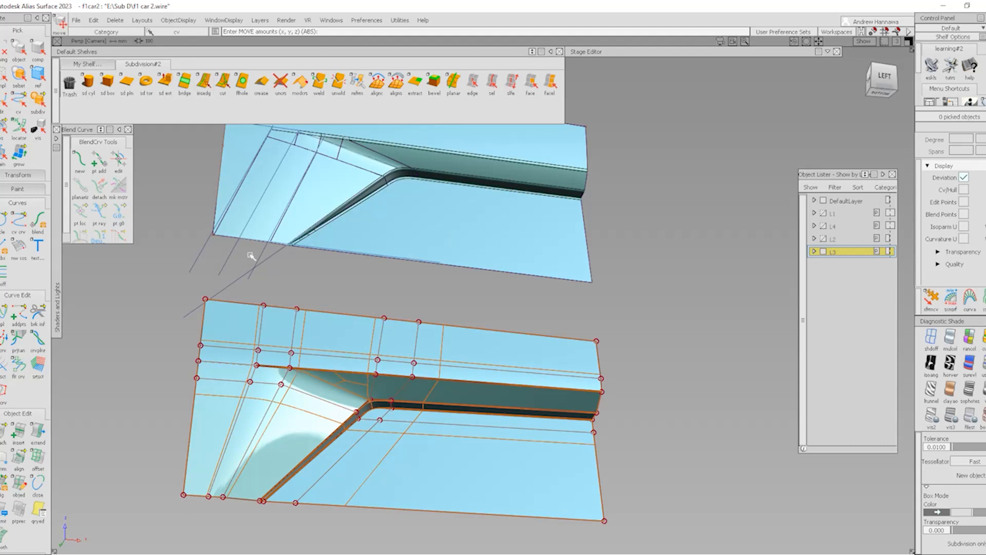
pyautogui.hotkey('ctrl', 'm')
pyautogui.keyDown('alt'); pyautogui.keyDown('shift'); pyautogui.moveTo(375, 366); pyautogui.dragTo(354, 417); pyautogui.keyUp('shift'); pyautogui.keyUp('alt')
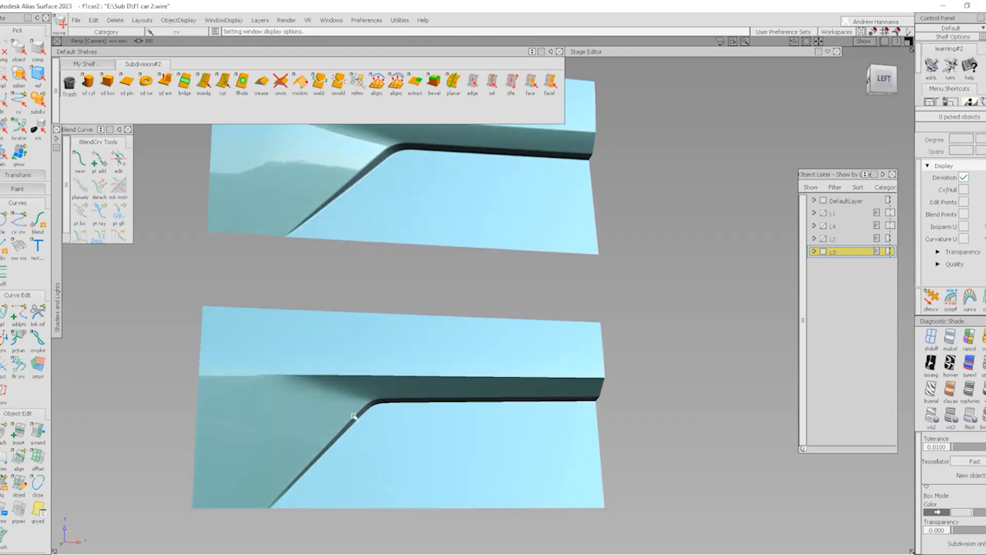
pyautogui.keyDown('ctrl'); pyautogui.keyDown('shift'); pyautogui.moveTo(271, 425); pyautogui.dragTo(339, 406); pyautogui.keyUp('shift'); pyautogui.keyUp('ctrl')
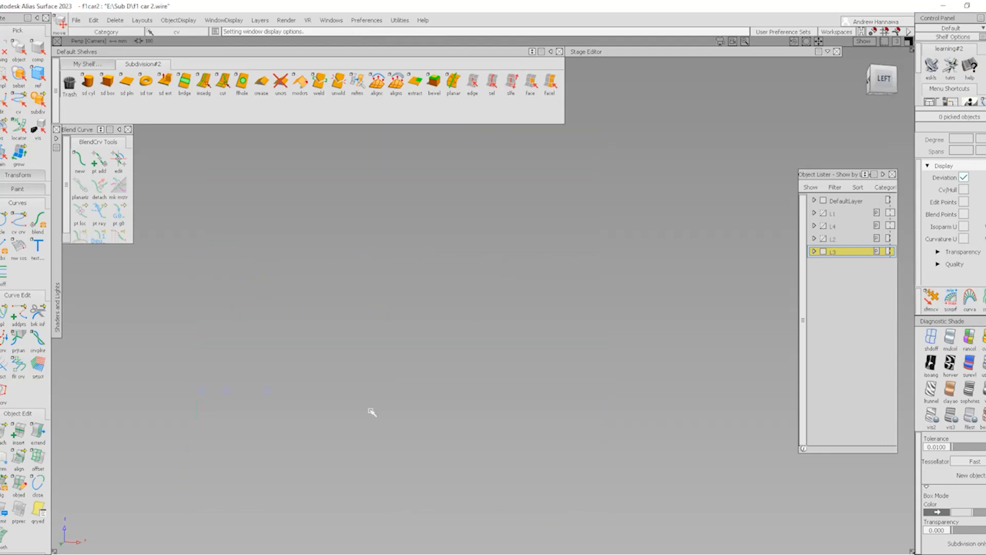
# - Compare the smoothed panel with the original surface model, then show the model lines and examine the recess corner closely
pyautogui.keyDown('ctrl'); pyautogui.keyDown('shift'); pyautogui.moveTo(242, 368); pyautogui.dragTo(306, 338); pyautogui.keyUp('shift'); pyautogui.keyUp('ctrl')
pyautogui.moveTo(363, 393)
pyautogui.keyDown('alt'); pyautogui.keyDown('shift'); pyautogui.mouseDown()
pyautogui.moveTo(353, 422)
pyautogui.moveTo(362, 419)
pyautogui.mouseUp(); pyautogui.keyUp('shift'); pyautogui.keyUp('alt')
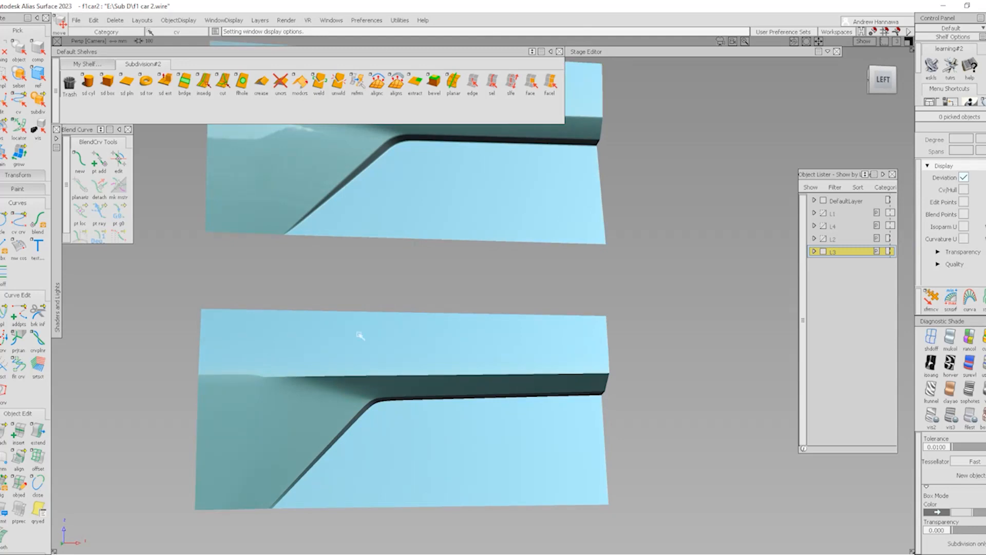
pyautogui.moveTo(415, 448)
pyautogui.keyDown('ctrl'); pyautogui.keyDown('shift'); pyautogui.mouseDown()
pyautogui.moveTo(377, 434)
pyautogui.moveTo(405, 427)
pyautogui.mouseUp(); pyautogui.keyUp('shift'); pyautogui.keyUp('ctrl')
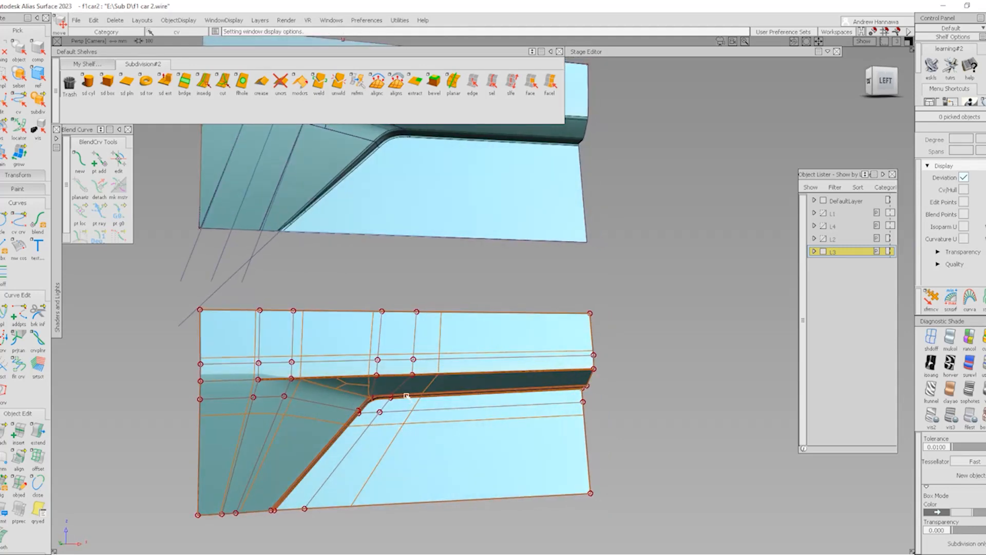
pyautogui.keyDown('alt'); pyautogui.keyDown('shift'); pyautogui.moveTo(319, 390); pyautogui.dragTo(360, 401); pyautogui.keyUp('shift'); pyautogui.keyUp('alt')
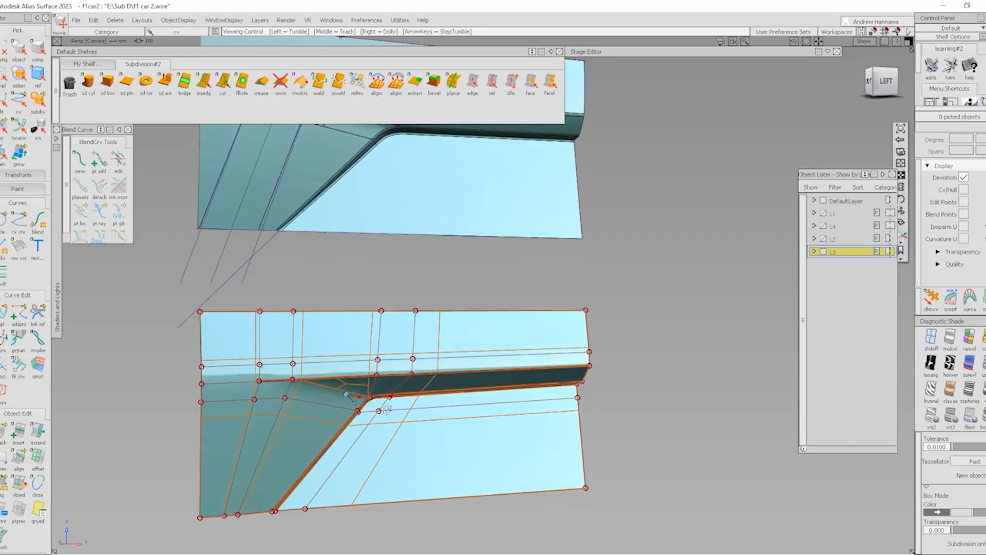
pyautogui.keyDown('alt'); pyautogui.keyDown('shift'); pyautogui.moveTo(359, 401); pyautogui.dragTo(405, 396, button='right'); pyautogui.keyUp('shift'); pyautogui.keyUp('alt')
pyautogui.keyDown('alt'); pyautogui.keyDown('shift'); pyautogui.moveTo(406, 396); pyautogui.dragTo(399, 376); pyautogui.keyUp('shift'); pyautogui.keyUp('alt')
pyautogui.keyDown('alt'); pyautogui.keyDown('shift'); pyautogui.moveTo(513, 387); pyautogui.dragTo(485, 387, button='right'); pyautogui.keyUp('shift'); pyautogui.keyUp('alt')
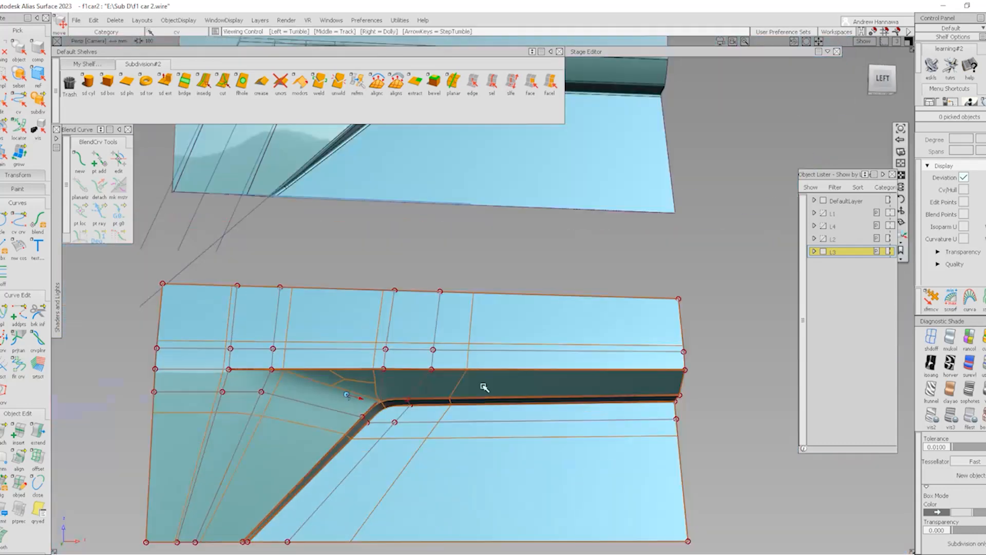
pyautogui.keyDown('alt'); pyautogui.keyDown('shift'); pyautogui.moveTo(485, 387); pyautogui.dragTo(479, 376, button='middle'); pyautogui.keyUp('shift'); pyautogui.keyUp('alt')
# - In the unsmoothed cage view, insert an edge loop along the narrow step wall just above its lower edge, around the corner
pyautogui.click(204, 82)
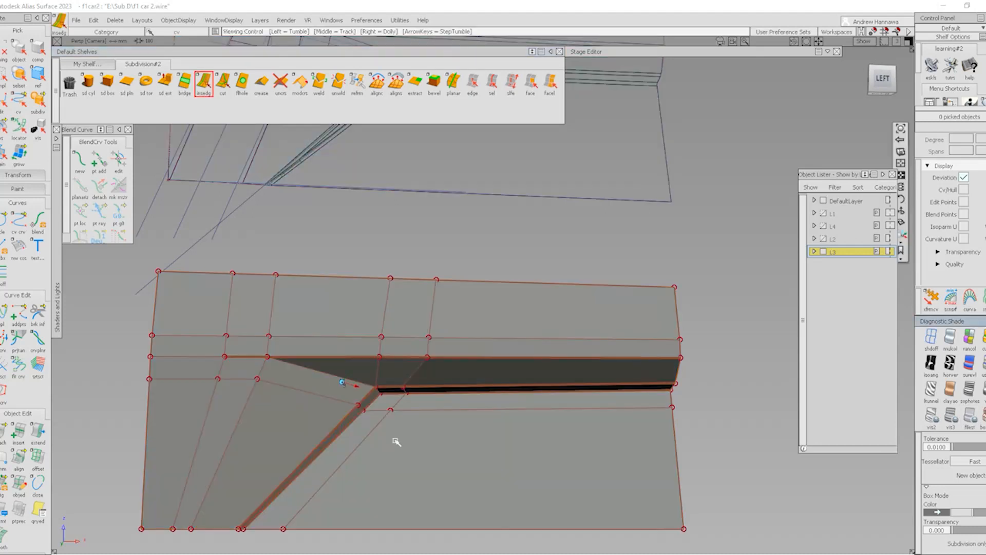
pyautogui.keyDown('alt'); pyautogui.keyDown('shift'); pyautogui.moveTo(395, 441); pyautogui.dragTo(434, 437, button='right'); pyautogui.keyUp('shift'); pyautogui.keyUp('alt')
pyautogui.keyDown('alt'); pyautogui.keyDown('shift'); pyautogui.moveTo(434, 437); pyautogui.dragTo(414, 396); pyautogui.keyUp('shift'); pyautogui.keyUp('alt')
pyautogui.keyDown('alt'); pyautogui.keyDown('shift'); pyautogui.click(434, 401); pyautogui.keyUp('shift'); pyautogui.keyUp('alt')
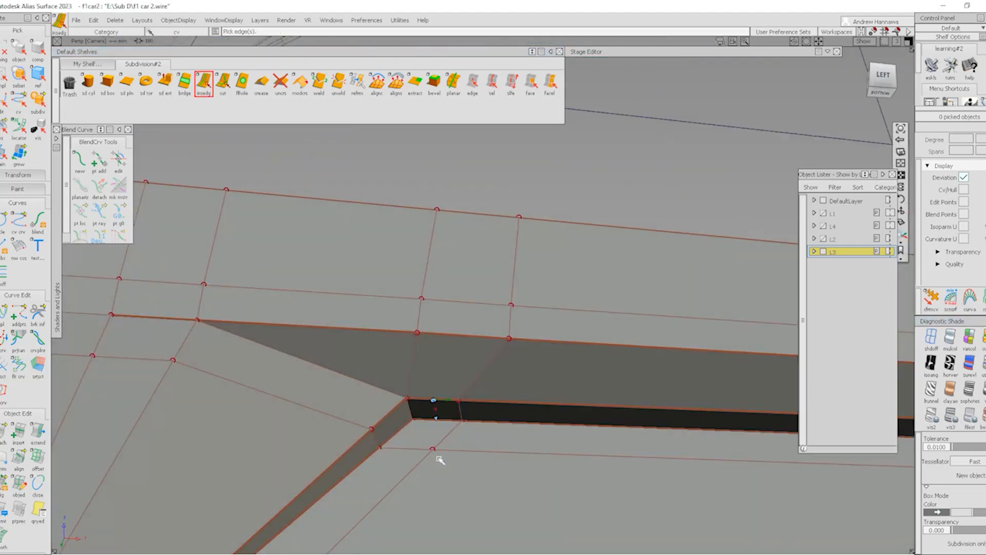
pyautogui.keyDown('alt'); pyautogui.keyDown('shift'); pyautogui.moveTo(438, 458); pyautogui.dragTo(463, 470, button='right'); pyautogui.keyUp('shift'); pyautogui.keyUp('alt')
pyautogui.keyDown('alt'); pyautogui.keyDown('shift'); pyautogui.moveTo(411, 477); pyautogui.dragTo(410, 427, button='middle'); pyautogui.keyUp('shift'); pyautogui.keyUp('alt')
pyautogui.keyDown('alt'); pyautogui.keyDown('shift'); pyautogui.moveTo(410, 427); pyautogui.dragTo(399, 386); pyautogui.keyUp('shift'); pyautogui.keyUp('alt')
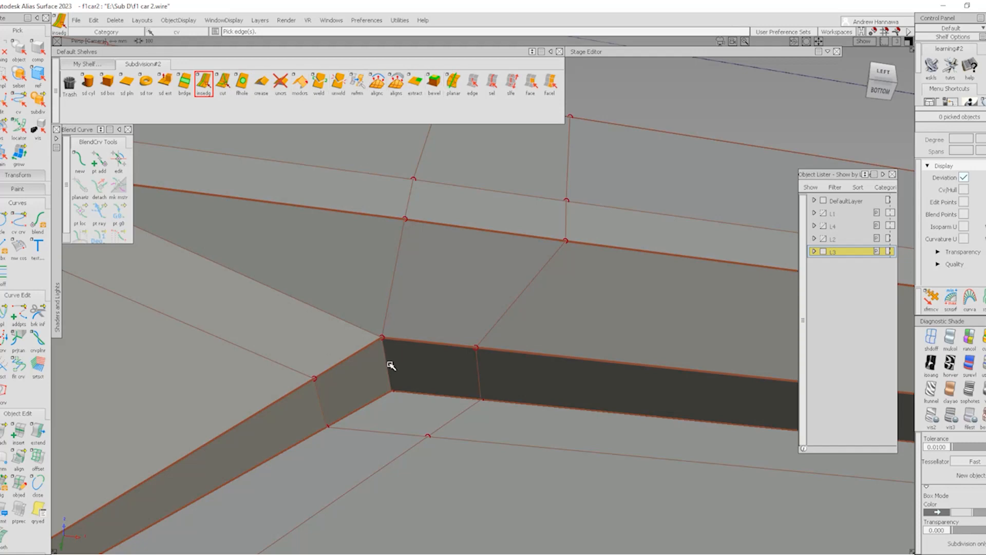
pyautogui.click(388, 380)
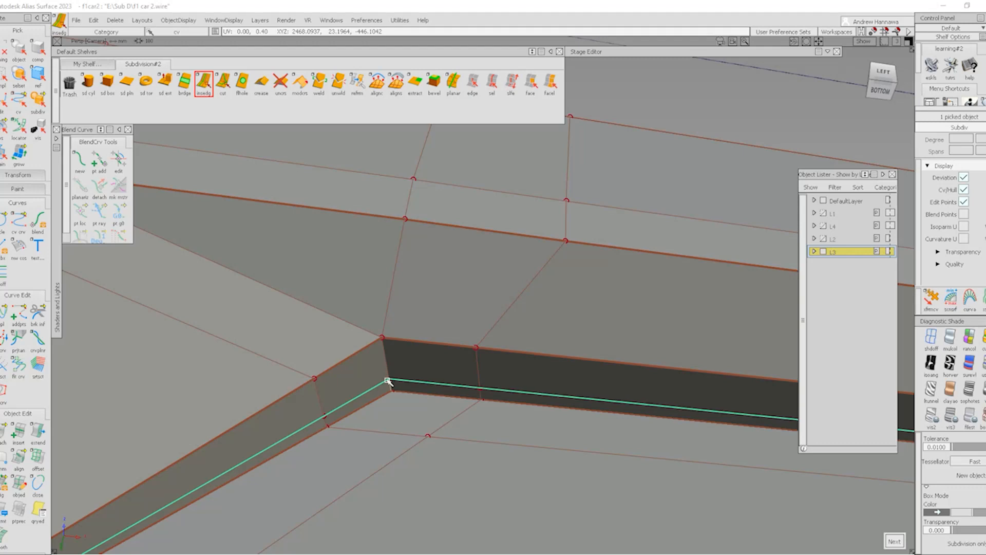
pyautogui.press('space')
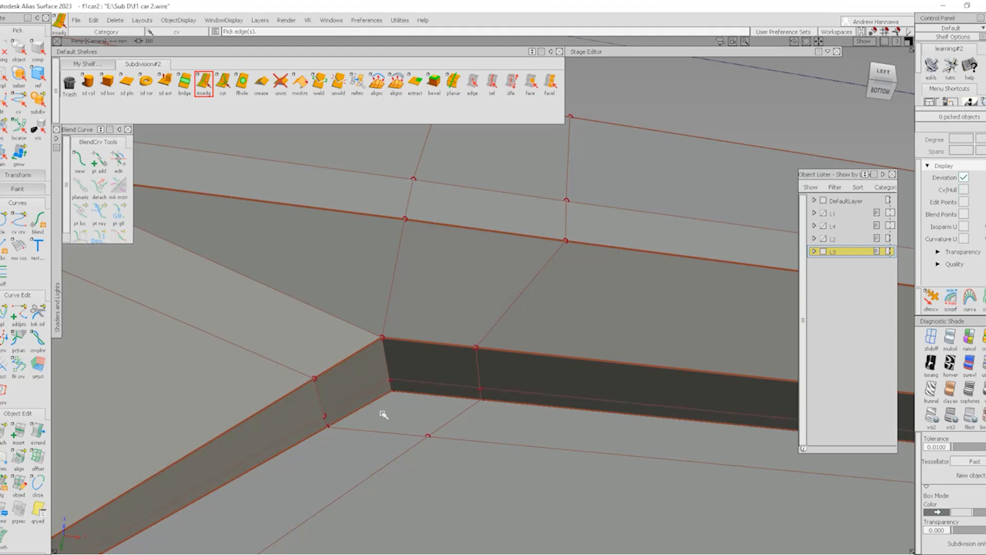
# - Insert two edge loops on the lower panel face, one close to the step's diagonal lower edge and one close to its straight part
pyautogui.click(341, 427)
pyautogui.press('space')
pyautogui.click(466, 409)
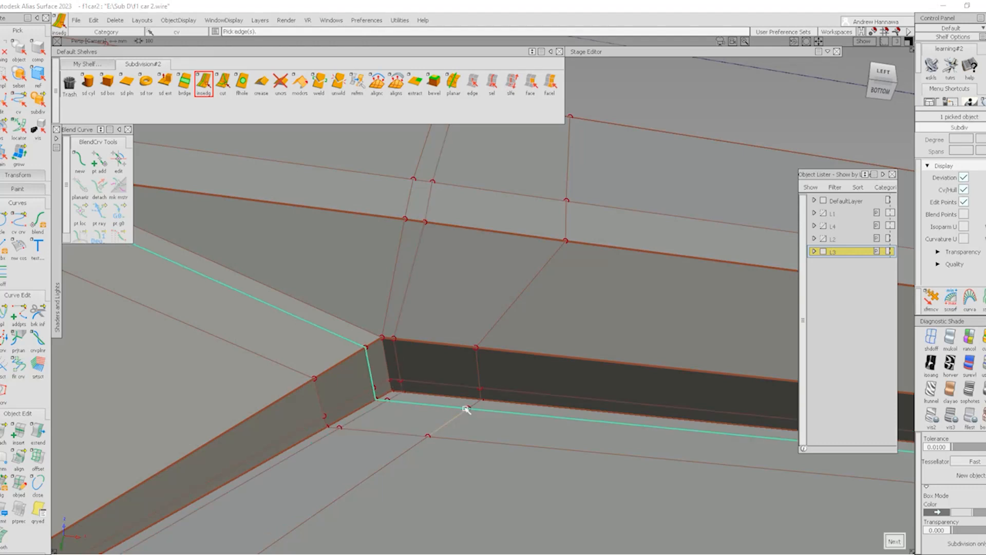
pyautogui.press('space')
# - Cut an edge joining the step's lower corner vertex to the nearby intersection of the two new loops
pyautogui.click(223, 82)
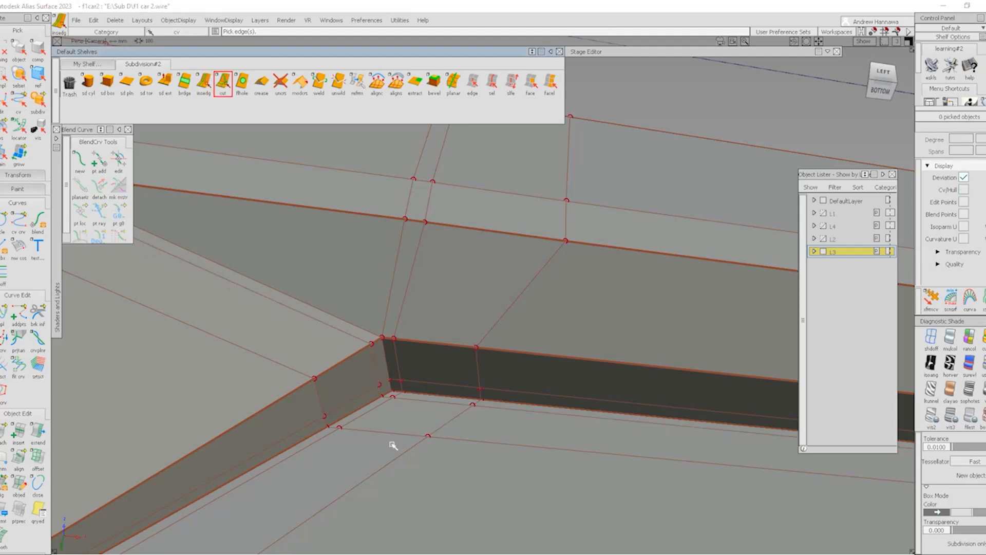
pyautogui.scroll(3, 390, 397)
pyautogui.click(401, 390)
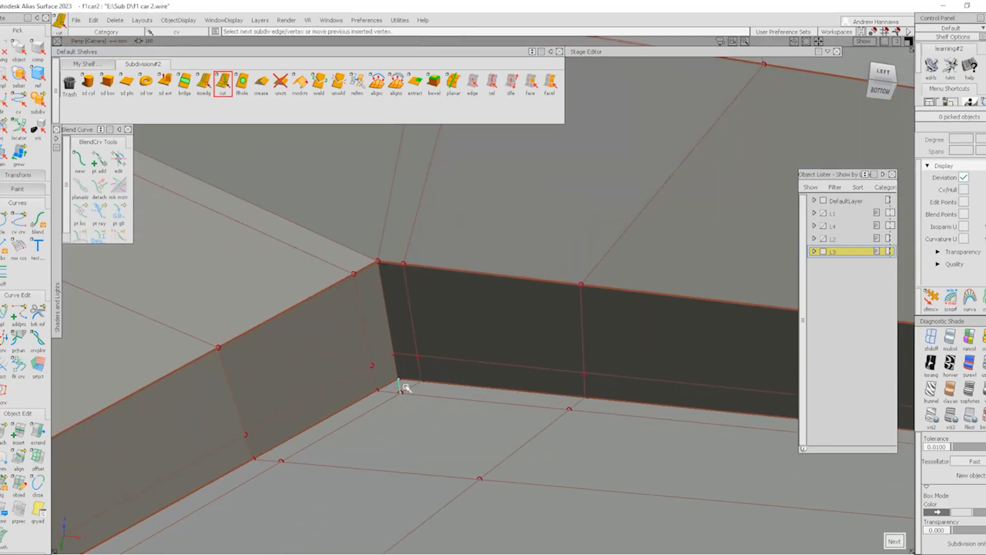
pyautogui.press('space')
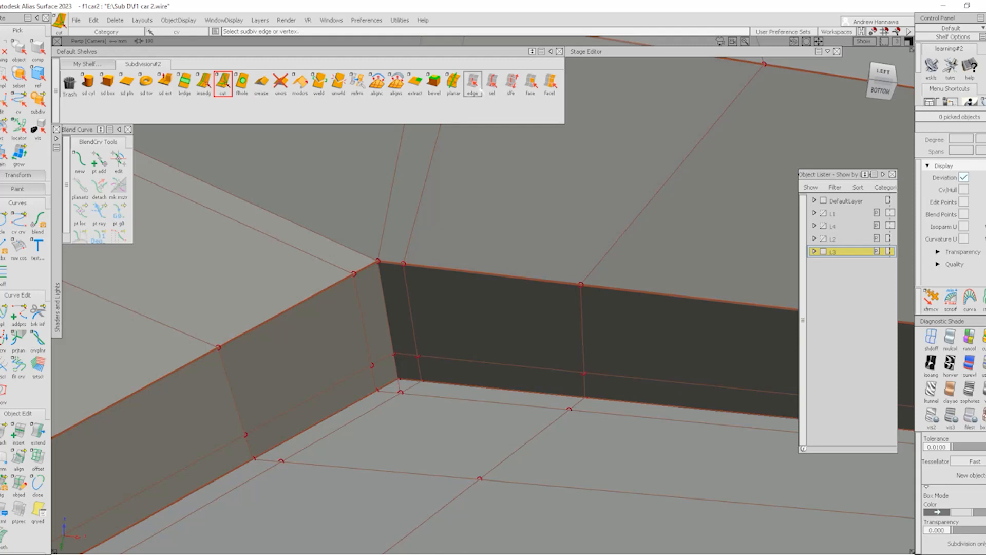
# - Delete the surplus edge runs on both sides of the corner that climb the step wall and continue across the panel
pyautogui.click(492, 82)
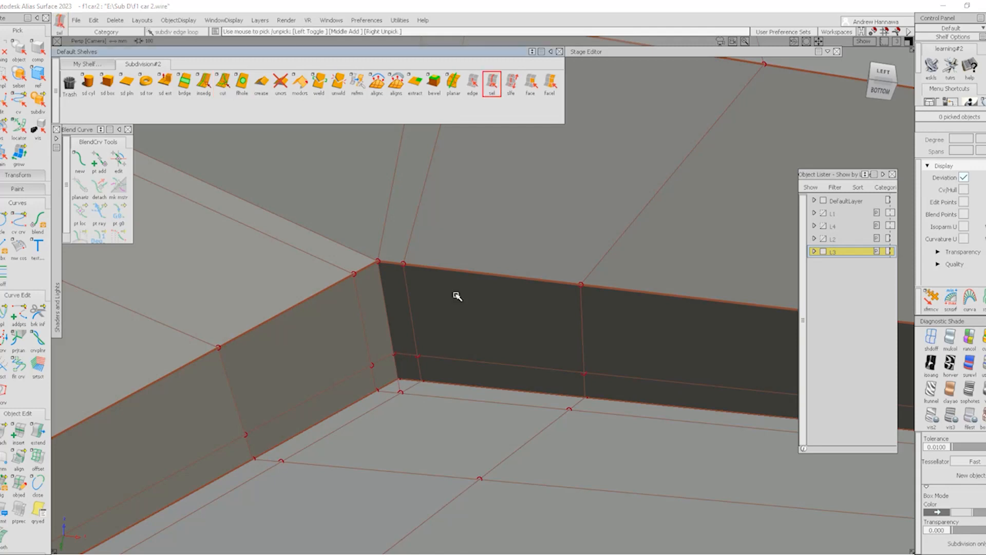
pyautogui.click(410, 305)
pyautogui.click(359, 334)
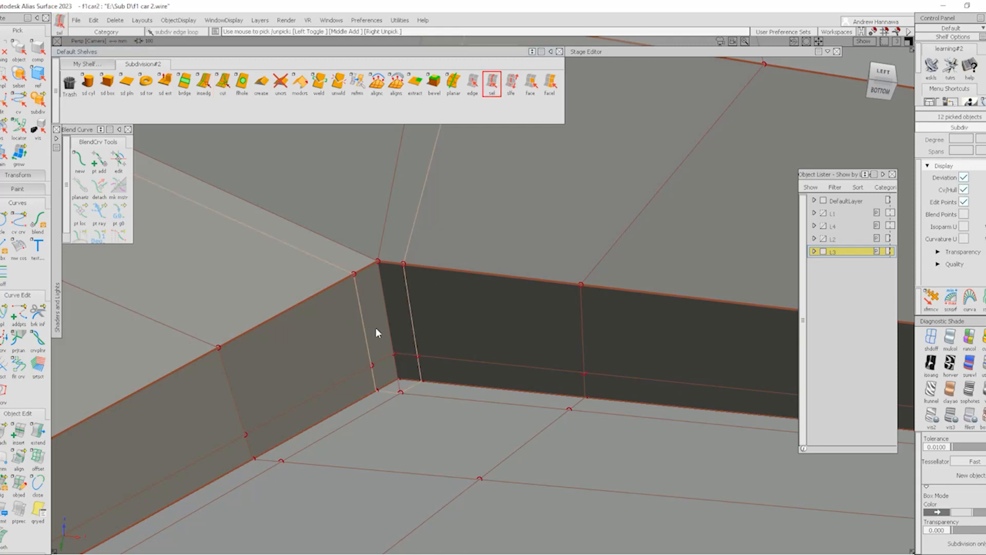
pyautogui.press('Delete')
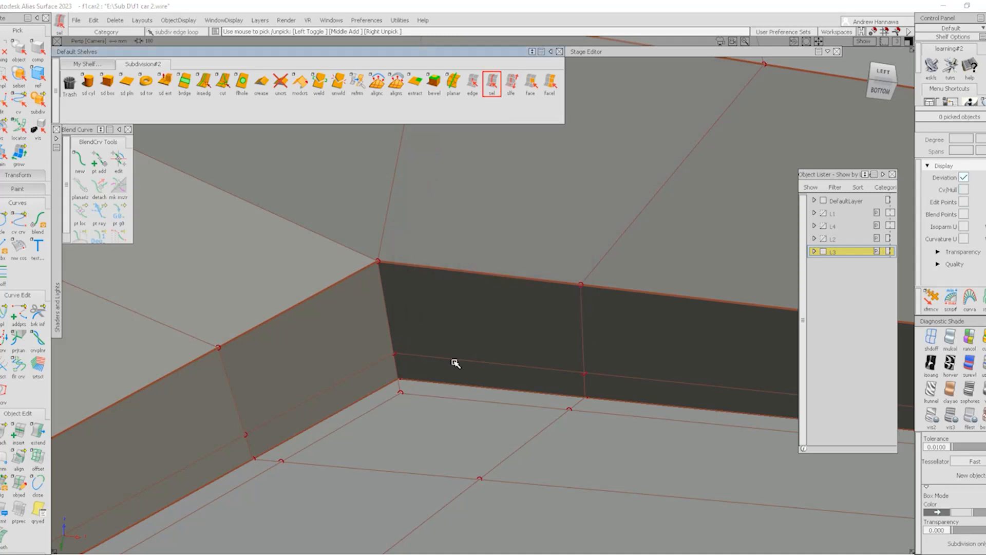
# - Remove the crease from the step's lower edge loop and check the softened edge around the corner in the smoothed view
pyautogui.click(452, 374)
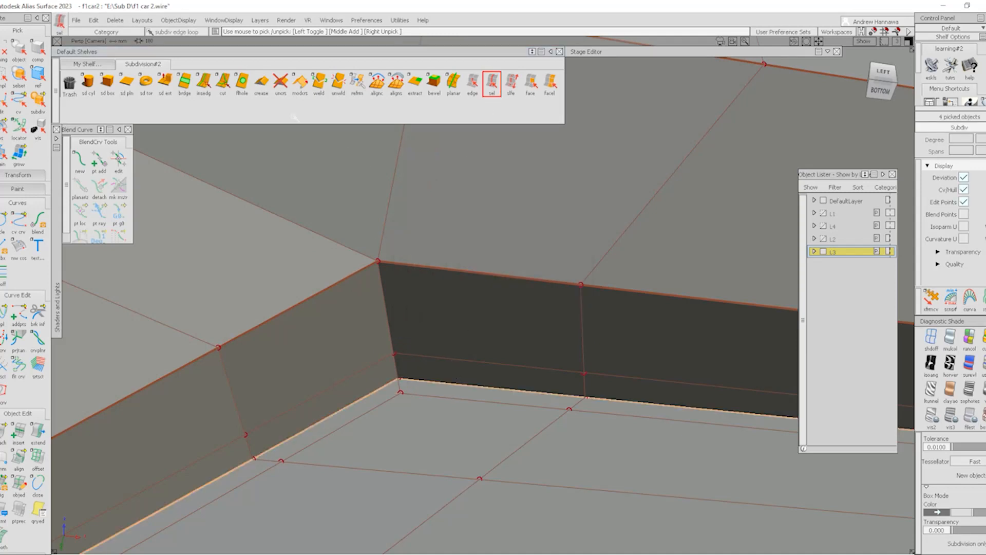
pyautogui.click(282, 85)
pyautogui.hotkey('ctrl', 'b')
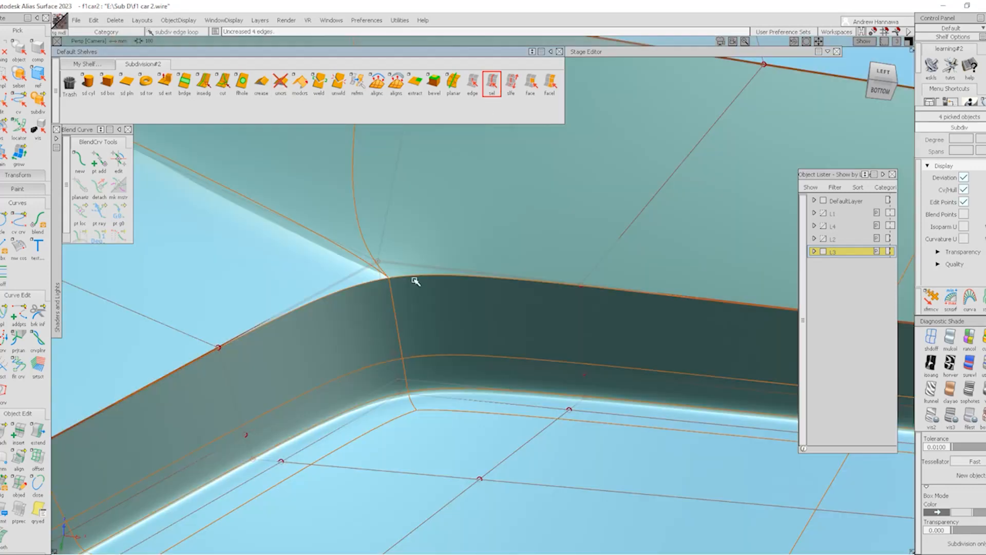
pyautogui.keyDown('alt'); pyautogui.keyDown('shift'); pyautogui.moveTo(414, 283); pyautogui.dragTo(449, 431); pyautogui.keyUp('shift'); pyautogui.keyUp('alt')
pyautogui.keyDown('alt'); pyautogui.keyDown('shift'); pyautogui.moveTo(449, 432); pyautogui.dragTo(472, 418, button='right'); pyautogui.keyUp('shift'); pyautogui.keyUp('alt')
pyautogui.keyDown('alt'); pyautogui.keyDown('shift'); pyautogui.moveTo(472, 419); pyautogui.dragTo(469, 341, button='middle'); pyautogui.keyUp('shift'); pyautogui.keyUp('alt')
pyautogui.keyDown('alt'); pyautogui.keyDown('shift'); pyautogui.moveTo(469, 341); pyautogui.dragTo(366, 326); pyautogui.keyUp('shift'); pyautogui.keyUp('alt')
pyautogui.hotkey('ctrl', 'b')
pyautogui.keyDown('alt'); pyautogui.keyDown('shift'); pyautogui.moveTo(367, 326); pyautogui.dragTo(412, 368, button='right'); pyautogui.keyUp('shift'); pyautogui.keyUp('alt')
pyautogui.keyDown('alt'); pyautogui.keyDown('shift'); pyautogui.moveTo(412, 368); pyautogui.dragTo(396, 337); pyautogui.keyUp('shift'); pyautogui.keyUp('alt')
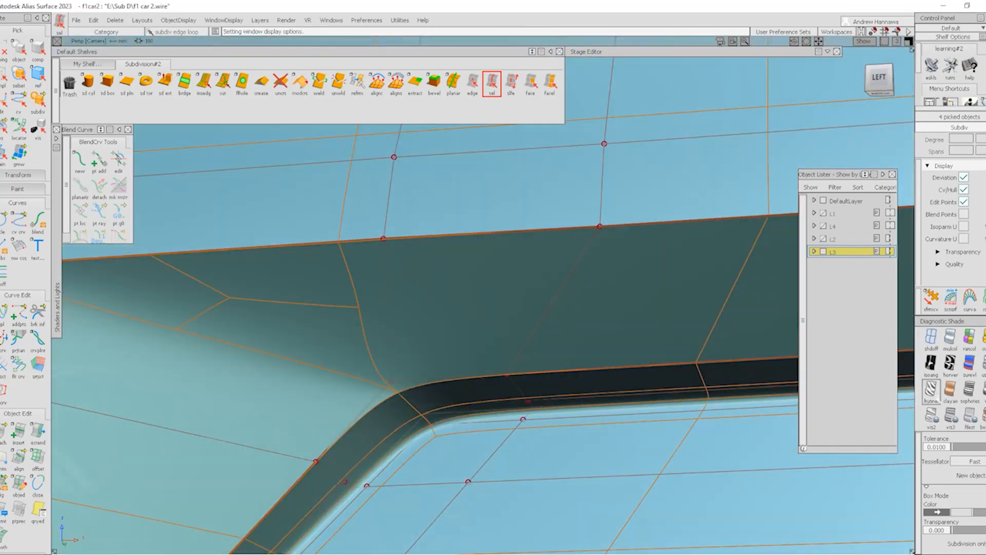
# - Back in the cage view, insert edge loops just above and below the step's upper creased edge along its straight and diagonal parts
pyautogui.click(983, 419)
pyautogui.keyDown('alt'); pyautogui.keyDown('shift'); pyautogui.moveTo(520, 428); pyautogui.dragTo(447, 337); pyautogui.keyUp('shift'); pyautogui.keyUp('alt')
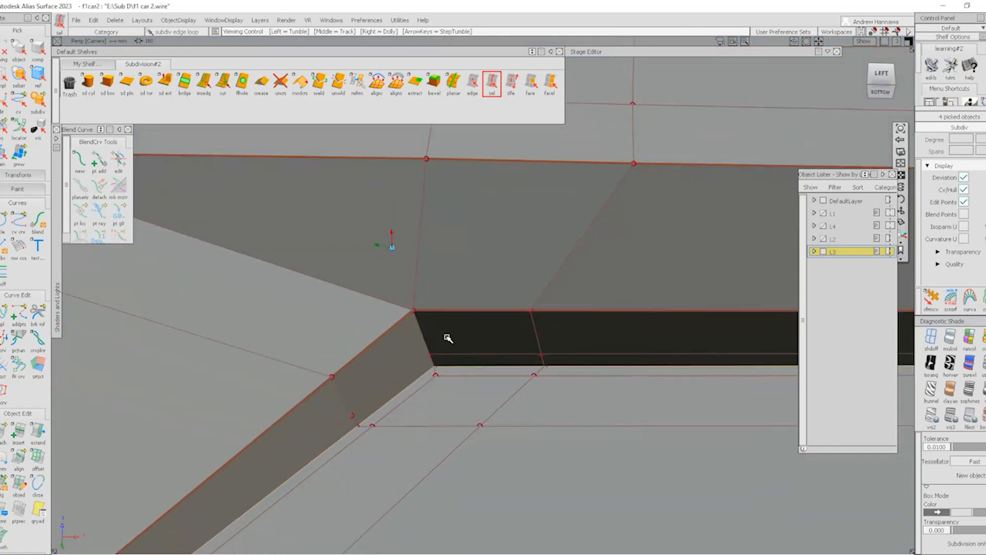
pyautogui.click(208, 85)
pyautogui.keyDown('alt'); pyautogui.keyDown('shift'); pyautogui.moveTo(350, 303); pyautogui.dragTo(356, 282); pyautogui.keyUp('shift'); pyautogui.keyUp('alt')
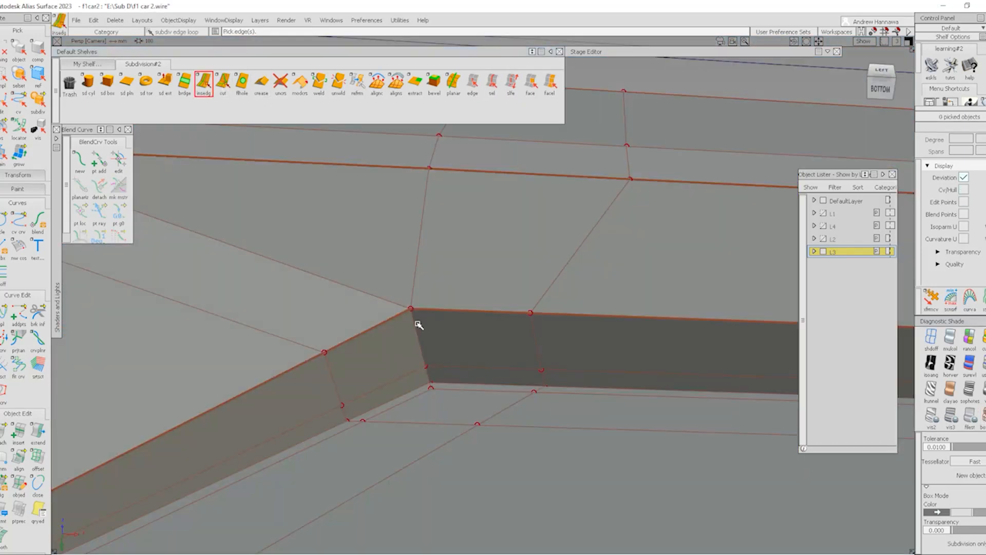
pyautogui.moveTo(413, 320)
pyautogui.mouseDown()
pyautogui.moveTo(394, 304)
pyautogui.moveTo(412, 300)
pyautogui.moveTo(404, 306)
pyautogui.mouseUp()
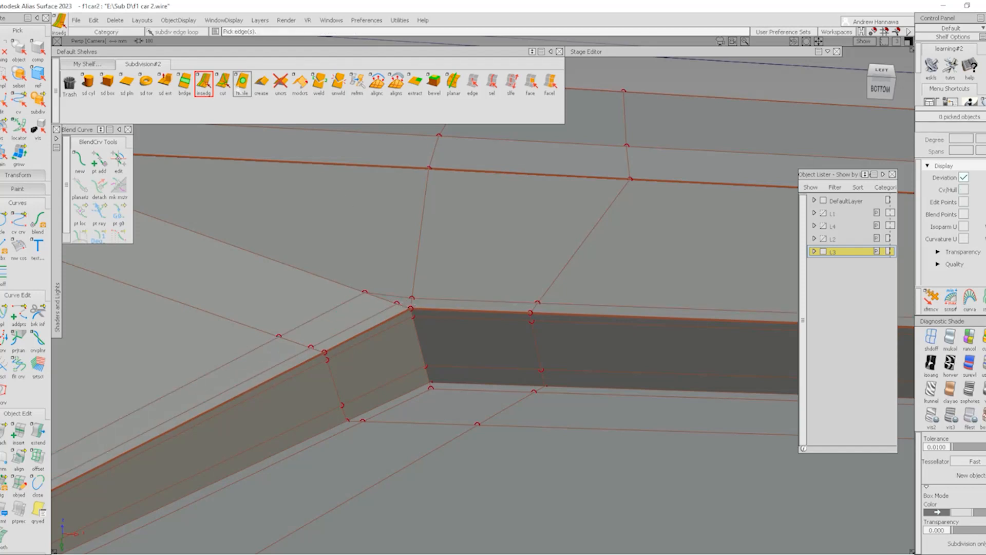
# - Cut an edge connecting the new loops above the upper corner and delete the surplus diagonal loop further out on the panel
pyautogui.click(225, 83)
pyautogui.click(397, 302)
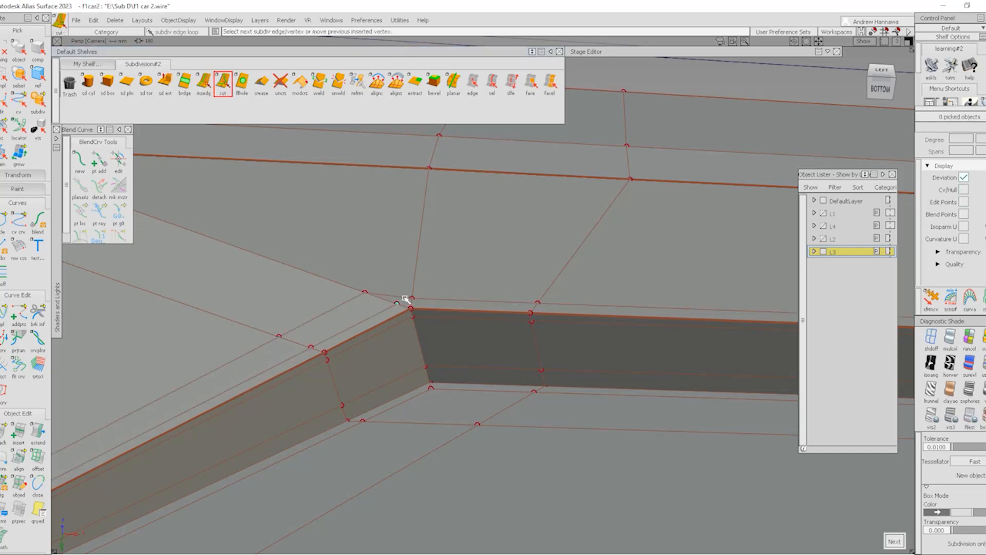
pyautogui.click(412, 298)
pyautogui.click(492, 82)
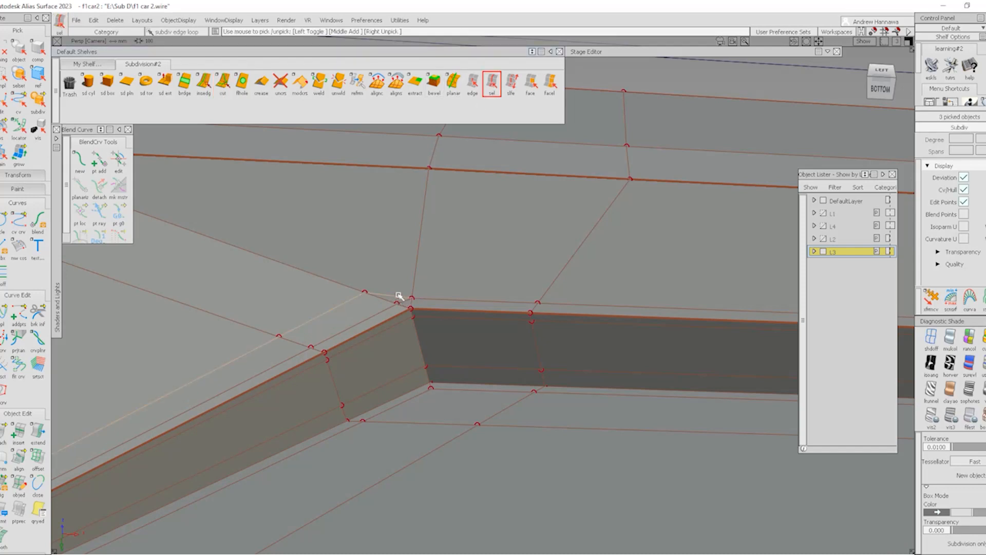
pyautogui.keyDown('alt'); pyautogui.keyDown('shift'); pyautogui.moveTo(412, 315); pyautogui.dragTo(421, 348); pyautogui.keyUp('shift'); pyautogui.keyUp('alt')
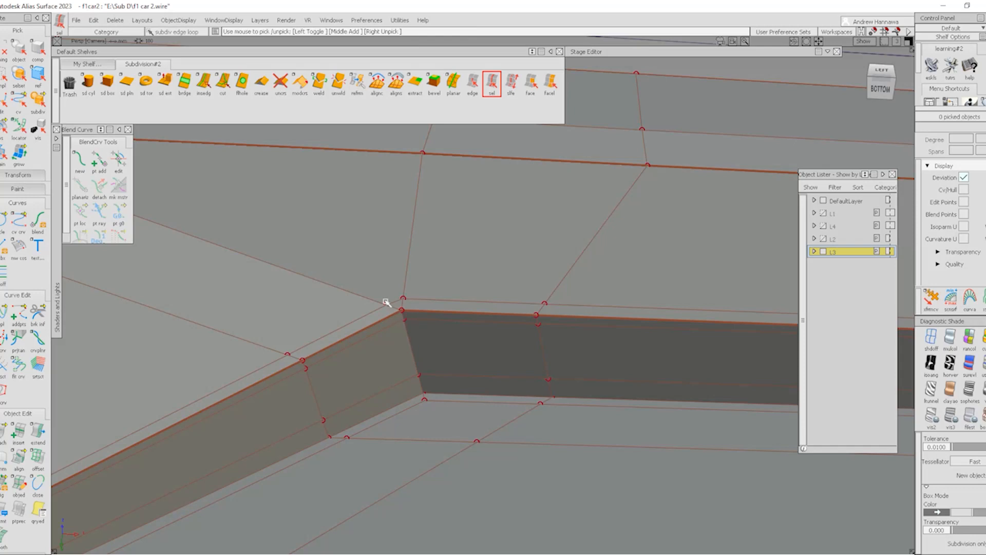
# - Cut an edge from the new loop vertex beside the corner up to the wall's upper crease and delete the old edge beside it
pyautogui.click(223, 83)
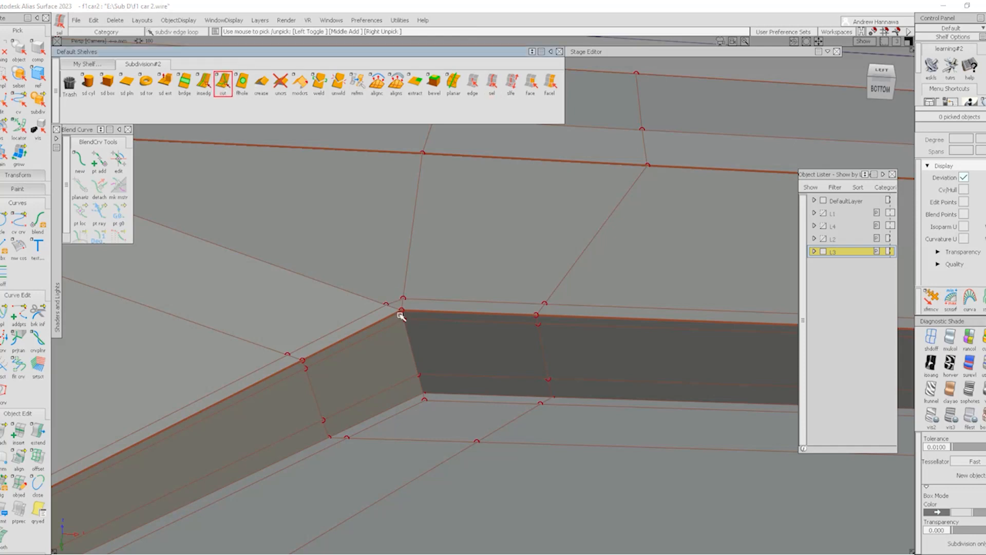
pyautogui.click(384, 302)
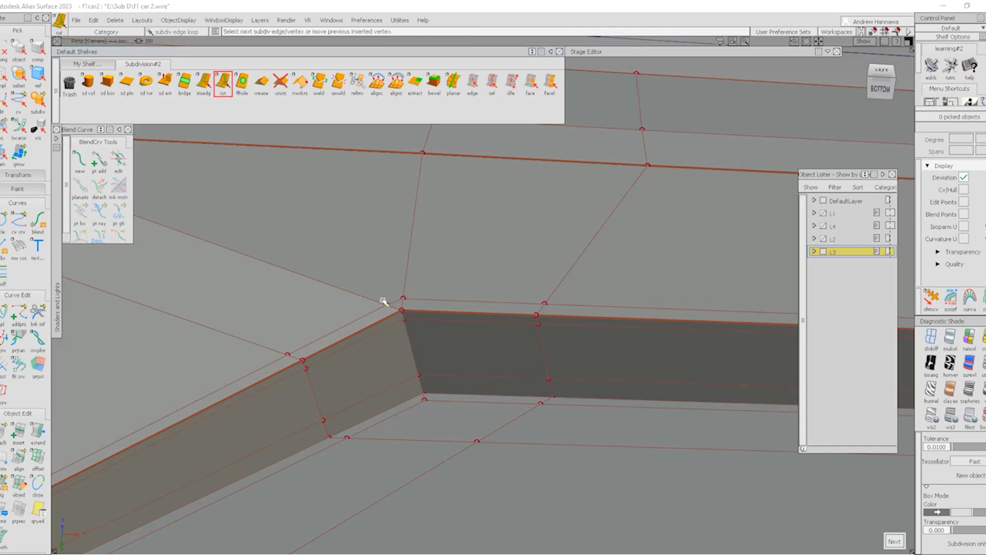
pyautogui.click(418, 157)
pyautogui.click(492, 83)
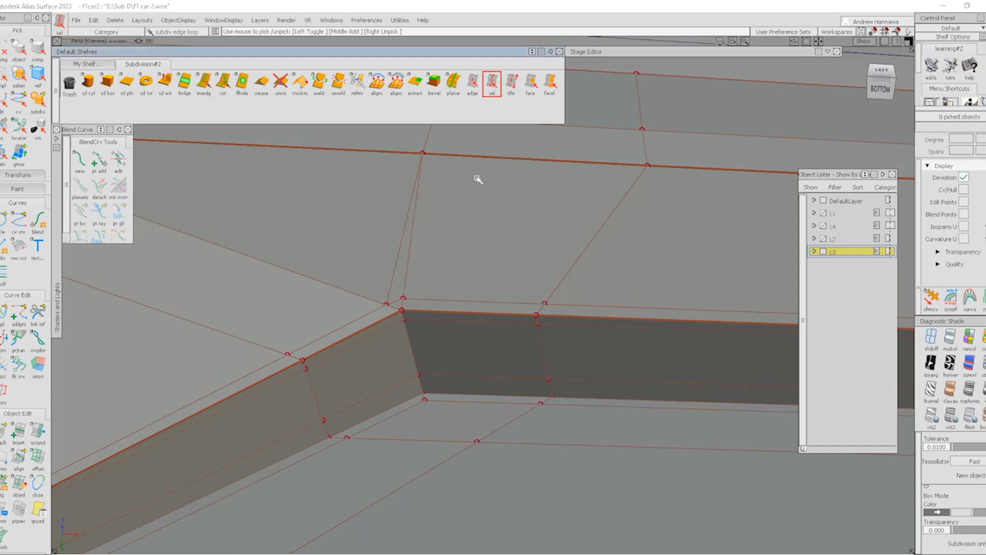
pyautogui.click(411, 264)
pyautogui.press('Delete')
pyautogui.click(437, 316)
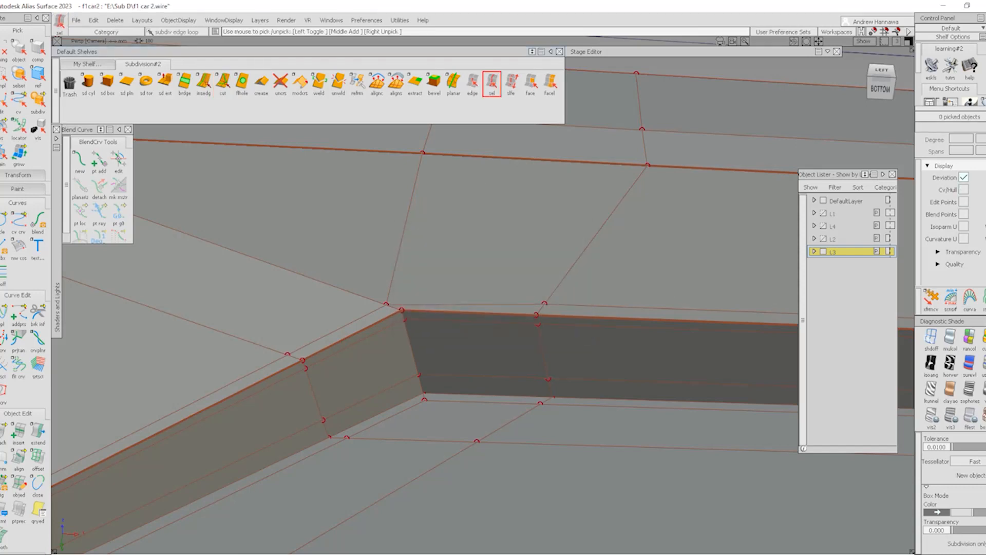
# - Move the CV beside the step's upper corner up and slightly right so the offset loop bends evenly around the corner
pyautogui.click(386, 306)
pyautogui.keyDown('ctrl'); pyautogui.keyDown('shift'); pyautogui.moveTo(390, 304); pyautogui.dragTo(391, 281); pyautogui.keyUp('shift'); pyautogui.keyUp('ctrl')
pyautogui.moveTo(467, 257); pyautogui.dragTo(483, 256, button='right')
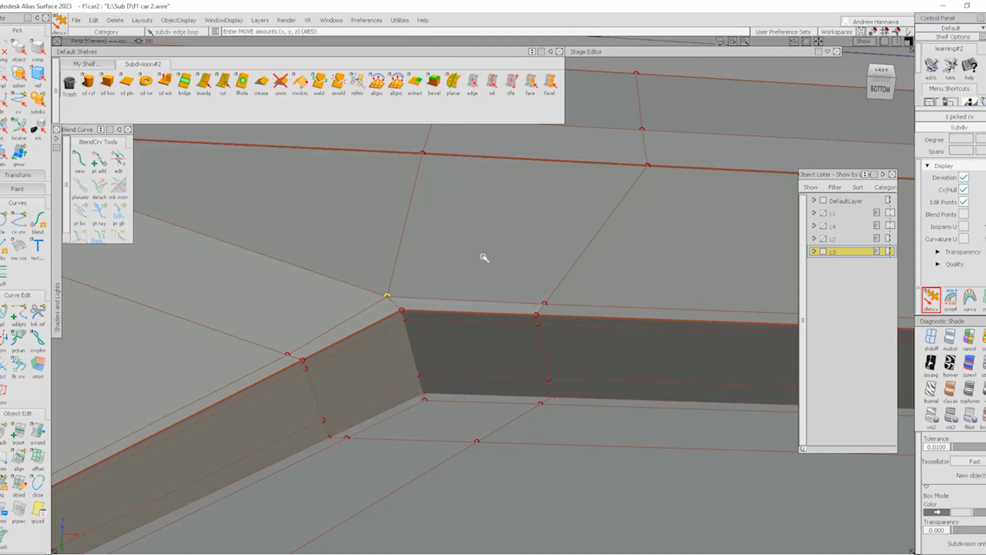
pyautogui.moveTo(442, 267); pyautogui.dragTo(458, 272, button='middle')
pyautogui.moveTo(431, 287); pyautogui.dragTo(448, 289)
pyautogui.keyDown('ctrl'); pyautogui.keyDown('shift'); pyautogui.moveTo(414, 345); pyautogui.dragTo(430, 268); pyautogui.keyUp('shift'); pyautogui.keyUp('ctrl')
# - Remove the crease from the step's upper edge loop and hide the model lines on the smoothed panel
pyautogui.click(491, 83)
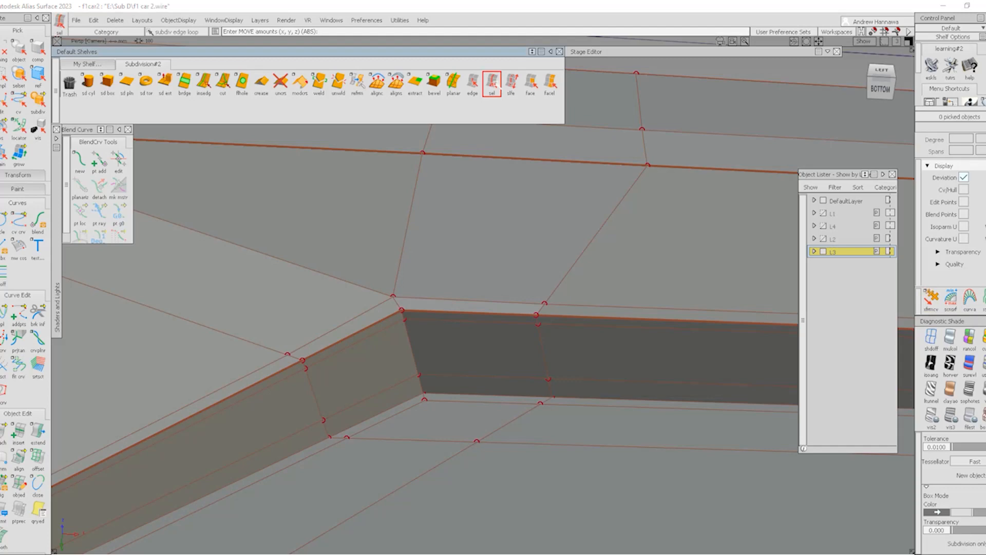
pyautogui.click(432, 313)
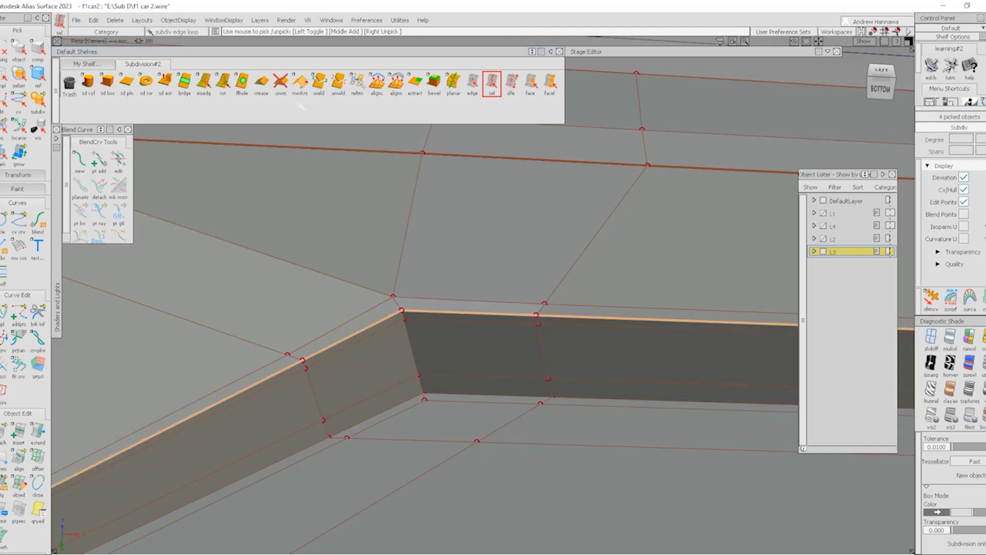
pyautogui.click(280, 83)
pyautogui.keyDown('ctrl'); pyautogui.keyDown('shift'); pyautogui.moveTo(356, 380); pyautogui.dragTo(371, 315); pyautogui.keyUp('shift'); pyautogui.keyUp('ctrl')
pyautogui.hotkey('ctrl', 'b')
# - Compare the softened step edges and corner with the original surface model above from several angles
pyautogui.moveTo(489, 311)
pyautogui.keyDown('alt'); pyautogui.keyDown('shift'); pyautogui.mouseDown()
pyautogui.moveTo(461, 310)
pyautogui.moveTo(516, 369)
pyautogui.mouseUp(); pyautogui.keyUp('shift'); pyautogui.keyUp('alt')
pyautogui.keyDown('alt'); pyautogui.keyDown('shift'); pyautogui.moveTo(515, 369); pyautogui.dragTo(542, 328, button='right'); pyautogui.keyUp('shift'); pyautogui.keyUp('alt')
pyautogui.keyDown('alt'); pyautogui.keyDown('shift'); pyautogui.moveTo(542, 328); pyautogui.dragTo(541, 421); pyautogui.keyUp('shift'); pyautogui.keyUp('alt')
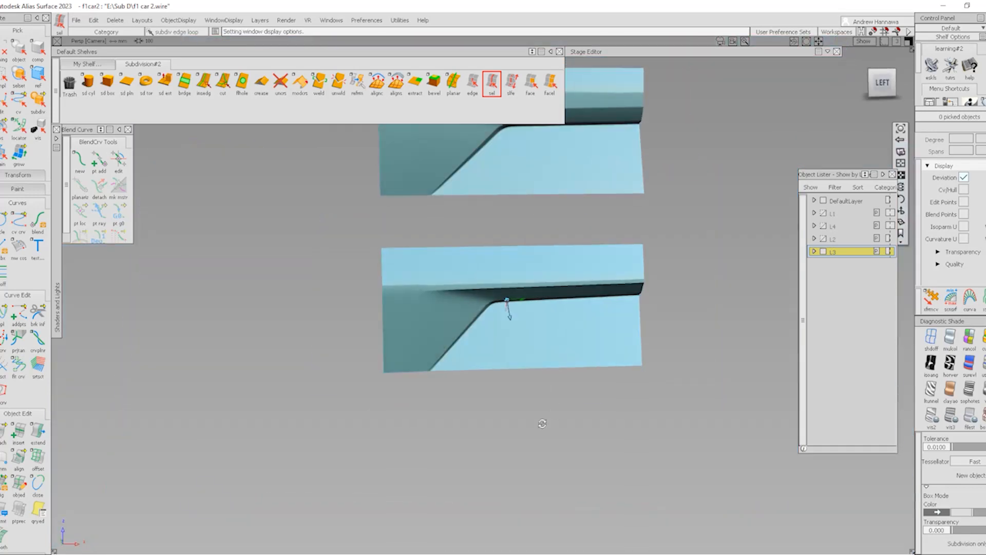
pyautogui.keyDown('alt'); pyautogui.keyDown('shift'); pyautogui.moveTo(529, 338); pyautogui.dragTo(456, 414, button='middle'); pyautogui.keyUp('shift'); pyautogui.keyUp('alt')
pyautogui.keyDown('alt'); pyautogui.keyDown('shift'); pyautogui.click(423, 382); pyautogui.keyUp('shift'); pyautogui.keyUp('alt')
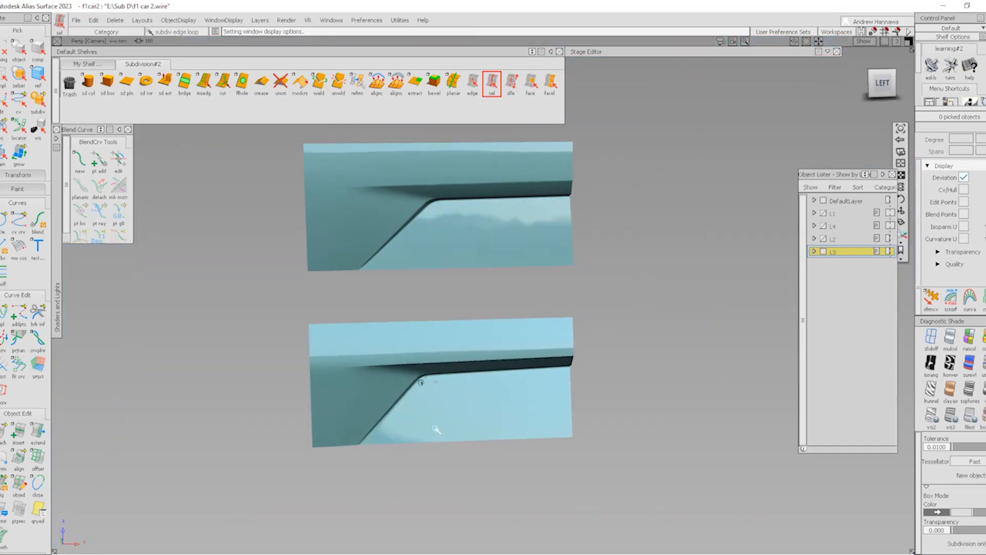
pyautogui.keyDown('alt'); pyautogui.keyDown('shift'); pyautogui.moveTo(436, 430); pyautogui.dragTo(462, 430, button='right'); pyautogui.keyUp('shift'); pyautogui.keyUp('alt')
pyautogui.keyDown('alt'); pyautogui.keyDown('shift'); pyautogui.moveTo(462, 430); pyautogui.dragTo(465, 450); pyautogui.keyUp('shift'); pyautogui.keyUp('alt')
# - Insert an edge loop across the recess wall just below its upper crease, starting at the wall's inner end
pyautogui.hotkey('ctrl', 'b')
pyautogui.keyDown('alt'); pyautogui.keyDown('shift'); pyautogui.click(372, 363); pyautogui.keyUp('shift'); pyautogui.keyUp('alt')
pyautogui.moveTo(372, 363)
pyautogui.keyDown('alt'); pyautogui.keyDown('shift'); pyautogui.mouseDown(button='right')
pyautogui.moveTo(421, 377)
pyautogui.moveTo(418, 405)
pyautogui.mouseUp(button='right'); pyautogui.keyUp('shift'); pyautogui.keyUp('alt')
pyautogui.click(984, 417)
pyautogui.keyDown('alt'); pyautogui.keyDown('shift'); pyautogui.moveTo(419, 404); pyautogui.dragTo(568, 375); pyautogui.keyUp('shift'); pyautogui.keyUp('alt')
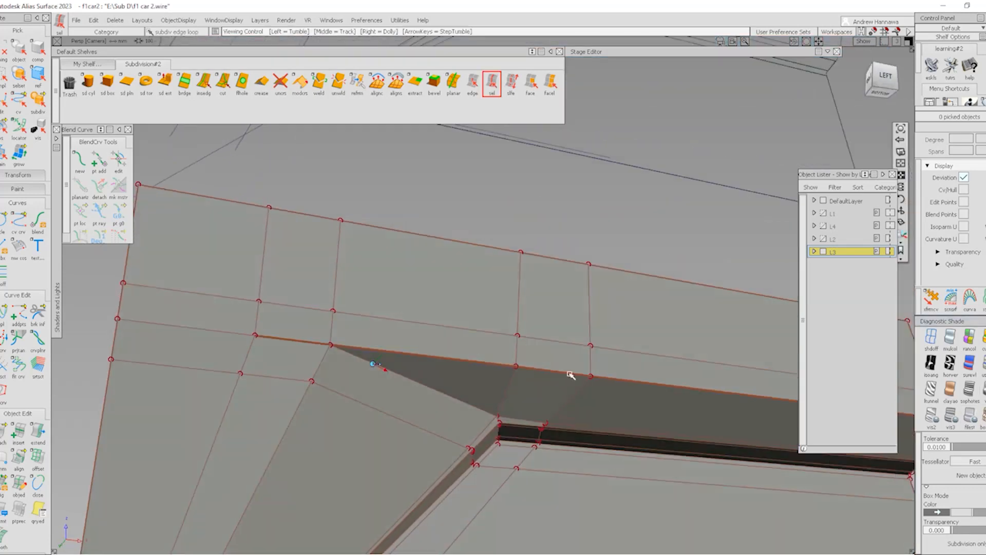
pyautogui.keyDown('alt'); pyautogui.keyDown('shift'); pyautogui.moveTo(568, 374); pyautogui.dragTo(451, 350, button='middle'); pyautogui.keyUp('shift'); pyautogui.keyUp('alt')
pyautogui.keyDown('alt'); pyautogui.keyDown('shift'); pyautogui.moveTo(252, 355); pyautogui.dragTo(403, 386, button='middle'); pyautogui.keyUp('shift'); pyautogui.keyUp('alt')
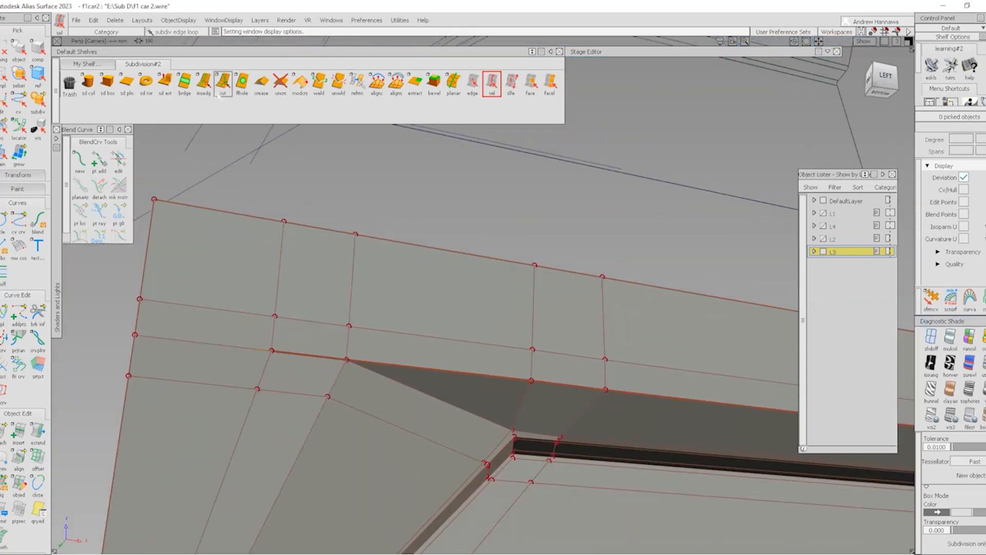
pyautogui.click(204, 82)
pyautogui.click(530, 391)
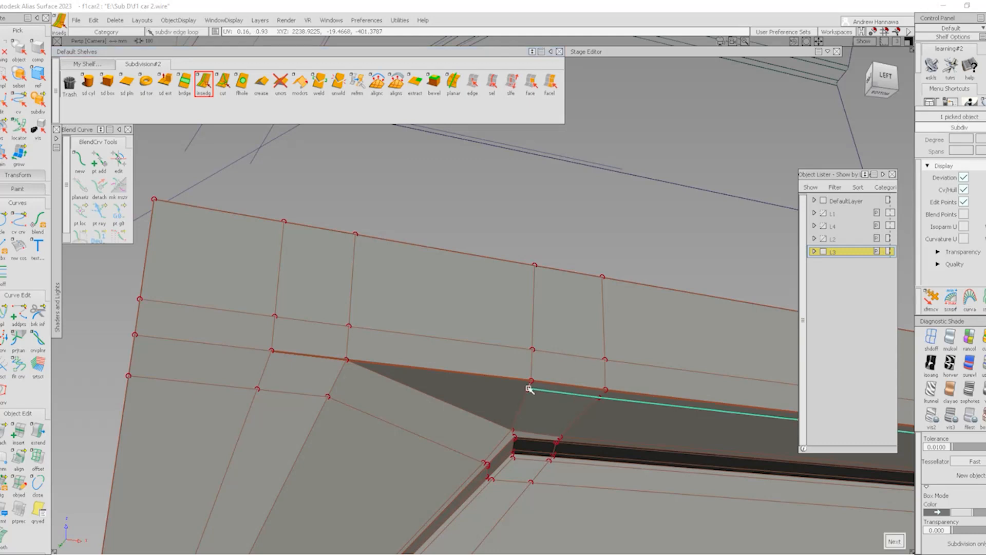
pyautogui.moveTo(532, 386); pyautogui.dragTo(533, 385)
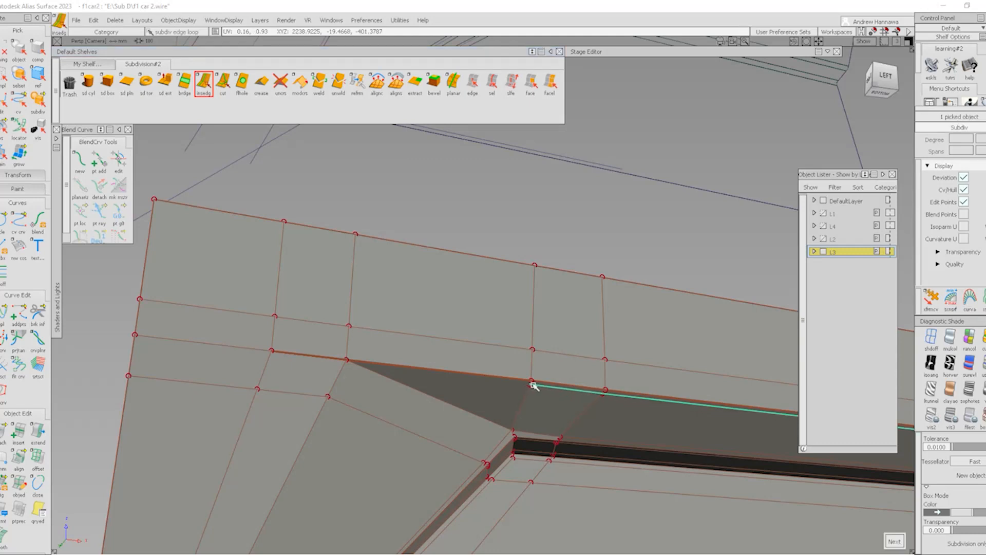
pyautogui.press('space')
# - Cut the new lower support loop onward past the wall's pointed tip to the far end vertex of the crease
pyautogui.keyDown('alt'); pyautogui.keyDown('shift'); pyautogui.moveTo(388, 379); pyautogui.dragTo(457, 414, button='right'); pyautogui.keyUp('shift'); pyautogui.keyUp('alt')
pyautogui.keyDown('alt'); pyautogui.keyDown('shift'); pyautogui.moveTo(457, 414); pyautogui.dragTo(412, 348); pyautogui.keyUp('shift'); pyautogui.keyUp('alt')
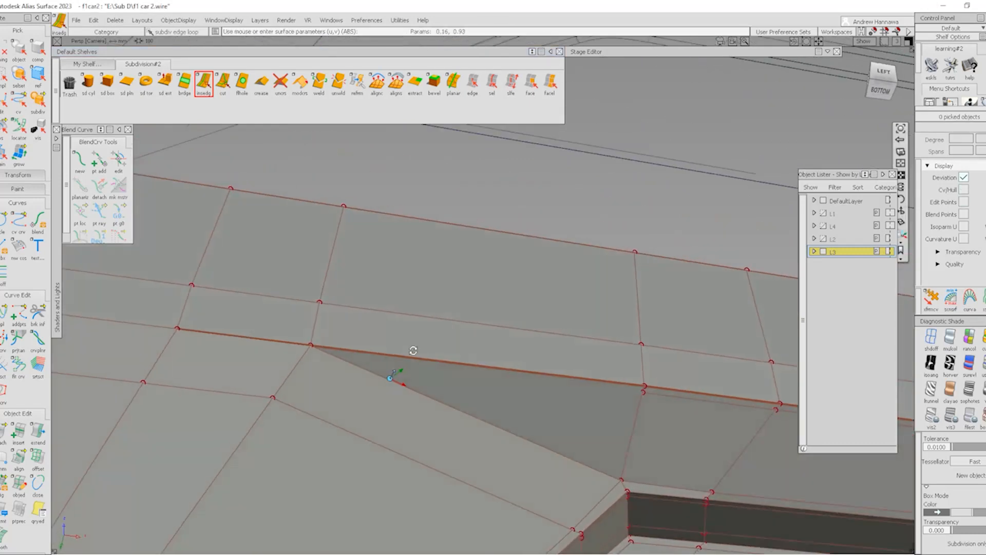
pyautogui.click(220, 84)
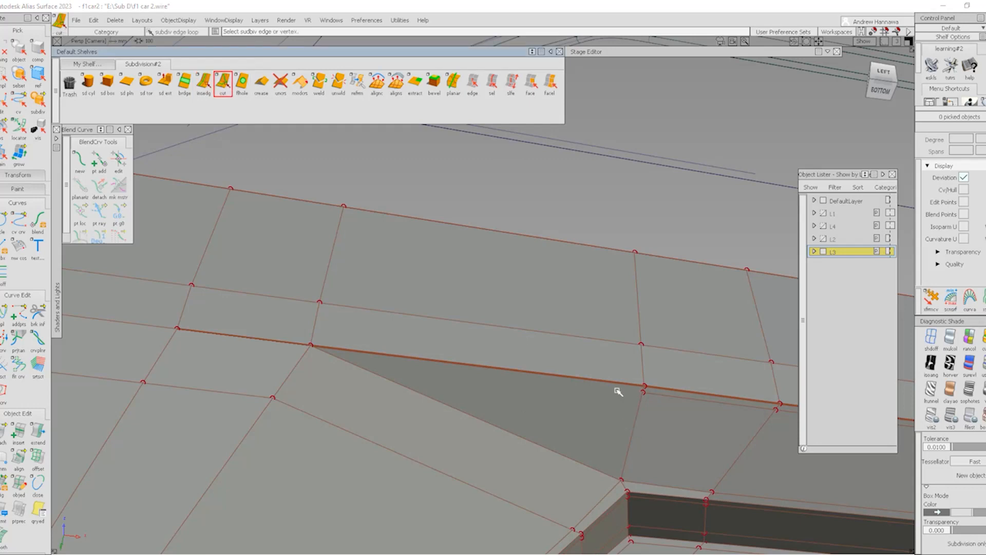
pyautogui.click(642, 392)
pyautogui.click(331, 355)
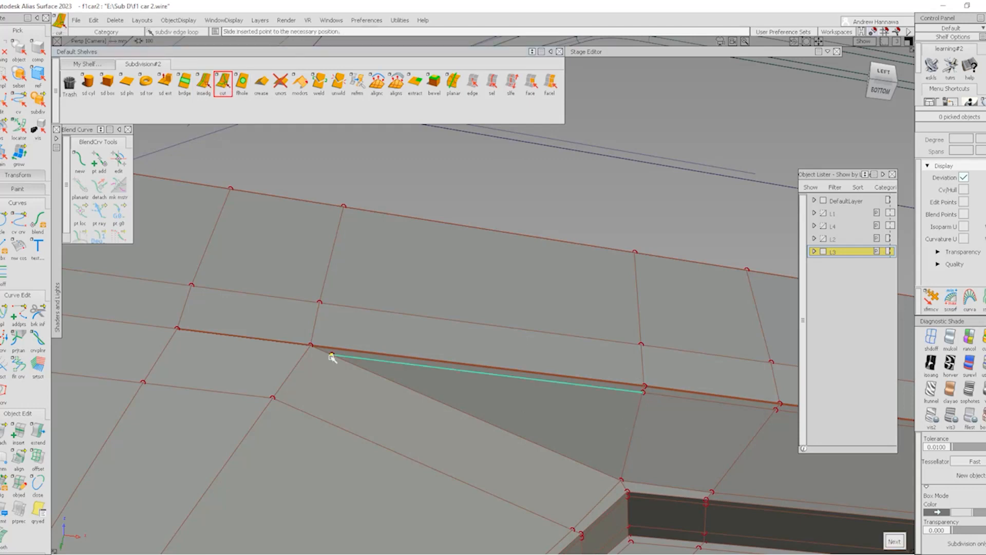
pyautogui.moveTo(310, 355); pyautogui.dragTo(307, 352)
pyautogui.click(176, 329)
pyautogui.press('space')
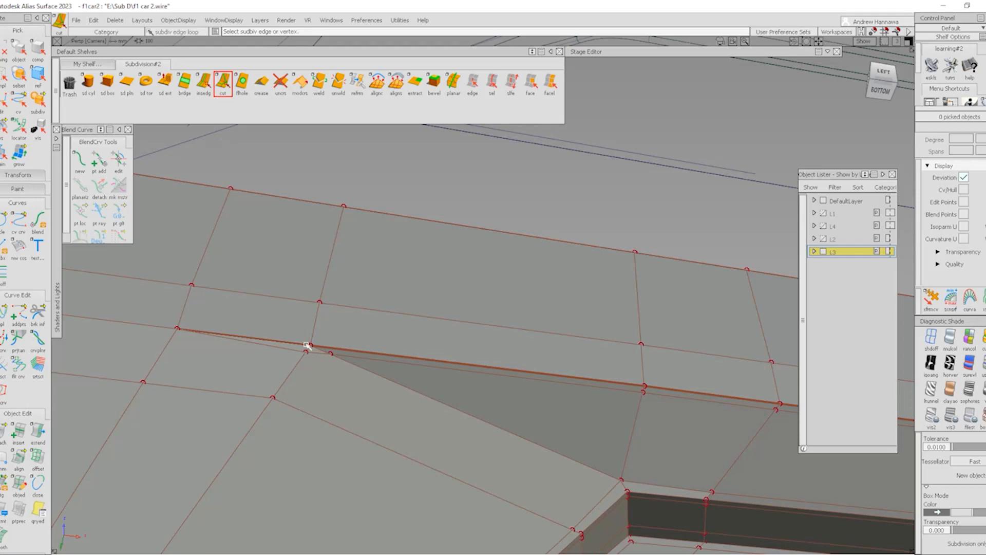
# - Cut an edge from the new vertex below the wall's pointed tip to the recess corner and delete the old edge beside it
pyautogui.click(307, 352)
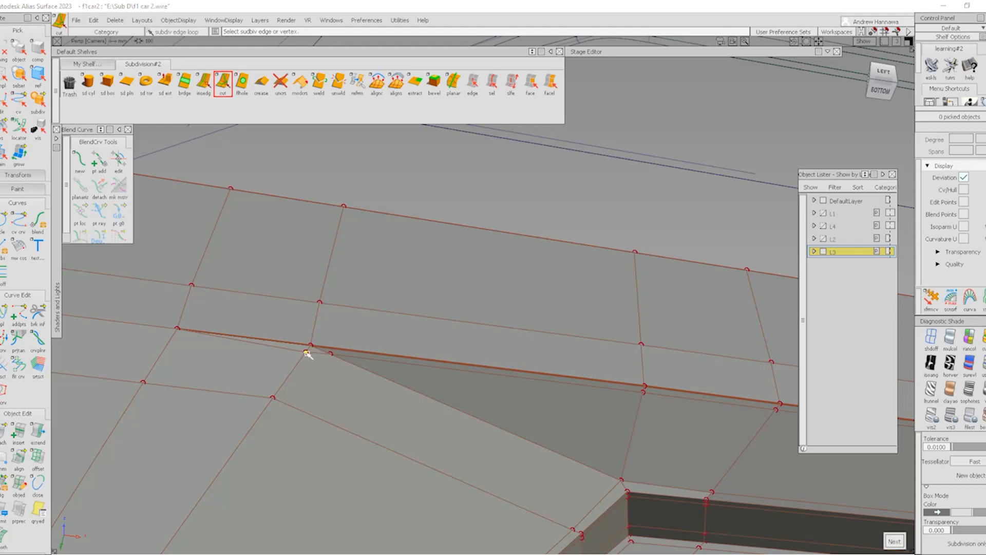
pyautogui.click(618, 474)
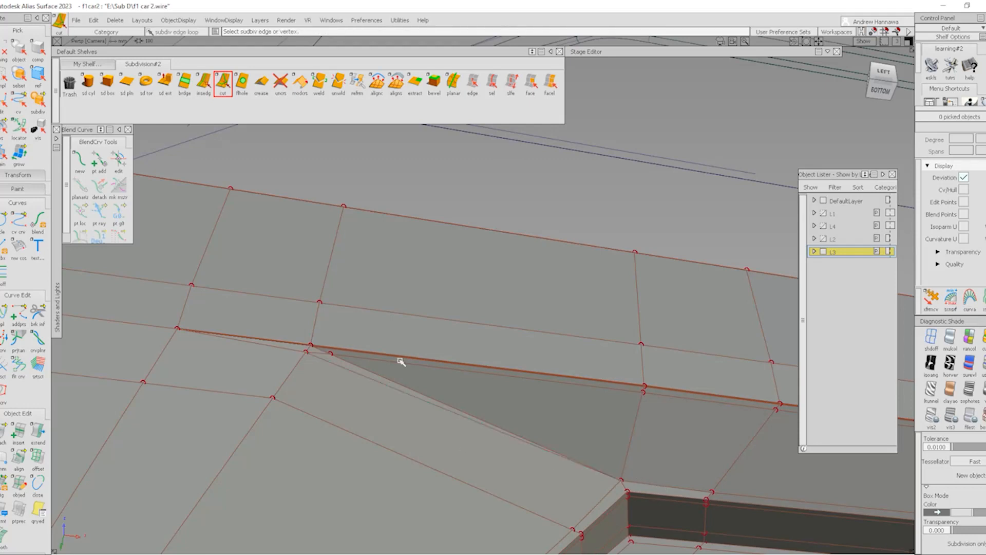
pyautogui.click(492, 83)
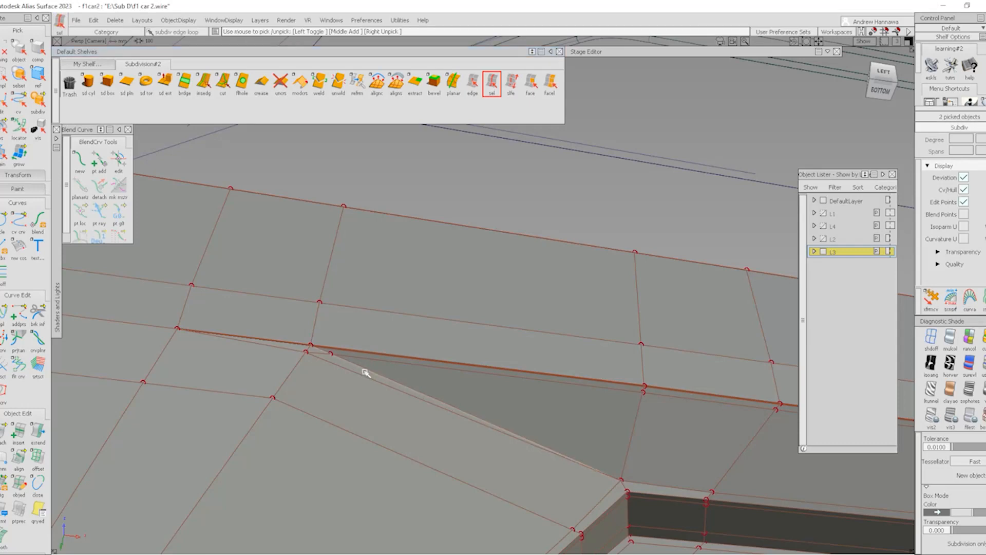
pyautogui.press('Delete')
pyautogui.press('Return')
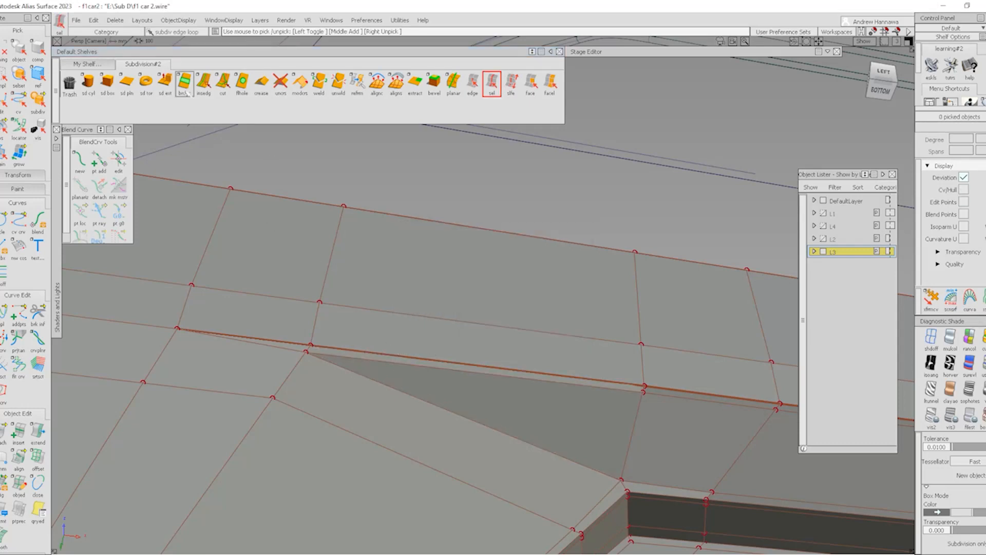
# - Insert an edge loop across the panel just above the wall's upper crease
pyautogui.click(222, 82)
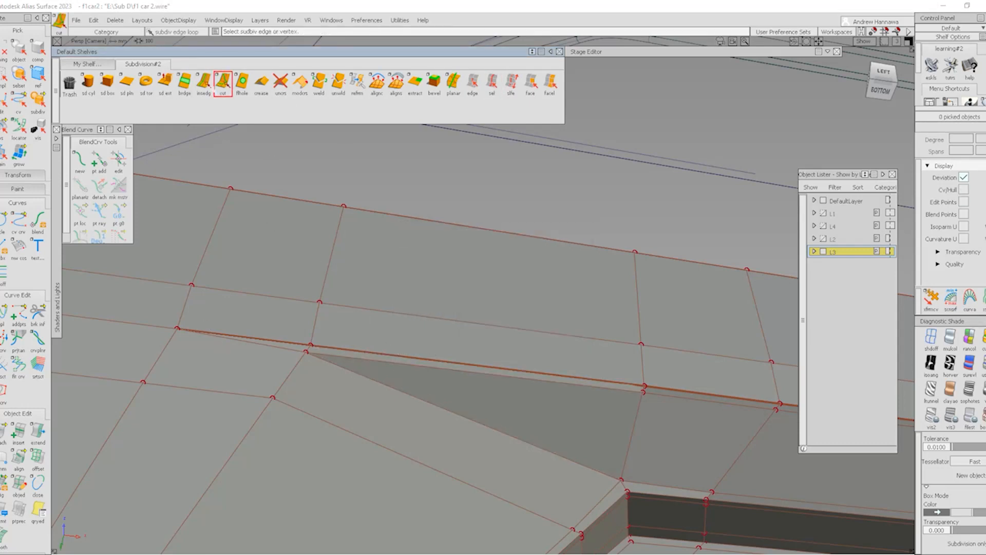
pyautogui.click(204, 86)
pyautogui.click(313, 340)
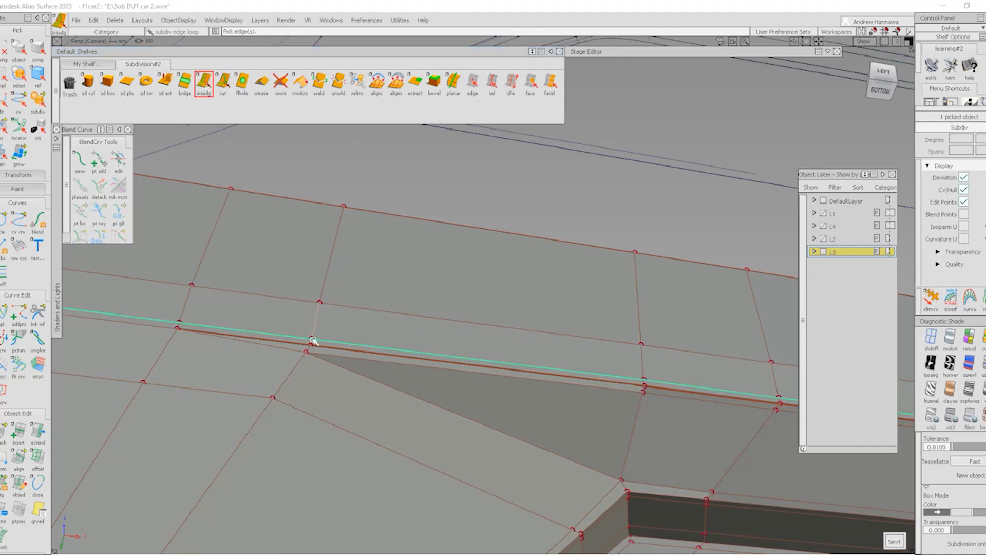
pyautogui.click(314, 339)
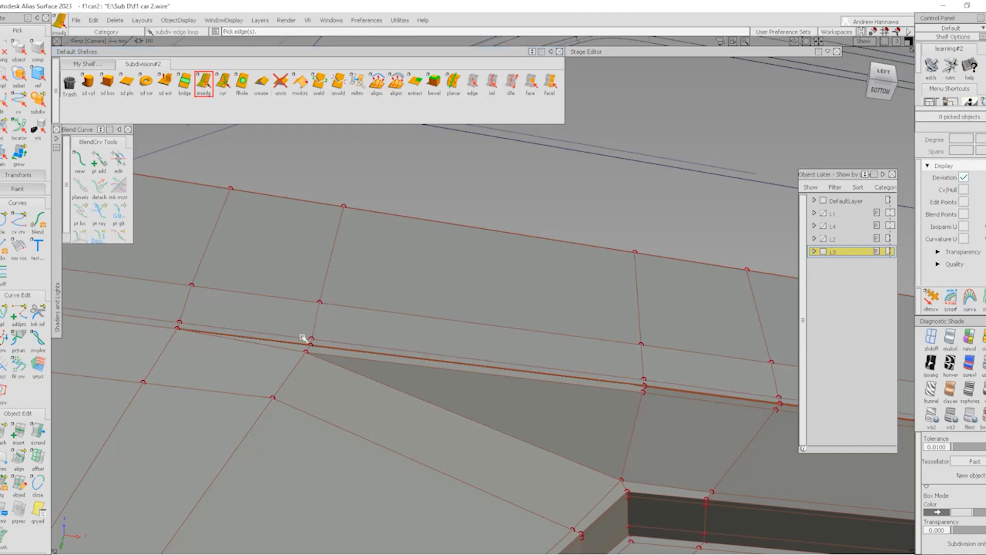
# - Cut an edge from the upper support loop's vertex above the wall's tip to the crease's far end vertex
pyautogui.keyDown('alt'); pyautogui.keyDown('shift'); pyautogui.moveTo(320, 321); pyautogui.dragTo(328, 365); pyautogui.keyUp('shift'); pyautogui.keyUp('alt')
pyautogui.keyDown('alt'); pyautogui.keyDown('shift'); pyautogui.moveTo(328, 364); pyautogui.dragTo(185, 390, button='right'); pyautogui.keyUp('shift'); pyautogui.keyUp('alt')
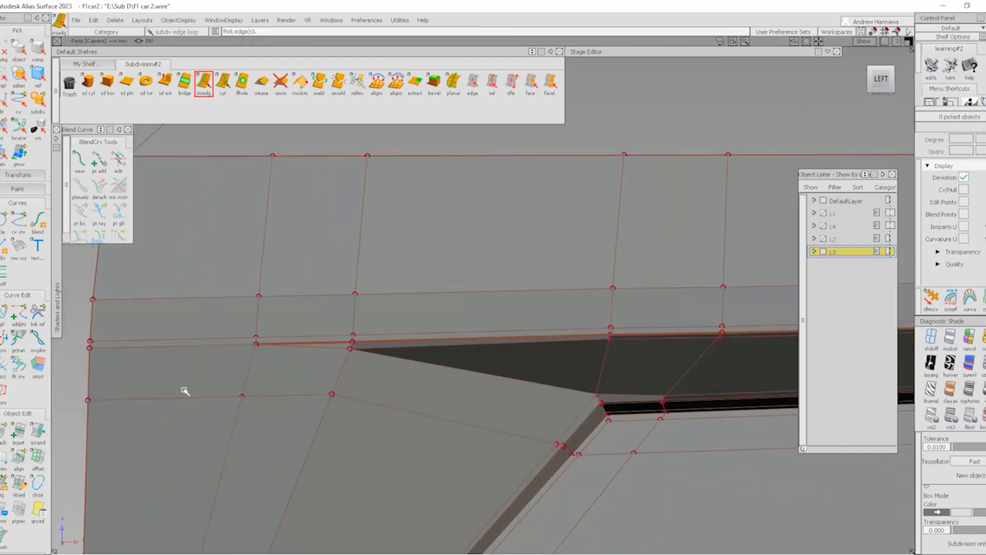
pyautogui.moveTo(409, 391)
pyautogui.keyDown('ctrl'); pyautogui.keyDown('shift'); pyautogui.mouseDown(button='right')
pyautogui.moveTo(312, 294)
pyautogui.moveTo(362, 380)
pyautogui.mouseUp(button='right'); pyautogui.keyUp('shift'); pyautogui.keyUp('ctrl')
pyautogui.keyDown('ctrl'); pyautogui.keyDown('shift'); pyautogui.moveTo(445, 389); pyautogui.dragTo(378, 343, button='right'); pyautogui.keyUp('shift'); pyautogui.keyUp('ctrl')
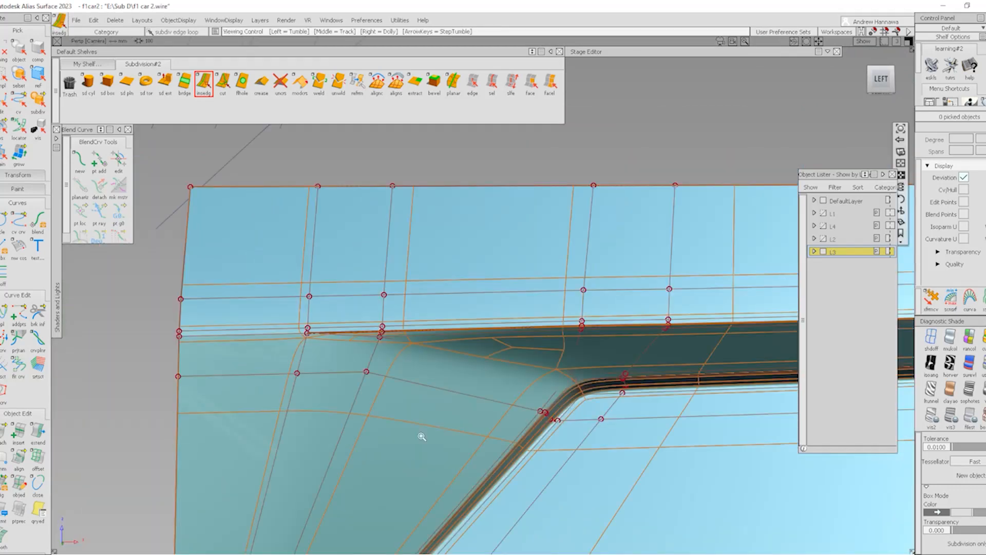
pyautogui.moveTo(423, 436)
pyautogui.keyDown('alt'); pyautogui.keyDown('shift'); pyautogui.mouseDown(button='right')
pyautogui.moveTo(356, 419)
pyautogui.moveTo(376, 381)
pyautogui.mouseUp(button='right'); pyautogui.keyUp('shift'); pyautogui.keyUp('alt')
pyautogui.keyDown('alt'); pyautogui.keyDown('shift'); pyautogui.moveTo(377, 380); pyautogui.dragTo(432, 229, button='middle'); pyautogui.keyUp('shift'); pyautogui.keyUp('alt')
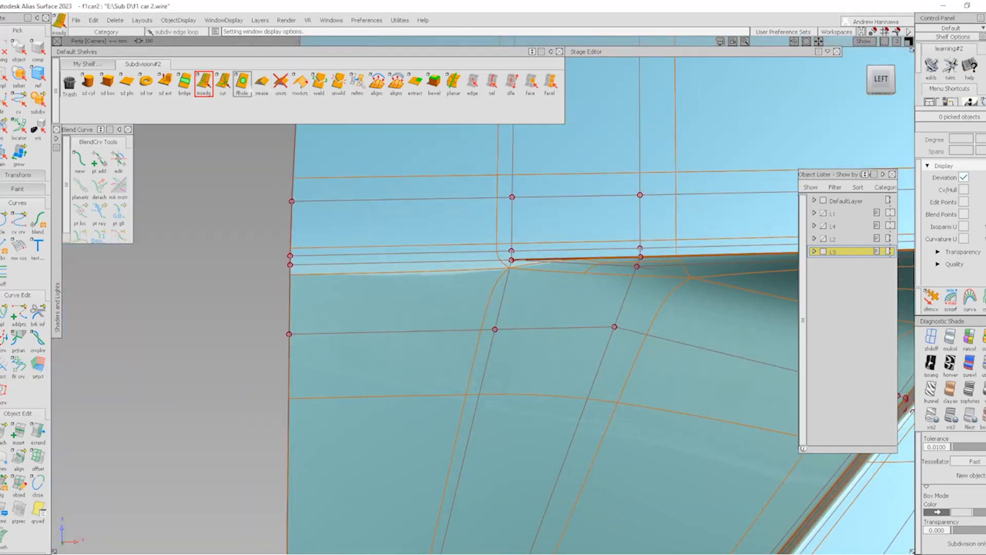
pyautogui.click(228, 91)
pyautogui.keyDown('alt'); pyautogui.keyDown('shift'); pyautogui.moveTo(578, 247); pyautogui.dragTo(662, 280, button='right'); pyautogui.keyUp('shift'); pyautogui.keyUp('alt')
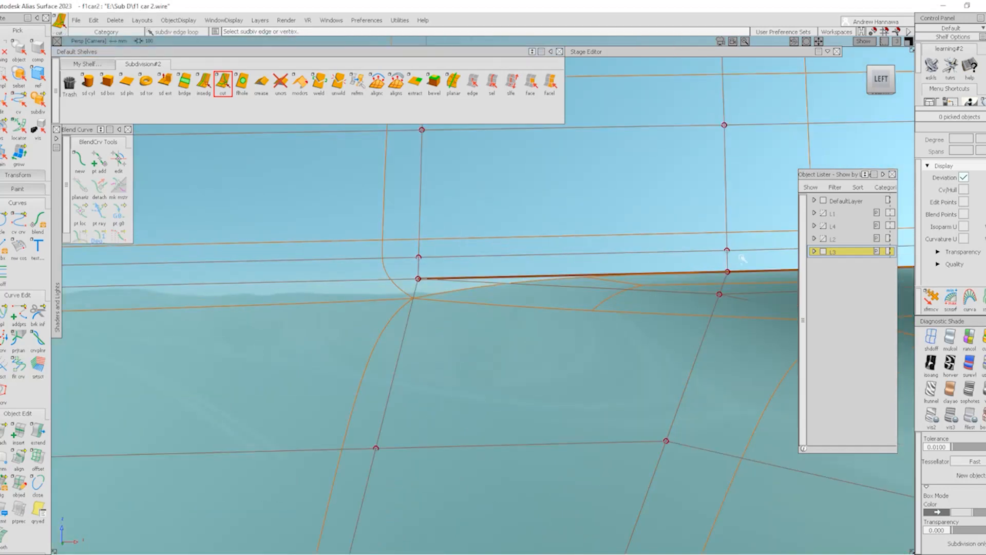
pyautogui.click(728, 250)
pyautogui.click(419, 278)
pyautogui.keyDown('alt'); pyautogui.keyDown('shift'); pyautogui.moveTo(786, 271); pyautogui.dragTo(568, 288, button='middle'); pyautogui.keyUp('shift'); pyautogui.keyUp('alt')
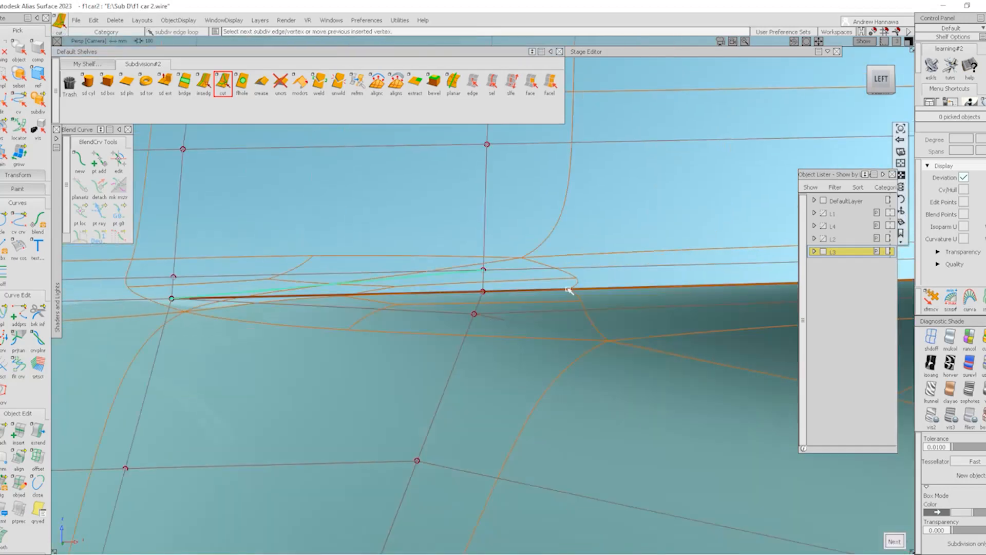
pyautogui.press('space')
# - Delete the leftover part of the upper support loop running from the wall's tip to the panel's near side edge
pyautogui.click(493, 84)
pyautogui.click(286, 312)
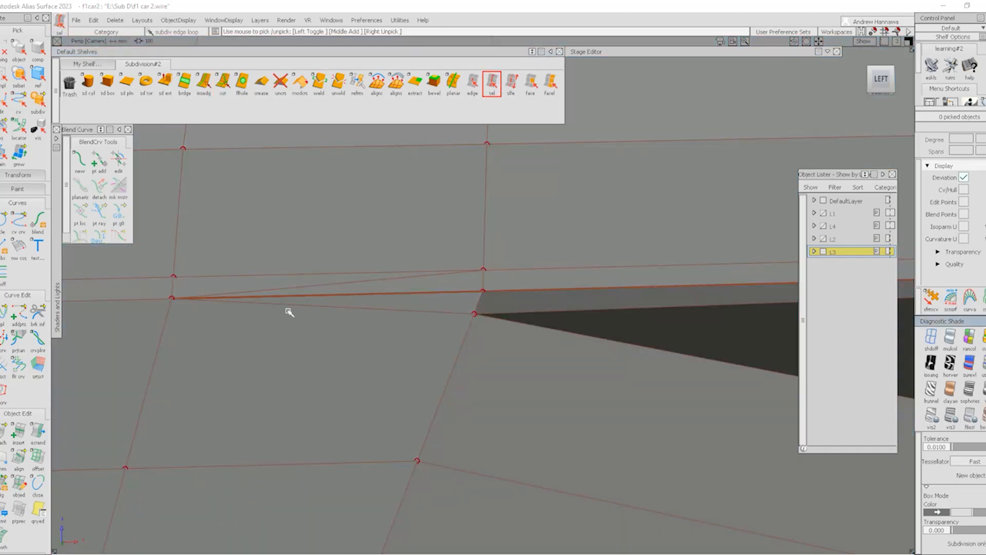
pyautogui.click(225, 276)
pyautogui.press('Delete')
pyautogui.press('Return')
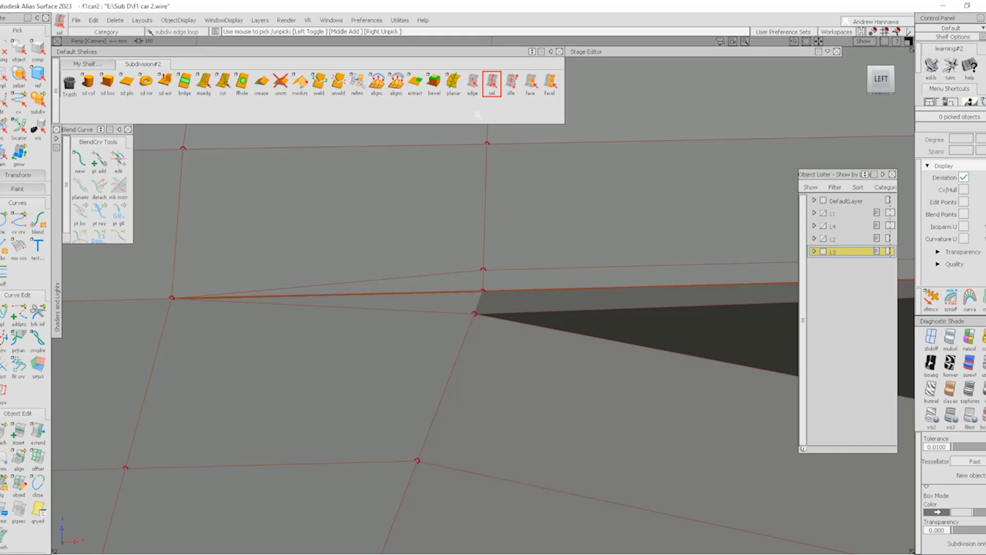
# - Delete the creased edge between the two converging support edges at the wall's tip
pyautogui.click(473, 84)
pyautogui.click(437, 296)
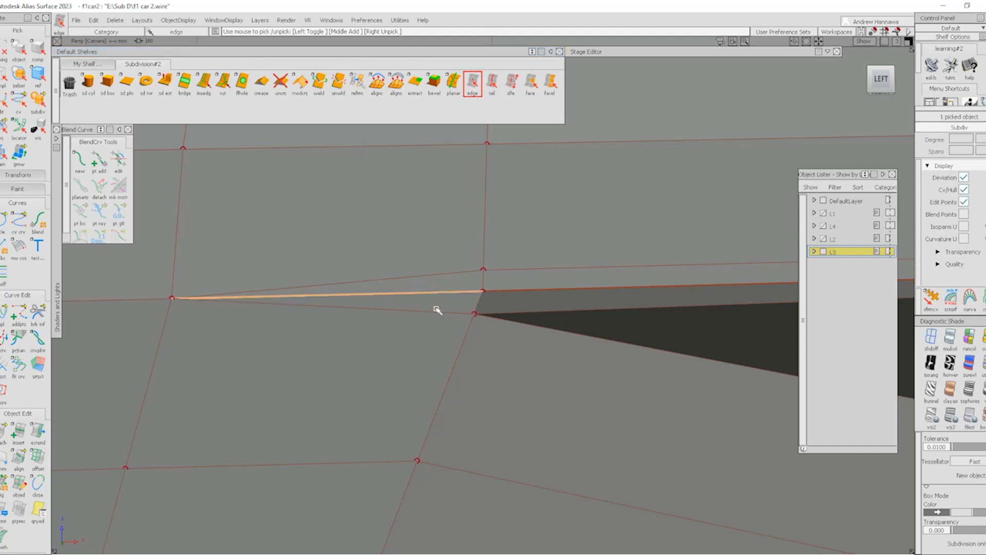
pyautogui.press('Delete')
pyautogui.click(438, 315)
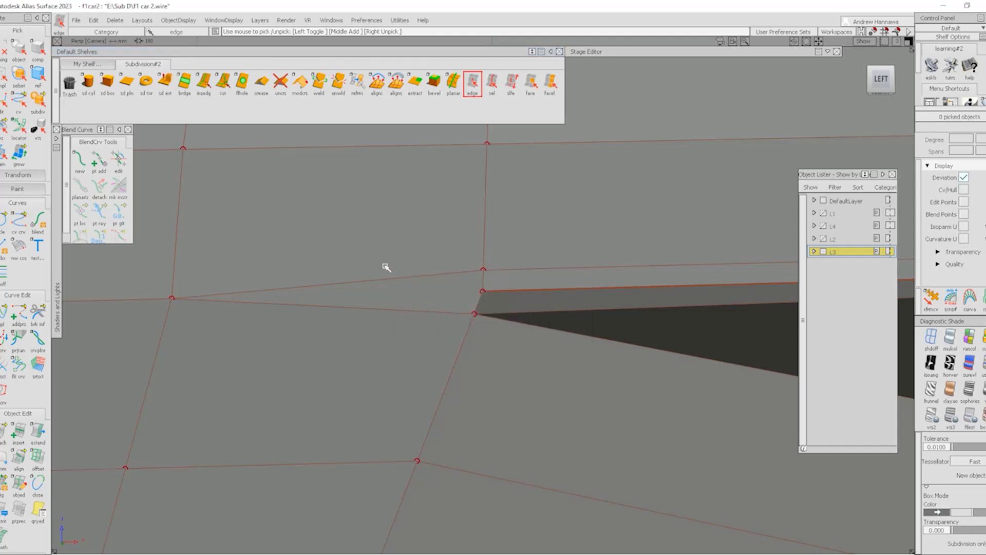
# - Remove the crease from the wall's upper edge loop and display the panel as a smoothed surface
pyautogui.click(492, 84)
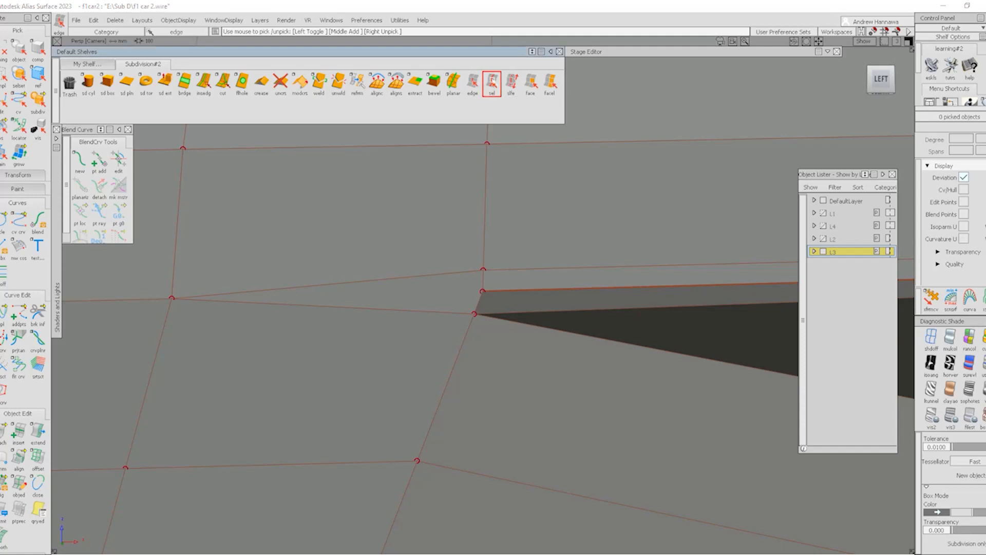
pyautogui.click(498, 291)
pyautogui.keyDown('alt'); pyautogui.keyDown('shift'); pyautogui.moveTo(579, 302); pyautogui.dragTo(550, 356, button='right'); pyautogui.keyUp('shift'); pyautogui.keyUp('alt')
pyautogui.keyDown('alt'); pyautogui.keyDown('shift'); pyautogui.moveTo(361, 366); pyautogui.dragTo(406, 321, button='right'); pyautogui.keyUp('shift'); pyautogui.keyUp('alt')
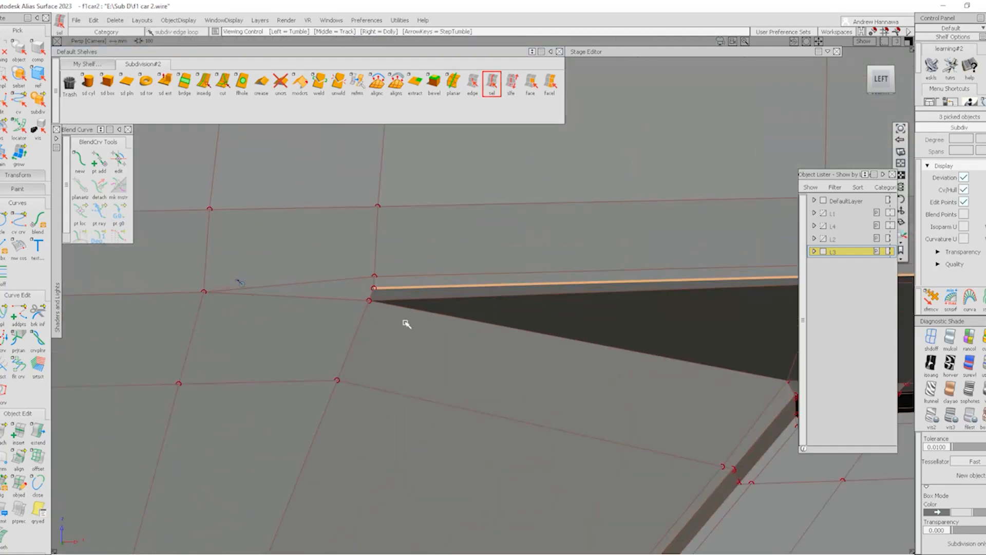
pyautogui.click(280, 83)
pyautogui.hotkey('alt', 'b')
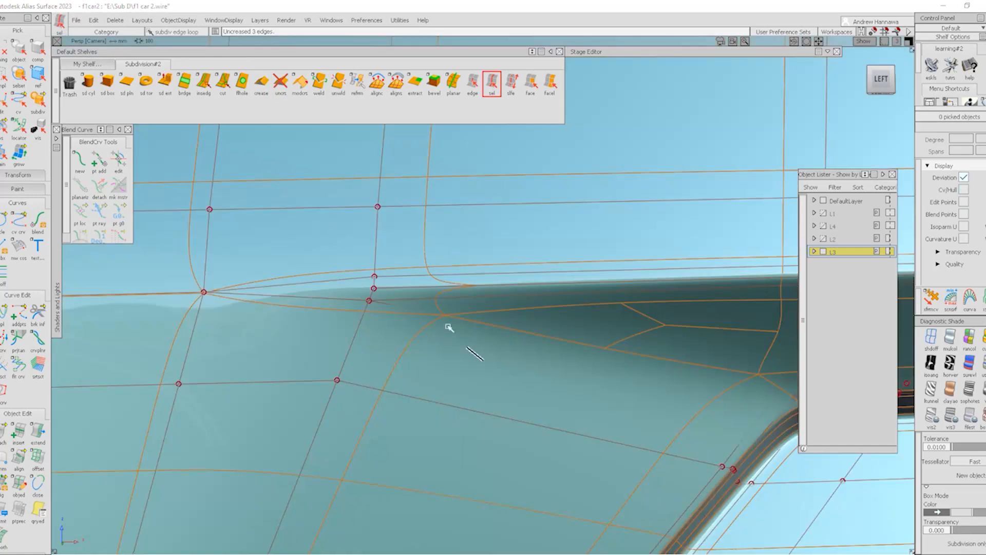
# - Hide the model lines and compare the softened wall edge with the original surface model from several angles
pyautogui.hotkey('alt', 'm')
pyautogui.keyDown('alt'); pyautogui.keyDown('shift'); pyautogui.moveTo(409, 304); pyautogui.dragTo(453, 356, button='right'); pyautogui.keyUp('shift'); pyautogui.keyUp('alt')
pyautogui.keyDown('alt'); pyautogui.keyDown('shift'); pyautogui.moveTo(447, 359); pyautogui.dragTo(507, 390); pyautogui.keyUp('shift'); pyautogui.keyUp('alt')
pyautogui.keyDown('alt'); pyautogui.keyDown('shift'); pyautogui.moveTo(522, 386); pyautogui.dragTo(502, 374, button='right'); pyautogui.keyUp('shift'); pyautogui.keyUp('alt')
pyautogui.keyDown('alt'); pyautogui.keyDown('shift'); pyautogui.moveTo(502, 375); pyautogui.dragTo(537, 404, button='middle'); pyautogui.keyUp('shift'); pyautogui.keyUp('alt')
pyautogui.keyDown('alt'); pyautogui.keyDown('shift'); pyautogui.moveTo(537, 404); pyautogui.dragTo(471, 396); pyautogui.keyUp('shift'); pyautogui.keyUp('alt')
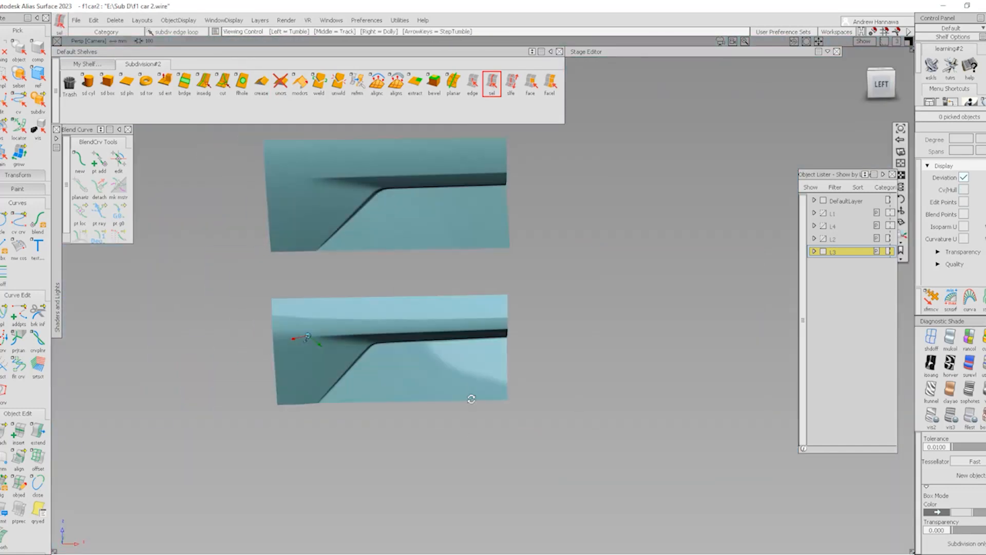
pyautogui.keyDown('alt'); pyautogui.keyDown('shift'); pyautogui.moveTo(480, 402); pyautogui.dragTo(577, 446, button='right'); pyautogui.keyUp('shift'); pyautogui.keyUp('alt')
pyautogui.keyDown('alt'); pyautogui.keyDown('shift'); pyautogui.moveTo(602, 391); pyautogui.dragTo(546, 405, button='right'); pyautogui.keyUp('shift'); pyautogui.keyUp('alt')
pyautogui.keyDown('alt'); pyautogui.keyDown('shift'); pyautogui.moveTo(546, 405); pyautogui.dragTo(524, 440); pyautogui.keyUp('shift'); pyautogui.keyUp('alt')
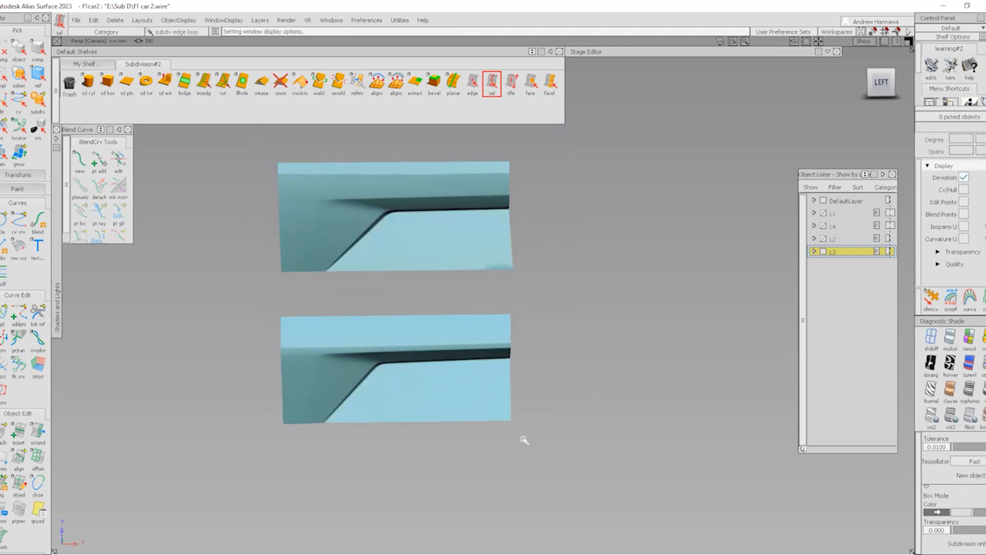
# - Compare both panels' construction lines and highlights in wireframe and shaded display, orbiting around them
pyautogui.hotkey('alt', 'm')
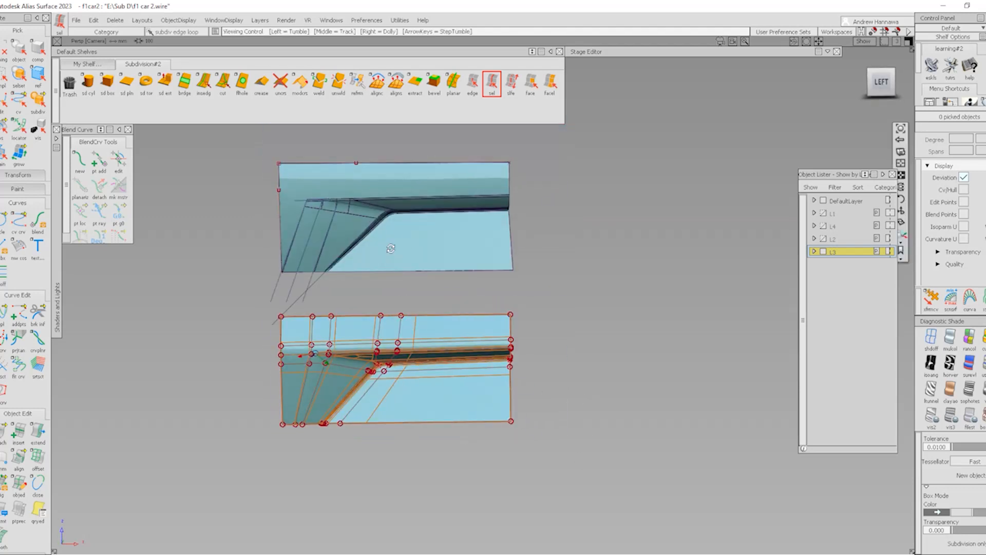
pyautogui.keyDown('alt'); pyautogui.keyDown('shift'); pyautogui.moveTo(390, 247); pyautogui.dragTo(432, 319, button='right'); pyautogui.keyUp('shift'); pyautogui.keyUp('alt')
pyautogui.keyDown('alt'); pyautogui.keyDown('shift'); pyautogui.moveTo(431, 319); pyautogui.dragTo(426, 345, button='middle'); pyautogui.keyUp('shift'); pyautogui.keyUp('alt')
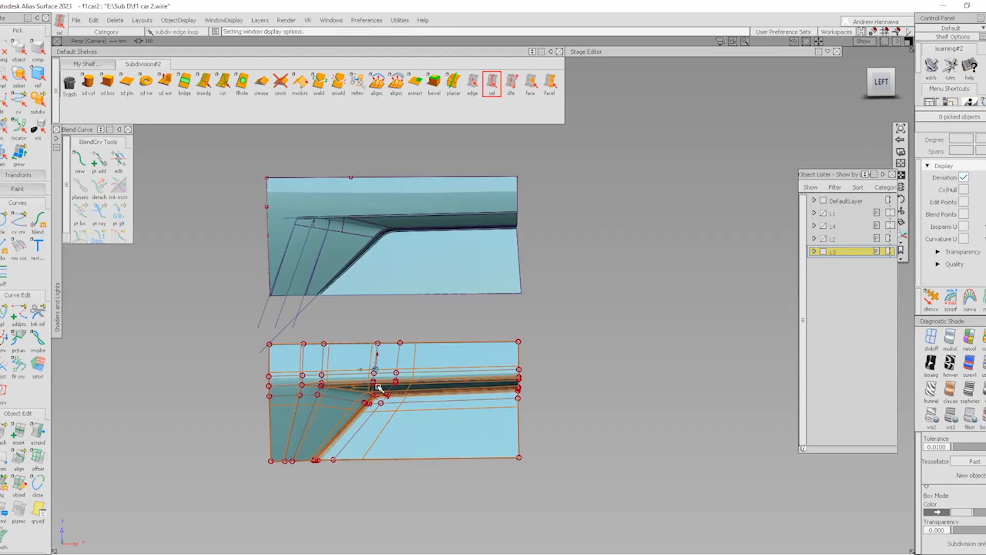
pyautogui.keyDown('alt'); pyautogui.keyDown('shift'); pyautogui.moveTo(436, 420); pyautogui.dragTo(428, 374, button='right'); pyautogui.keyUp('shift'); pyautogui.keyUp('alt')
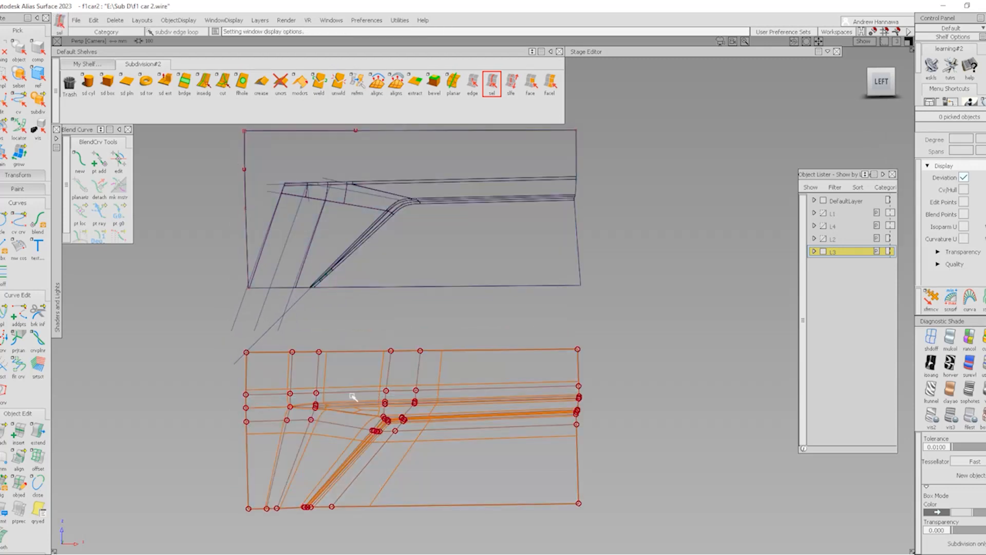
pyautogui.keyDown('ctrl'); pyautogui.keyDown('shift'); pyautogui.moveTo(492, 442); pyautogui.dragTo(419, 375, button='right'); pyautogui.keyUp('shift'); pyautogui.keyUp('ctrl')
pyautogui.keyDown('alt'); pyautogui.keyDown('shift'); pyautogui.moveTo(388, 384); pyautogui.dragTo(448, 354); pyautogui.keyUp('shift'); pyautogui.keyUp('alt')
pyautogui.keyDown('ctrl'); pyautogui.keyDown('shift'); pyautogui.moveTo(335, 395); pyautogui.dragTo(411, 348, button='right'); pyautogui.keyUp('shift'); pyautogui.keyUp('ctrl')
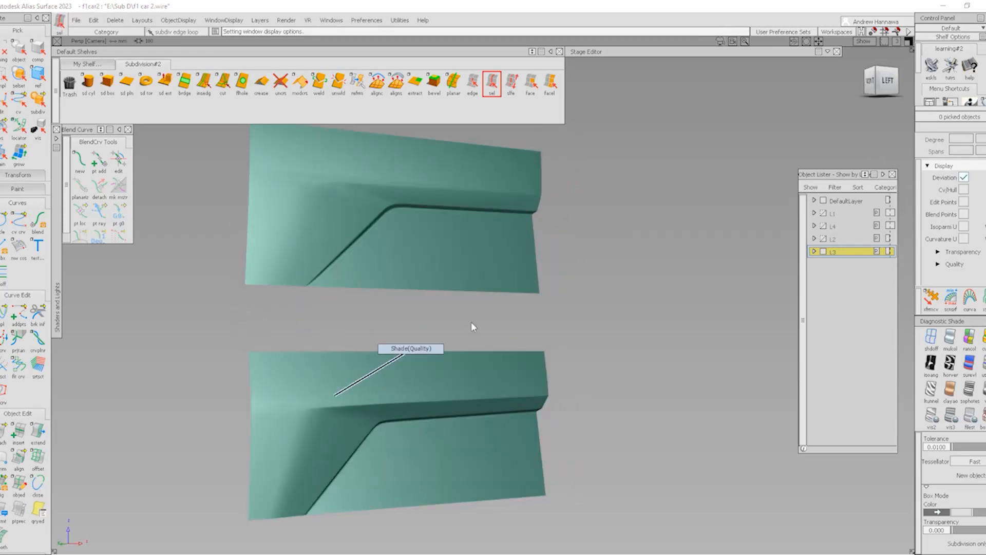
pyautogui.keyDown('ctrl'); pyautogui.keyDown('shift'); pyautogui.moveTo(345, 384); pyautogui.dragTo(405, 338, button='right'); pyautogui.keyUp('shift'); pyautogui.keyUp('ctrl')
pyautogui.moveTo(459, 345)
pyautogui.keyDown('alt'); pyautogui.keyDown('shift'); pyautogui.mouseDown()
pyautogui.moveTo(607, 334)
pyautogui.moveTo(544, 348)
pyautogui.moveTo(487, 329)
pyautogui.mouseUp(); pyautogui.keyUp('shift'); pyautogui.keyUp('alt')
pyautogui.keyDown('alt'); pyautogui.keyDown('shift'); pyautogui.moveTo(487, 328); pyautogui.dragTo(396, 351, button='right'); pyautogui.keyUp('shift'); pyautogui.keyUp('alt')
pyautogui.keyDown('alt'); pyautogui.keyDown('shift'); pyautogui.moveTo(395, 350); pyautogui.dragTo(425, 352); pyautogui.keyUp('shift'); pyautogui.keyUp('alt')
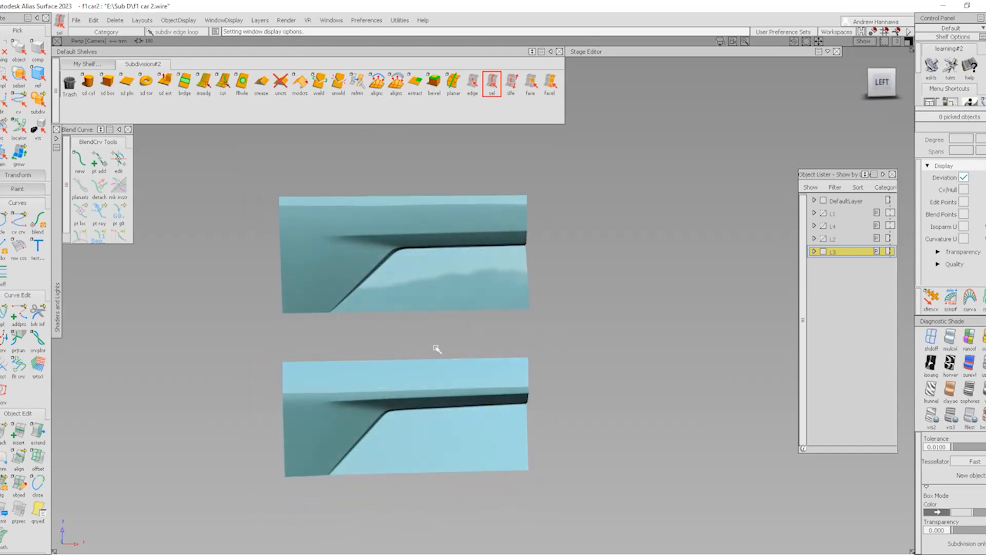
pyautogui.keyDown('ctrl'); pyautogui.keyDown('shift'); pyautogui.moveTo(478, 443); pyautogui.dragTo(361, 378, button='right'); pyautogui.keyUp('shift'); pyautogui.keyUp('ctrl')
pyautogui.keyDown('alt'); pyautogui.keyDown('shift'); pyautogui.moveTo(310, 436); pyautogui.dragTo(379, 414); pyautogui.keyUp('shift'); pyautogui.keyUp('alt')
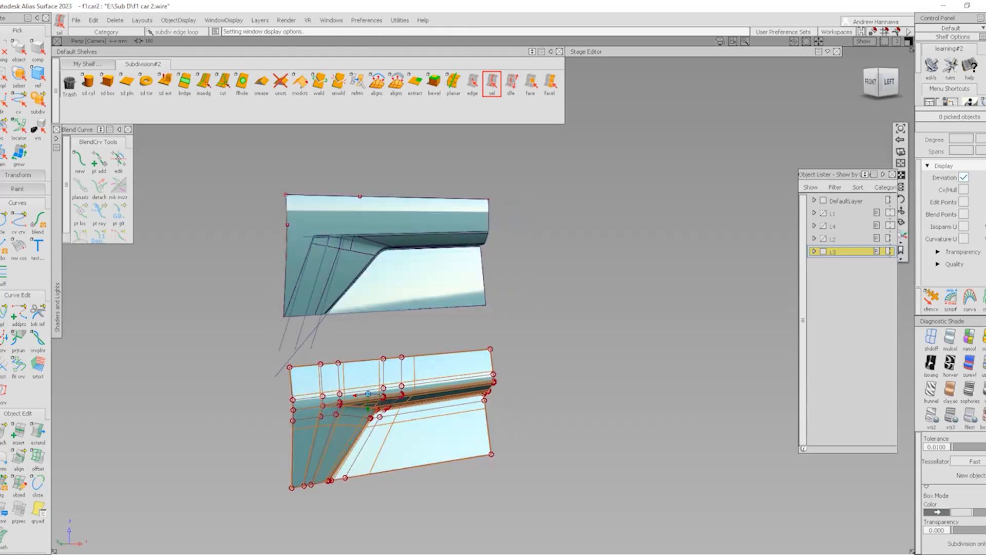
# - Compare the highlights on the subdivision panel and the original surface panel from near-side angles, with model lines shown and hidden
pyautogui.keyDown('alt'); pyautogui.keyDown('shift'); pyautogui.moveTo(379, 414); pyautogui.dragTo(440, 430, button='right'); pyautogui.keyUp('shift'); pyautogui.keyUp('alt')
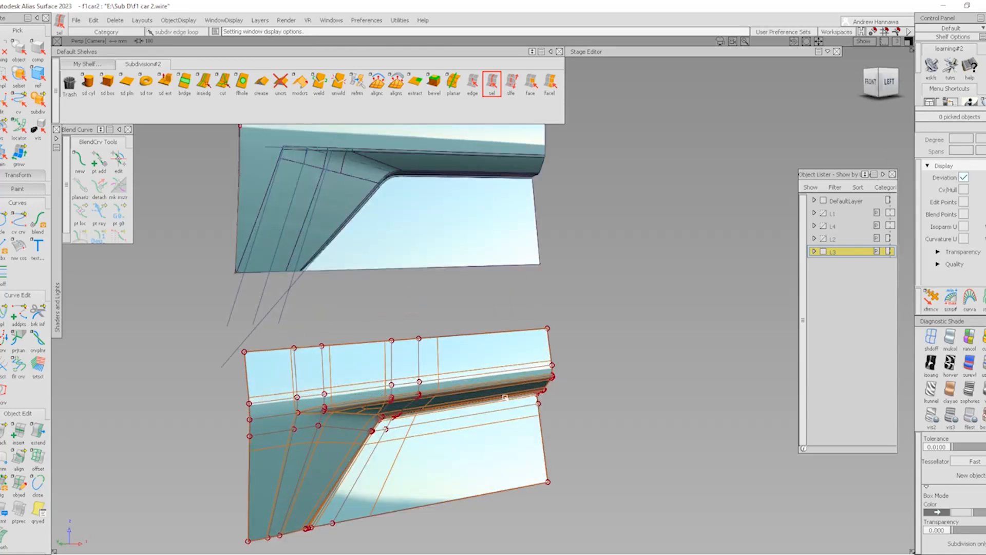
pyautogui.keyDown('alt'); pyautogui.keyDown('shift'); pyautogui.moveTo(560, 315); pyautogui.dragTo(526, 330, button='right'); pyautogui.keyUp('shift'); pyautogui.keyUp('alt')
pyautogui.keyDown('alt'); pyautogui.keyDown('shift'); pyautogui.moveTo(526, 330); pyautogui.dragTo(444, 341); pyautogui.keyUp('shift'); pyautogui.keyUp('alt')
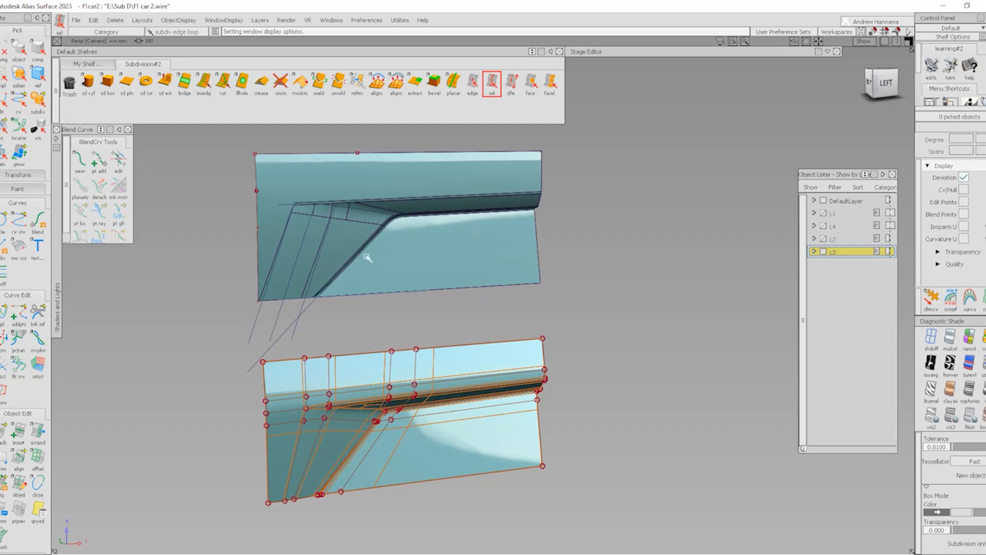
pyautogui.keyDown('alt'); pyautogui.keyDown('shift'); pyautogui.moveTo(470, 234); pyautogui.dragTo(411, 235); pyautogui.keyUp('shift'); pyautogui.keyUp('alt')
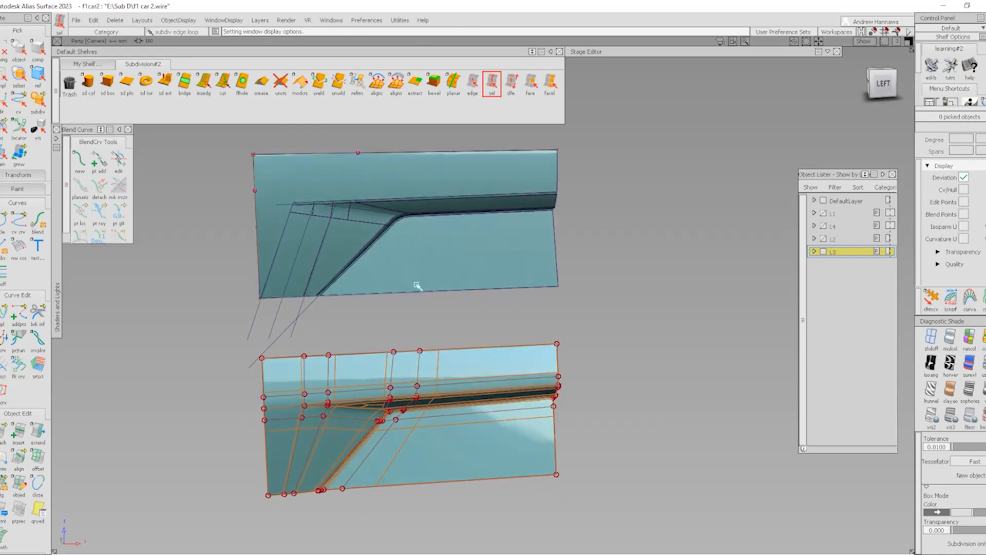
pyautogui.keyDown('alt'); pyautogui.keyDown('shift'); pyautogui.moveTo(423, 352); pyautogui.dragTo(519, 437); pyautogui.keyUp('shift'); pyautogui.keyUp('alt')
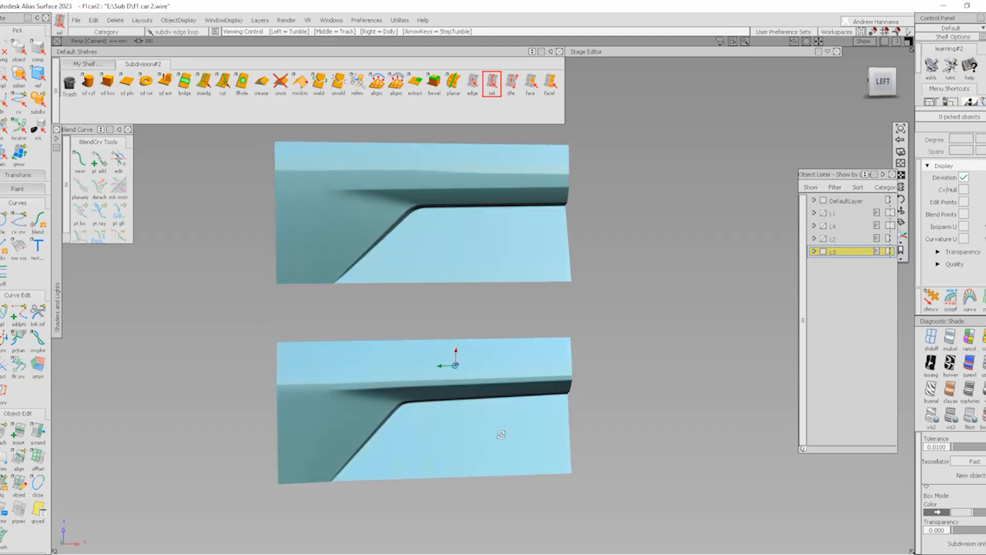
pyautogui.keyDown('alt'); pyautogui.keyDown('shift'); pyautogui.moveTo(385, 407); pyautogui.dragTo(496, 434); pyautogui.keyUp('shift'); pyautogui.keyUp('alt')
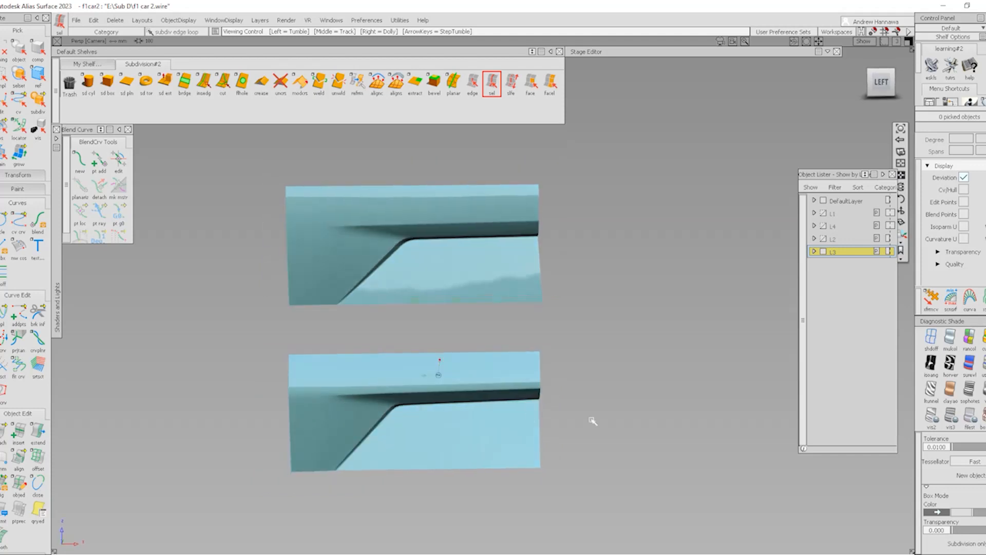
# - Apply isoangle diagnostic shading to both panels and examine how the colour bands flow across the recess and its edges
pyautogui.click(930, 362)
pyautogui.moveTo(543, 398)
pyautogui.keyDown('alt'); pyautogui.keyDown('shift'); pyautogui.mouseDown()
pyautogui.moveTo(656, 408)
pyautogui.moveTo(544, 415)
pyautogui.moveTo(575, 429)
pyautogui.moveTo(573, 322)
pyautogui.mouseUp(); pyautogui.keyUp('shift'); pyautogui.keyUp('alt')
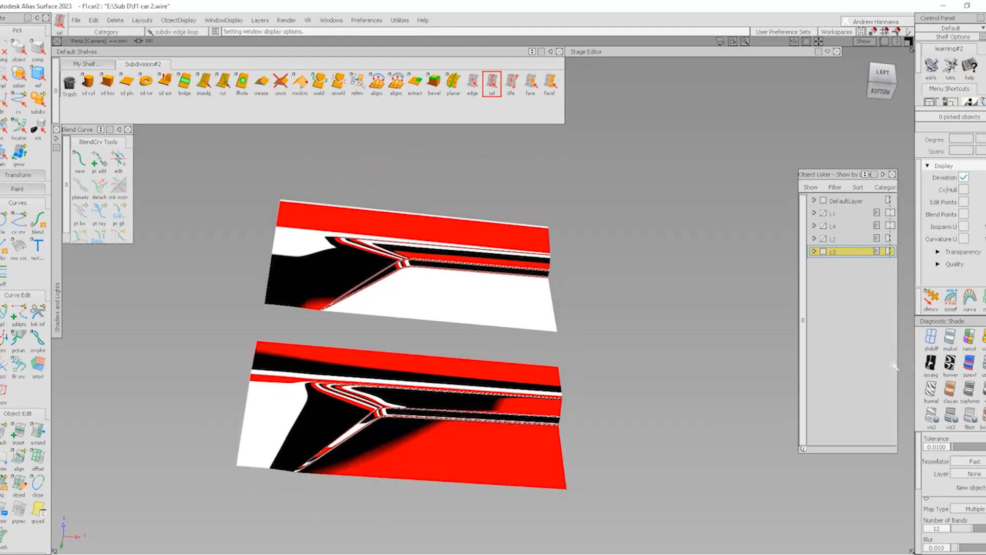
pyautogui.keyDown('alt'); pyautogui.keyDown('shift'); pyautogui.moveTo(394, 318); pyautogui.dragTo(568, 357); pyautogui.keyUp('shift'); pyautogui.keyUp('alt')
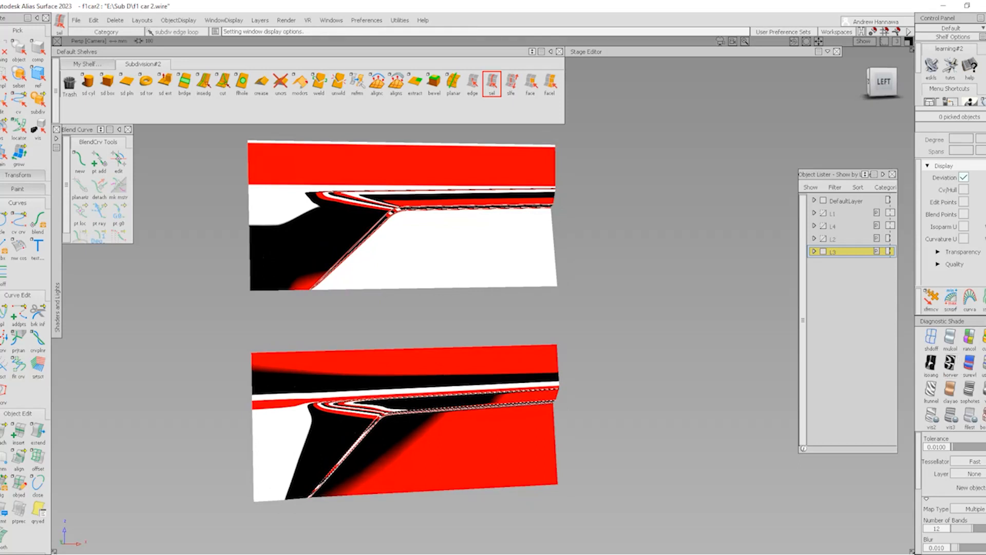
# - Switch both panels to environment-map diagnostic shading and compare their reflections from several angles, with the model lines hidden and shown
pyautogui.click(985, 389)
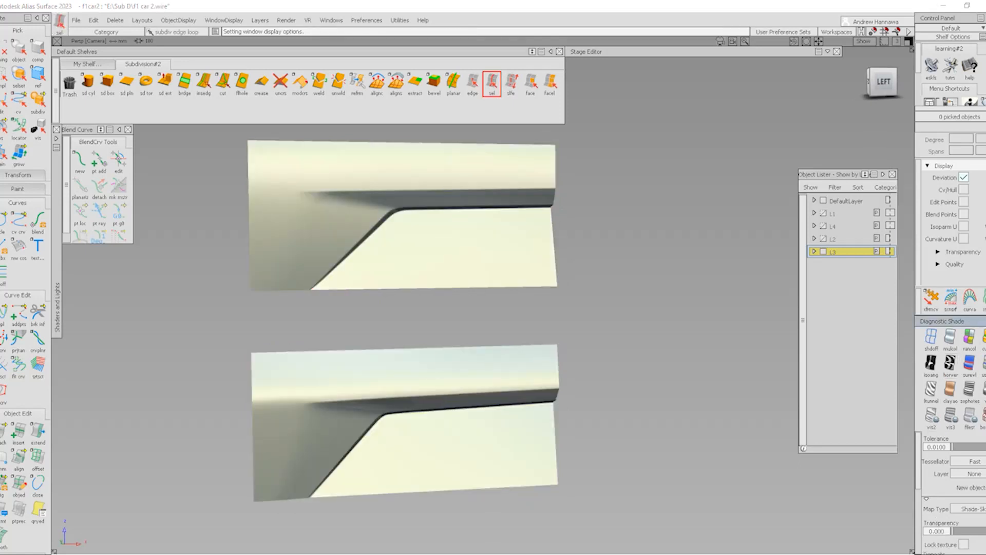
pyautogui.keyDown('alt'); pyautogui.keyDown('shift'); pyautogui.moveTo(438, 375); pyautogui.dragTo(398, 392); pyautogui.keyUp('shift'); pyautogui.keyUp('alt')
pyautogui.moveTo(500, 403)
pyautogui.keyDown('alt'); pyautogui.keyDown('shift'); pyautogui.mouseDown()
pyautogui.moveTo(521, 315)
pyautogui.moveTo(537, 374)
pyautogui.moveTo(539, 359)
pyautogui.moveTo(557, 370)
pyautogui.mouseUp(); pyautogui.keyUp('shift'); pyautogui.keyUp('alt')
pyautogui.keyDown('ctrl'); pyautogui.keyDown('shift'); pyautogui.moveTo(621, 429); pyautogui.dragTo(579, 396, button='right'); pyautogui.keyUp('shift'); pyautogui.keyUp('ctrl')
pyautogui.moveTo(509, 360)
pyautogui.keyDown('alt'); pyautogui.keyDown('shift'); pyautogui.mouseDown()
pyautogui.moveTo(496, 385)
pyautogui.moveTo(520, 410)
pyautogui.mouseUp(); pyautogui.keyUp('shift'); pyautogui.keyUp('alt')
pyautogui.keyDown('alt'); pyautogui.keyDown('shift'); pyautogui.moveTo(520, 411); pyautogui.dragTo(539, 400, button='right'); pyautogui.keyUp('shift'); pyautogui.keyUp('alt')
pyautogui.keyDown('alt'); pyautogui.keyDown('shift'); pyautogui.moveTo(534, 390); pyautogui.dragTo(539, 403, button='middle'); pyautogui.keyUp('shift'); pyautogui.keyUp('alt')
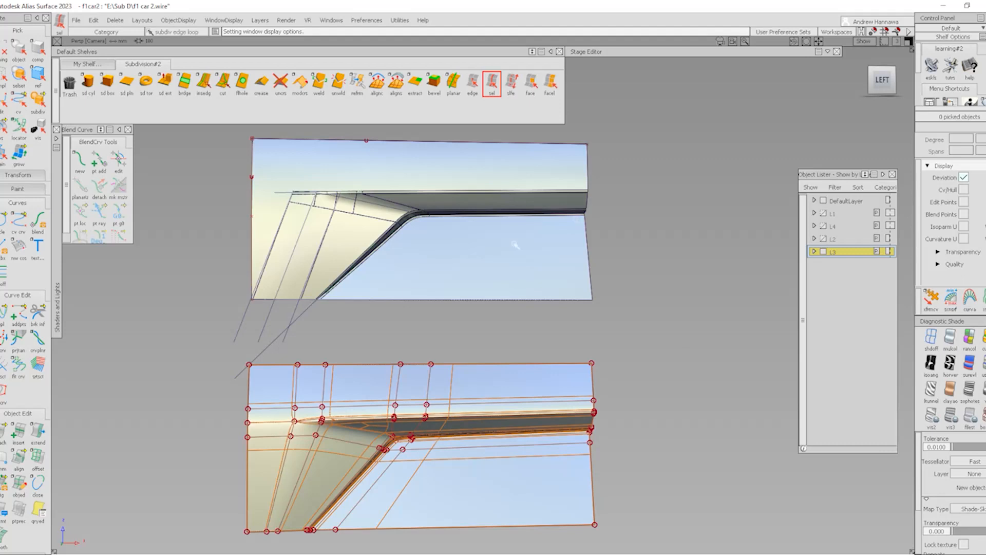
pyautogui.moveTo(515, 245)
pyautogui.keyDown('alt'); pyautogui.keyDown('shift'); pyautogui.mouseDown()
pyautogui.moveTo(469, 269)
pyautogui.moveTo(481, 308)
pyautogui.mouseUp(); pyautogui.keyUp('shift'); pyautogui.keyUp('alt')
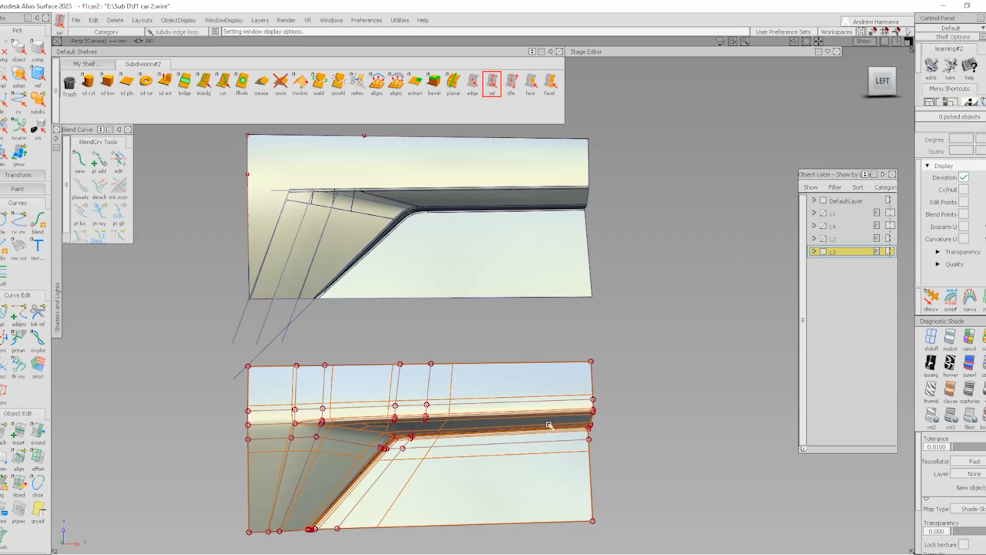
pyautogui.keyDown('alt'); pyautogui.keyDown('shift'); pyautogui.moveTo(645, 369); pyautogui.dragTo(671, 359, button='right'); pyautogui.keyUp('shift'); pyautogui.keyUp('alt')
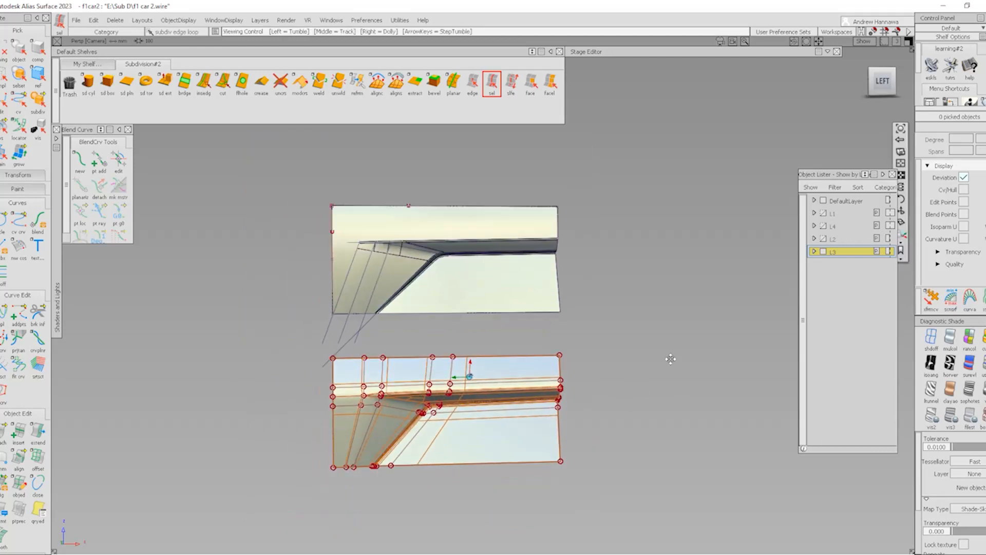